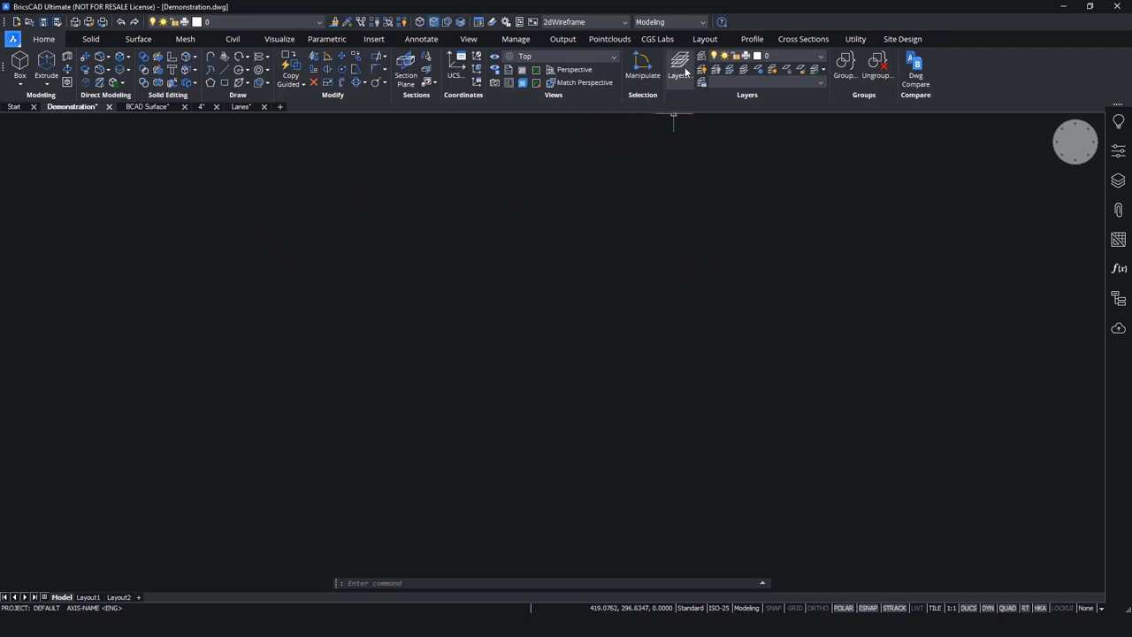
click(664, 42)
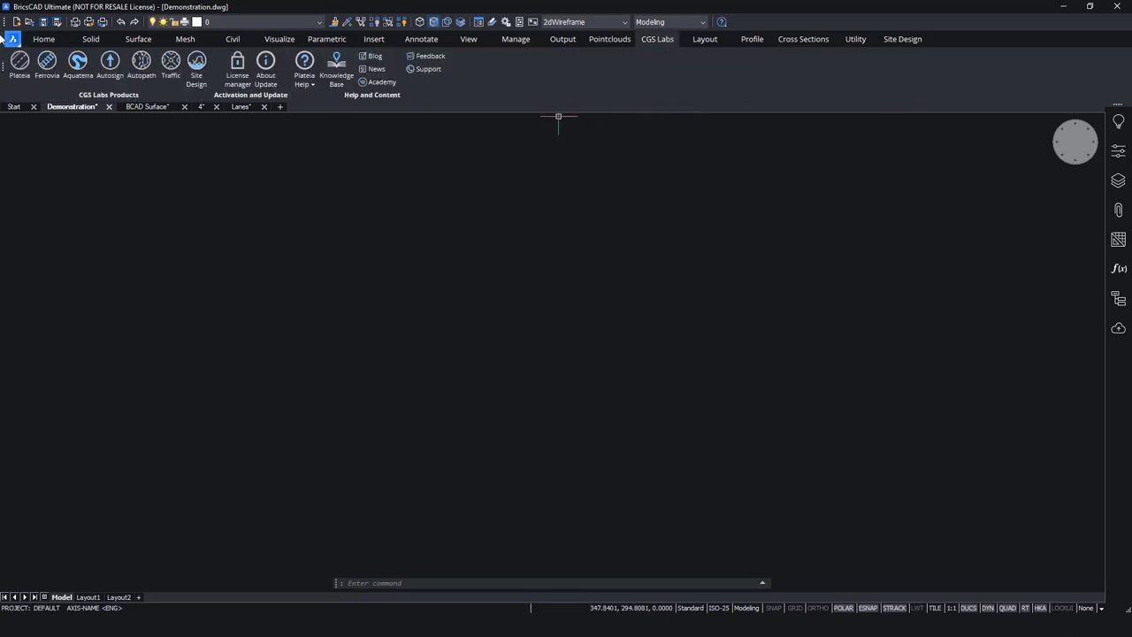
click(713, 46)
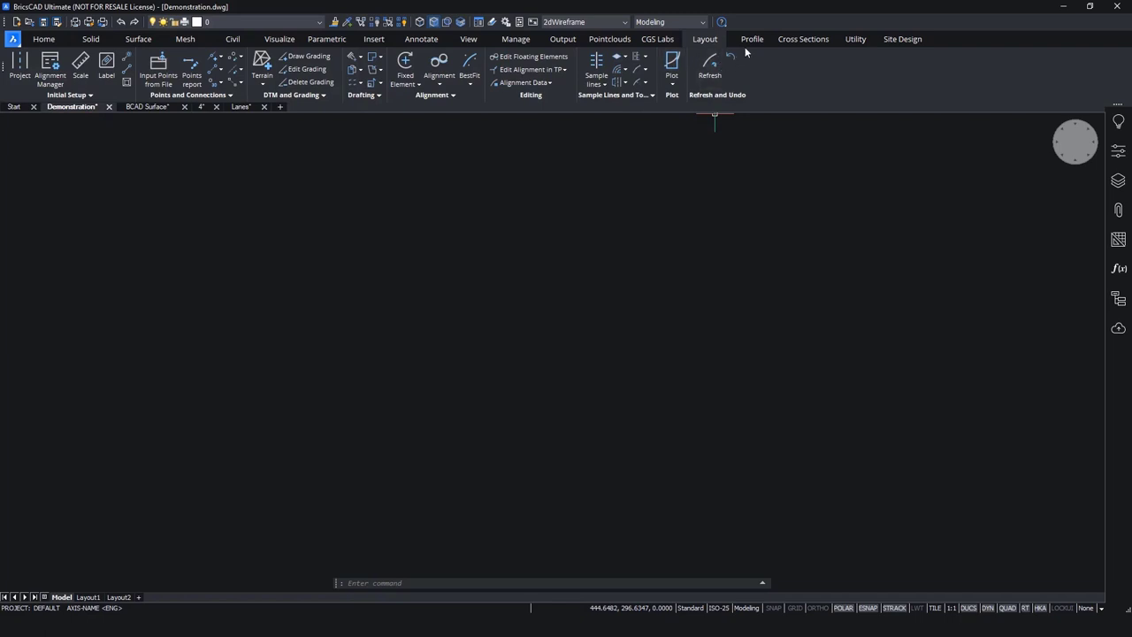
click(752, 41)
click(804, 42)
- Create a new alignment named AXIS in the Alignment Manager, with the default starting station
click(718, 41)
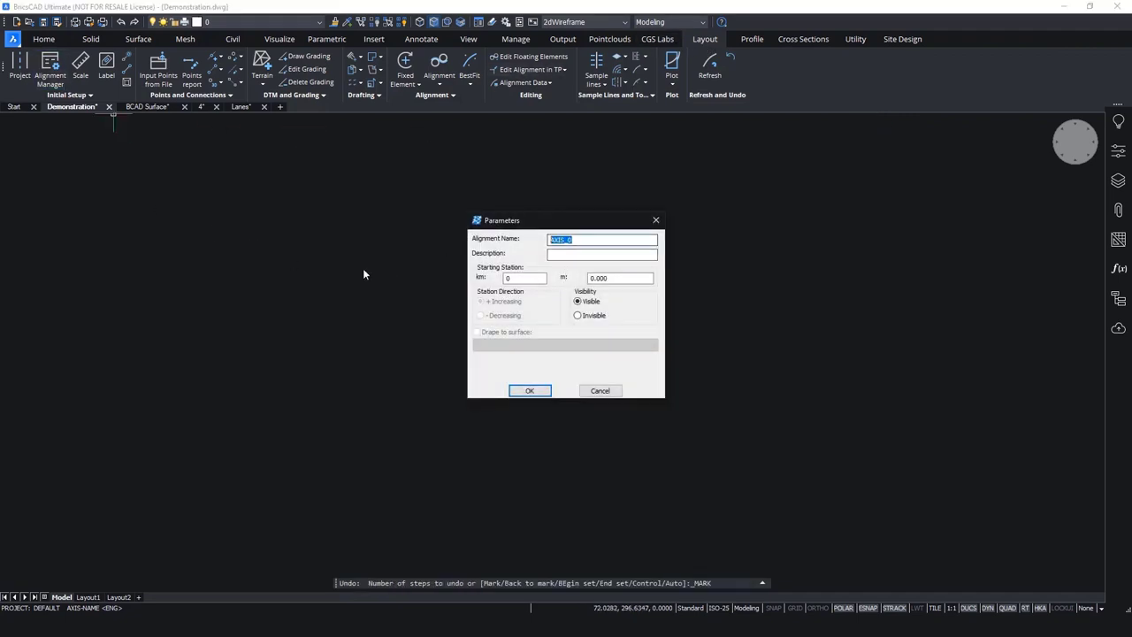
text(A)
click(533, 391)
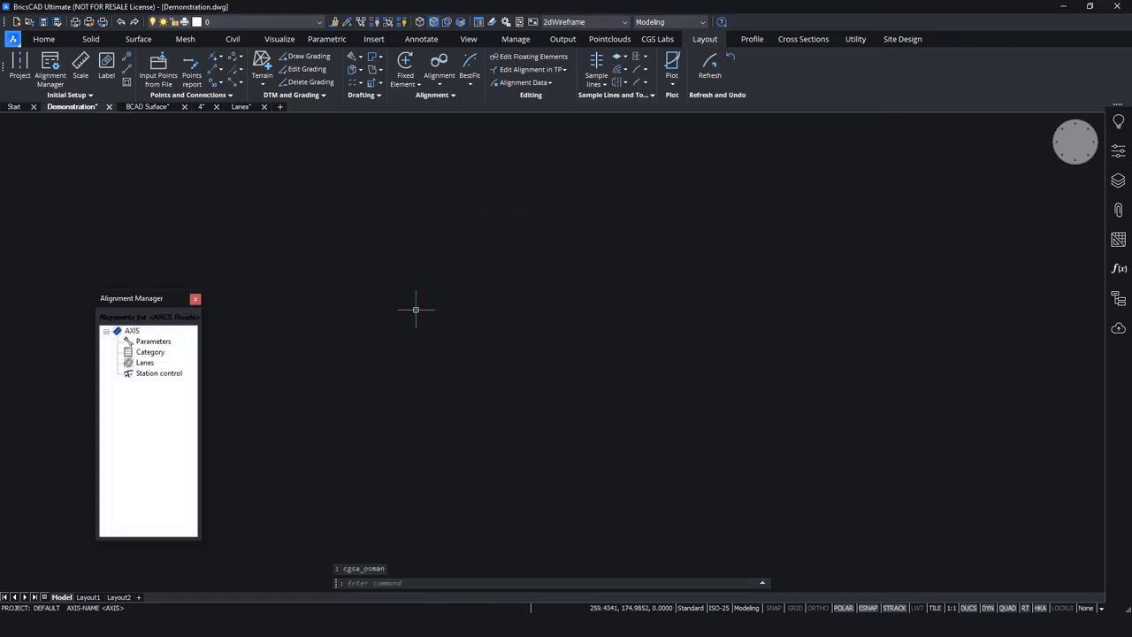
- Set the AXIS alignment's category to road function Connecting roads and road type Main road - GC, and close the Alignment Manager
double_click(159, 352)
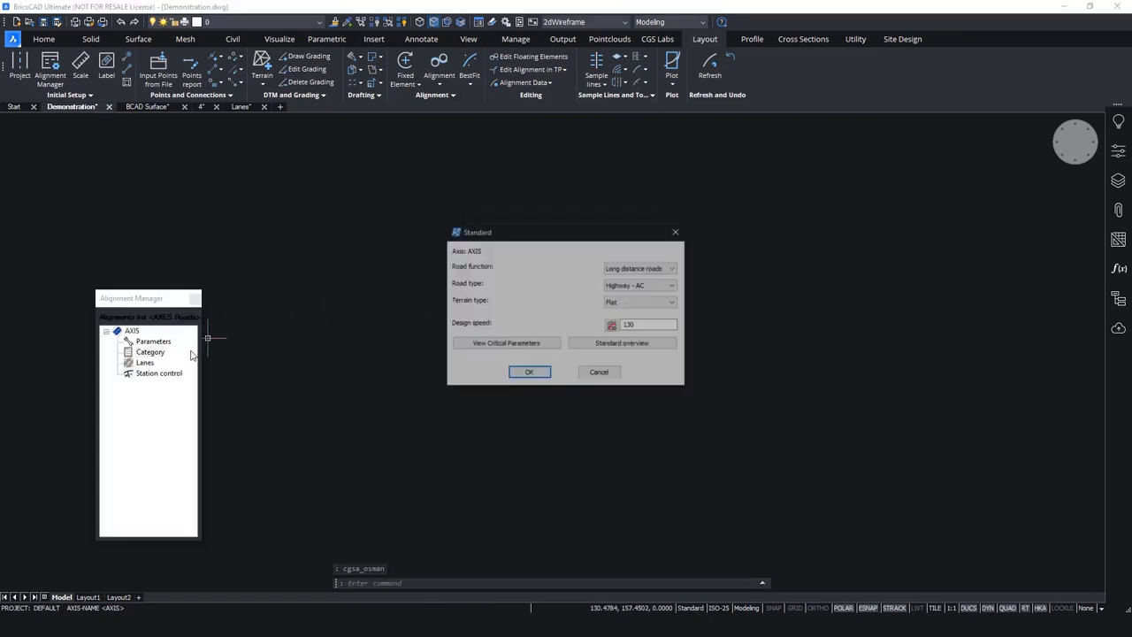
click(647, 269)
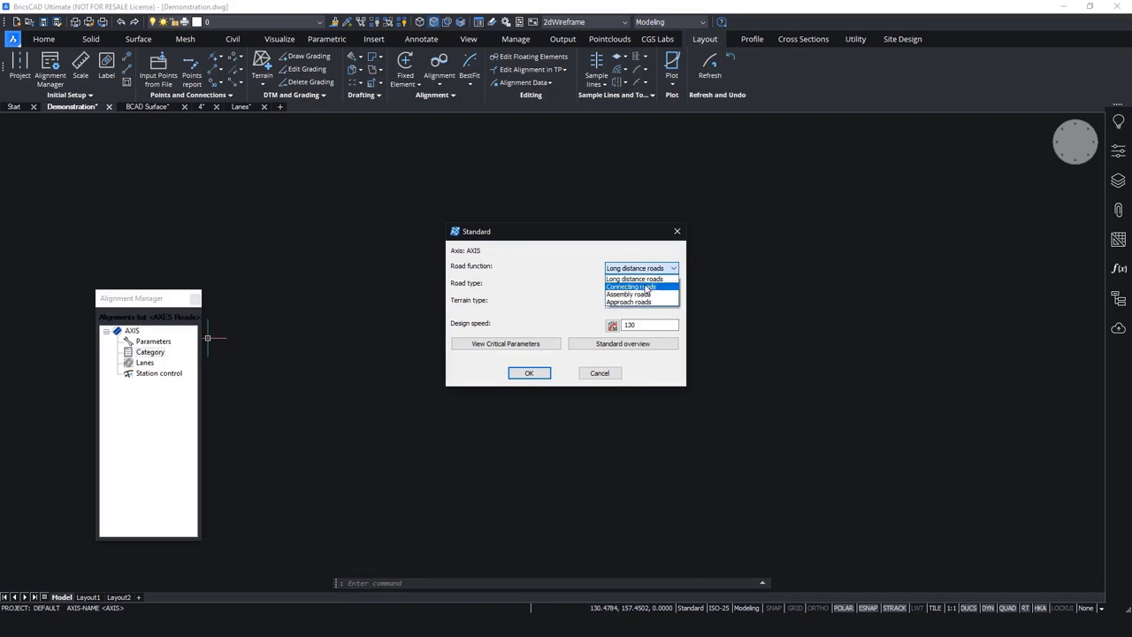
click(646, 287)
click(644, 287)
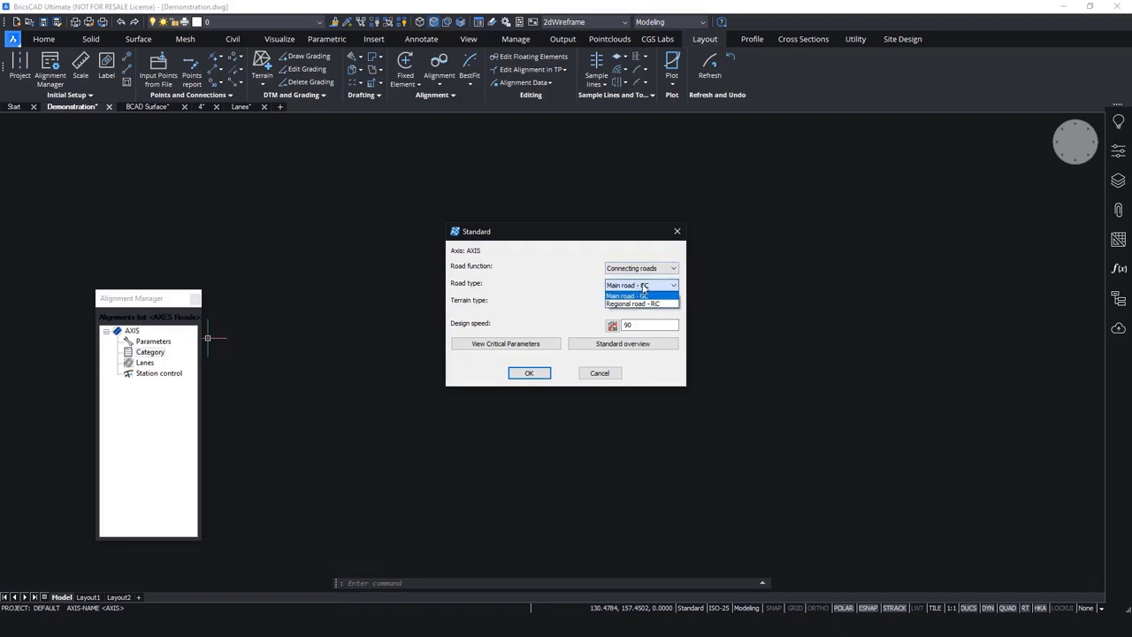
click(633, 303)
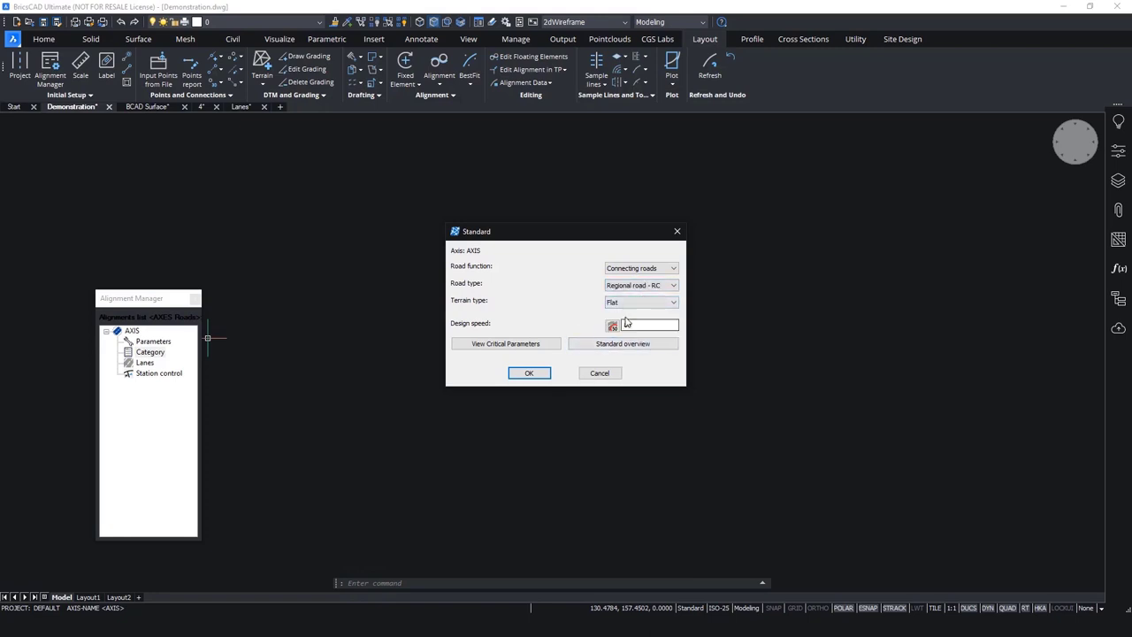
click(638, 285)
click(639, 297)
click(529, 372)
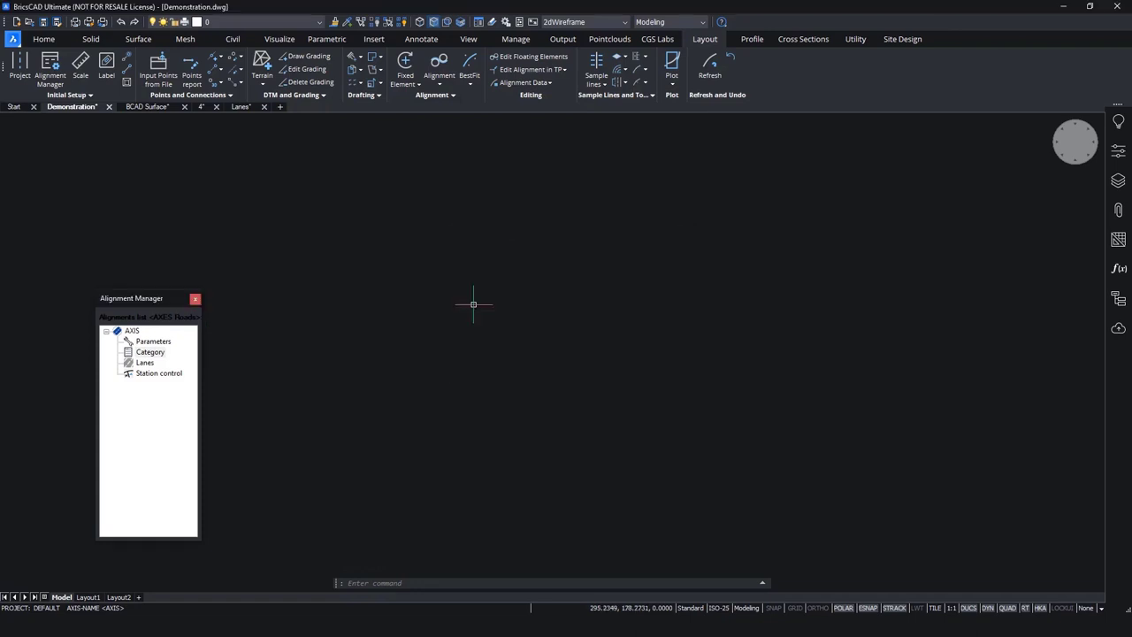
click(195, 299)
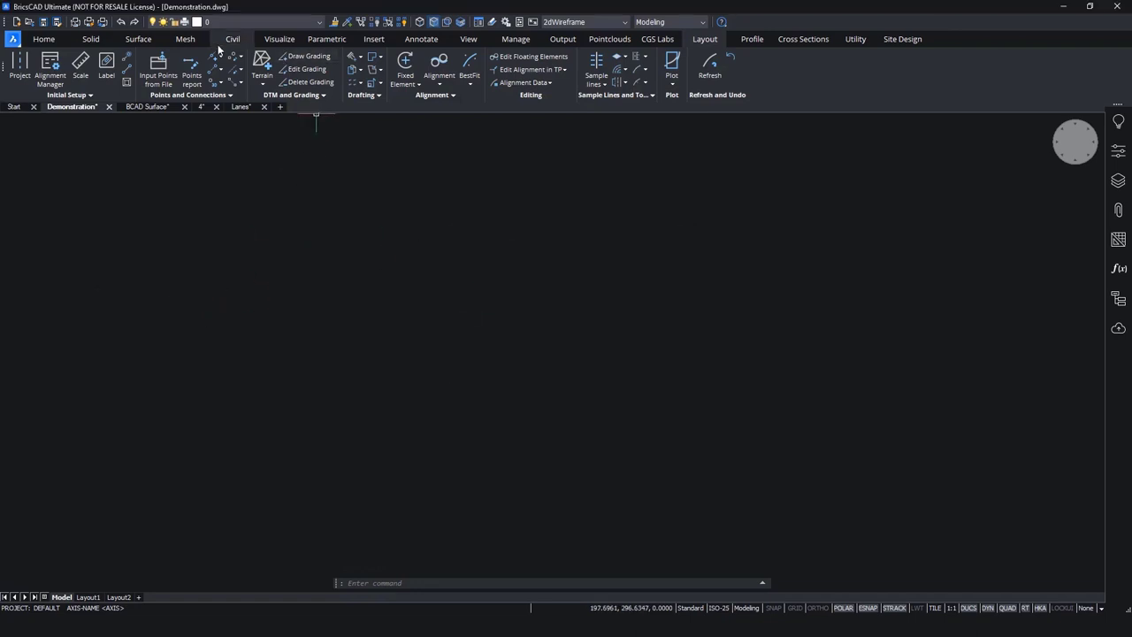
- Start inserting points from a file and copy the path of the CGS Labs - Plateia folder in File Explorer
click(168, 85)
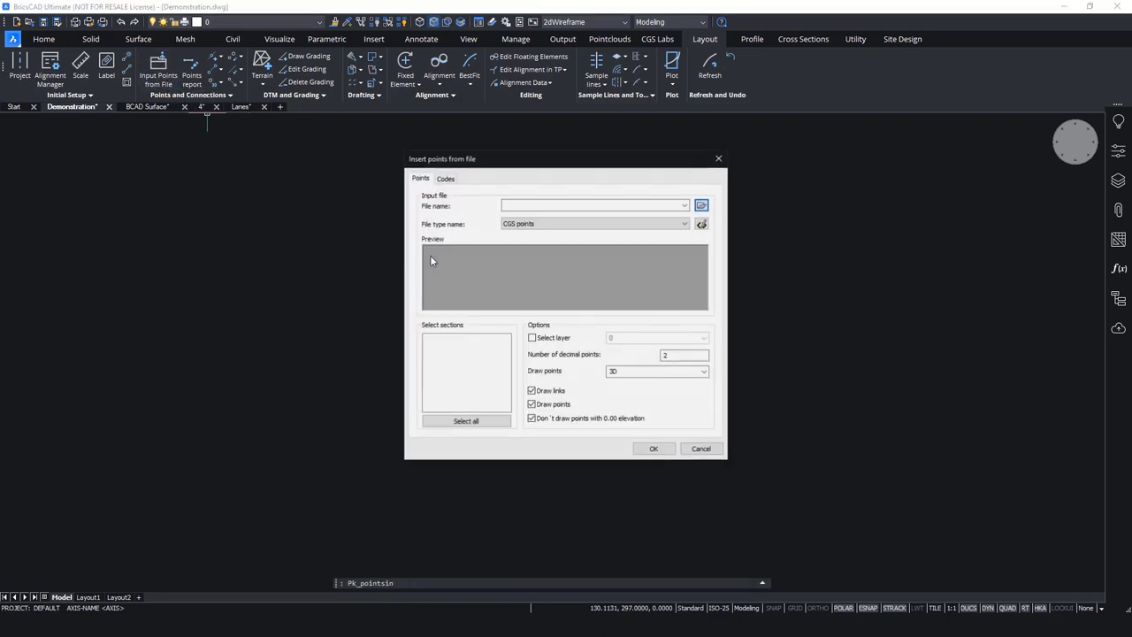
key(alt+Tab)
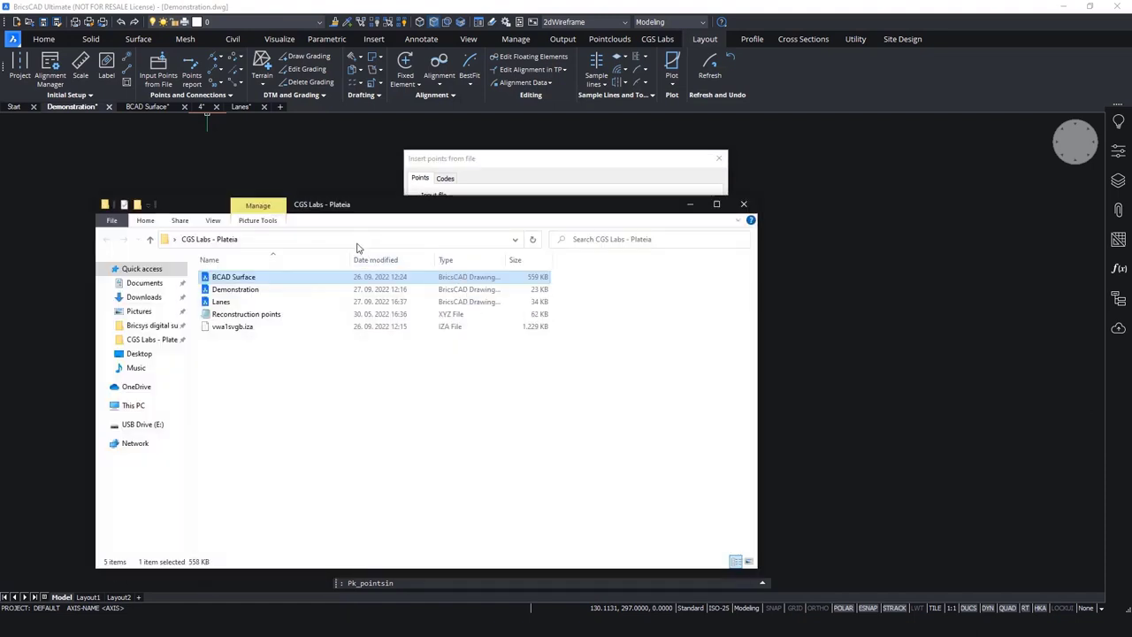
click(358, 238)
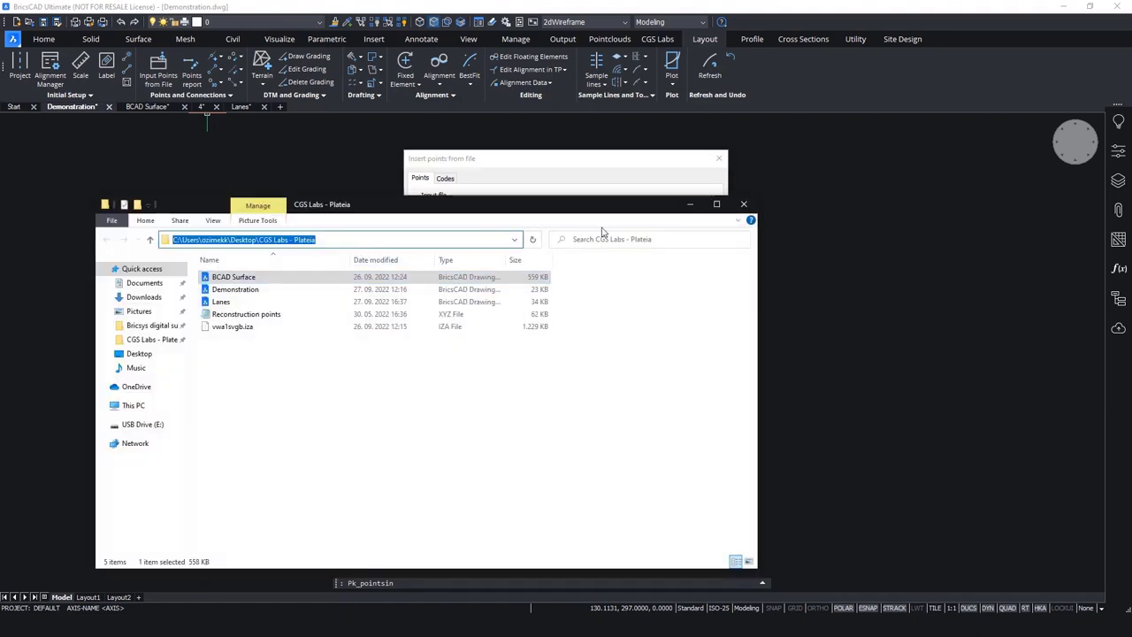
click(689, 204)
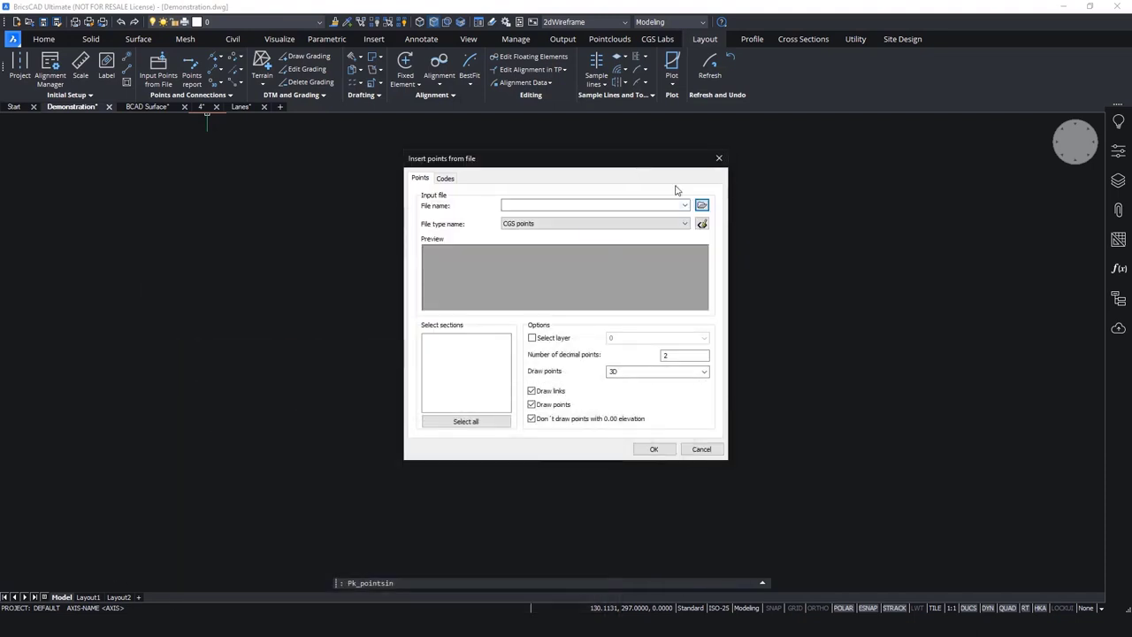
- Load the Reconstruction points file from the CGS Labs - Plateia folder and insert its points as 3D CGS points
click(701, 204)
text(C:\Users\Klemen Ozimek\Desktop\CGS Labs - Plateia)
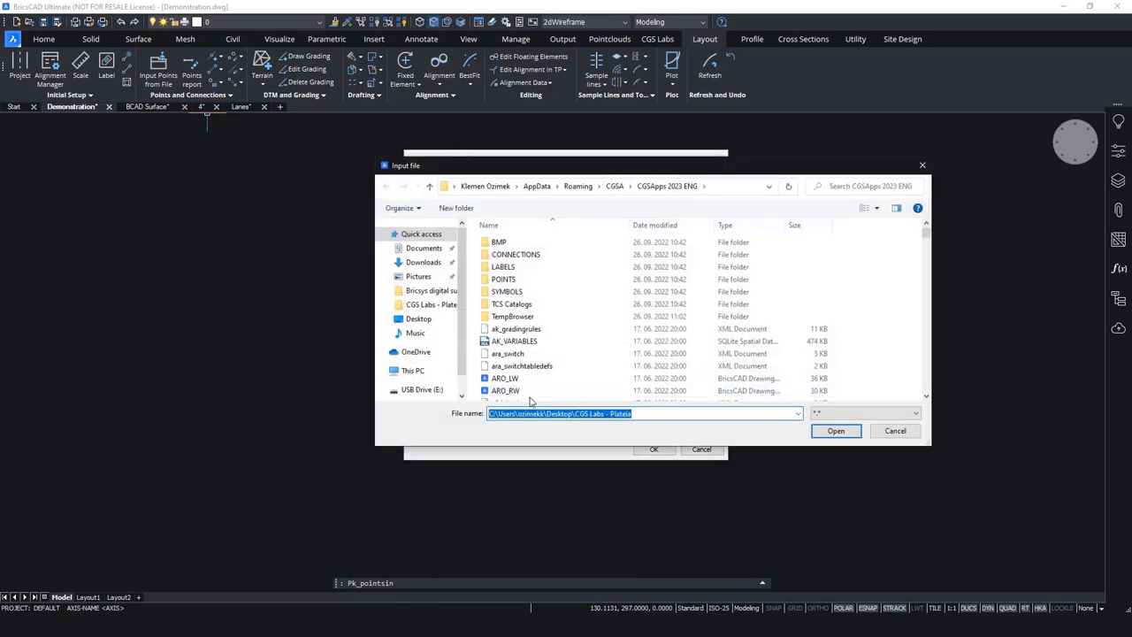
key(Return)
double_click(542, 281)
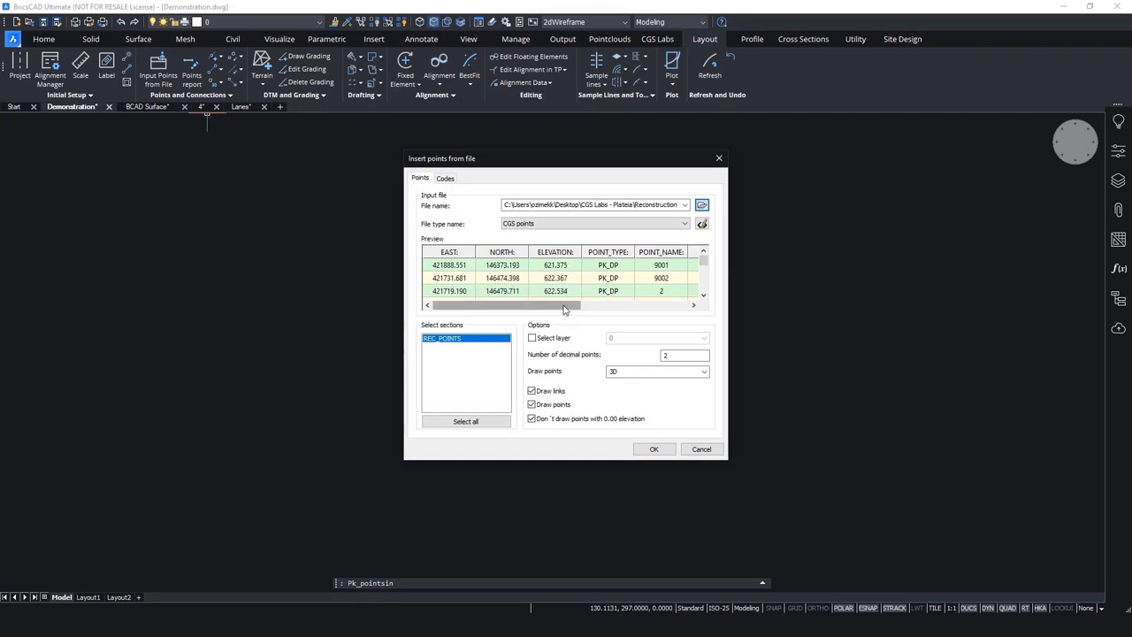
mouse_move(569, 307)
mouse_down()
mouse_move(677, 306)
mouse_move(559, 306)
mouse_up()
click(653, 449)
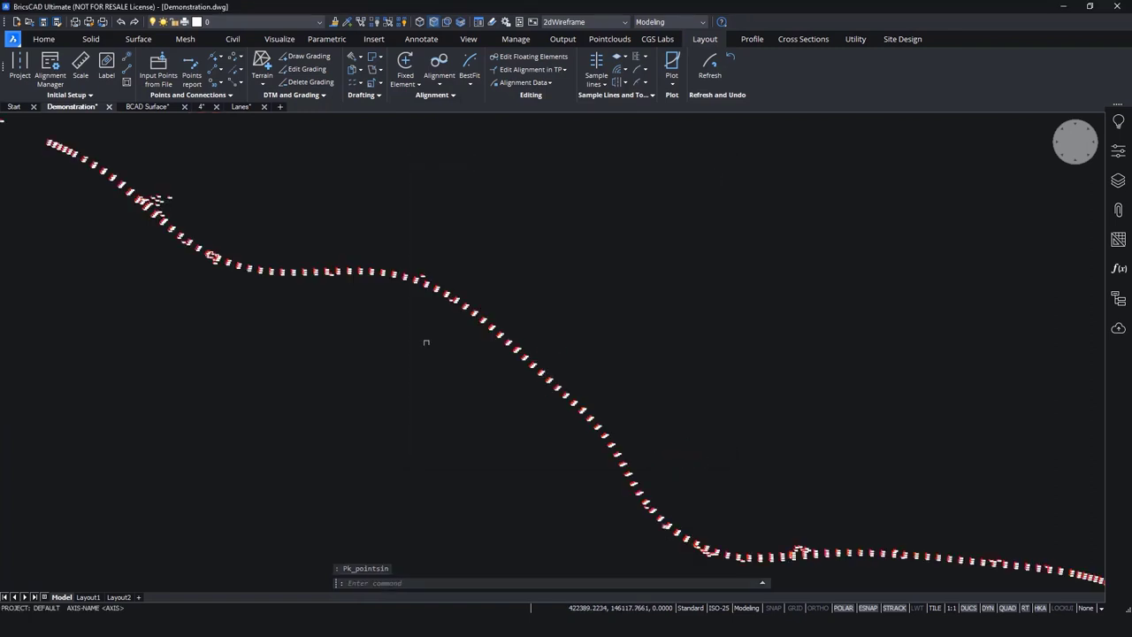
- Examine the inserted survey points along the road, including the point labels and elevations at its start
scroll(157, 233, down, 2)
scroll(318, 365, down, 2)
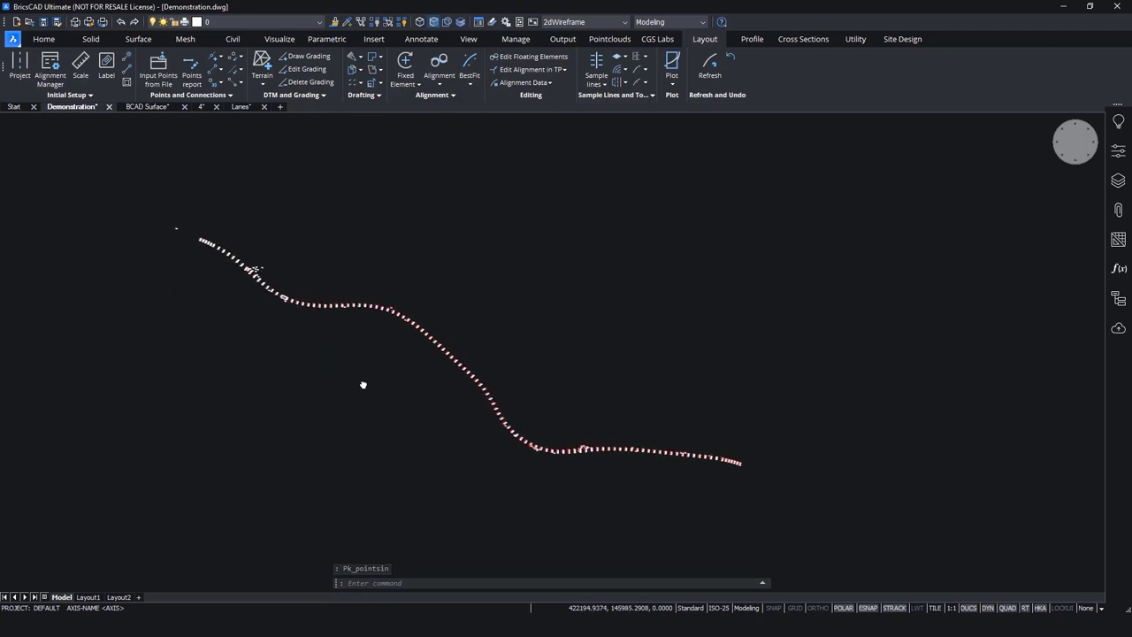
middle_drag(376, 388, 419, 384)
scroll(233, 260, up, 4)
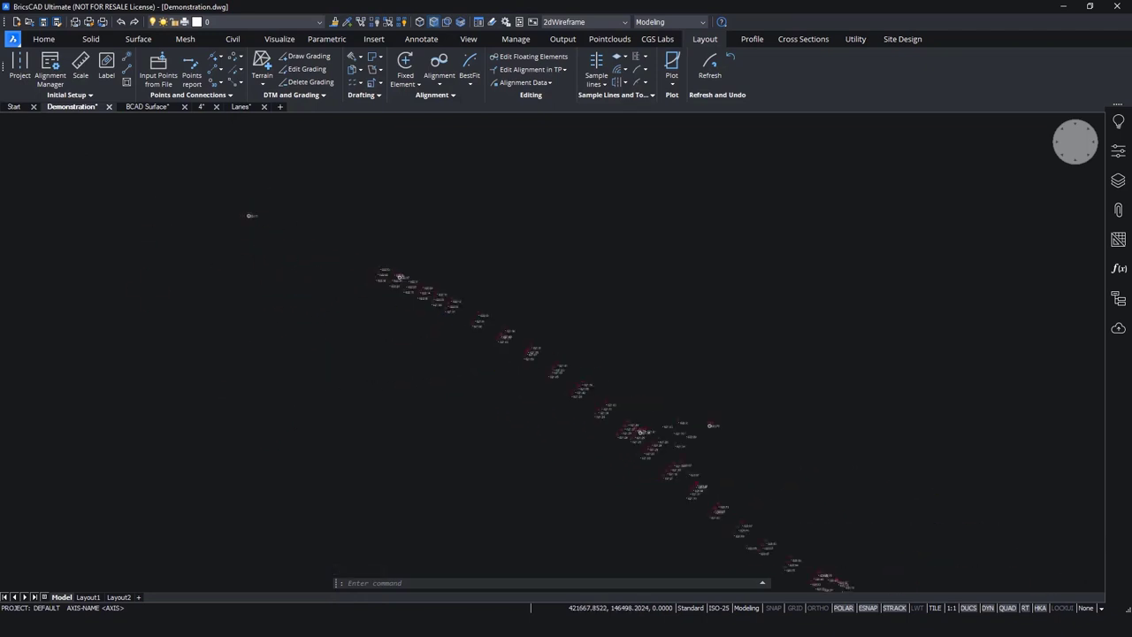
scroll(400, 277, up, 6)
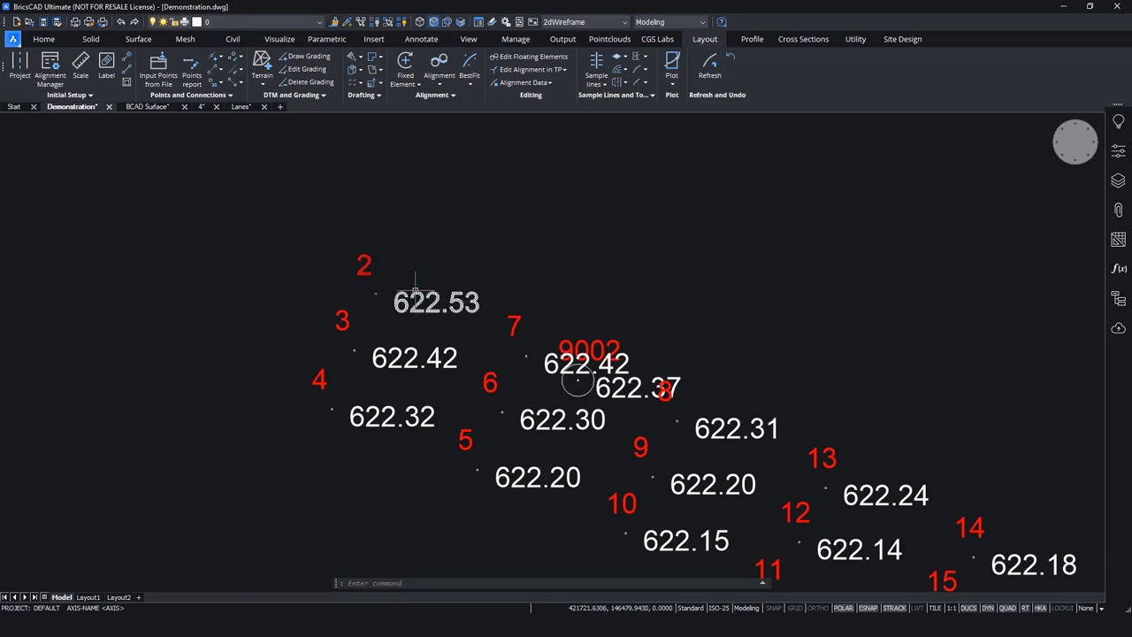
scroll(345, 279, down, 1)
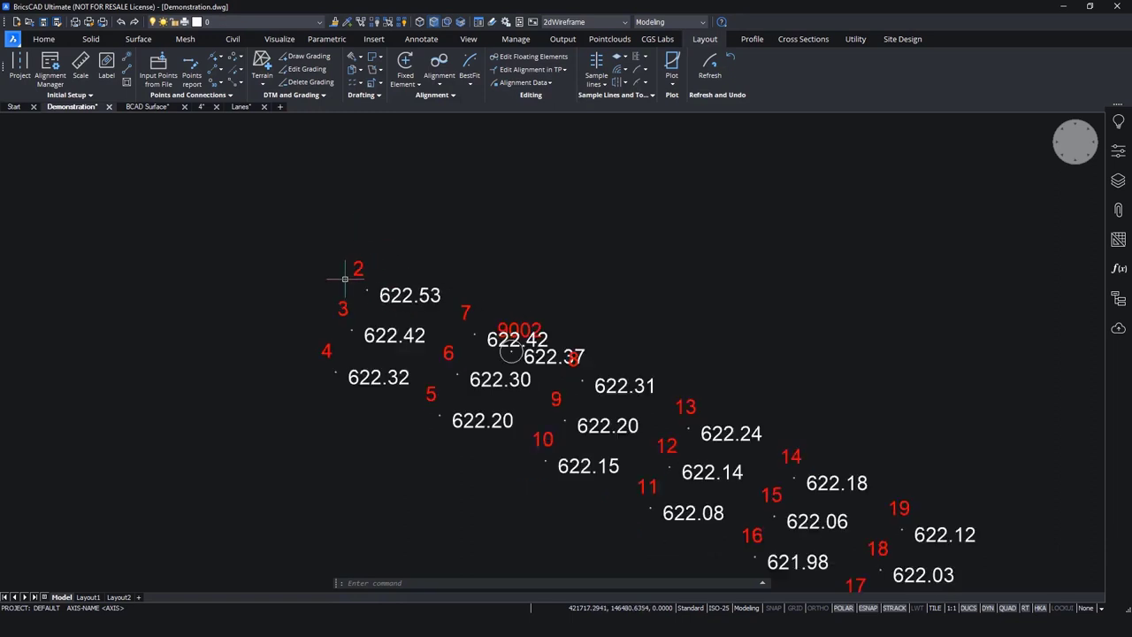
scroll(345, 278, down, 5)
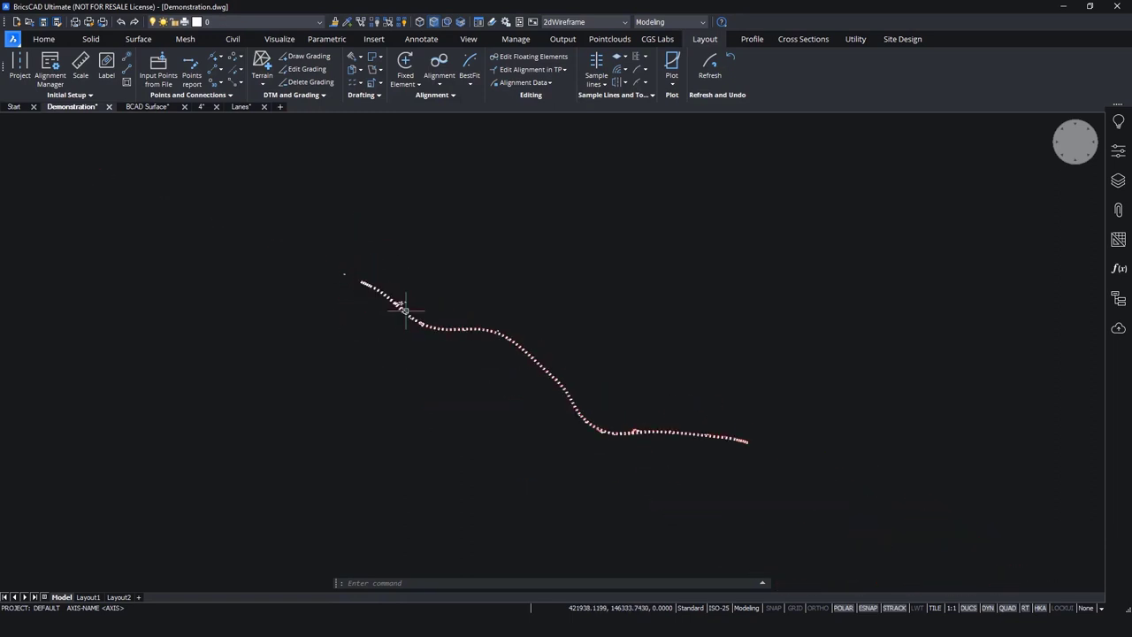
- Make the CROSS_SECT and CROSS_SECT_SYM attributes visible for all inserted PK_DP points
text(l)
key(Return)
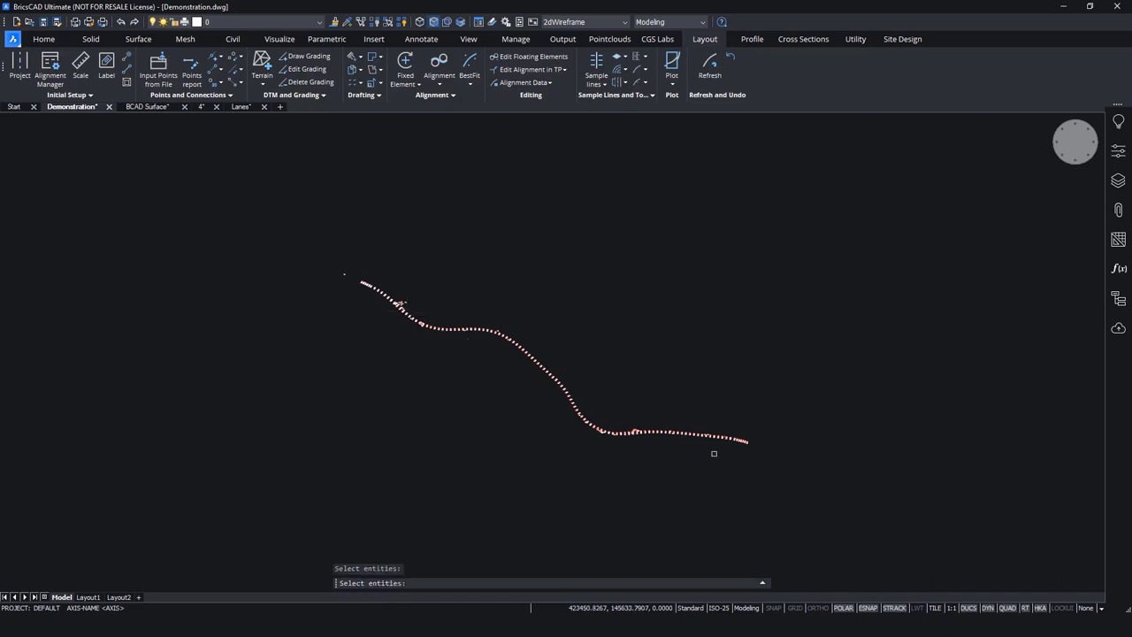
click(766, 470)
click(317, 270)
key(Return)
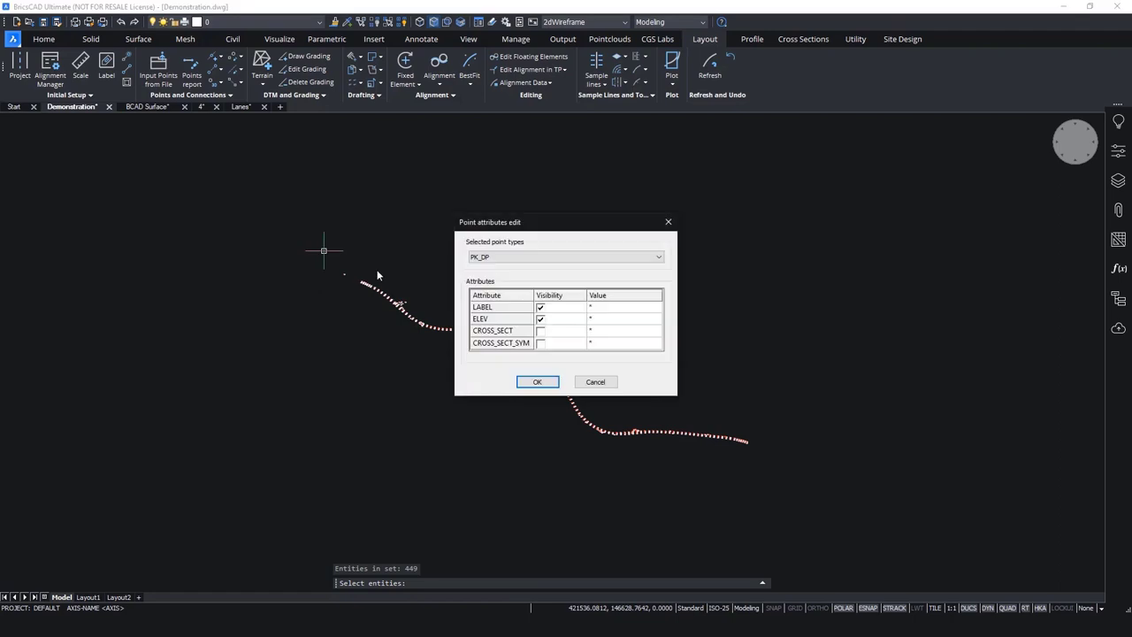
click(540, 331)
click(541, 343)
click(538, 382)
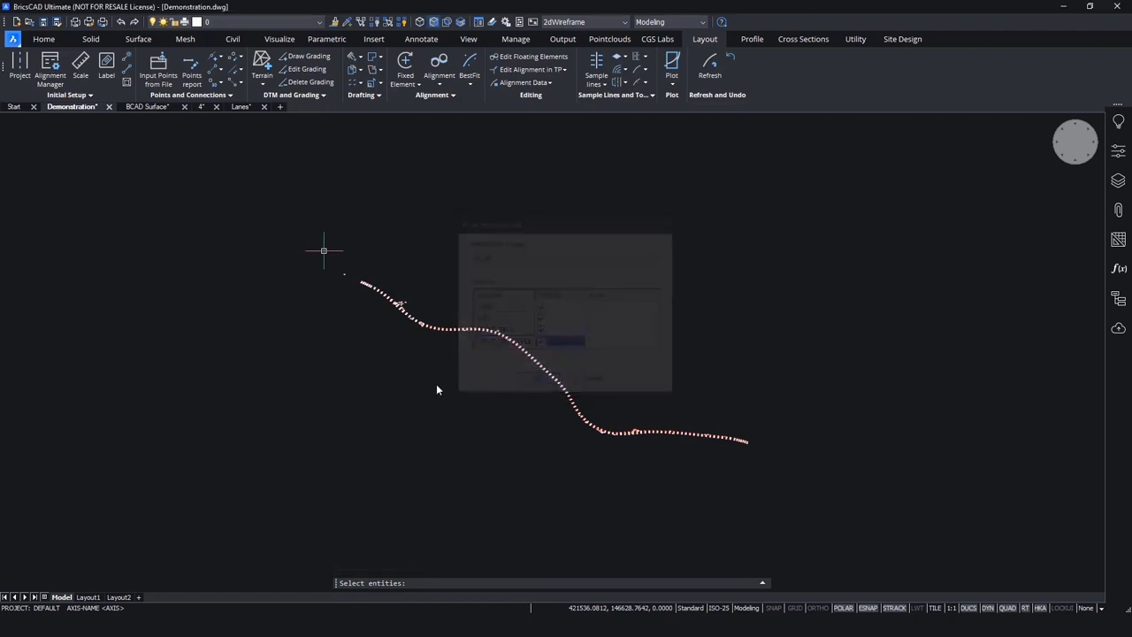
- Examine the cross-section names and the axis and edge codes shown on the points at the start of the road
scroll(353, 278, up, 8)
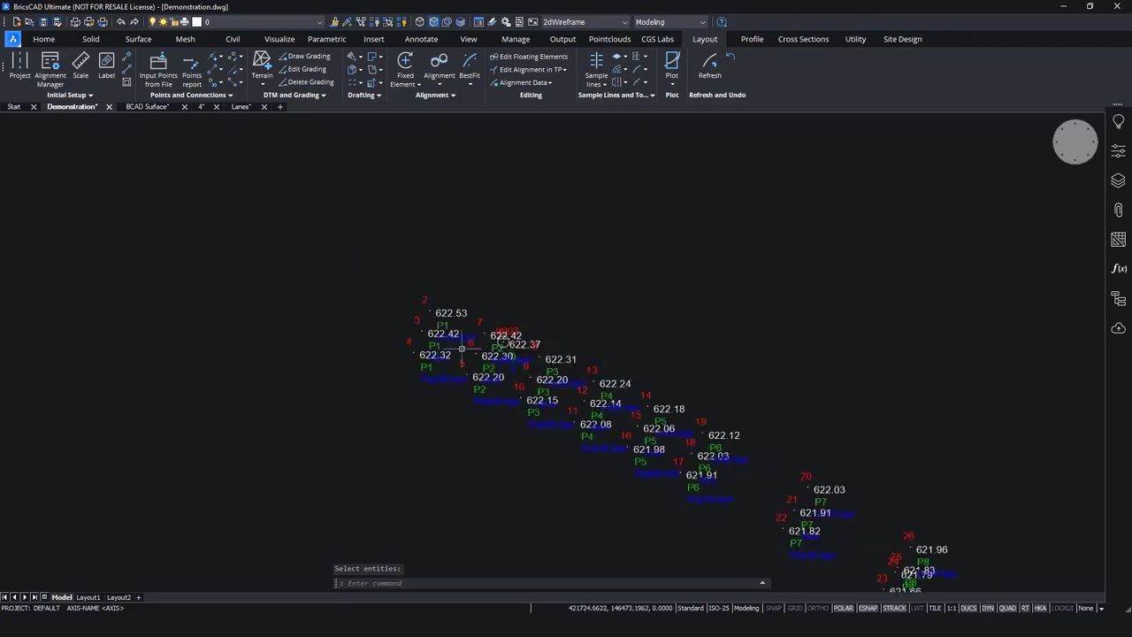
scroll(461, 350, up, 5)
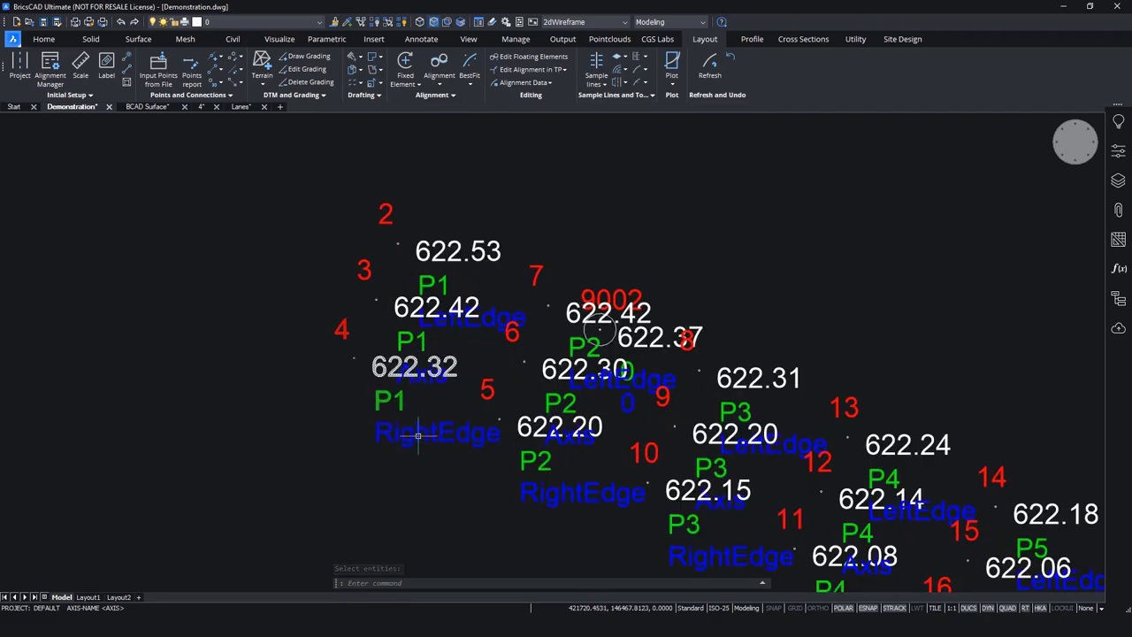
mouse_move(436, 383)
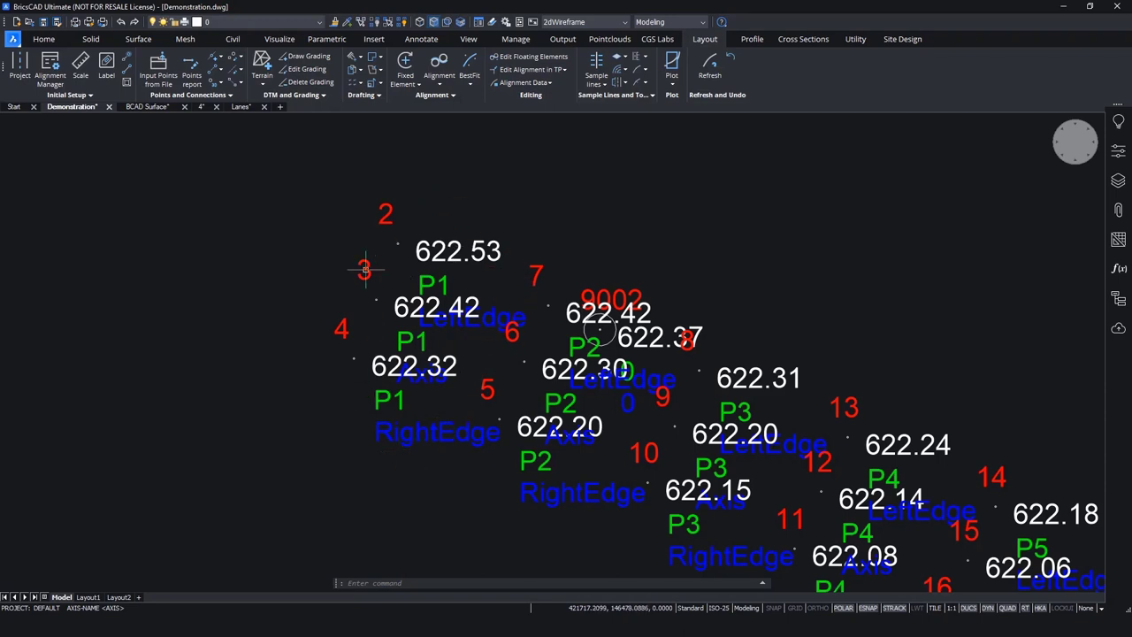
mouse_move(606, 287)
scroll(606, 288, down, 3)
scroll(620, 354, up, 3)
scroll(682, 410, down, 3)
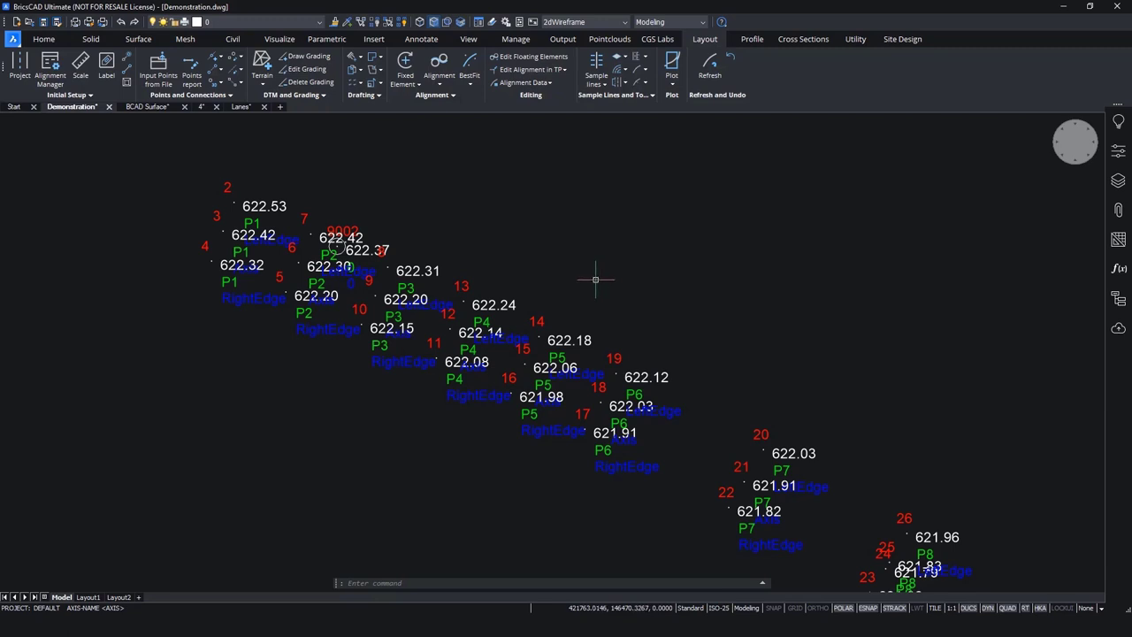
scroll(595, 280, down, 3)
scroll(398, 237, up, 3)
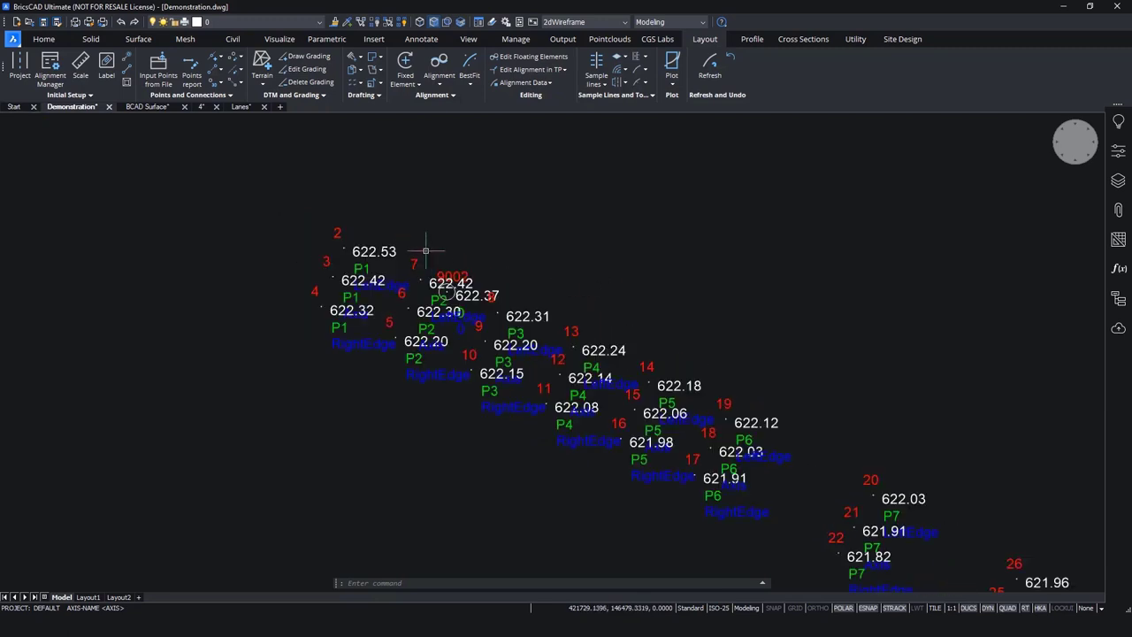
scroll(345, 226, down, 3)
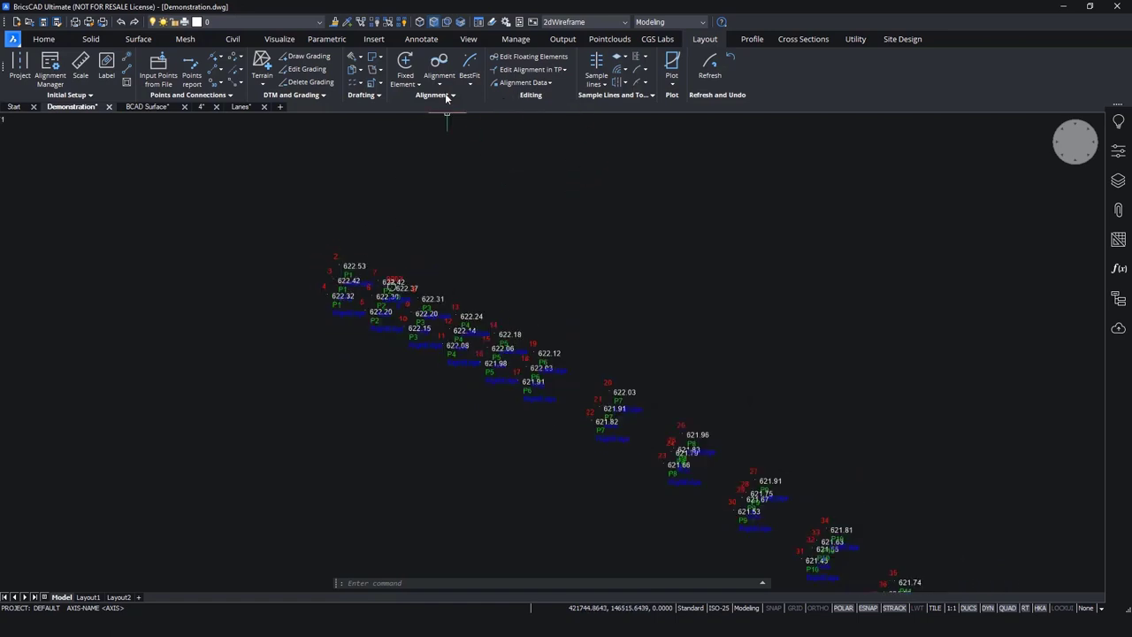
click(446, 88)
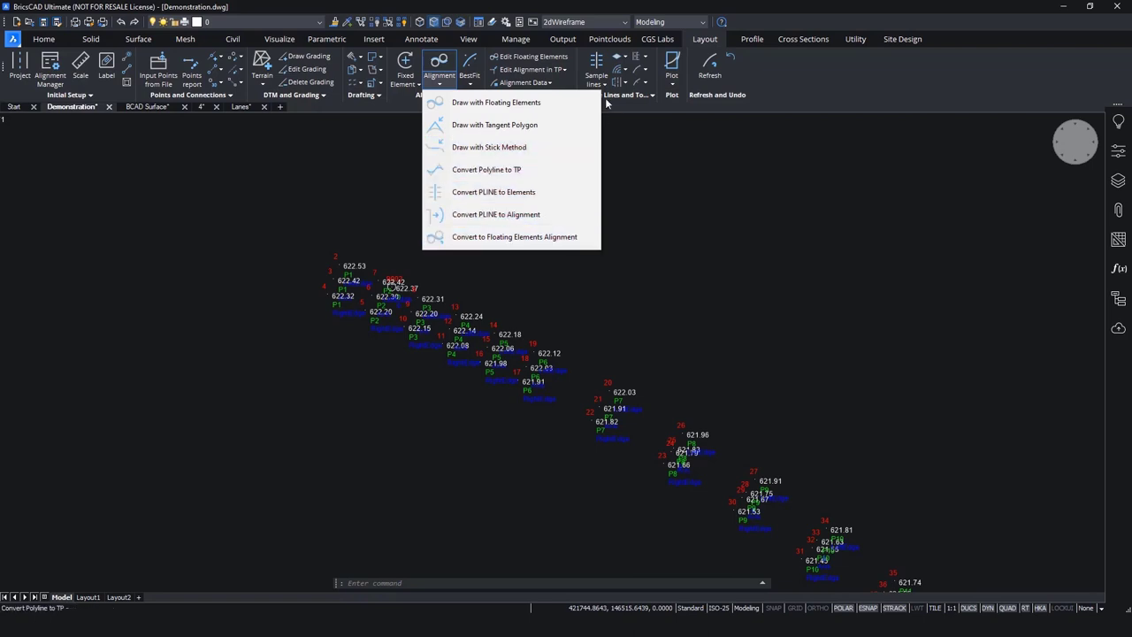
click(402, 132)
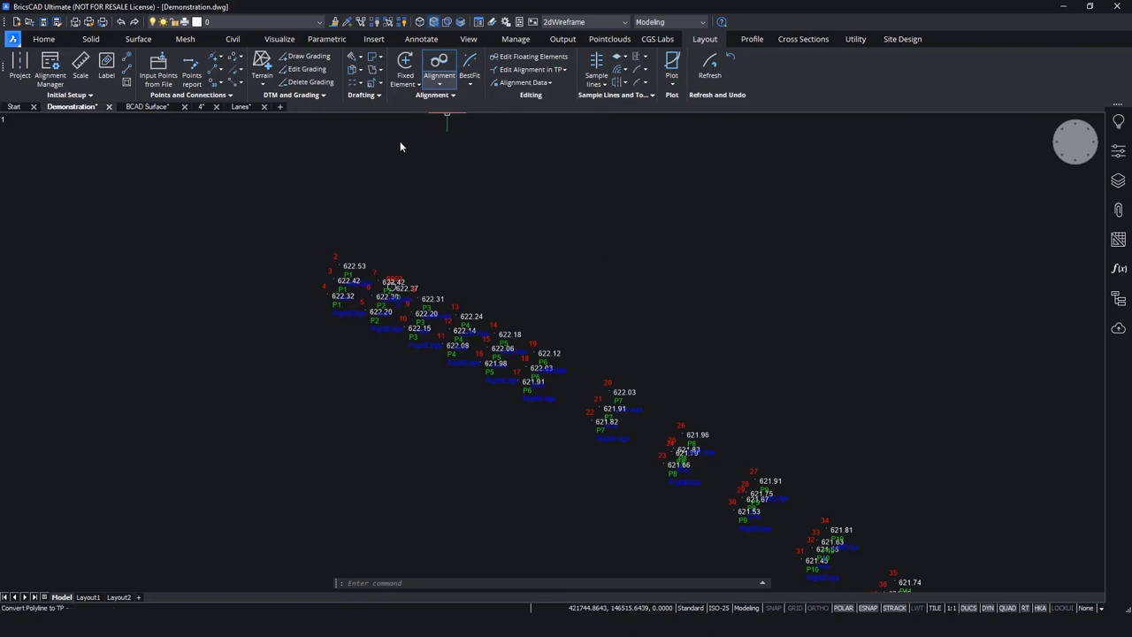
click(455, 119)
- Set up a one-string best-fit alignment from the points coded Axis, with its direction running from the road's start toward its far end
click(471, 79)
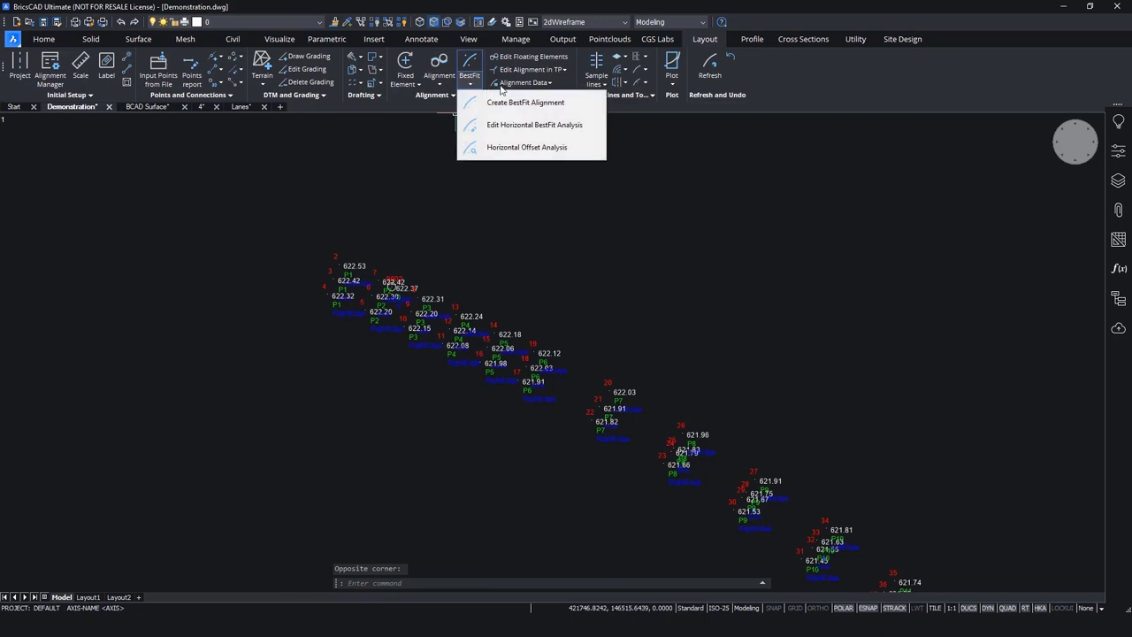
click(529, 102)
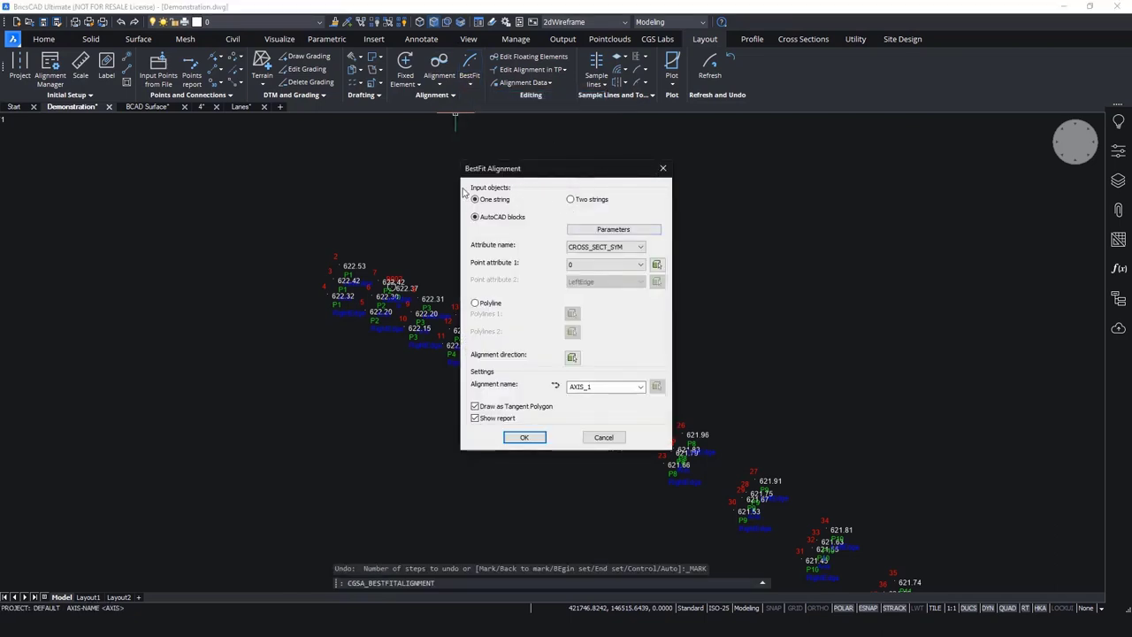
click(580, 268)
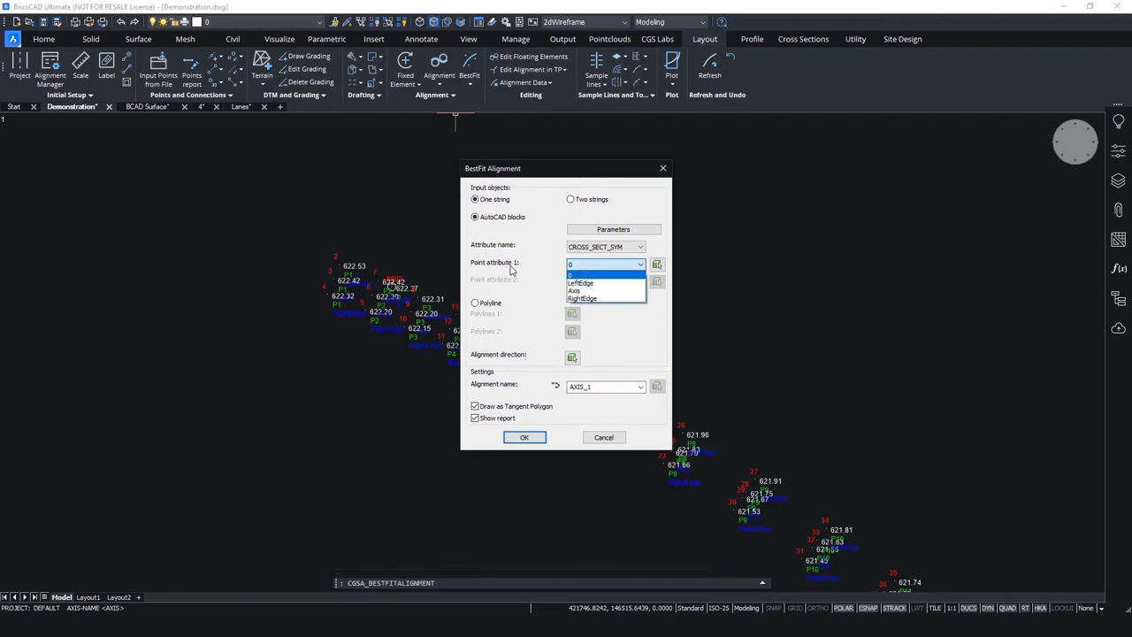
click(586, 291)
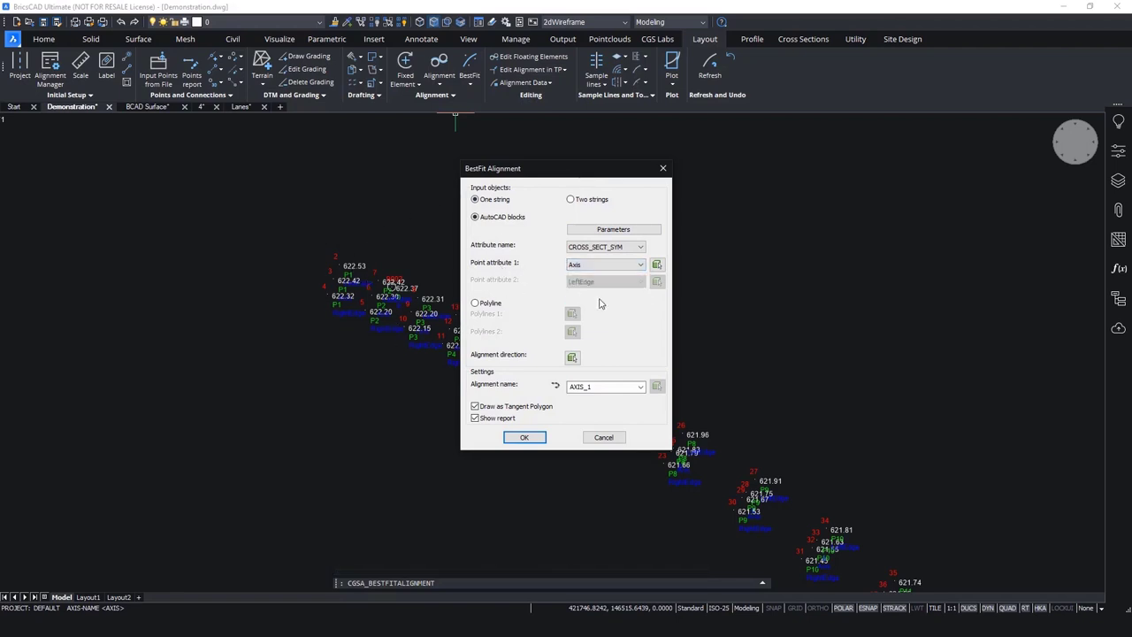
click(572, 358)
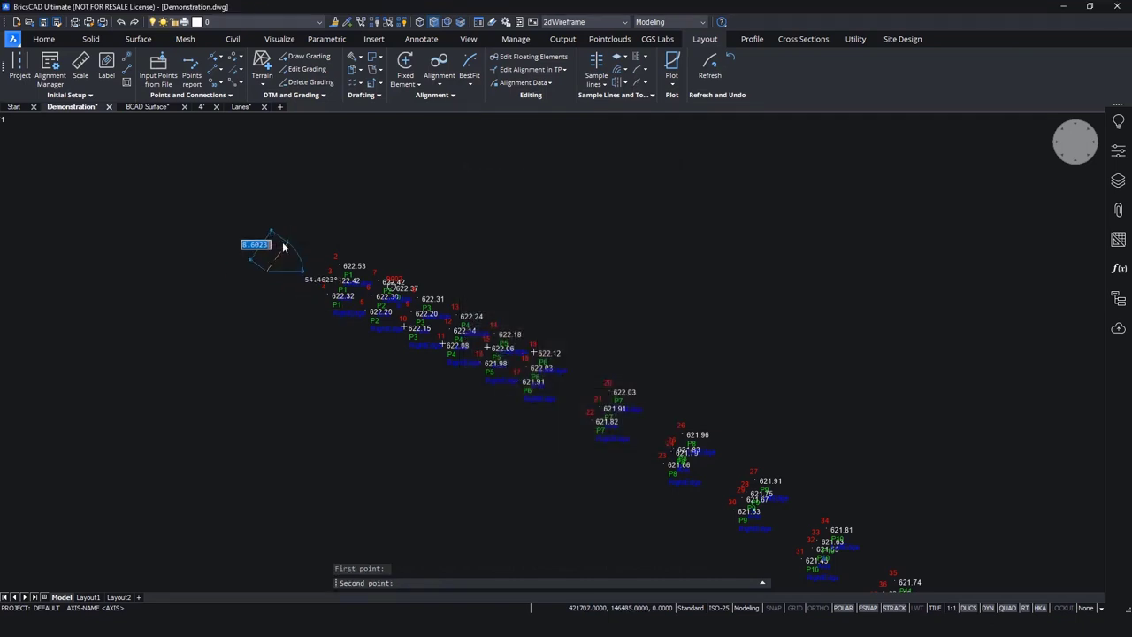
click(271, 247)
click(733, 522)
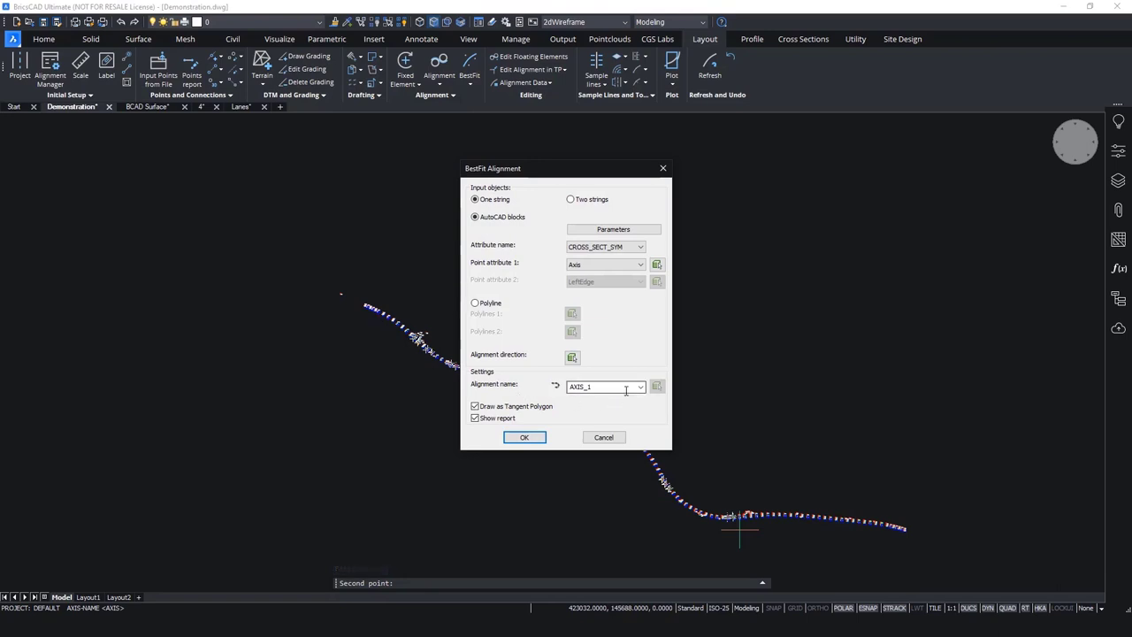
- Choose AXIS as the alignment name and create the best-fit alignment as a tangent polygon with a report, accepting the proposed lanes and widenings
click(640, 387)
click(629, 403)
click(525, 439)
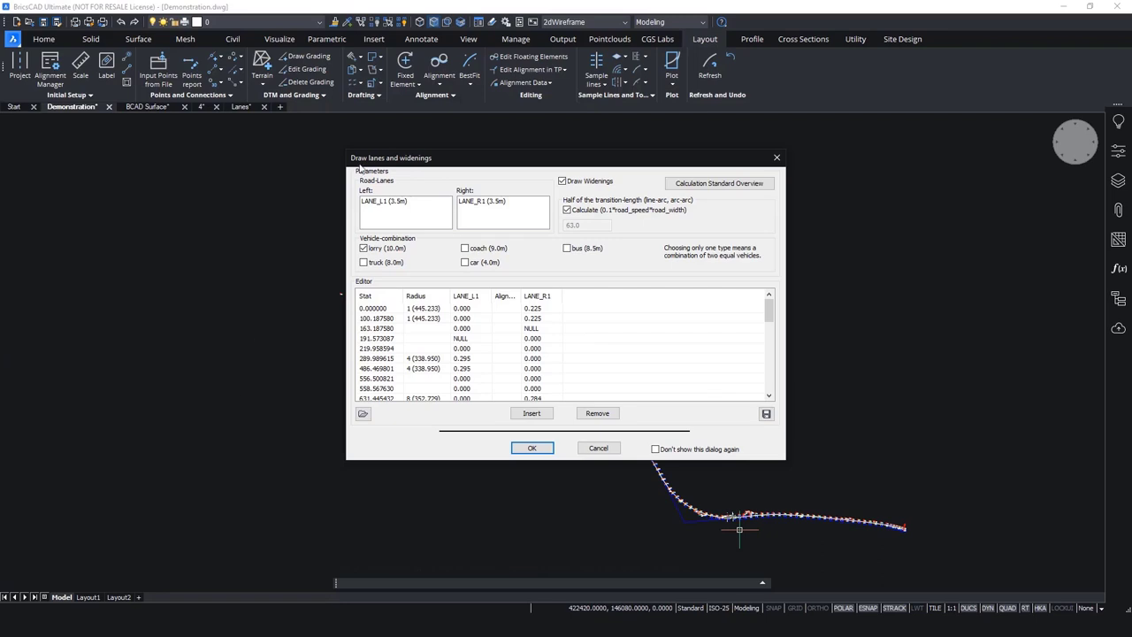
click(544, 449)
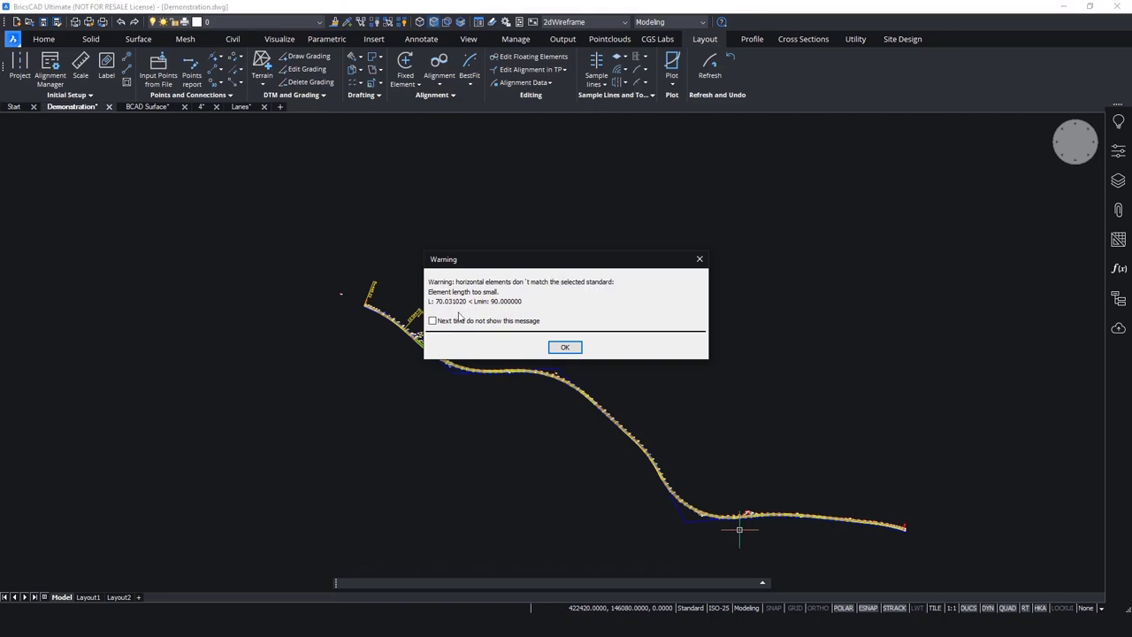
click(571, 350)
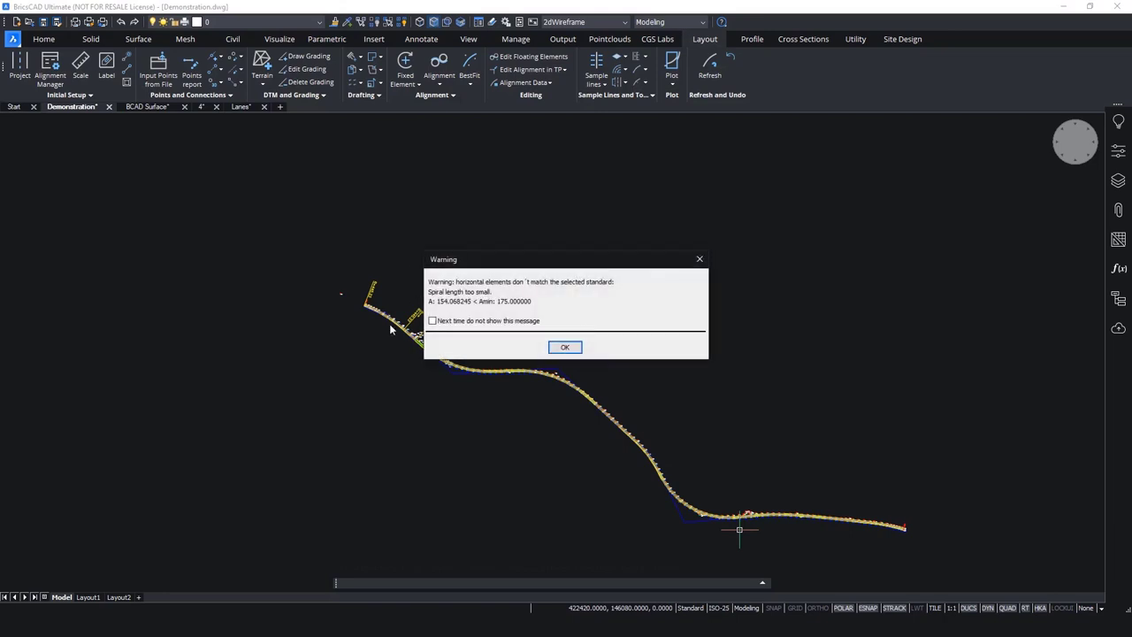
click(557, 347)
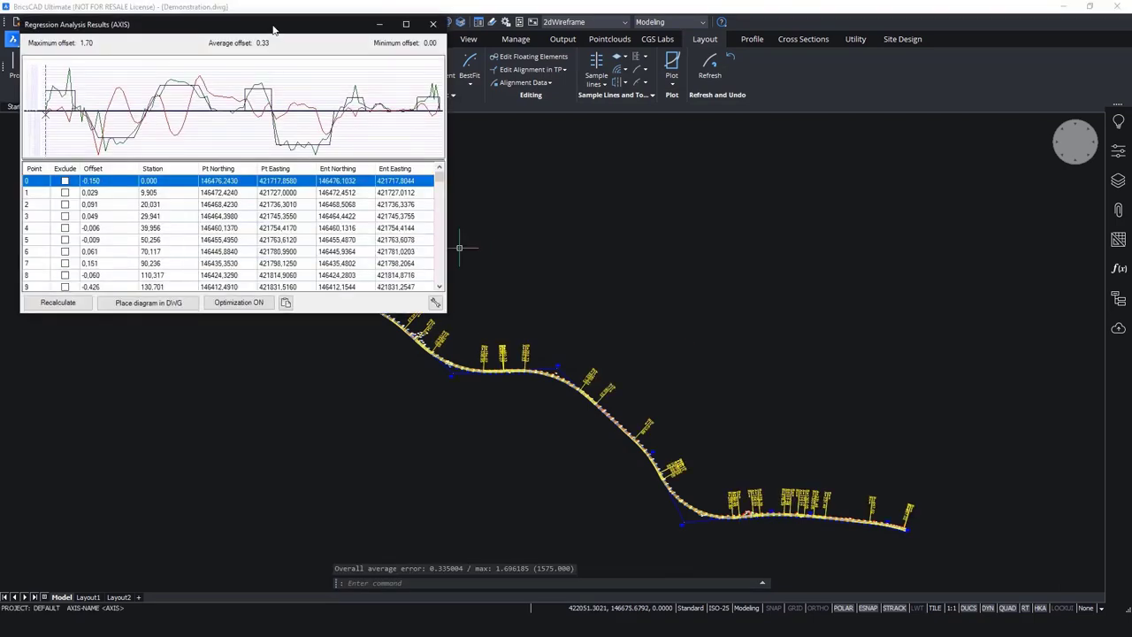
- Examine the regression analysis results against the surveyed points, close them and inspect the fitted alignment around vertices TS2 and TS3
drag(274, 29, 272, 76)
scroll(457, 333, up, 8)
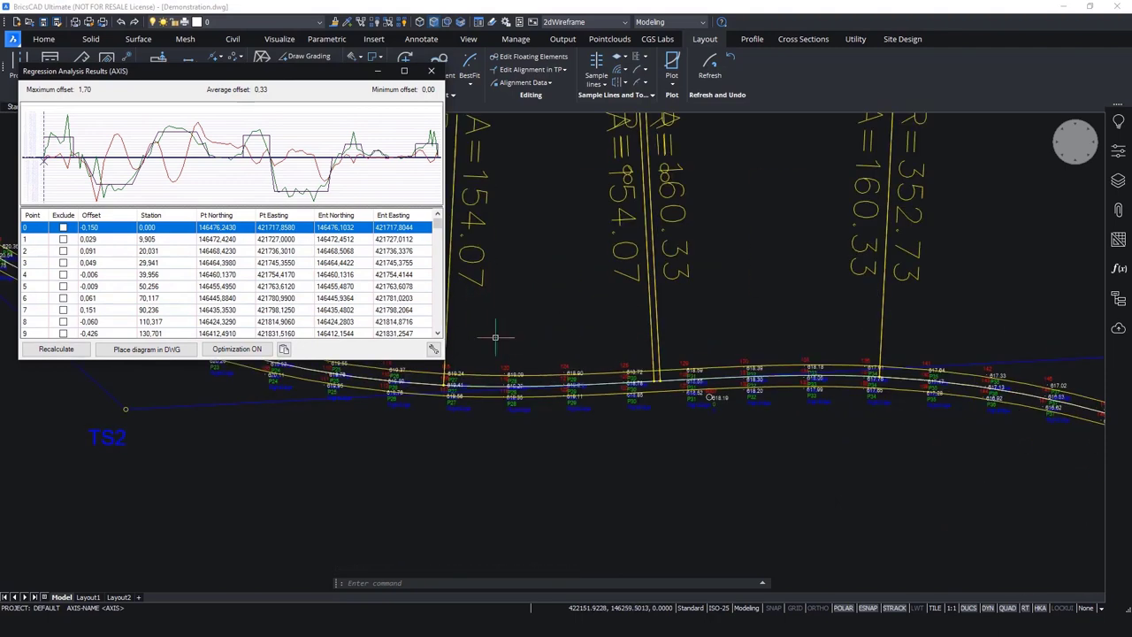
scroll(710, 397, up, 5)
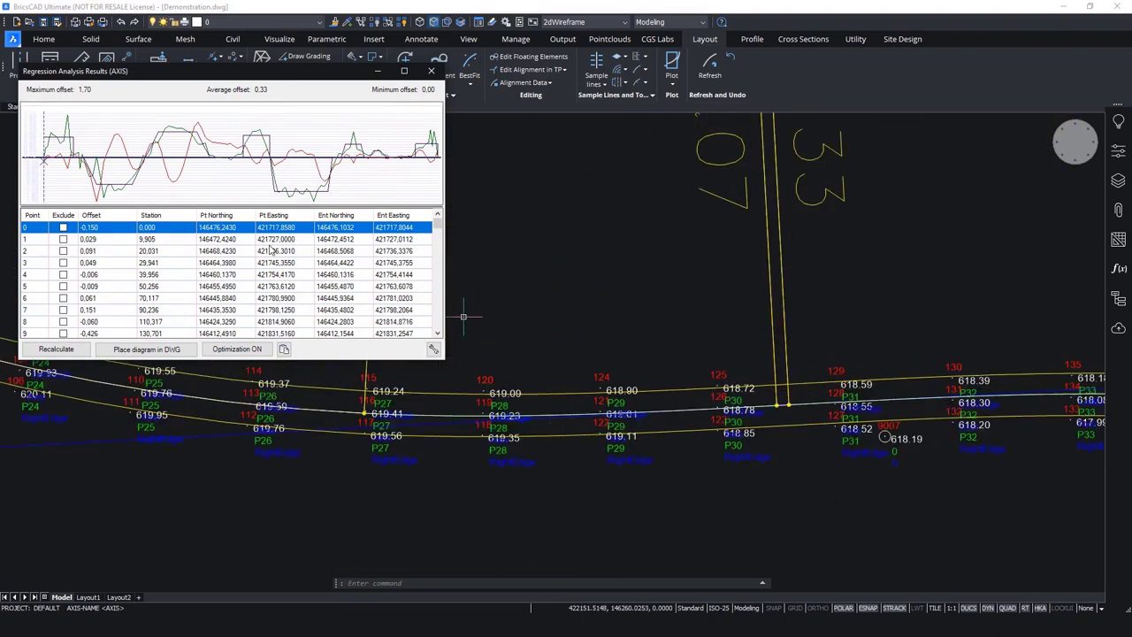
scroll(522, 355, down, 2)
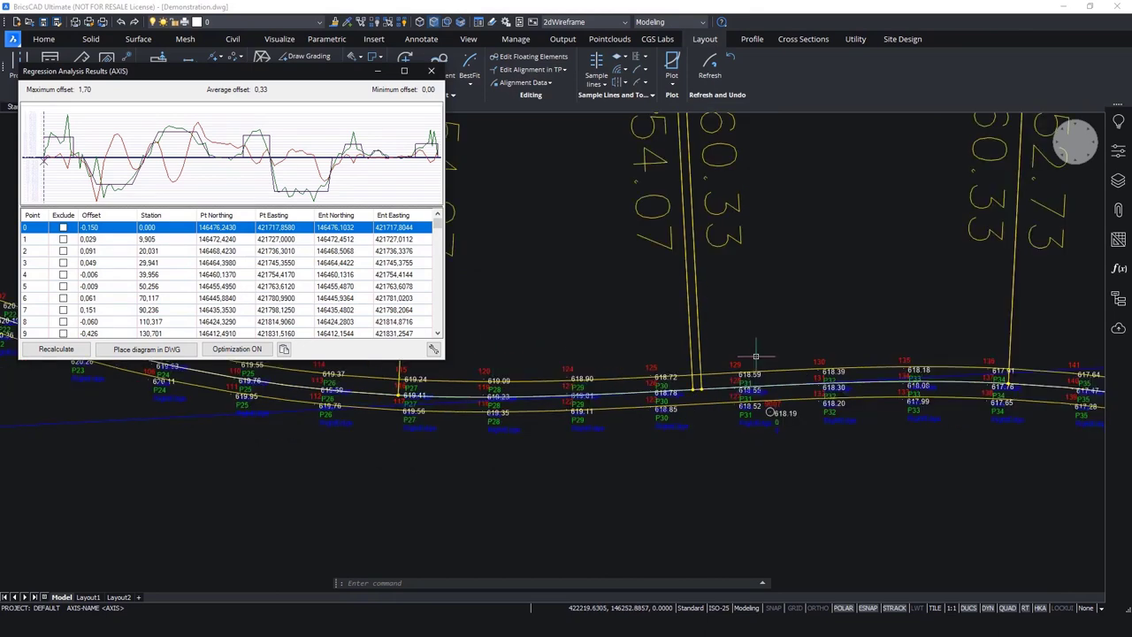
middle_drag(717, 343, 638, 357)
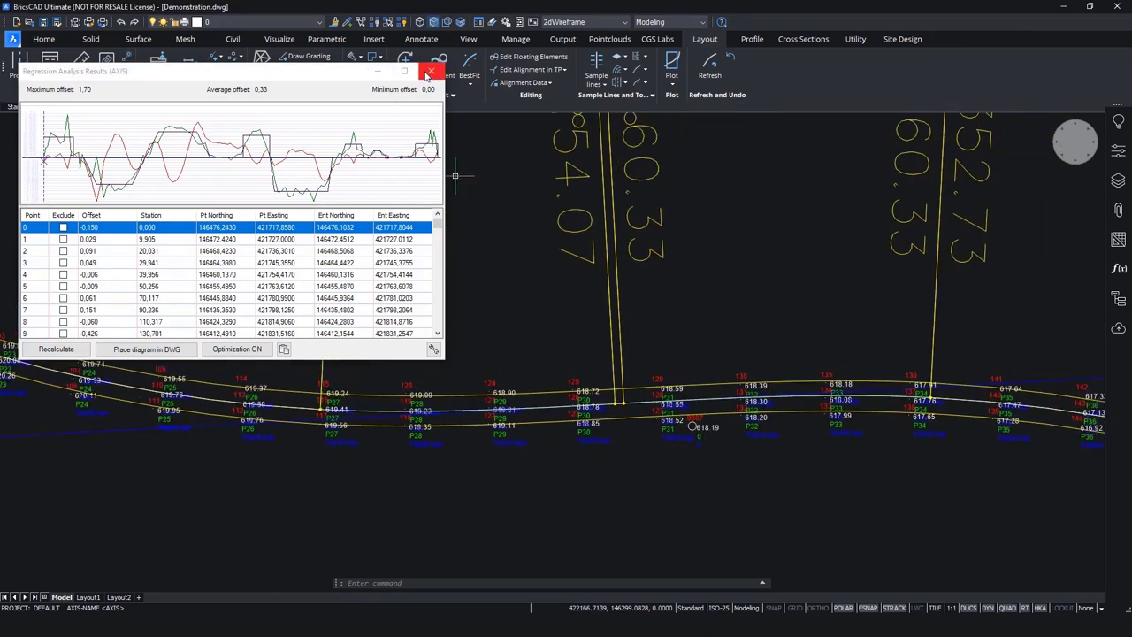
click(431, 70)
scroll(463, 278, down, 5)
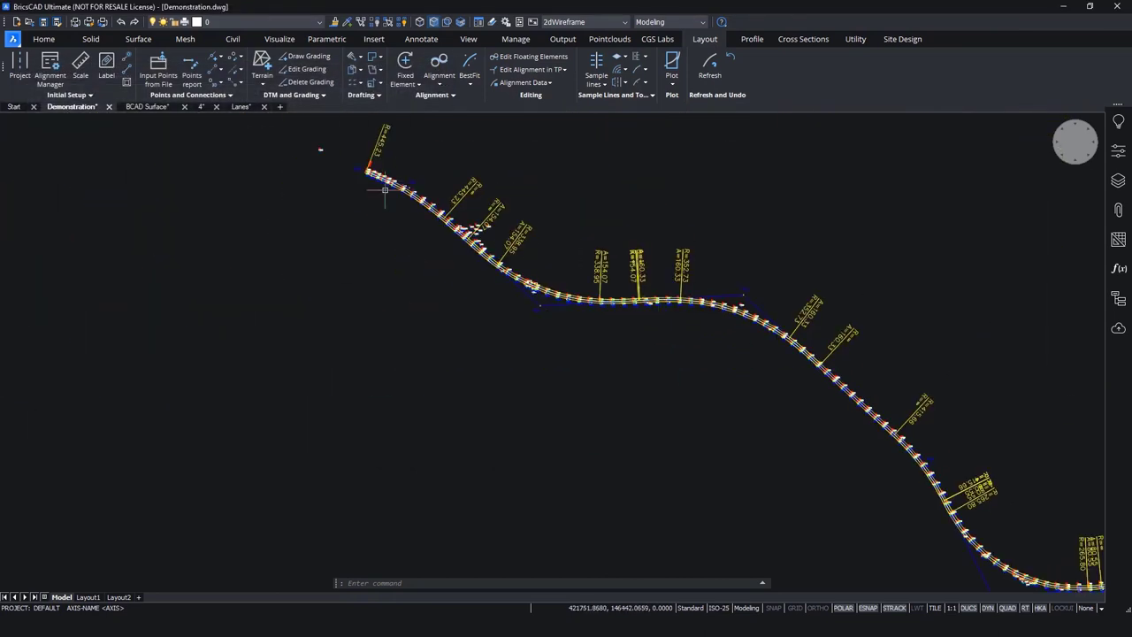
scroll(978, 488, down, 2)
middle_drag(978, 488, 796, 460)
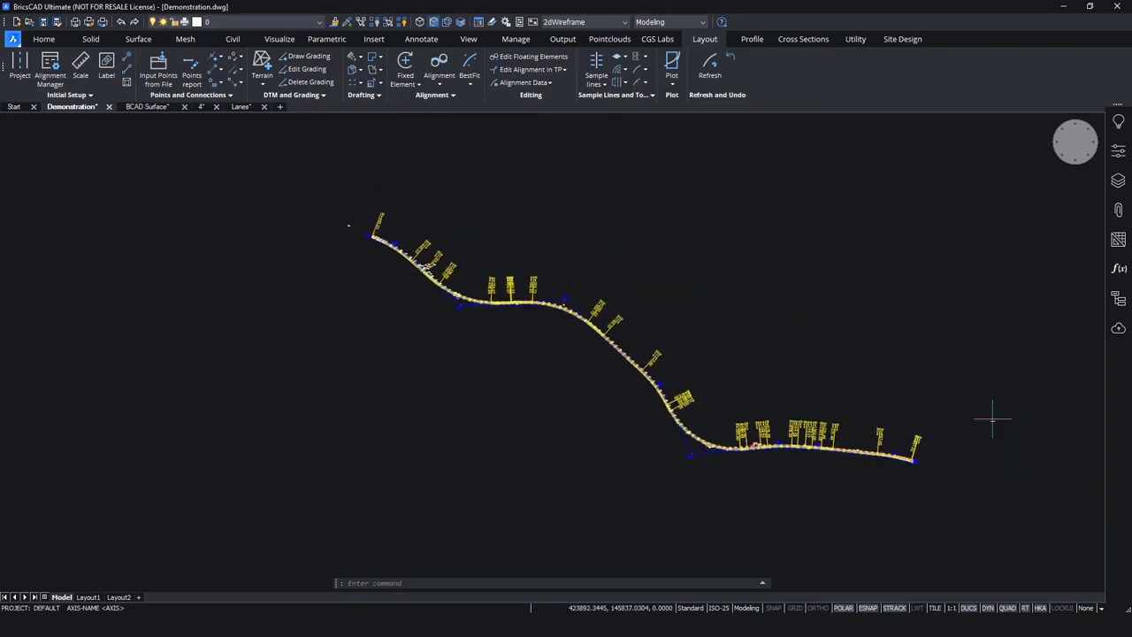
scroll(472, 257, up, 3)
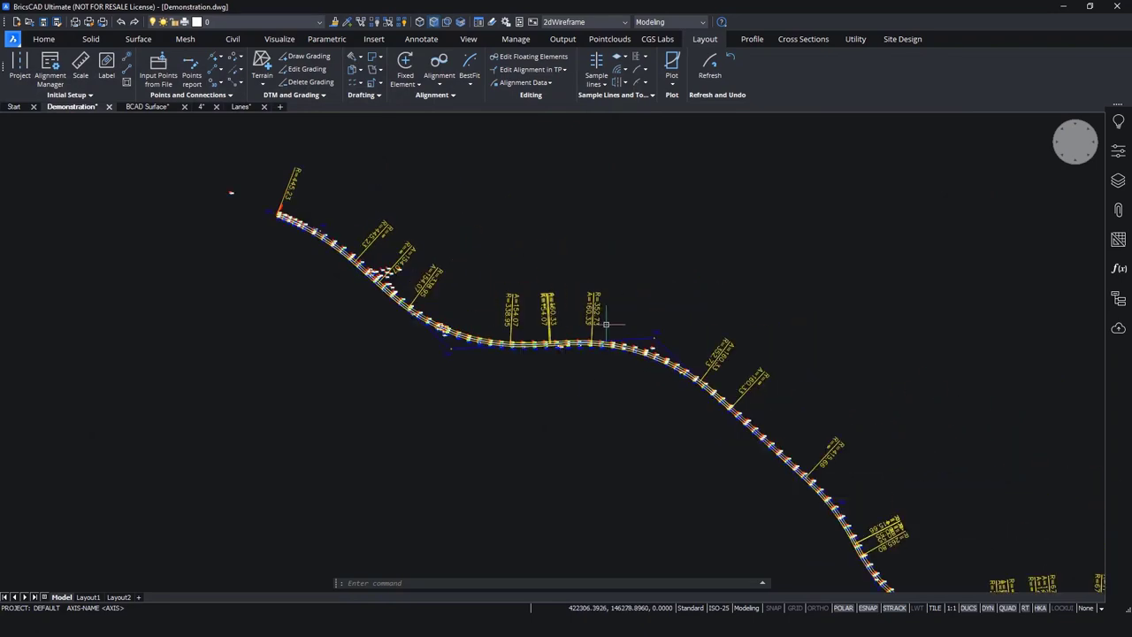
scroll(611, 320, up, 4)
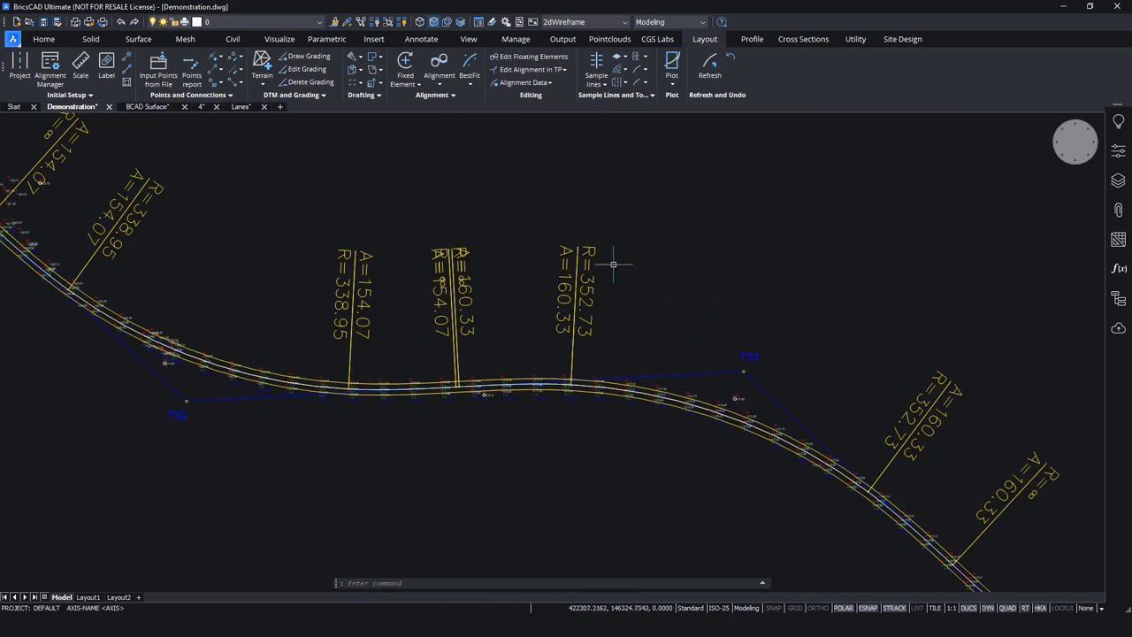
- Open vertex TS3 of the tangent polygon for editing and set its curve radius R to 350
click(565, 71)
click(541, 83)
scroll(729, 375, up, 2)
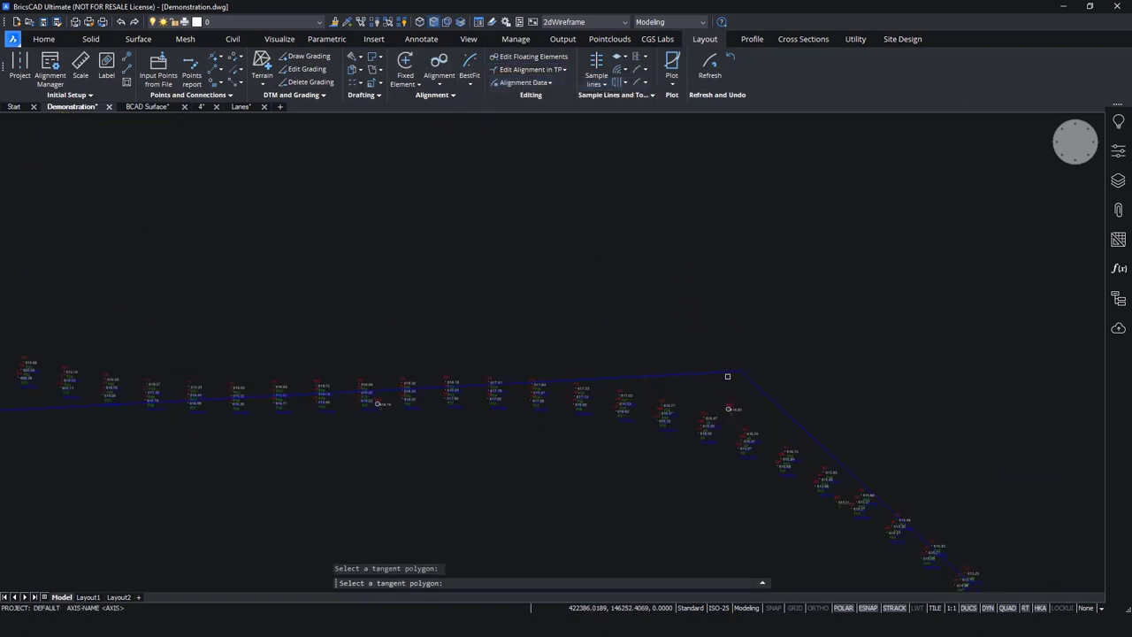
click(733, 370)
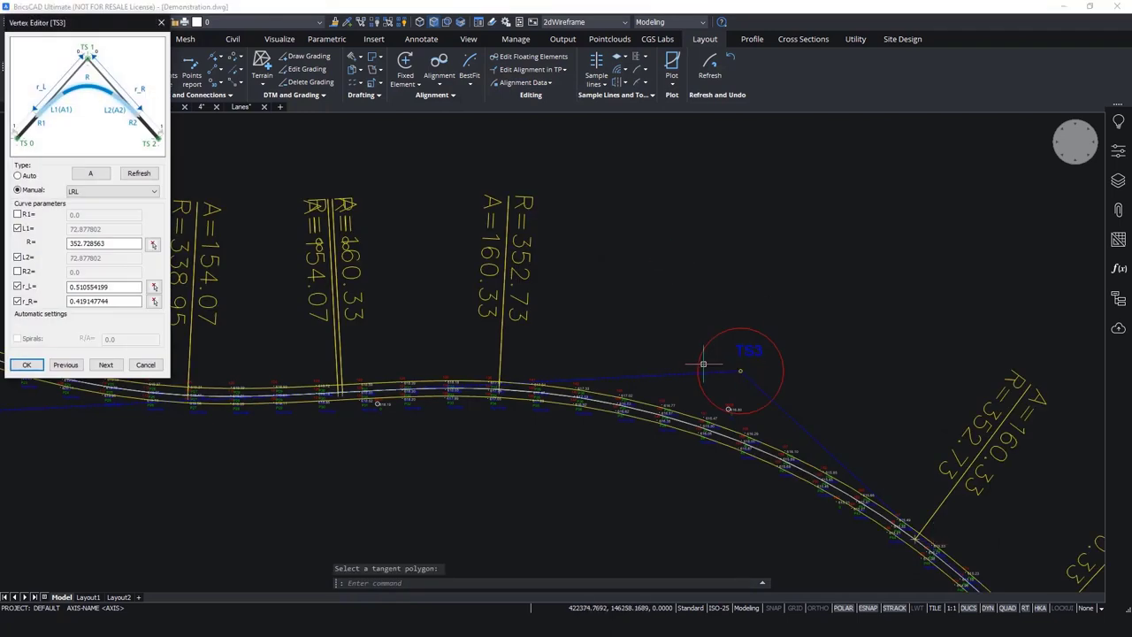
click(115, 244)
double_click(115, 244)
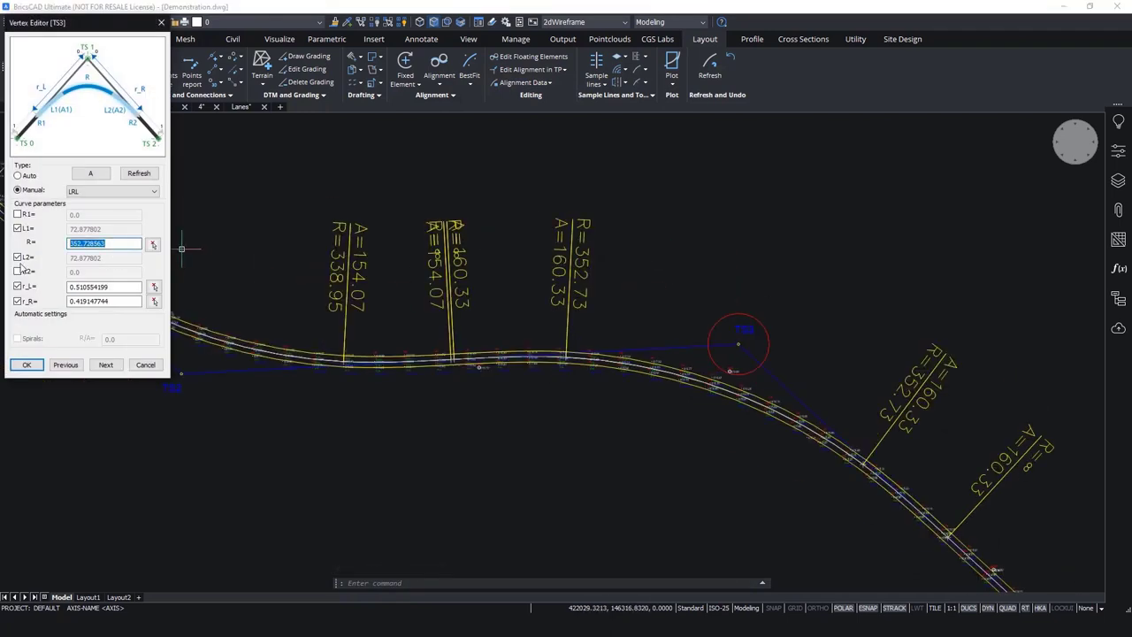
text(350)
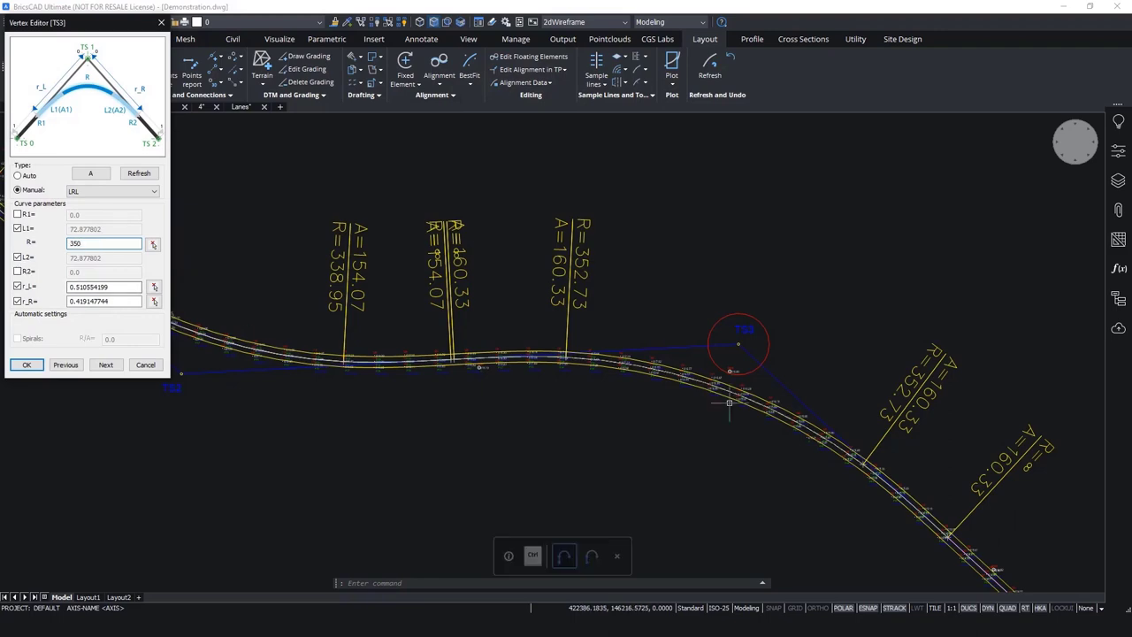
- Pick the end of the preceding A=154.07 spiral as the r_L limit of TS3, and apply the edit with the proposed lanes and widenings
click(154, 287)
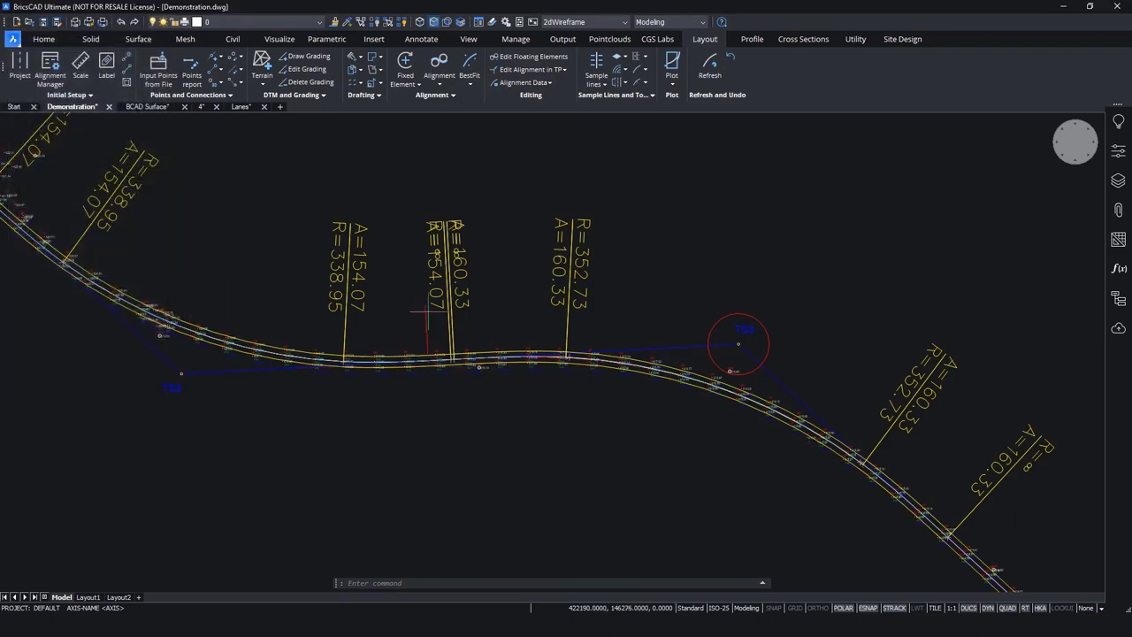
scroll(447, 363, up, 8)
scroll(466, 454, up, 8)
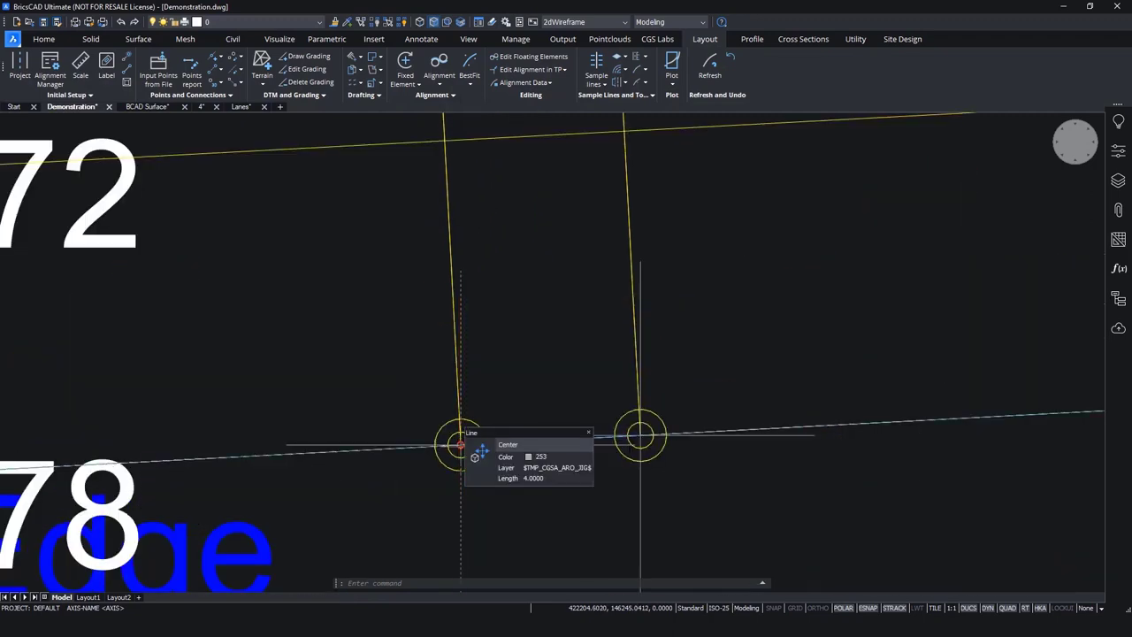
click(460, 444)
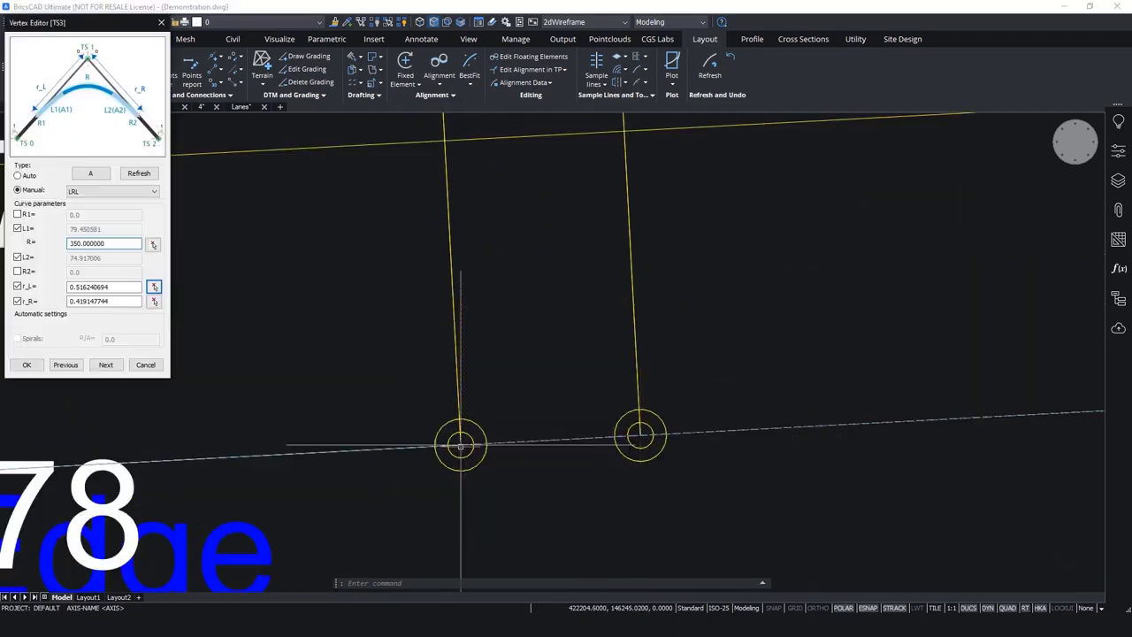
click(27, 364)
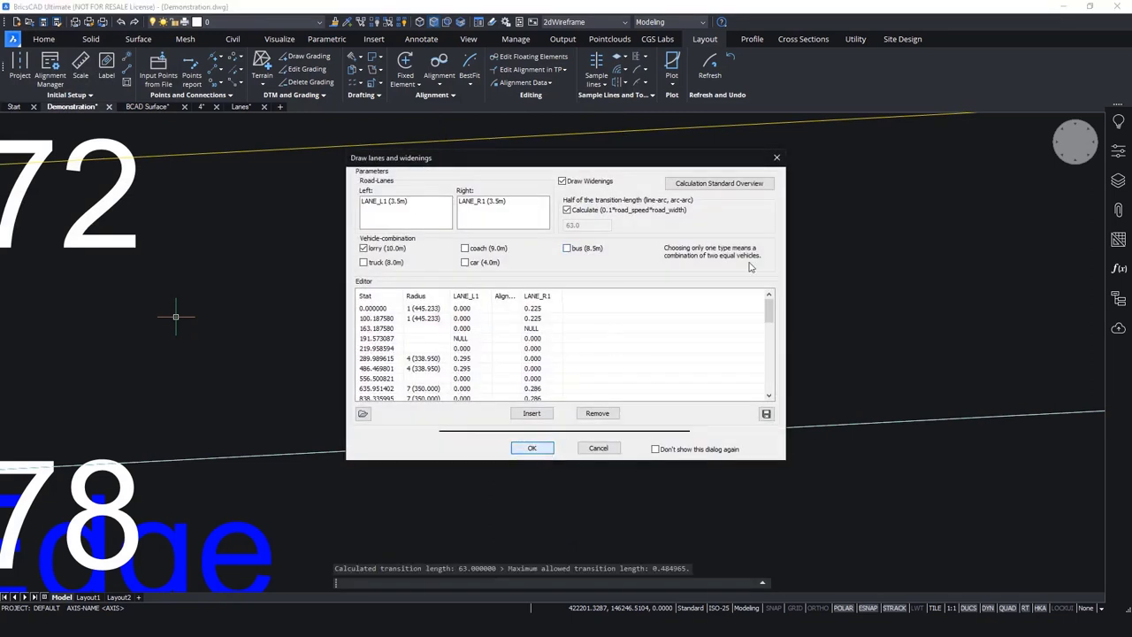
key(Return)
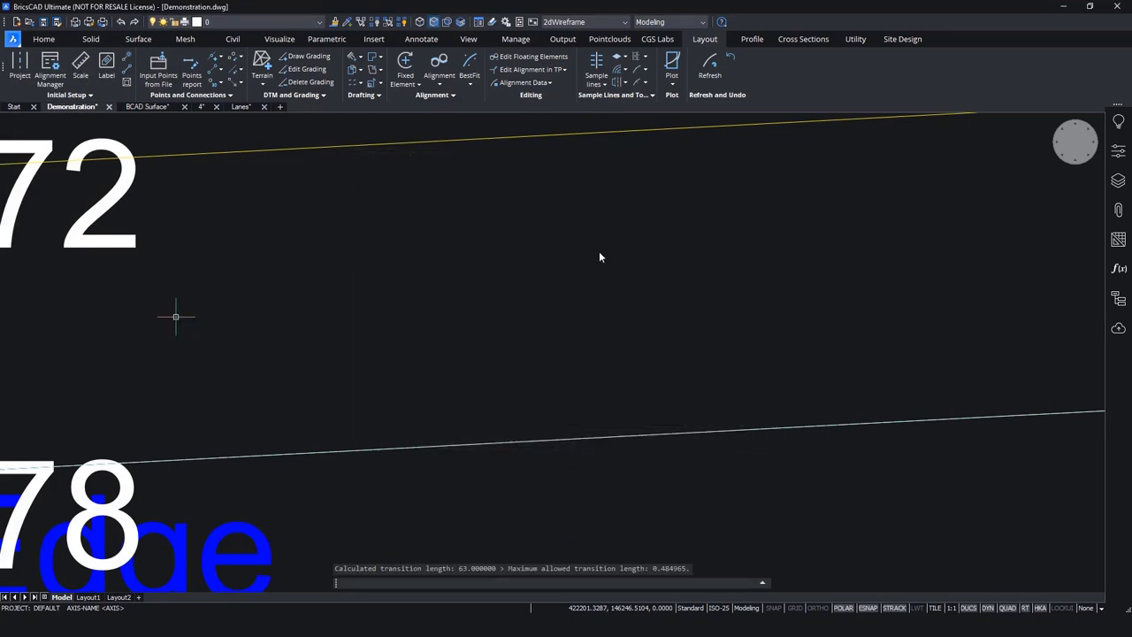
- Examine the updated alignment along the whole road and how its axis and lane edges follow the surveyed points near TS0
scroll(607, 250, down, 10)
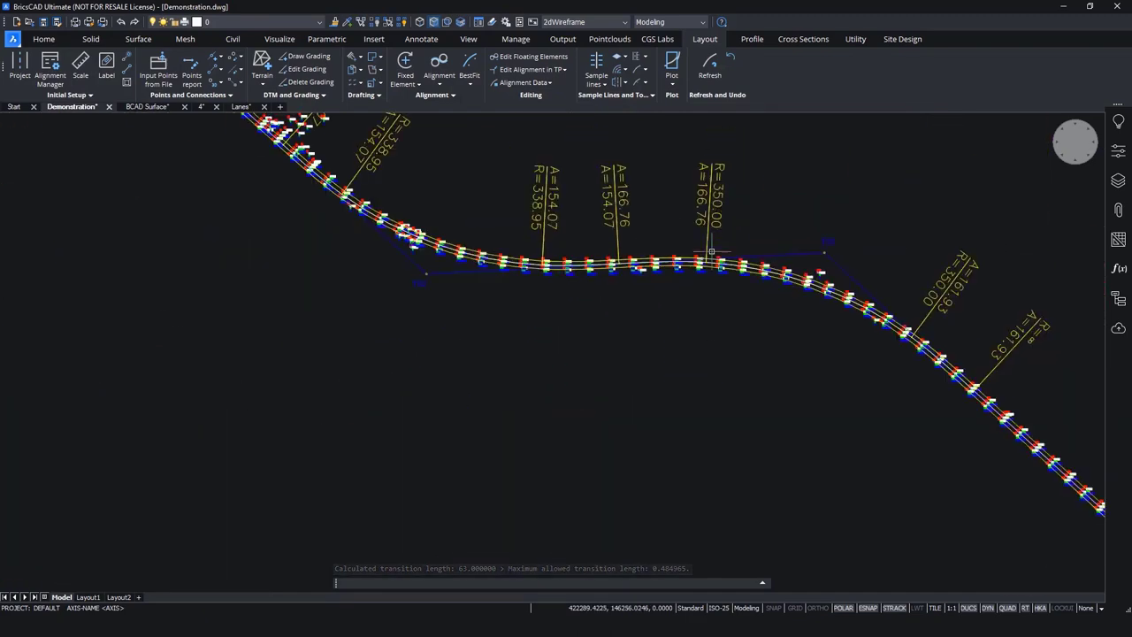
scroll(884, 354, down, 3)
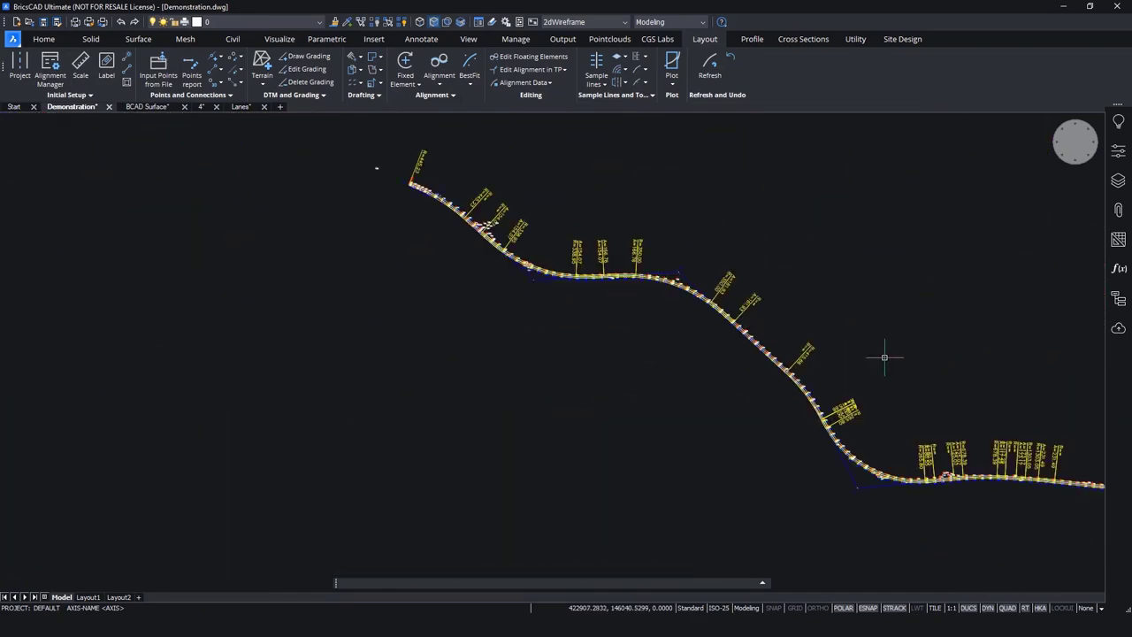
middle_drag(884, 354, 622, 328)
middle_drag(434, 256, 606, 358)
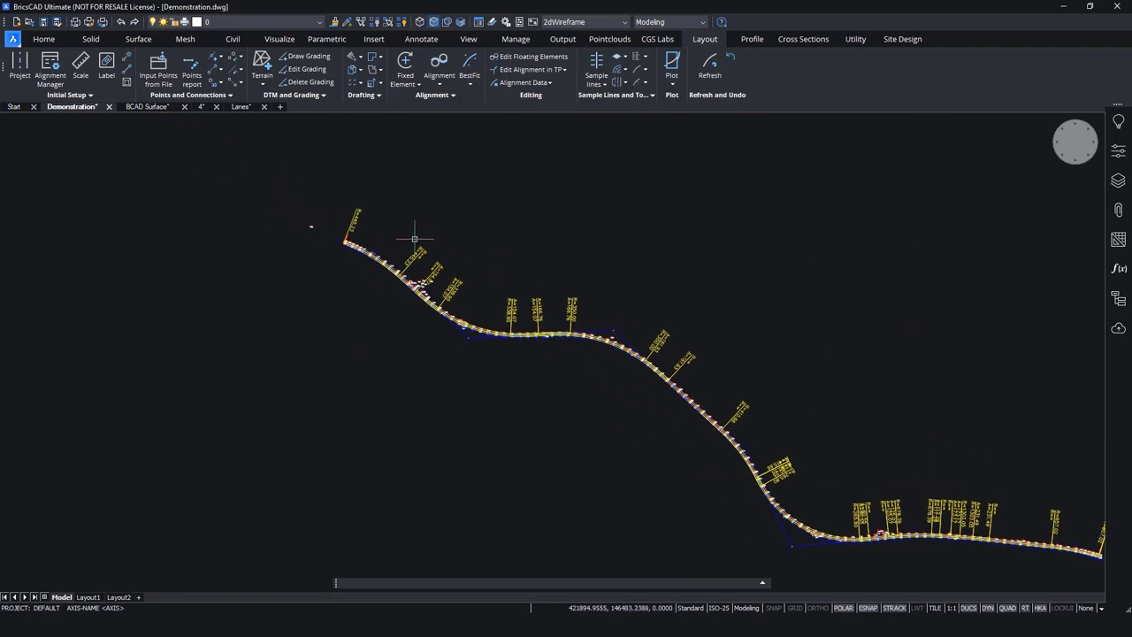
scroll(416, 239, up, 2)
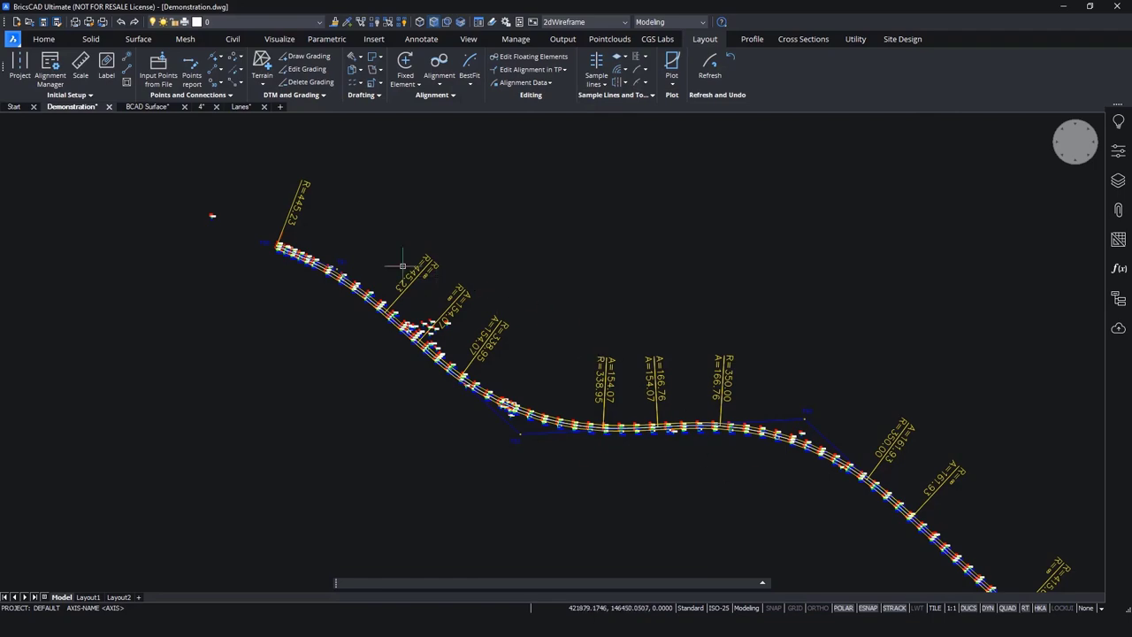
scroll(398, 301, up, 3)
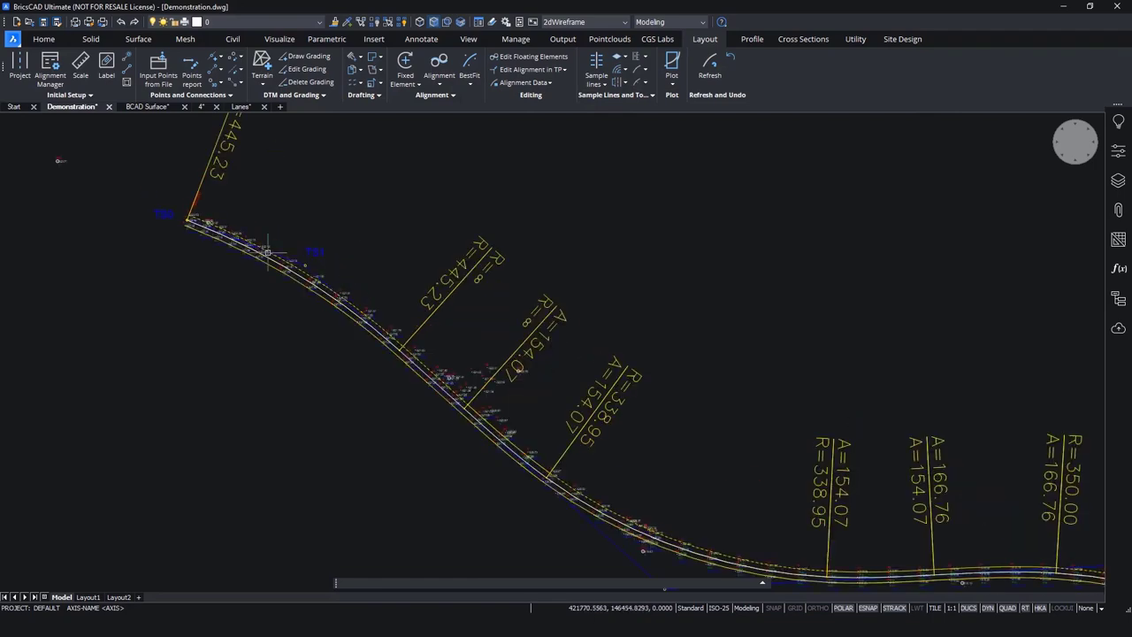
scroll(404, 303, down, 4)
scroll(542, 367, up, 1)
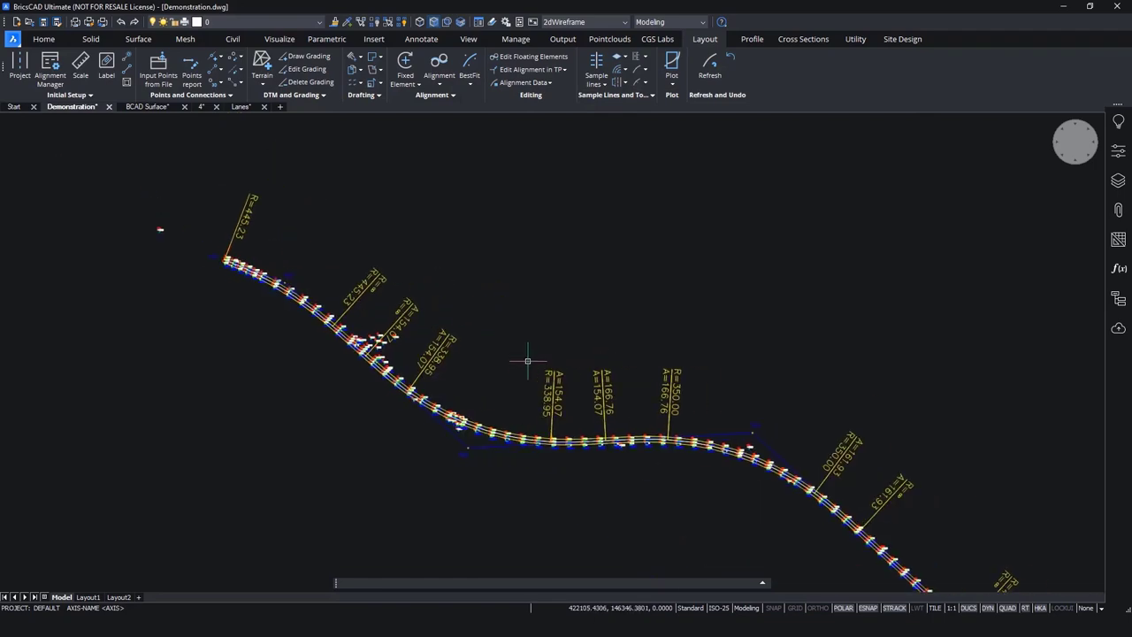
scroll(230, 254, up, 3)
mouse_move(230, 254)
middle_down()
mouse_move(235, 266)
mouse_move(292, 275)
mouse_move(373, 276)
middle_up()
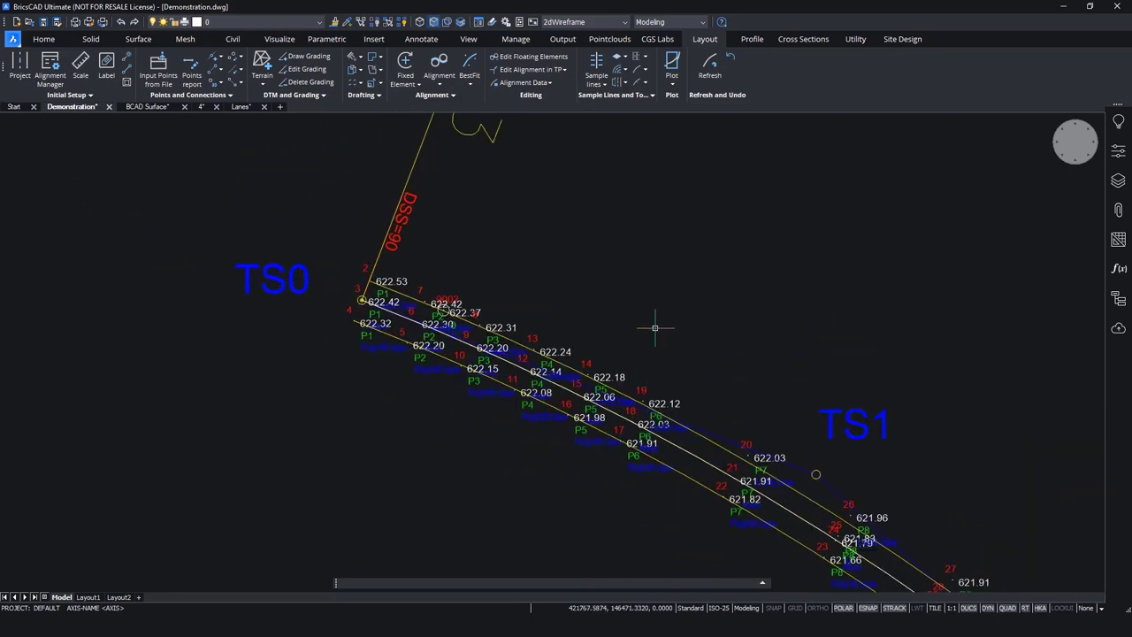
scroll(517, 331, up, 1)
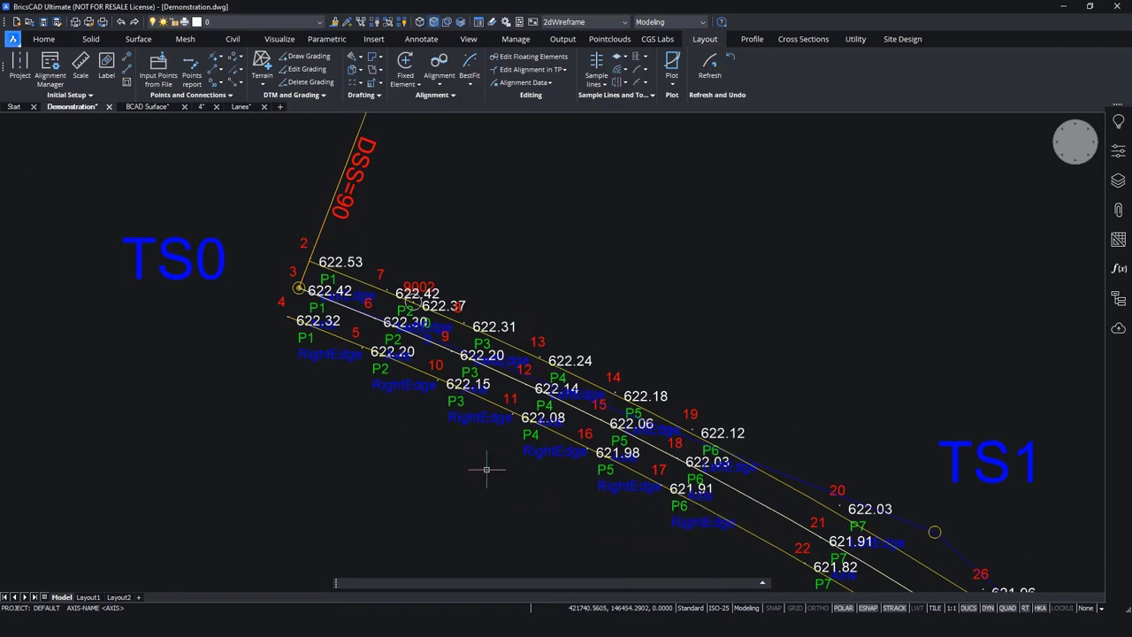
- Create sample lines from the CGS points on layer 10_DETA_POINTS by perpendicular regression, with left and right widths of 15
middle_drag(606, 303, 536, 303)
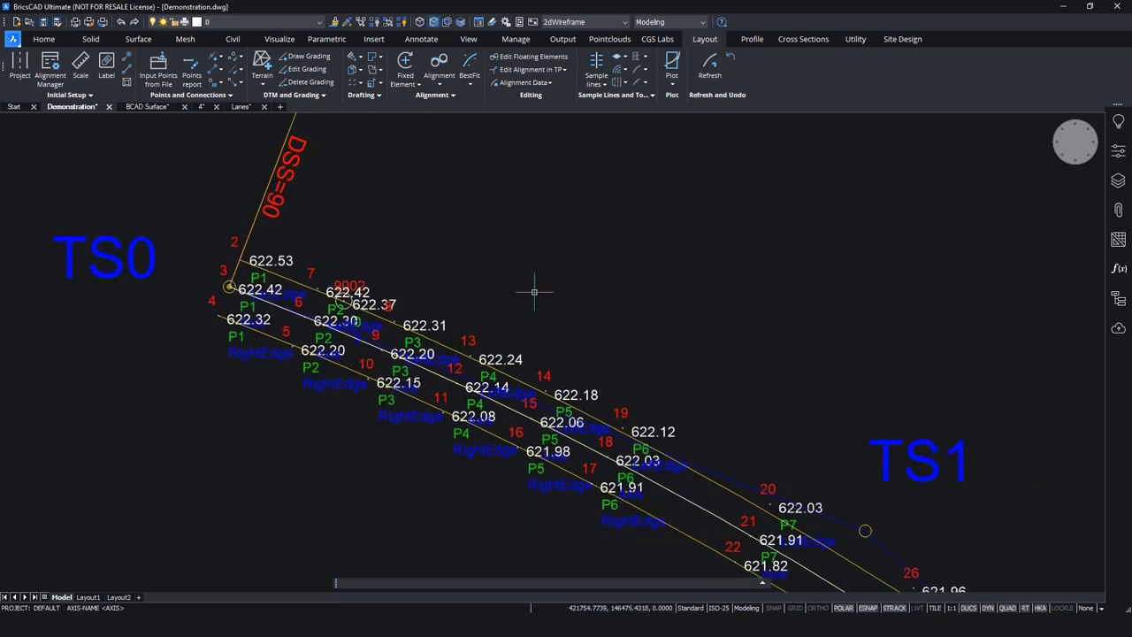
click(605, 83)
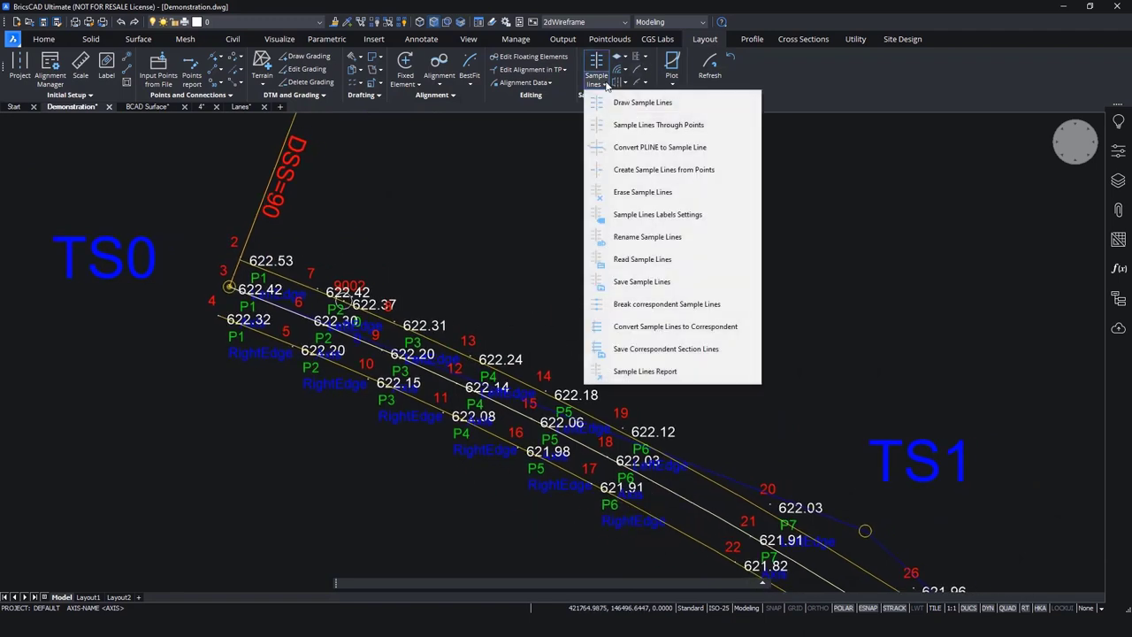
click(679, 174)
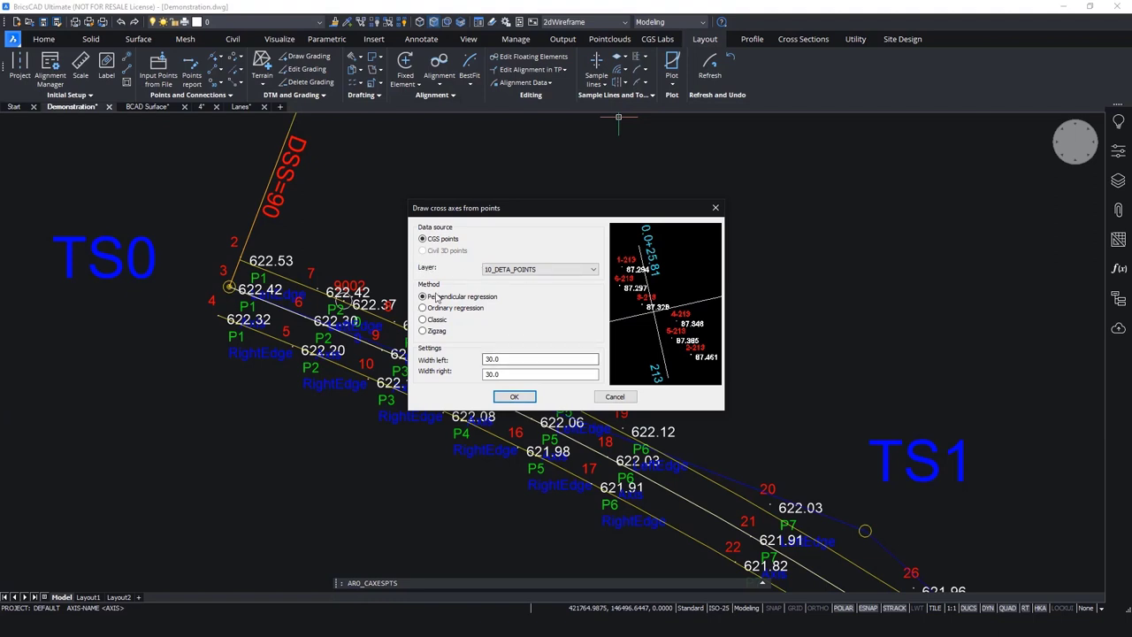
key(shift+Tab)
key(Tab)
text(15)
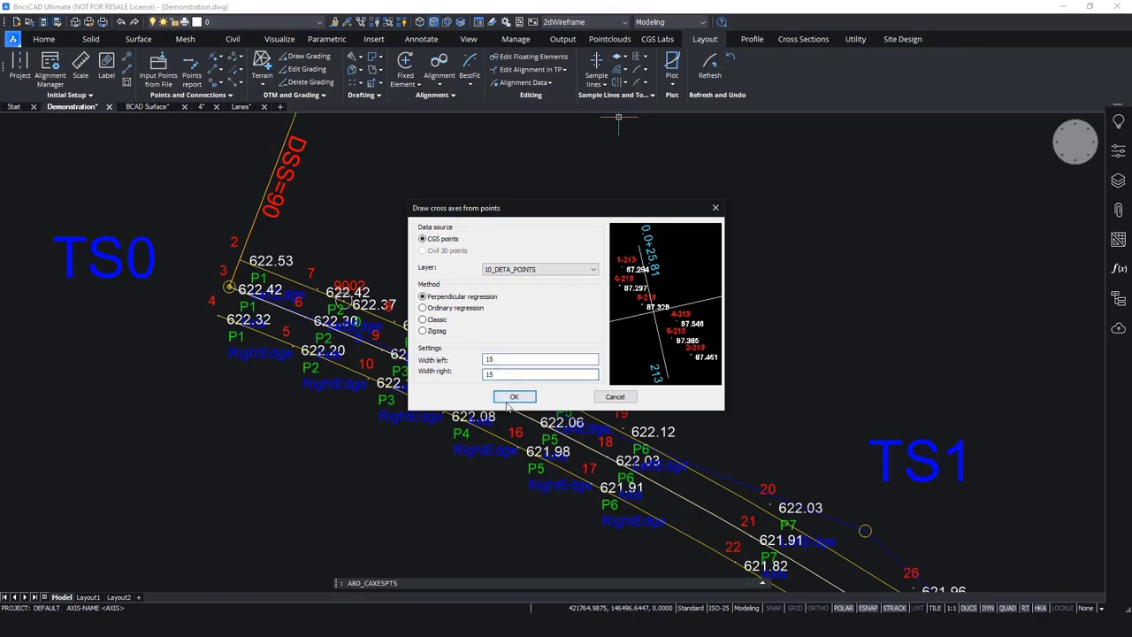
click(509, 402)
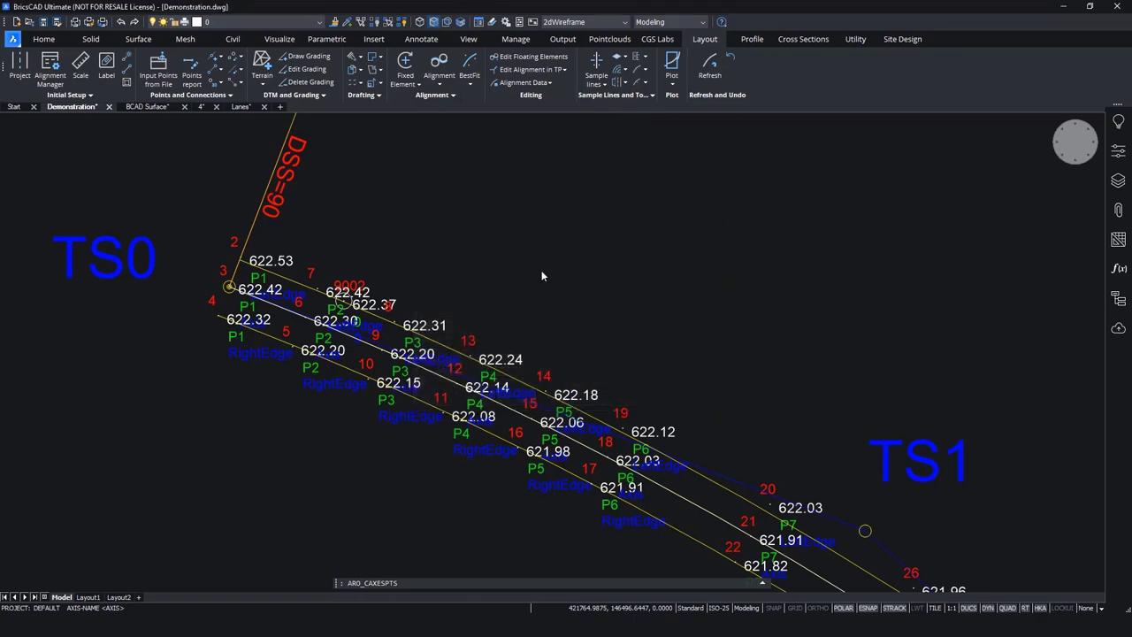
- Examine the sample lines along the whole road, checking their profile names, stations and fit to the surveyed points
scroll(412, 216, down, 6)
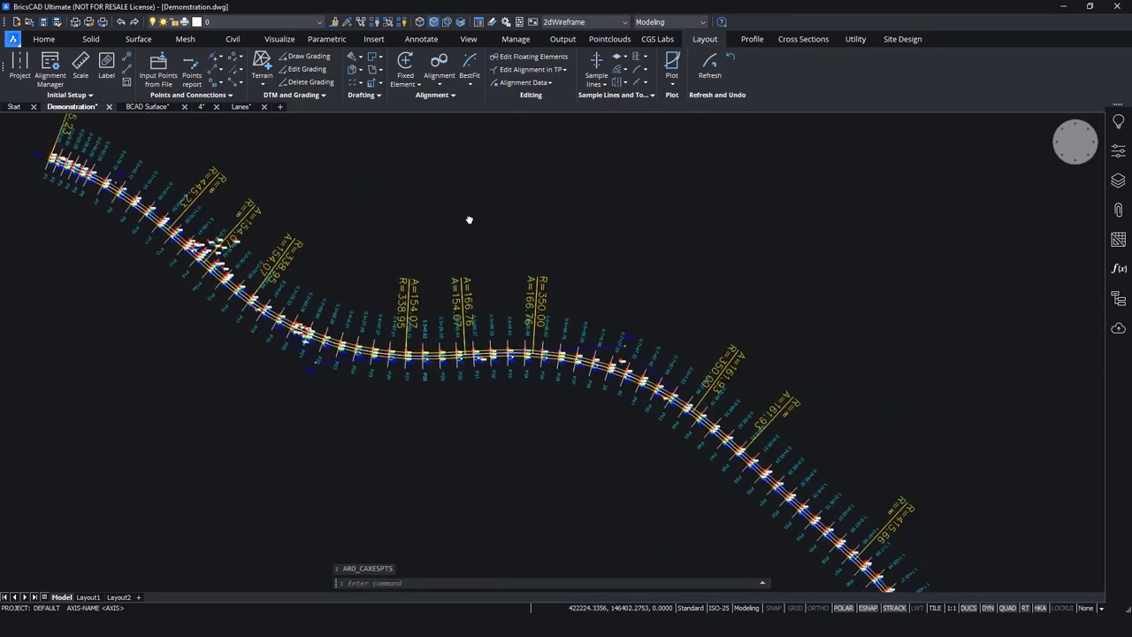
scroll(177, 241, up, 6)
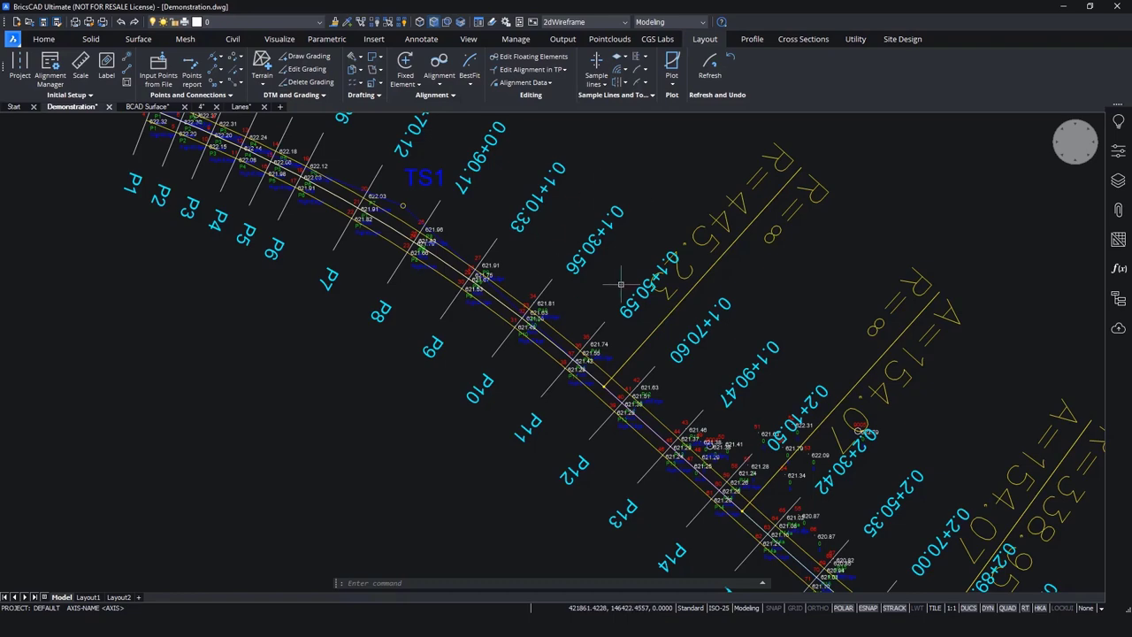
scroll(658, 178, down, 6)
mouse_move(733, 298)
middle_down()
mouse_move(569, 255)
mouse_move(603, 323)
mouse_move(596, 314)
middle_up()
scroll(569, 256, down, 3)
scroll(366, 243, up, 3)
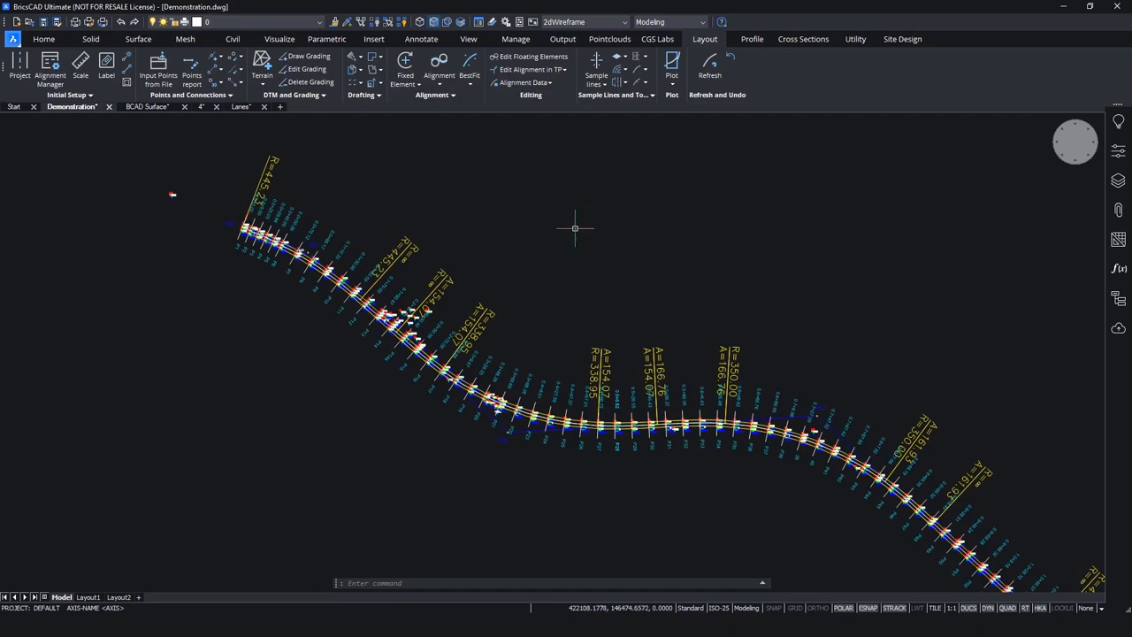
scroll(605, 263, down, 2)
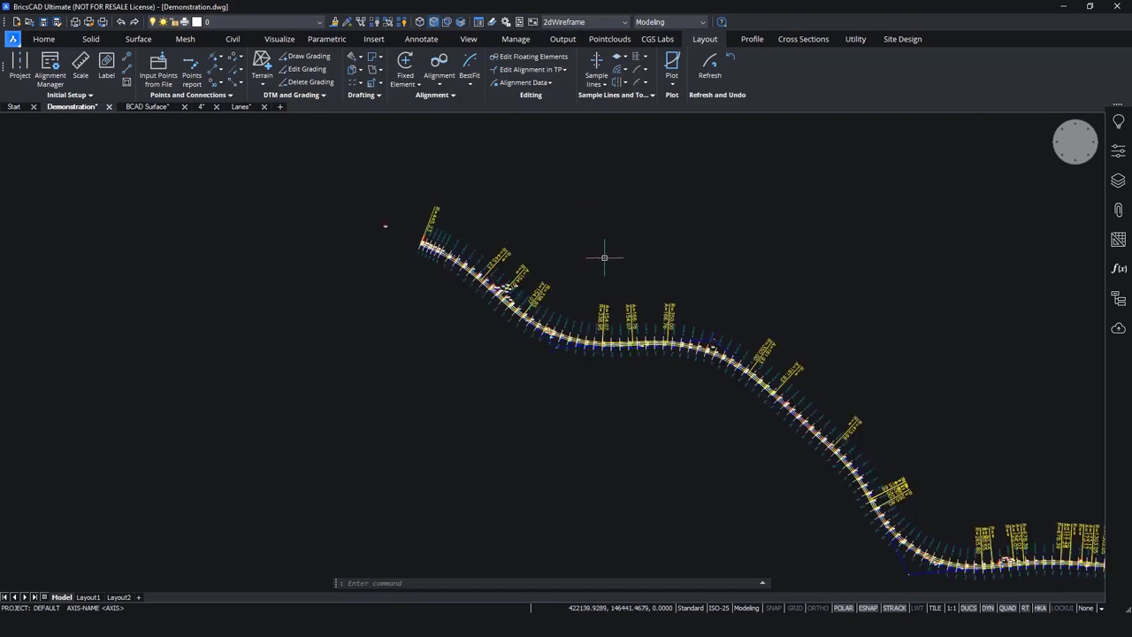
scroll(601, 241, up, 2)
- Drape the alignment and its sample lines onto the 10_DETA_POINTS surface
click(627, 58)
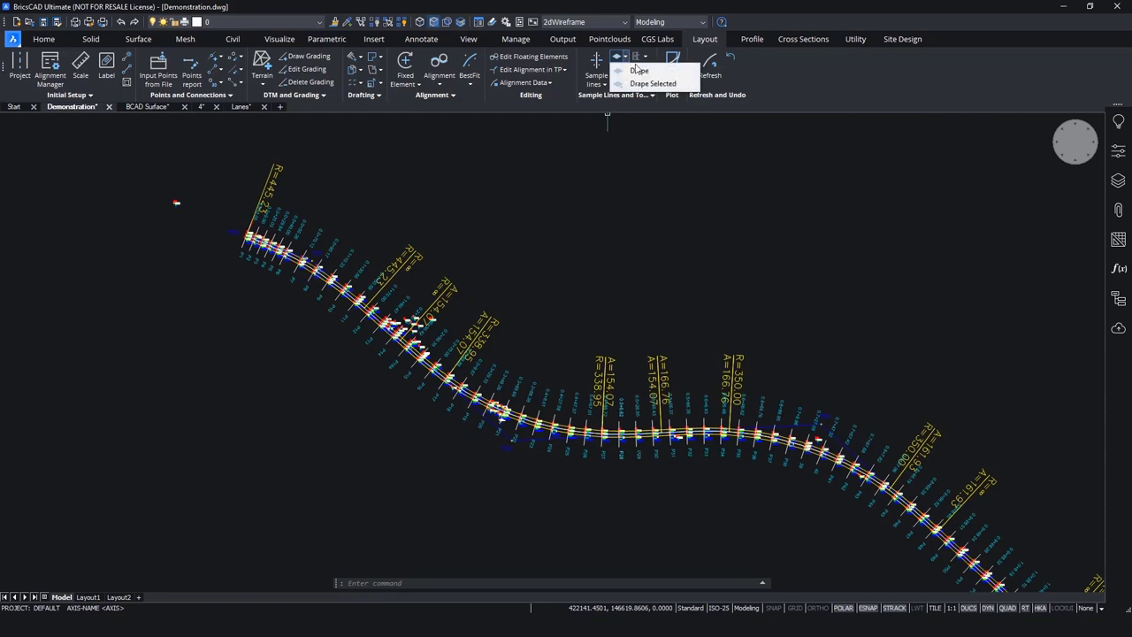
click(659, 80)
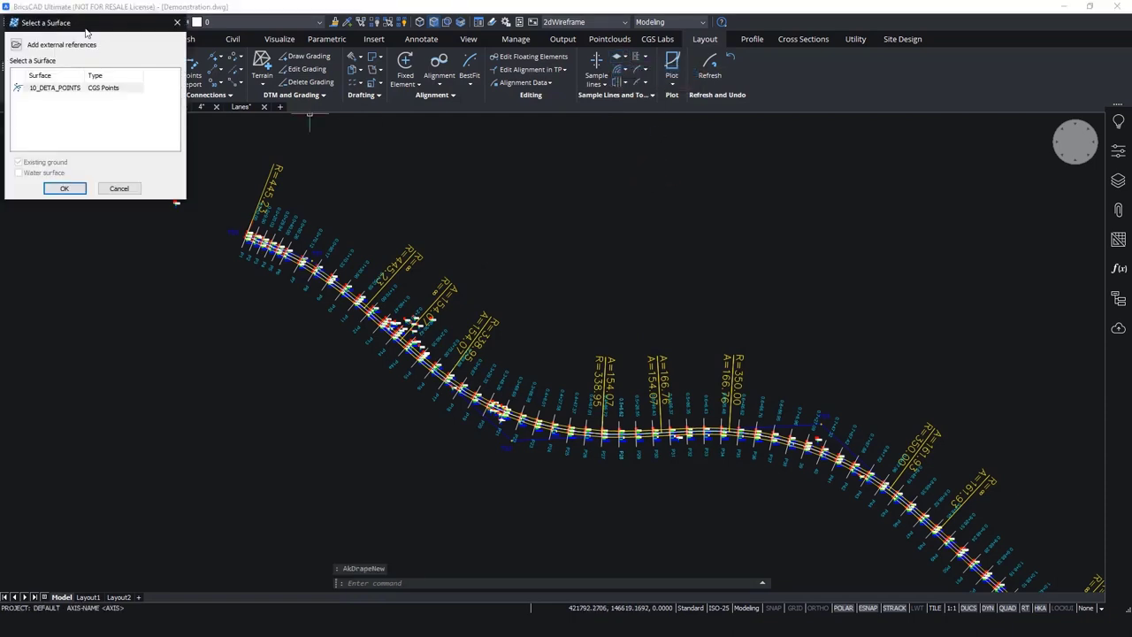
drag(89, 22, 227, 197)
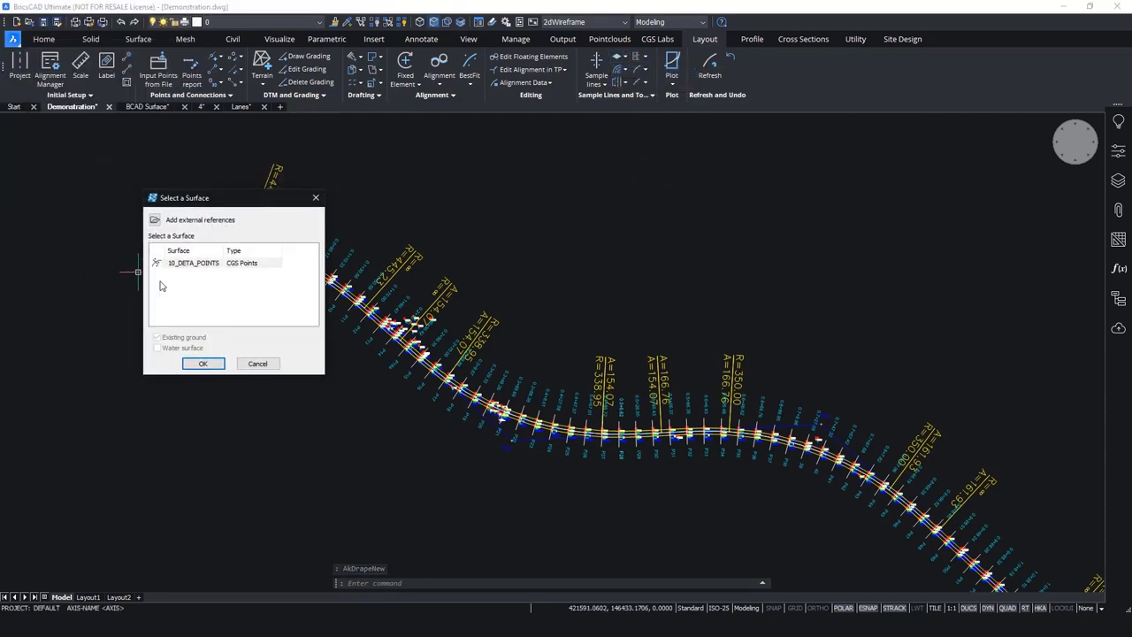
click(235, 264)
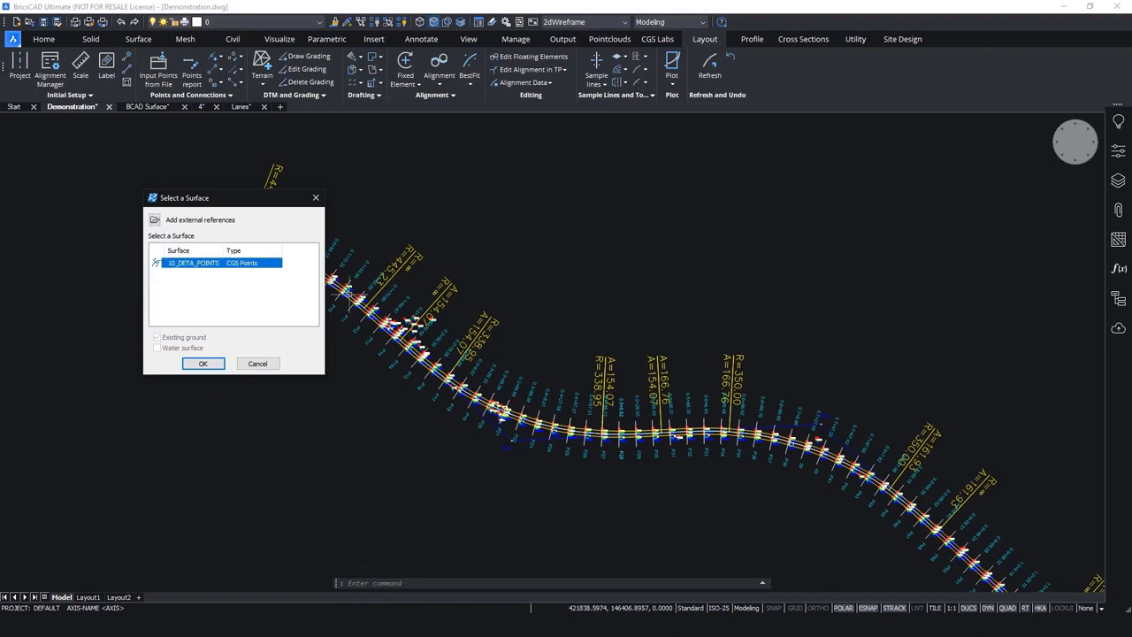
mouse_move(363, 263)
click(189, 364)
- Examine the draped axis and sample lines against the surveyed points in a tilted 3D view, and return to the top view
scroll(572, 340, up, 6)
scroll(634, 312, down, 5)
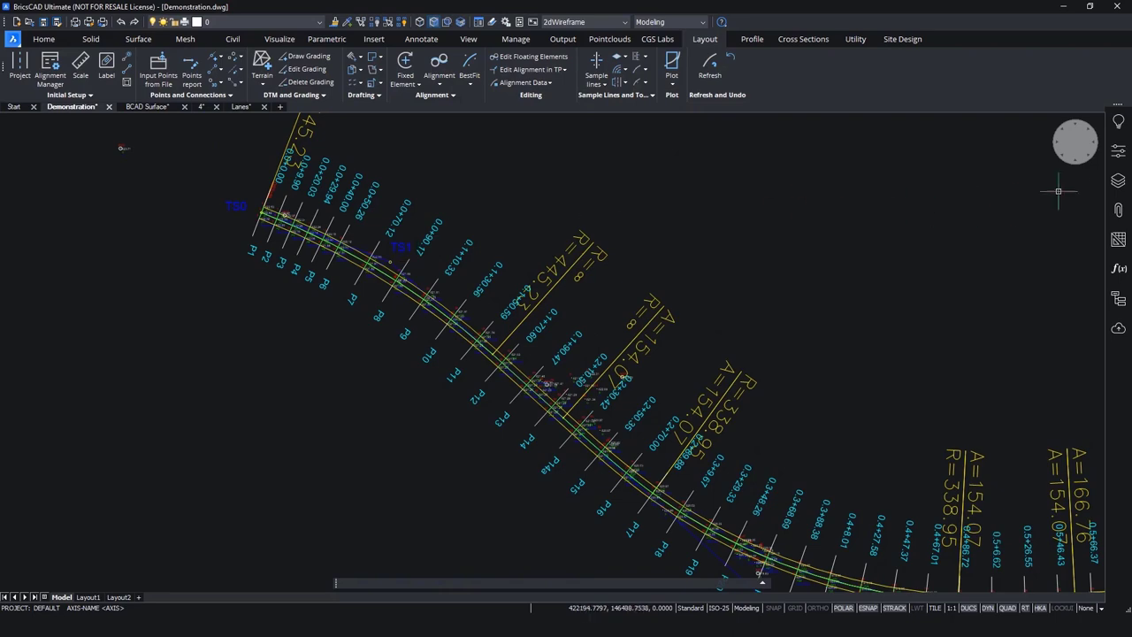
mouse_move(1072, 172)
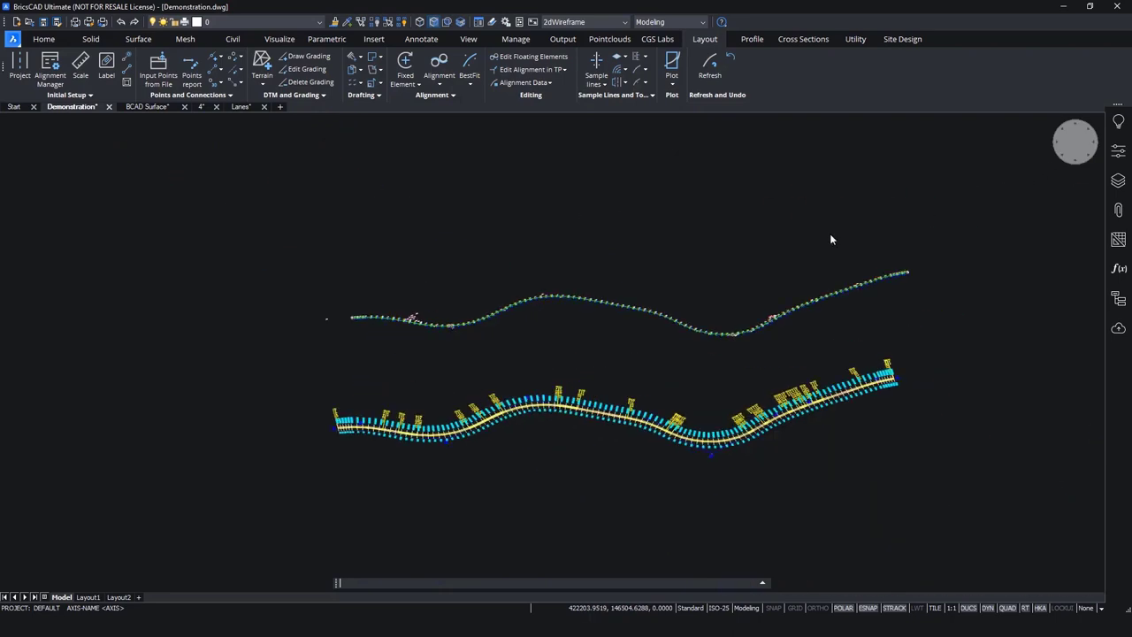
scroll(744, 263, up, 10)
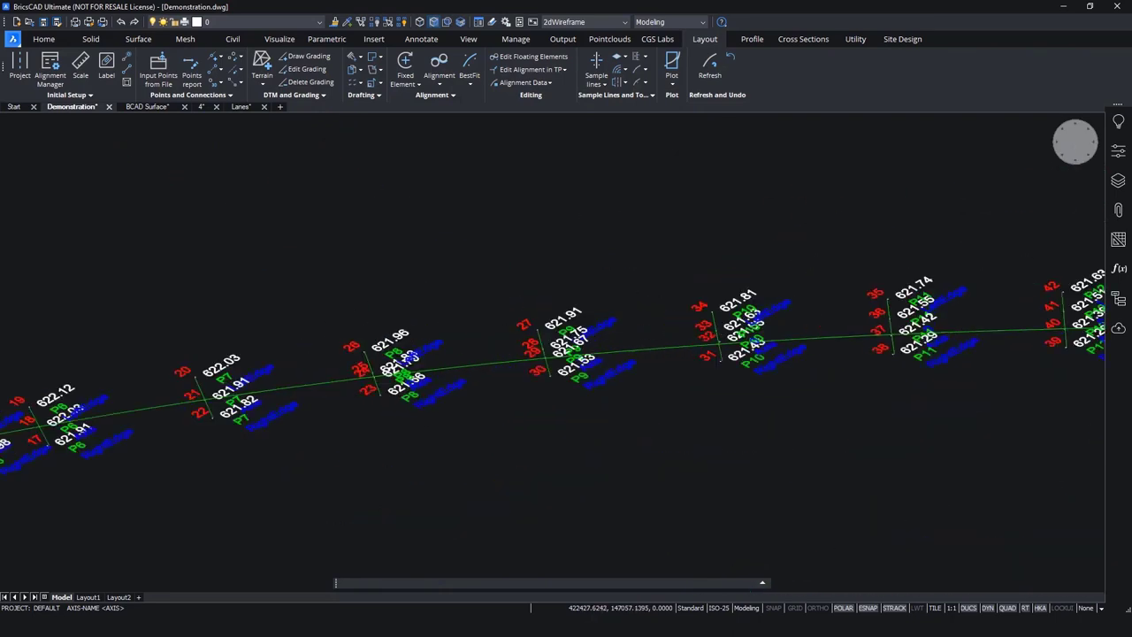
scroll(433, 301, down, 3)
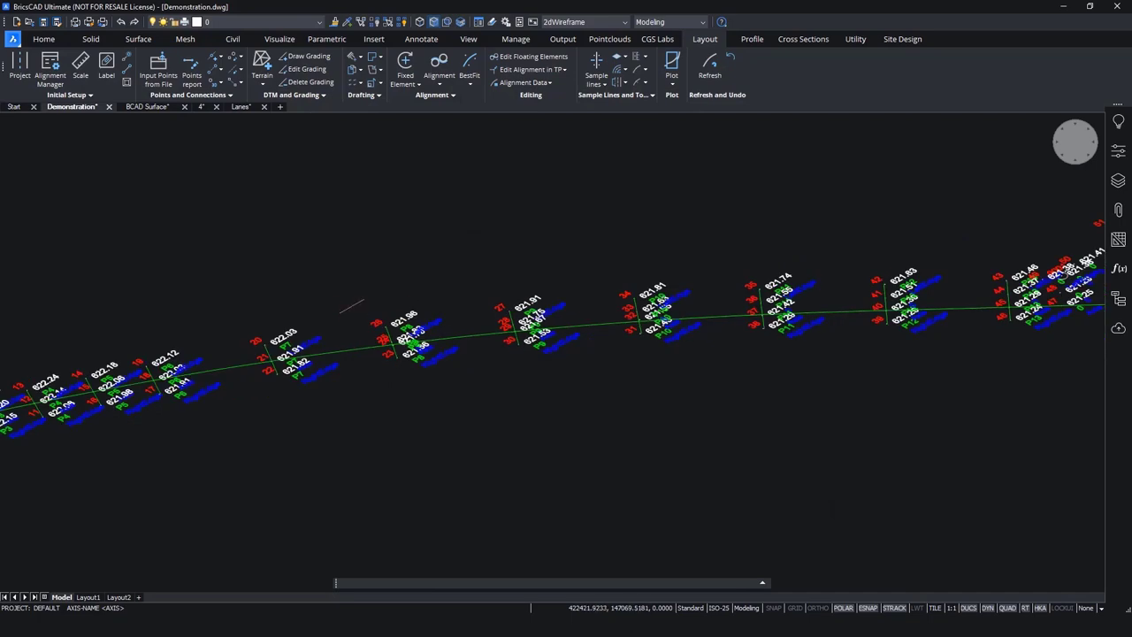
scroll(522, 283, down, 2)
shift+middle_drag(345, 281, 403, 266)
scroll(456, 309, up, 5)
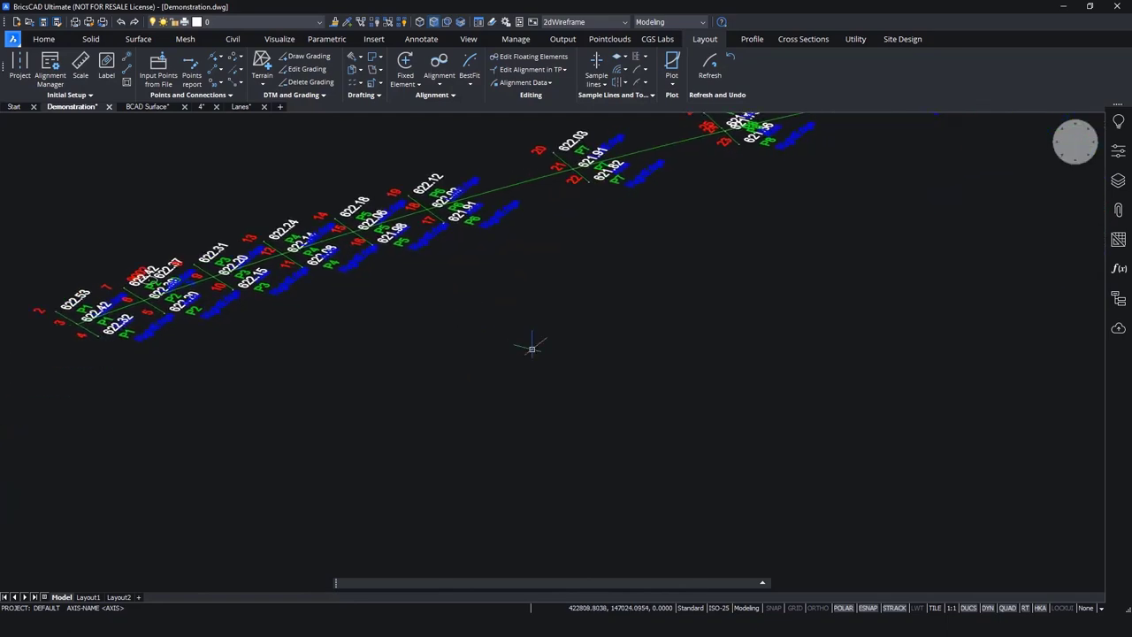
scroll(534, 356, down, 3)
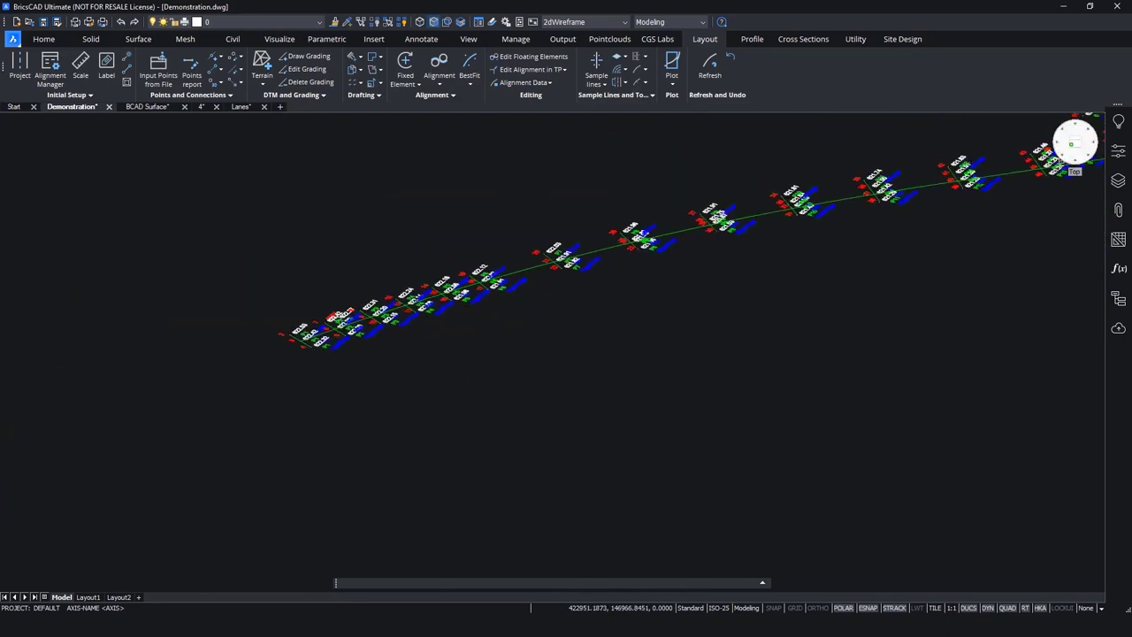
click(1074, 139)
scroll(587, 290, down, 1)
scroll(381, 221, up, 3)
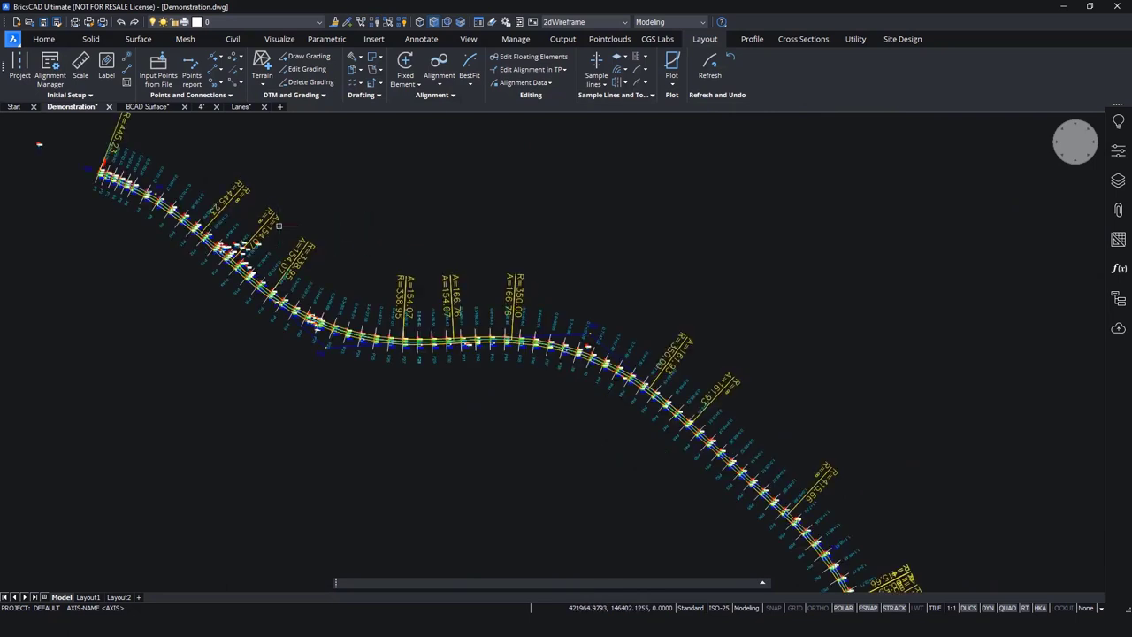
click(262, 82)
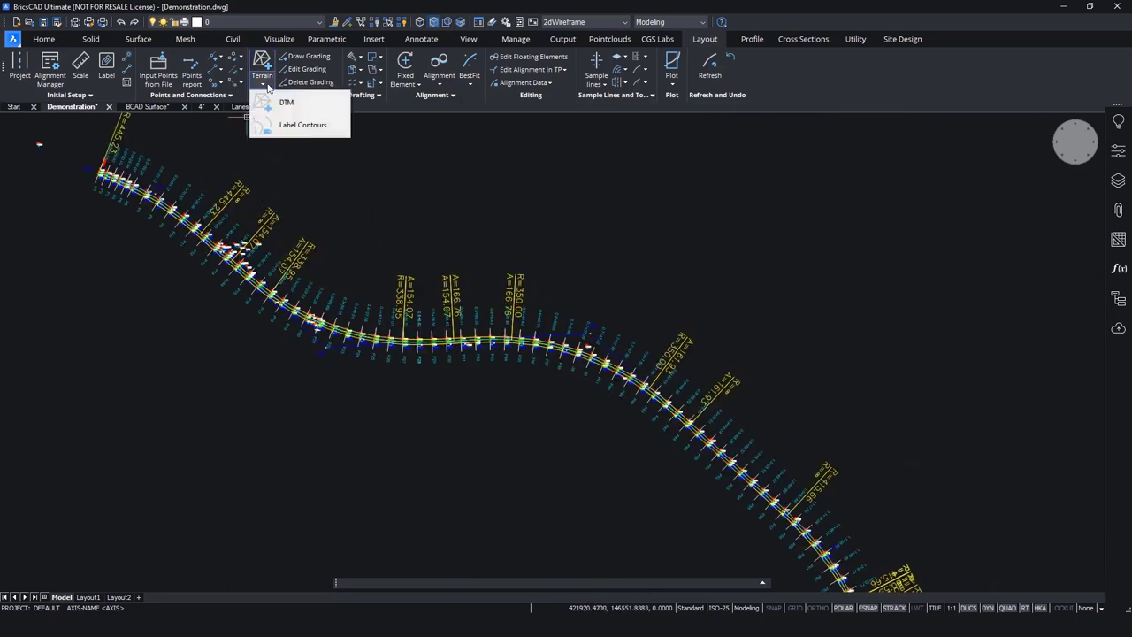
click(301, 106)
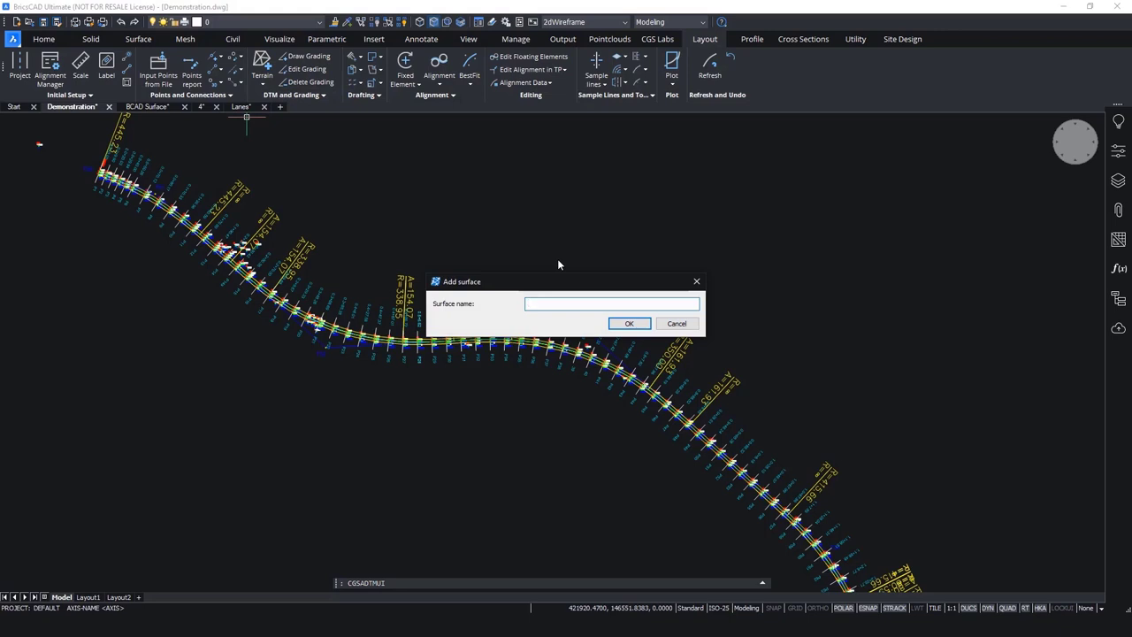
text(123)
click(626, 322)
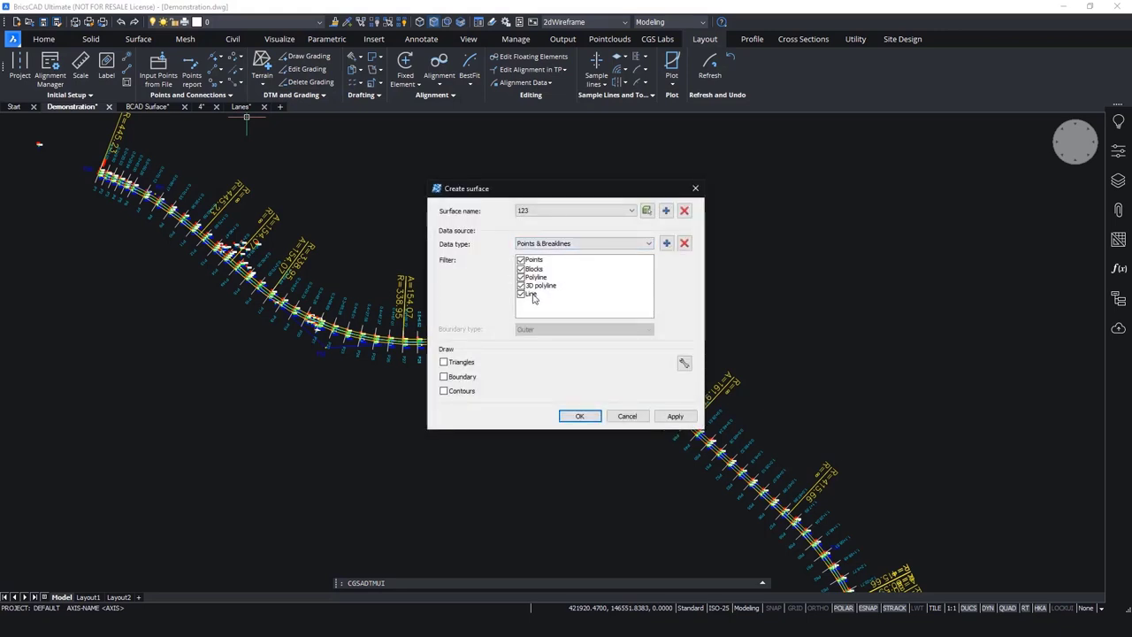
click(696, 189)
- Add a new axis named NEW_ROAD to the alignment list, with draping to the 10_DETA_POINTS surface enabled
mouse_move(575, 251)
middle_down()
mouse_move(681, 248)
mouse_move(688, 274)
middle_up()
scroll(683, 247, down, 2)
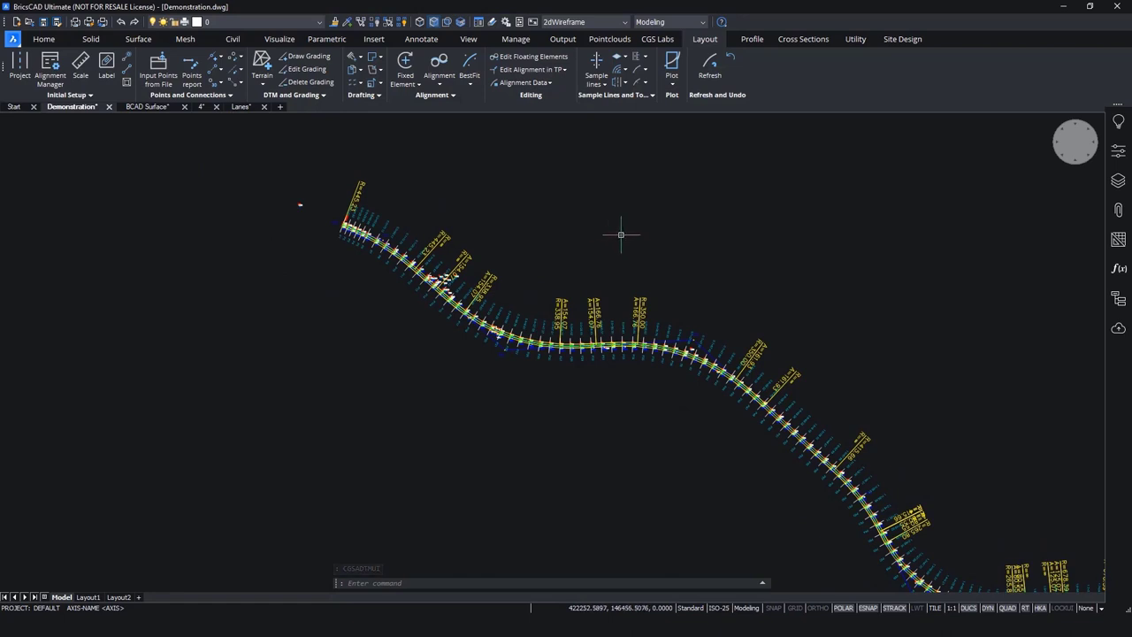
click(50, 66)
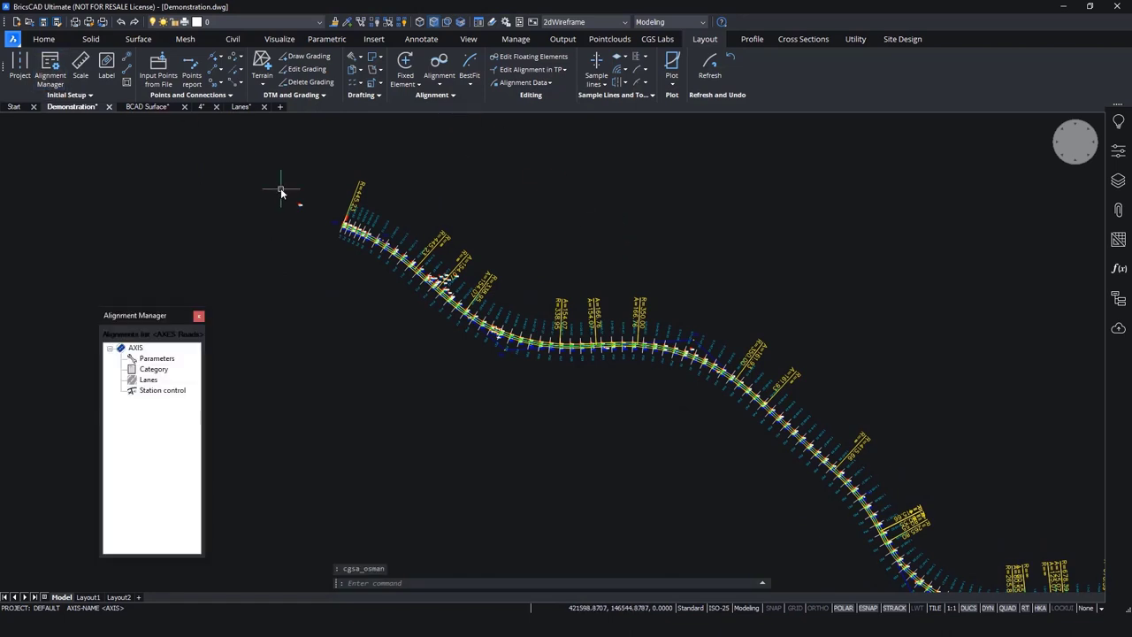
right_click(159, 422)
click(221, 424)
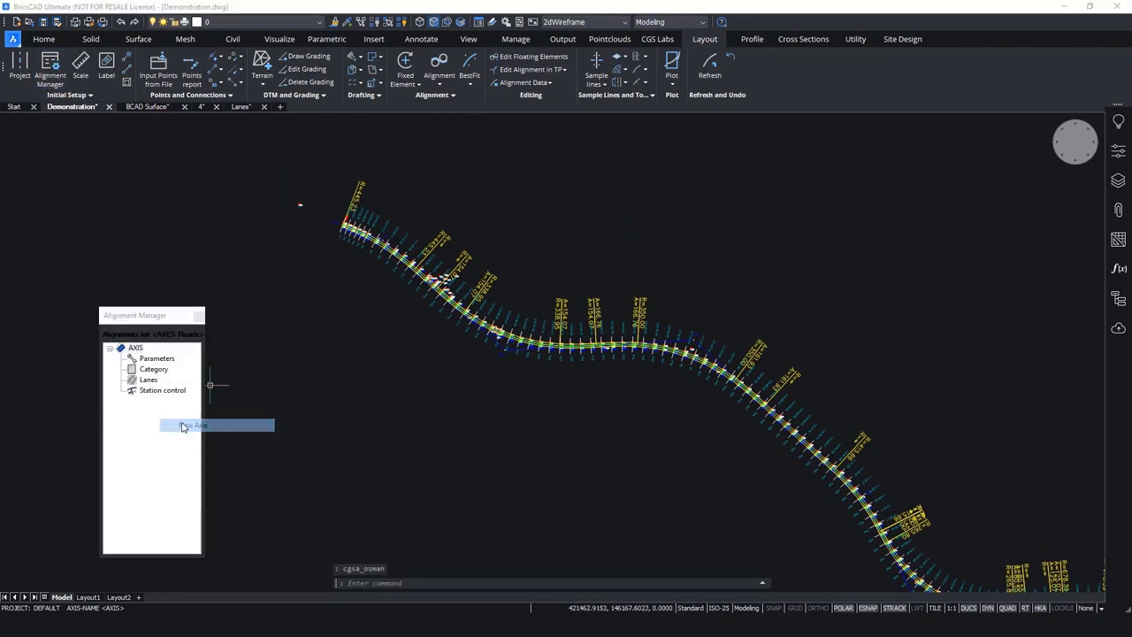
double_click(567, 240)
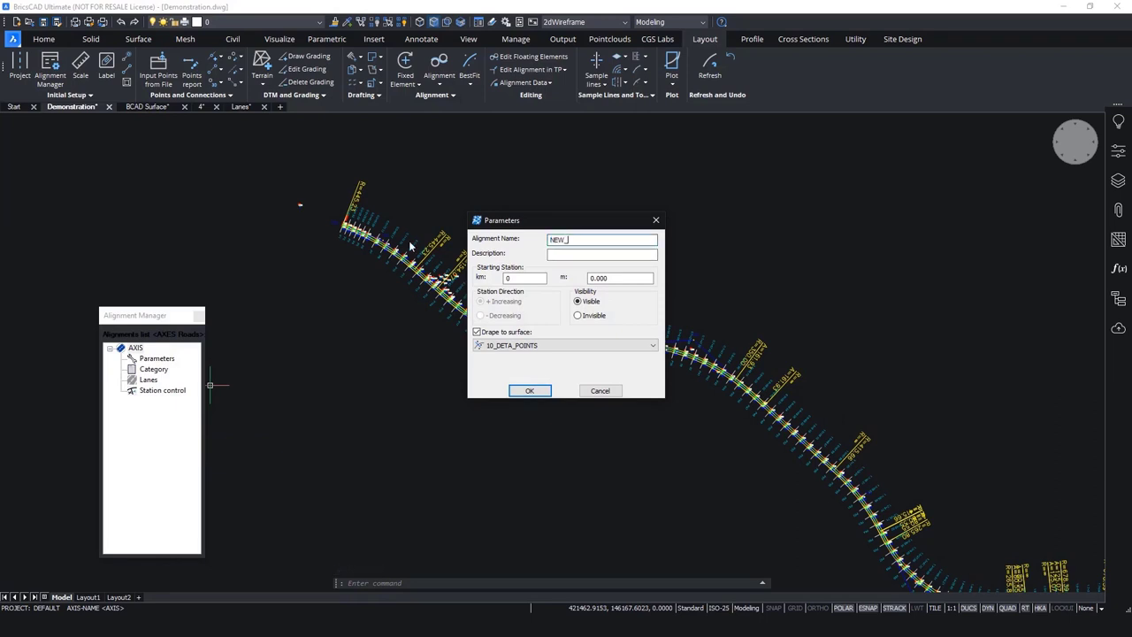
text(NEW_ROAD)
key(Return)
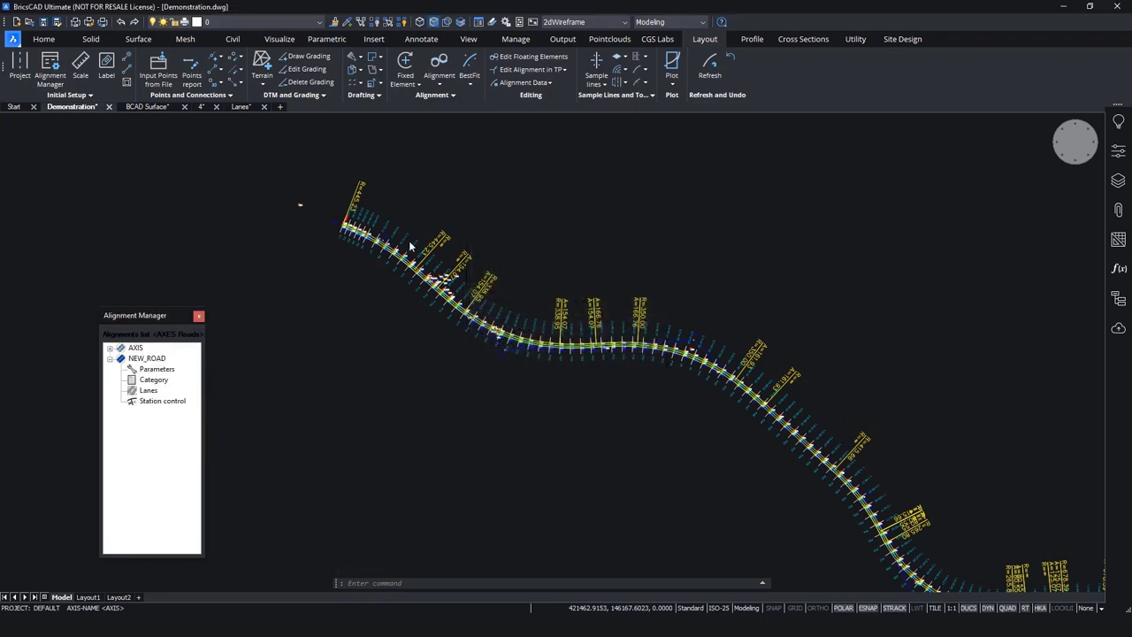
- Draw the NEW_ROAD alignment with a three-point tangent polygon from below the existing road up to its axis near P29, curve radius about 230
click(451, 94)
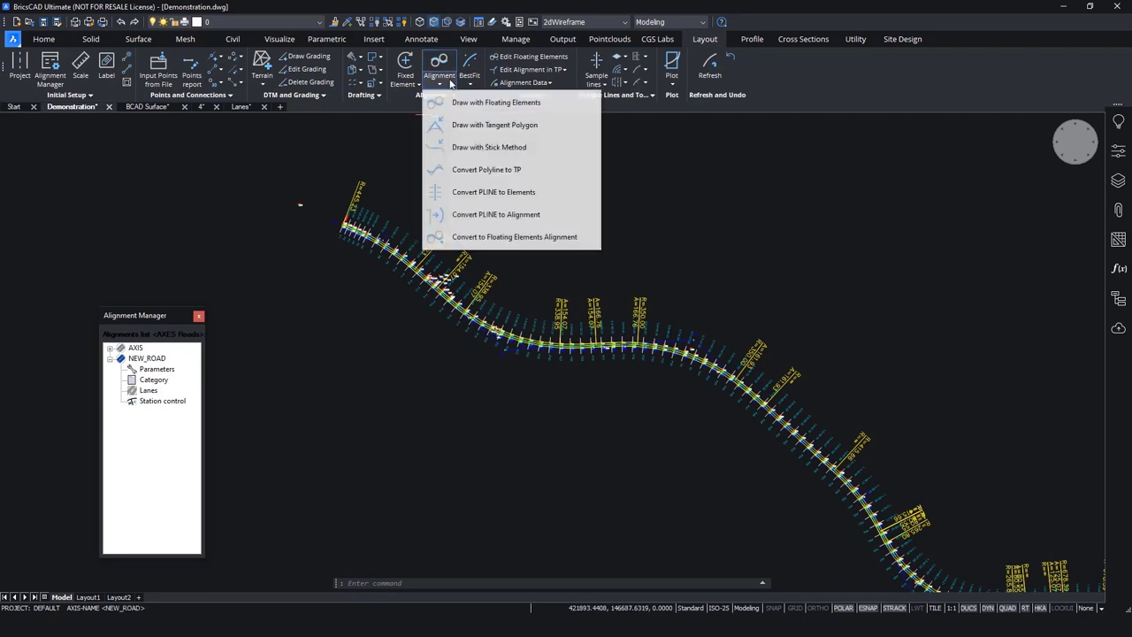
click(482, 121)
click(550, 357)
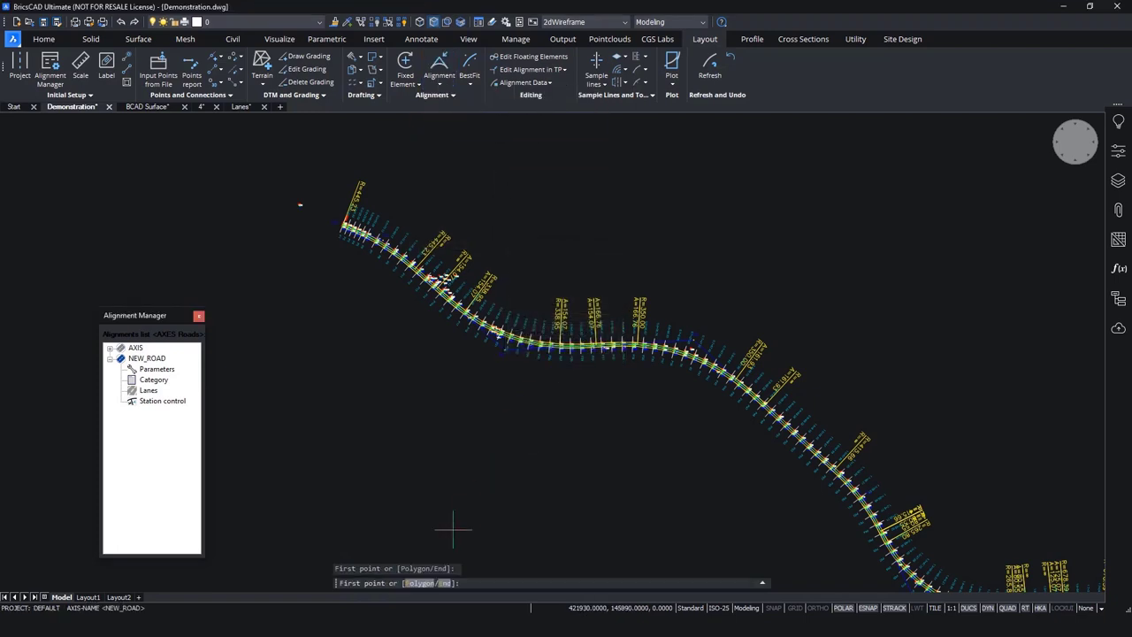
click(458, 504)
click(577, 433)
scroll(584, 379, up, 4)
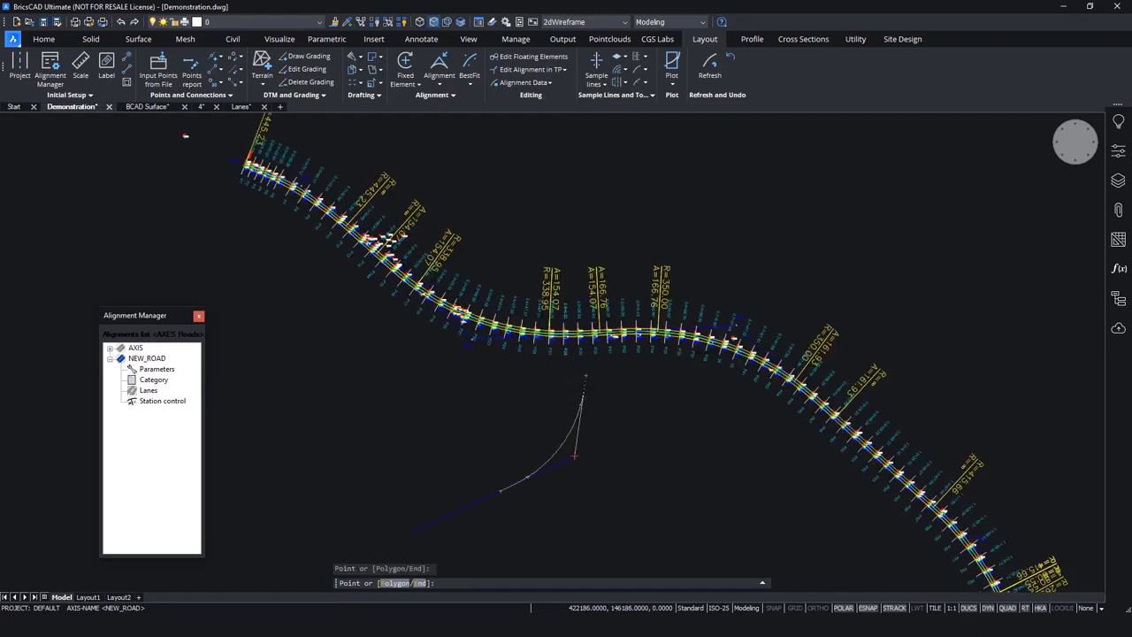
key(Return)
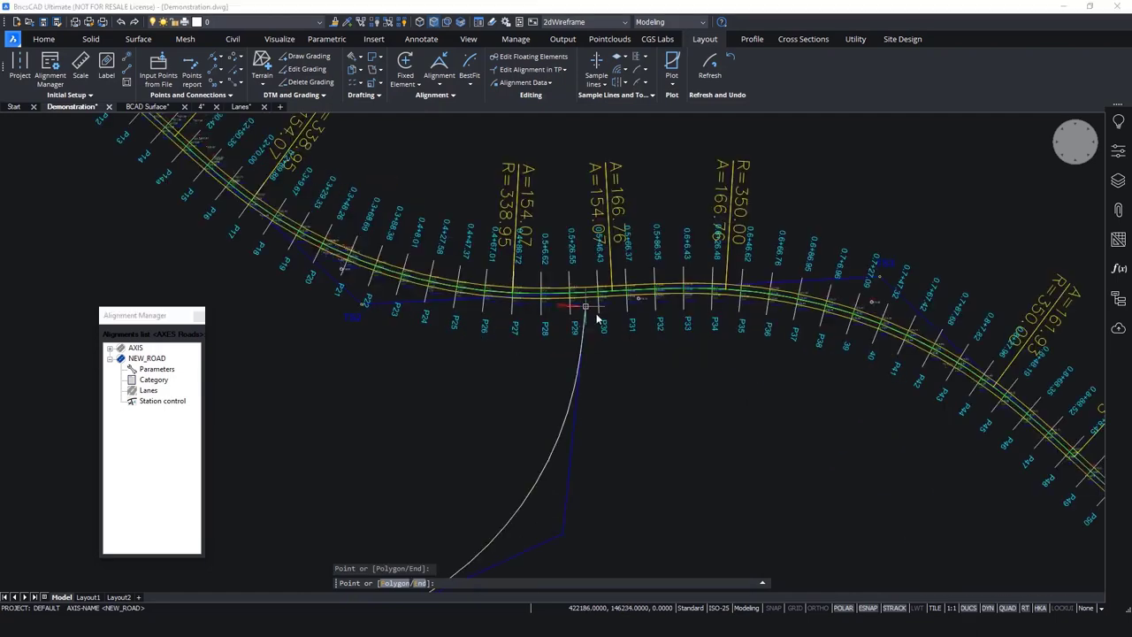
click(531, 449)
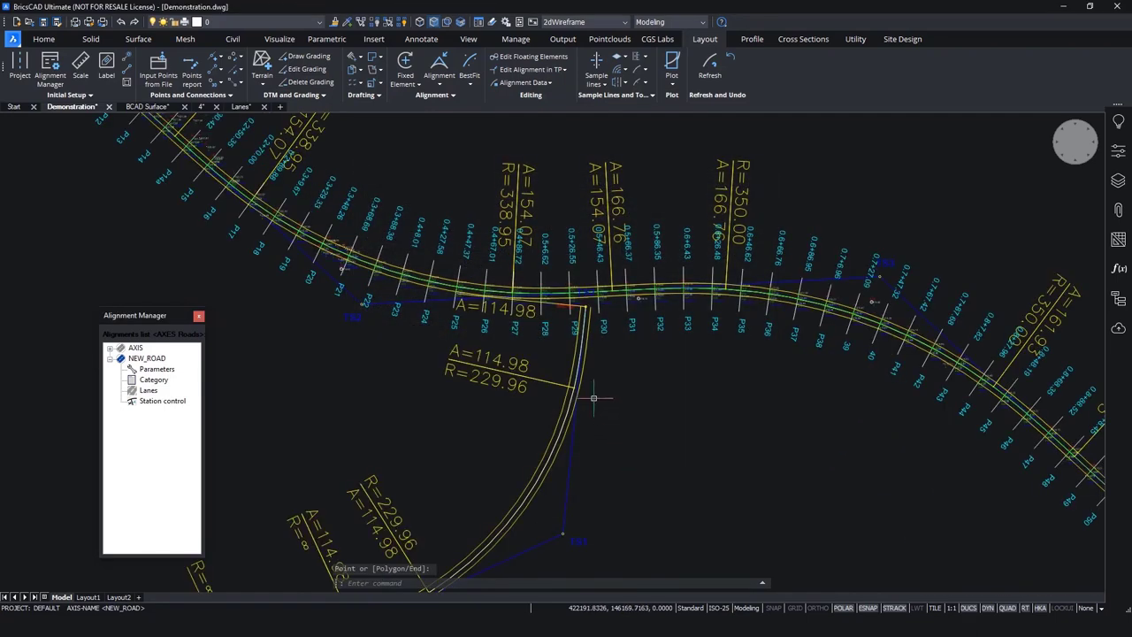
scroll(601, 371, down, 3)
scroll(609, 380, up, 2)
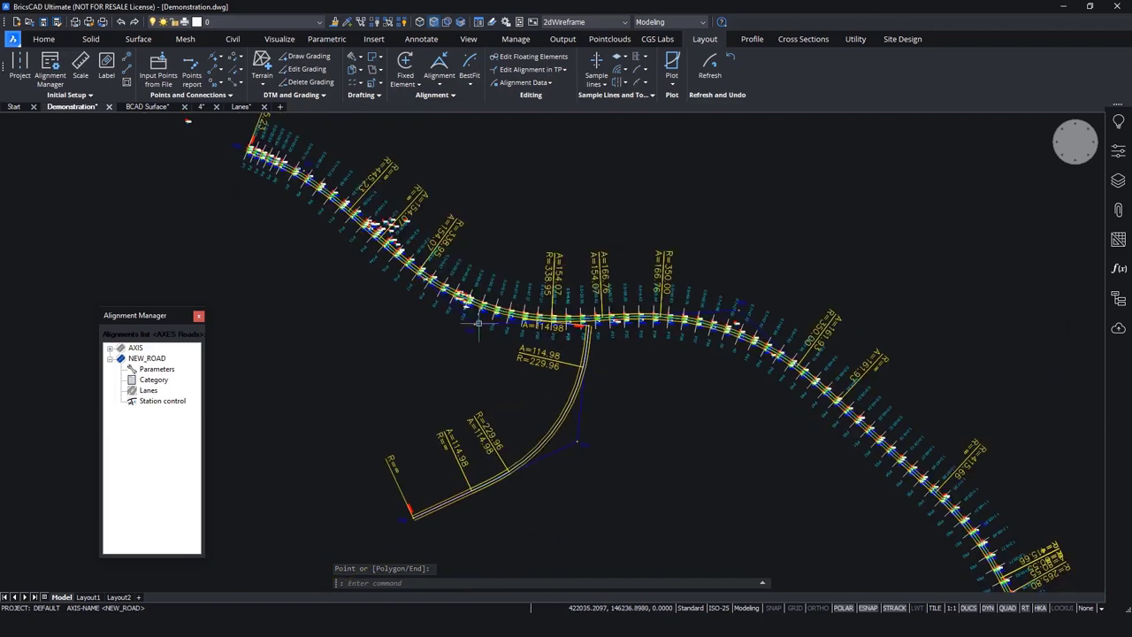
click(618, 60)
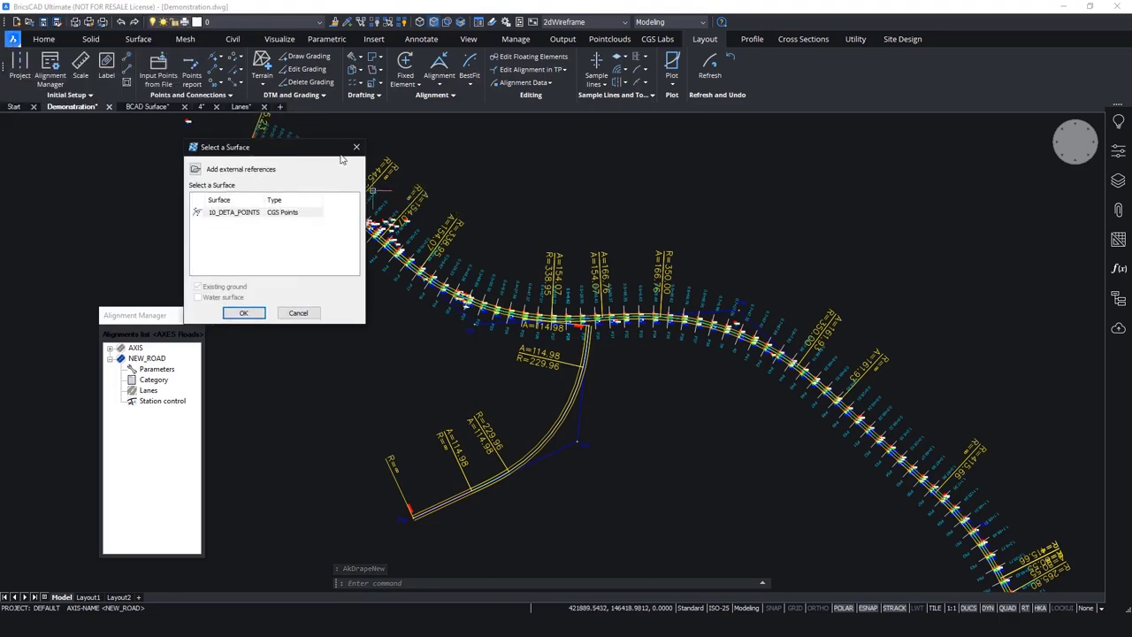
click(357, 147)
click(592, 339)
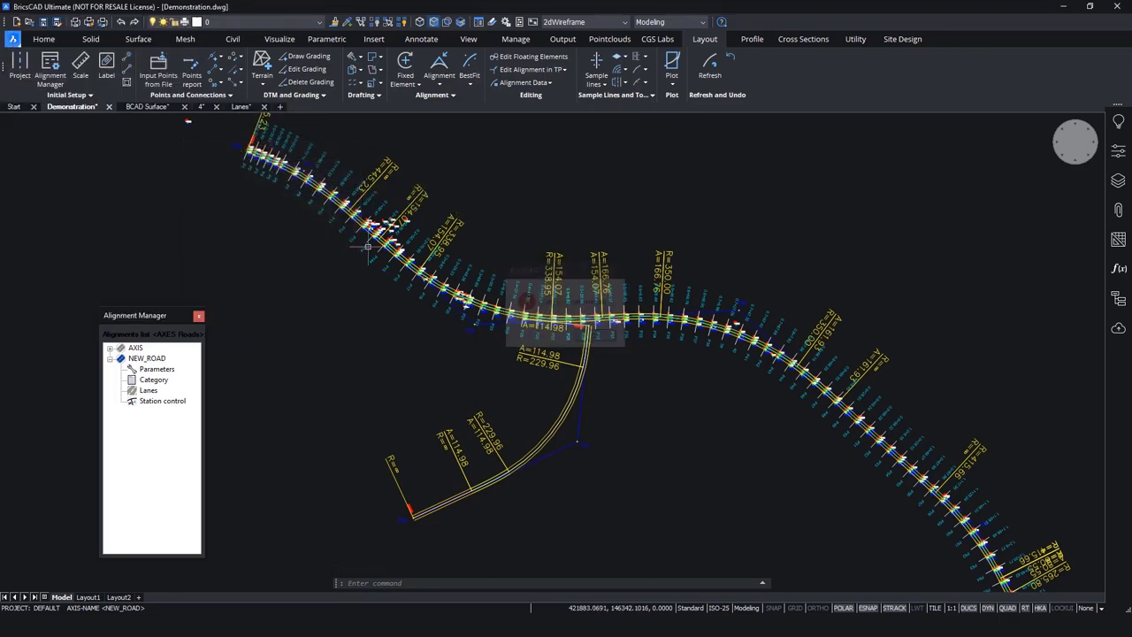
- Switch to the BCAD Surface drawing and examine its terrain surface above the aerial image in a tilted 3D view
click(148, 106)
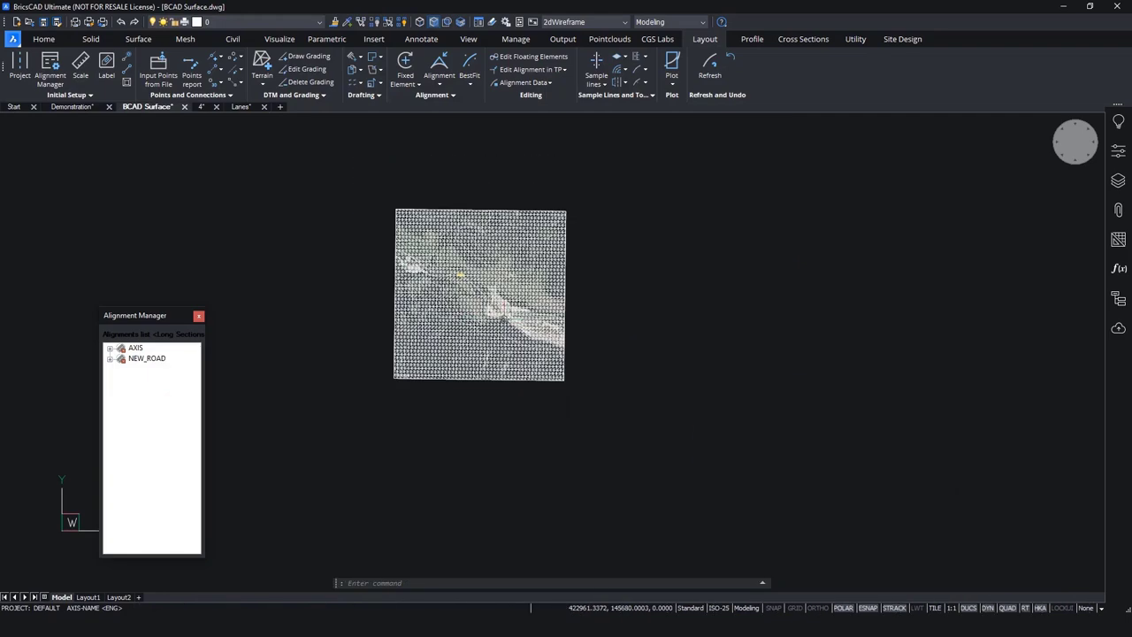
mouse_move(513, 193)
shift+middle_down()
mouse_move(374, 195)
mouse_move(325, 212)
shift+middle_up()
scroll(432, 275, up, 5)
scroll(431, 275, down, 3)
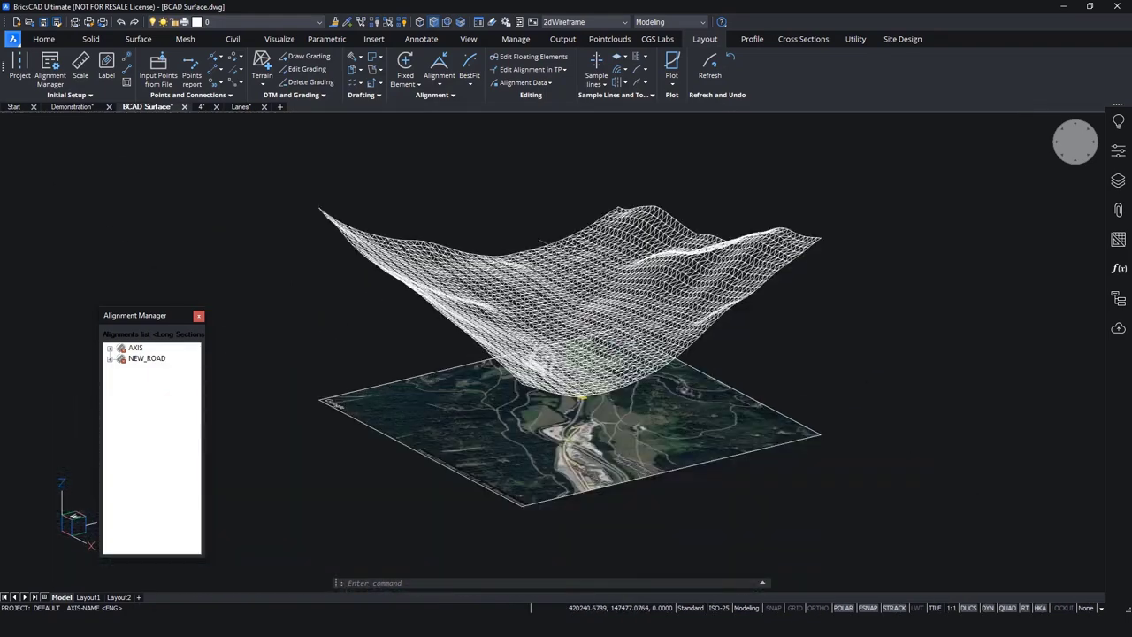
scroll(563, 251, up, 3)
scroll(405, 548, down, 4)
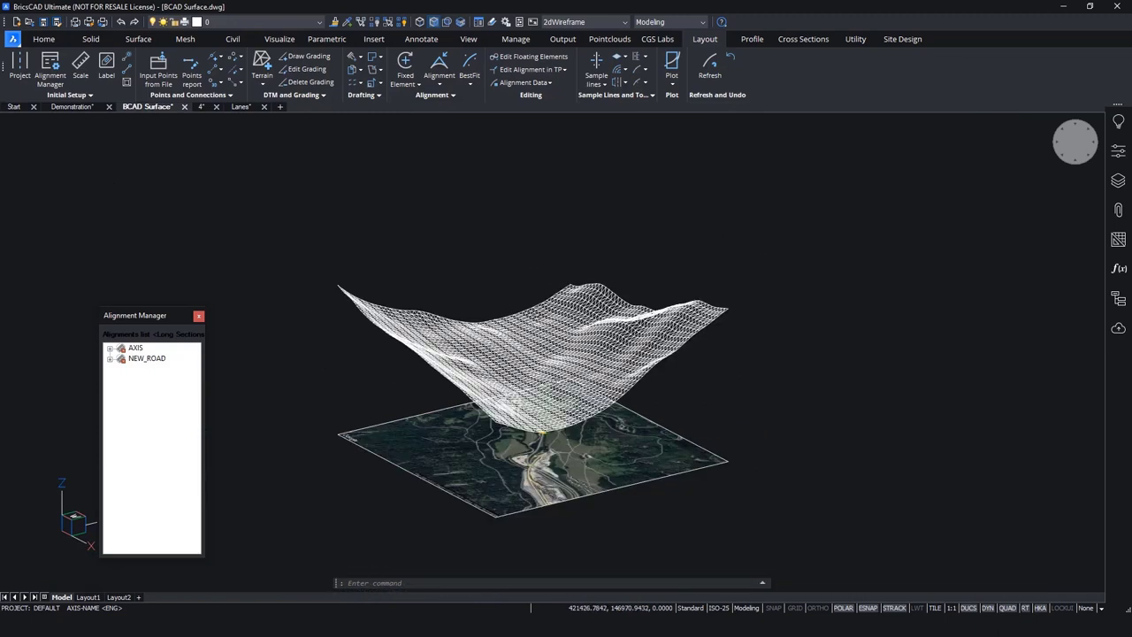
- Close the BCAD Surface drawing without saving its changes and return to the Demonstration drawing
click(84, 108)
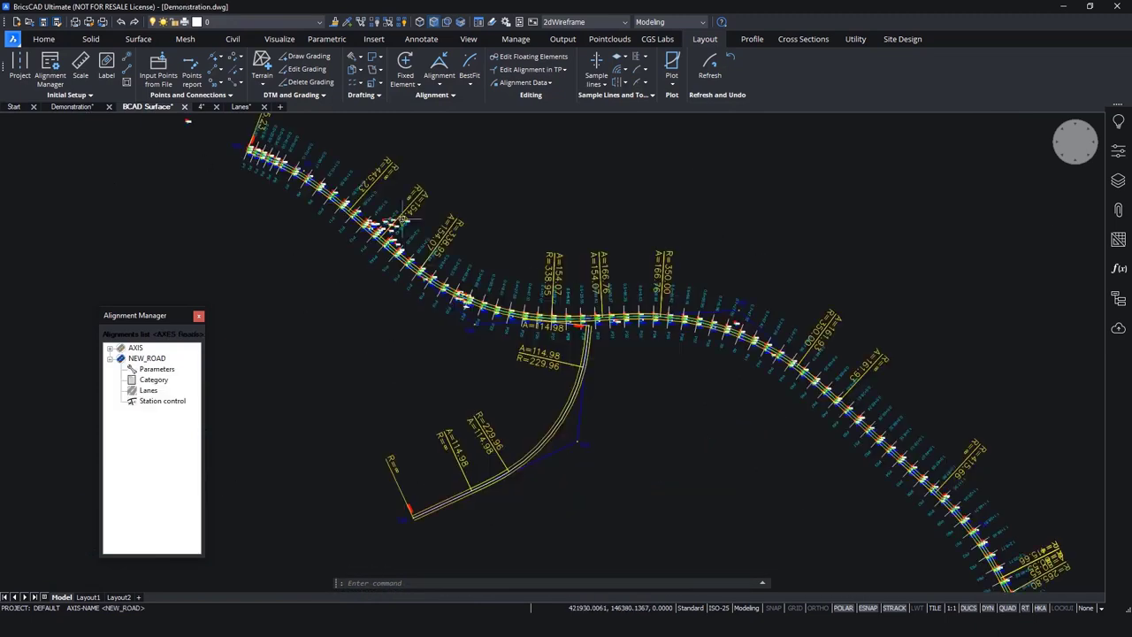
click(183, 106)
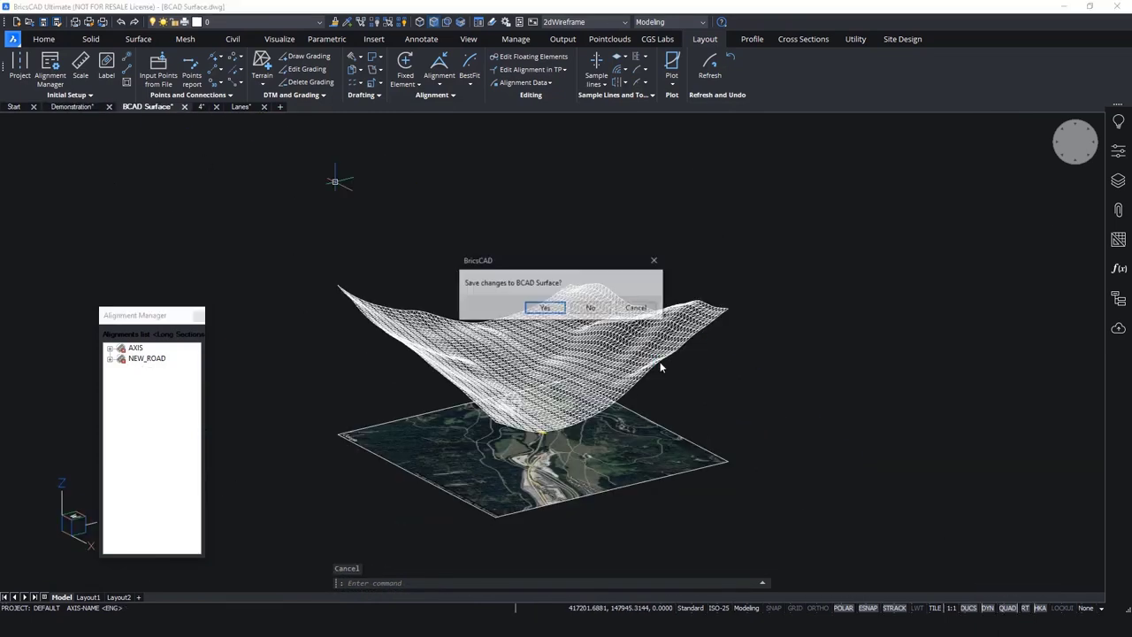
click(594, 316)
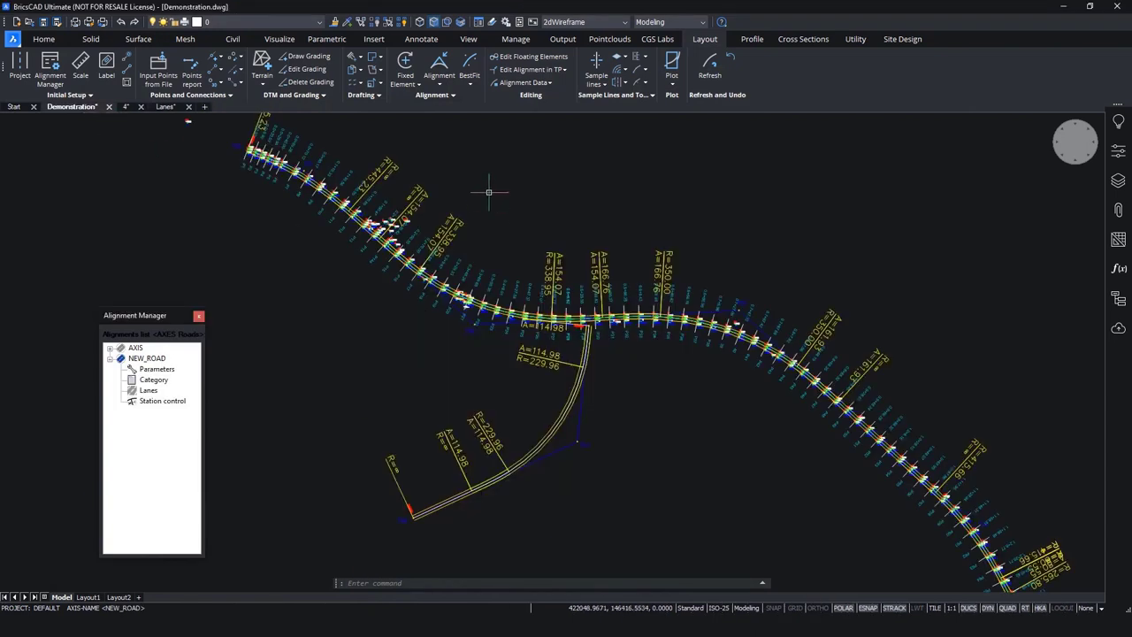
- Drape the NEW_ROAD alignment onto Surface1 from BCAD Surface.dwg, adding that drawing as an external reference surface
click(622, 57)
click(638, 70)
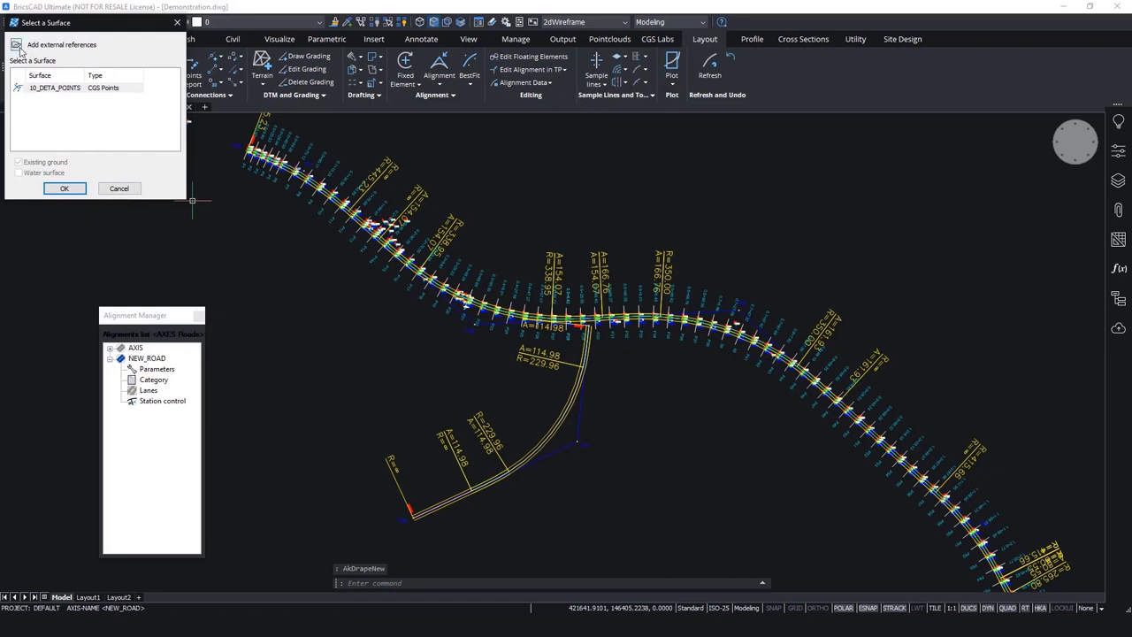
click(18, 46)
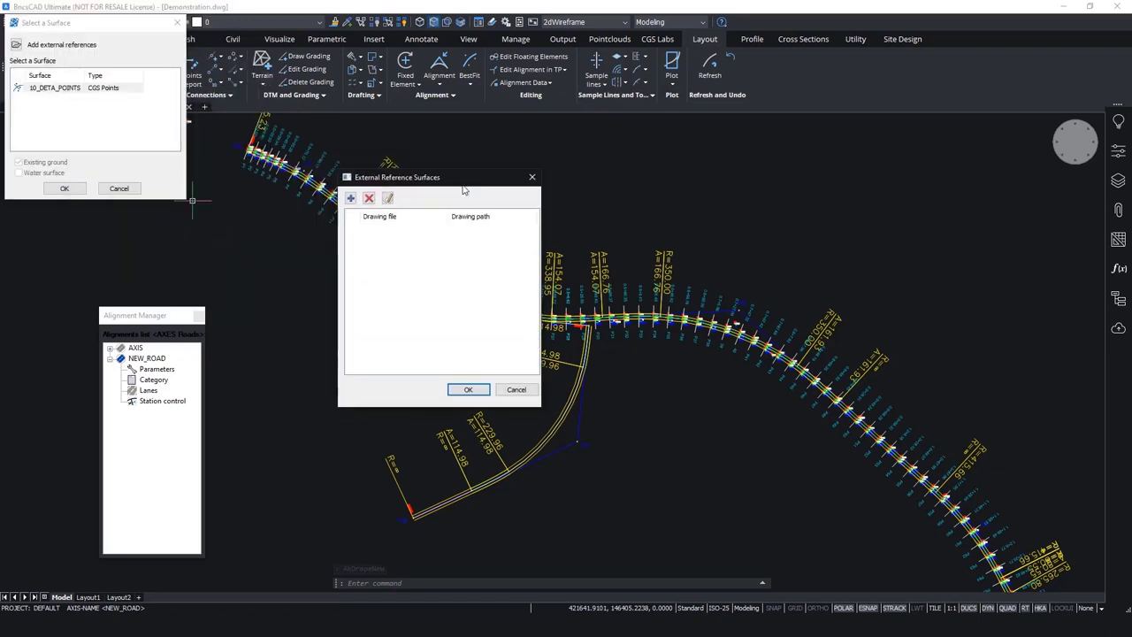
click(351, 199)
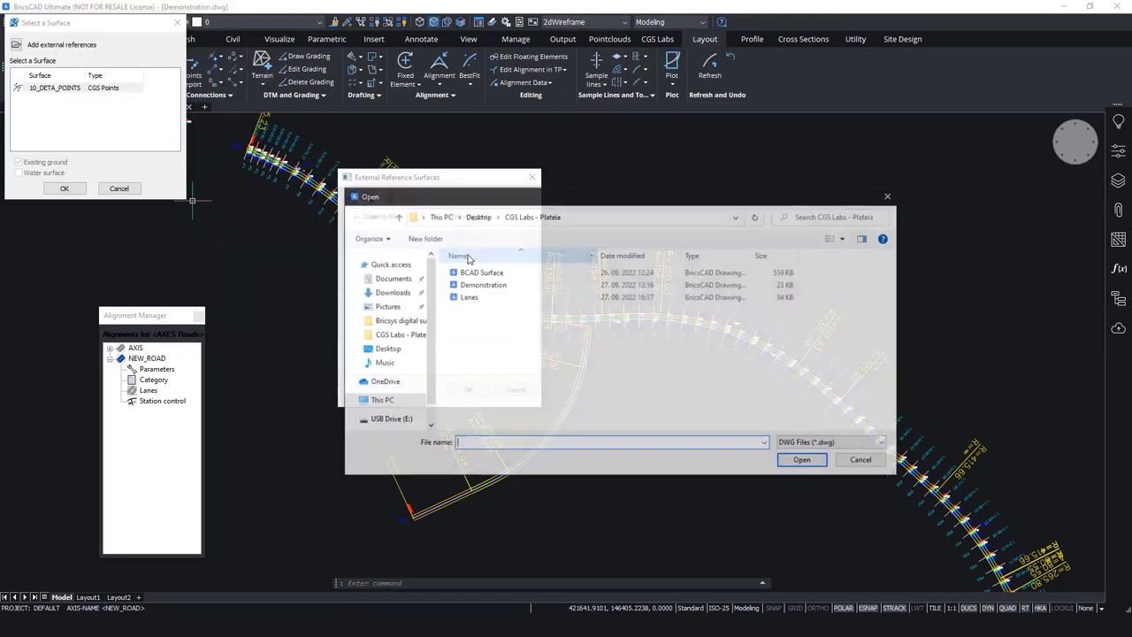
double_click(495, 275)
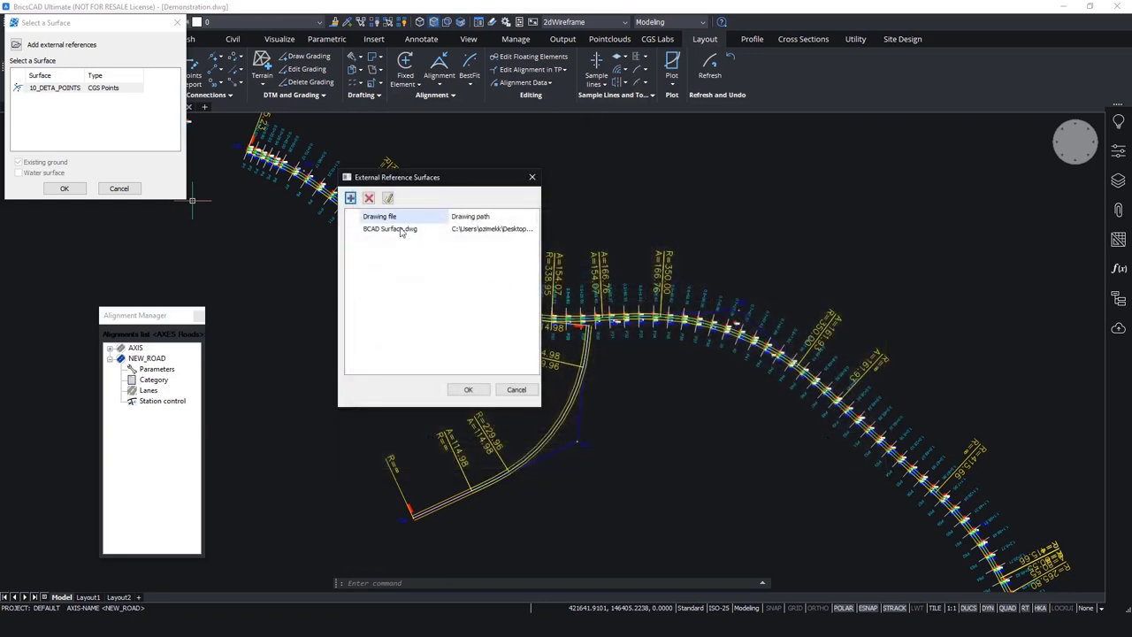
click(468, 390)
click(53, 98)
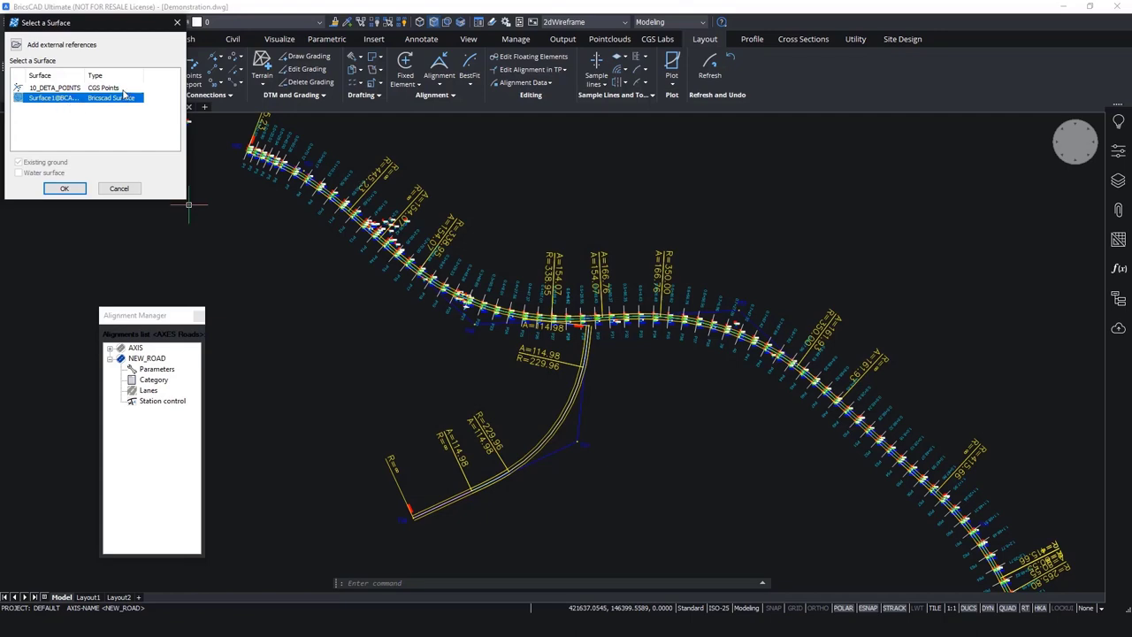
click(63, 188)
- Examine the draped NEW_ROAD axis against the existing road in a tilted 3D view, and return to the top view
scroll(584, 371, down, 3)
scroll(531, 309, up, 2)
scroll(523, 301, up, 6)
shift+middle_drag(497, 302, 303, 305)
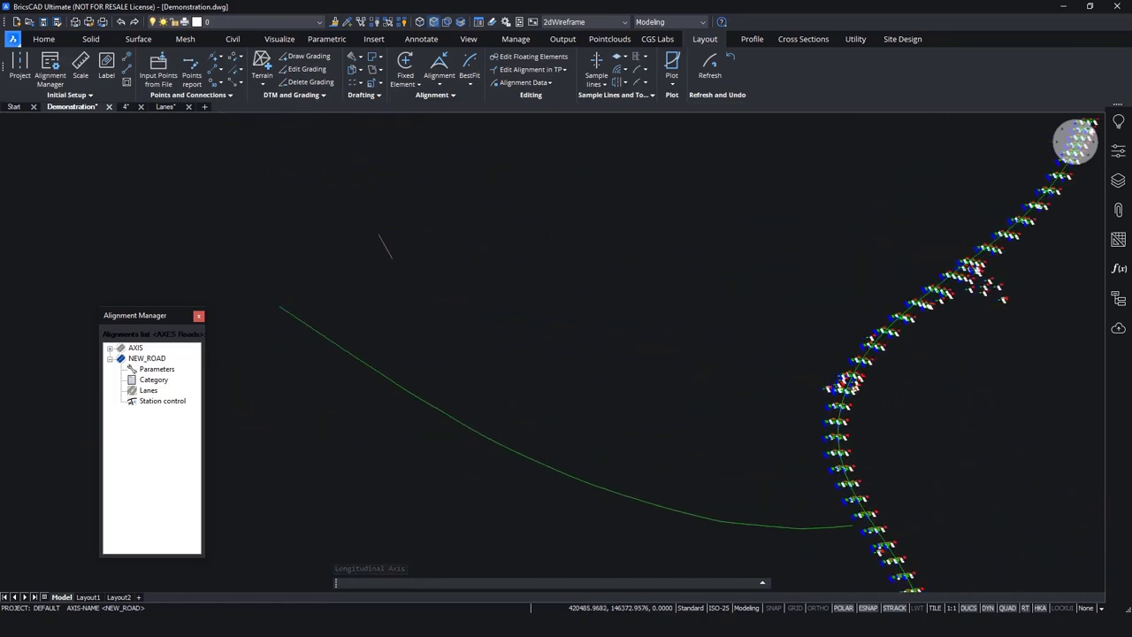
scroll(336, 347, down, 3)
scroll(463, 404, up, 3)
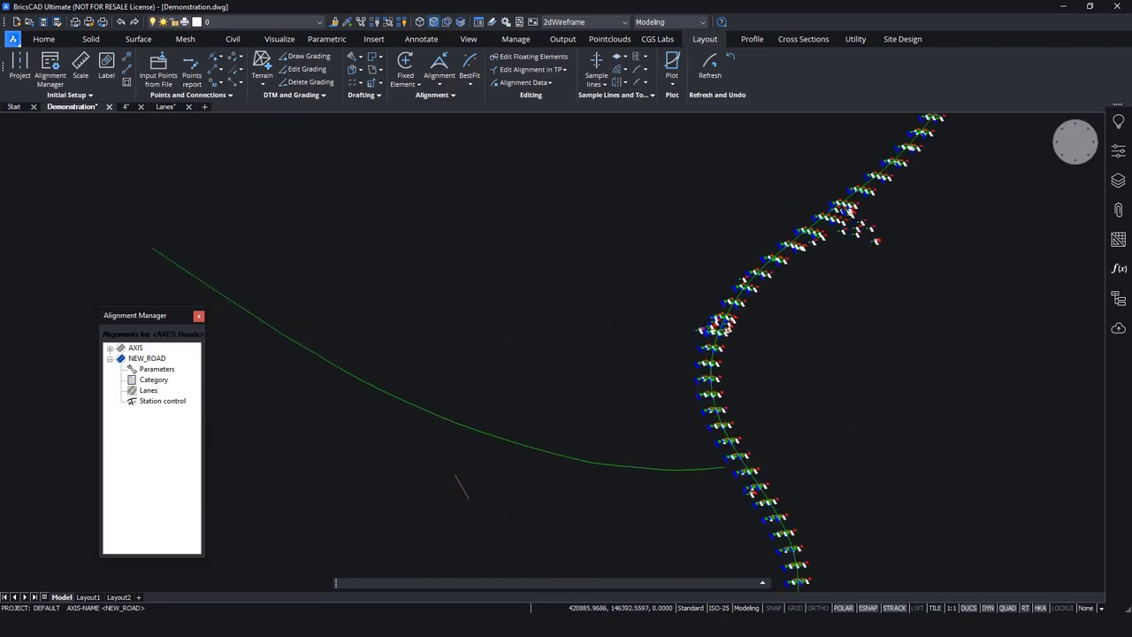
scroll(492, 378, down, 4)
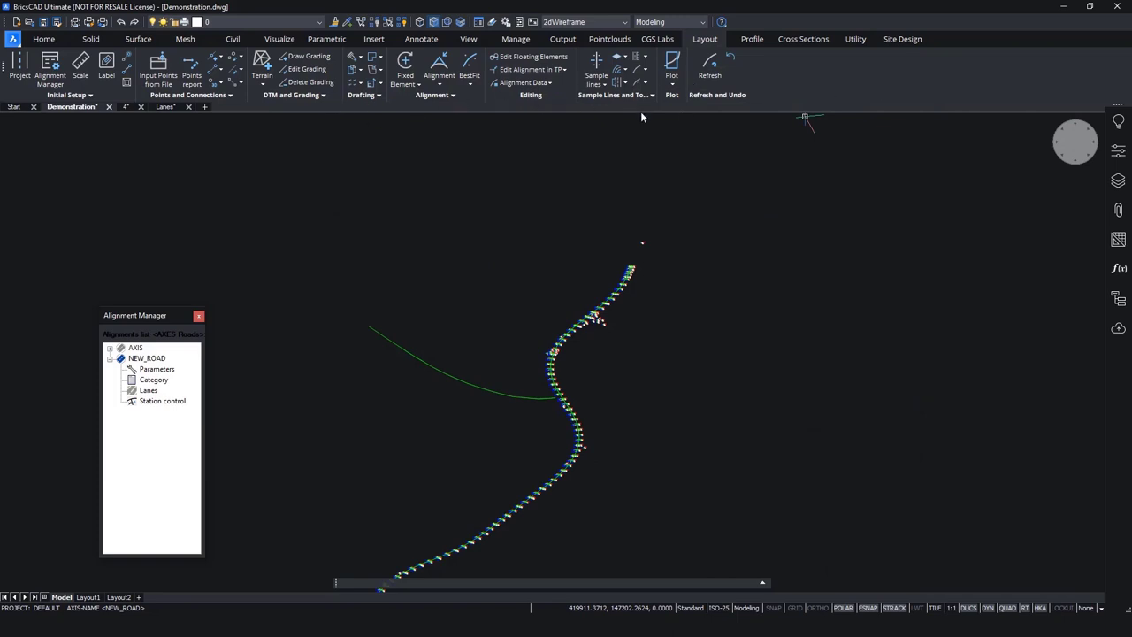
click(752, 41)
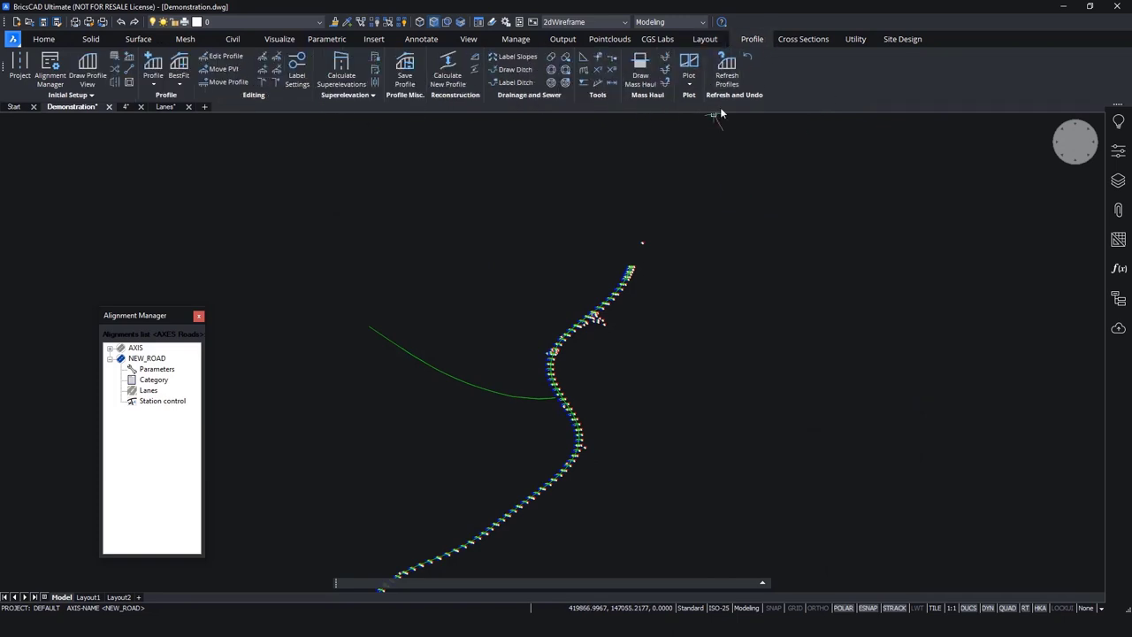
click(1055, 156)
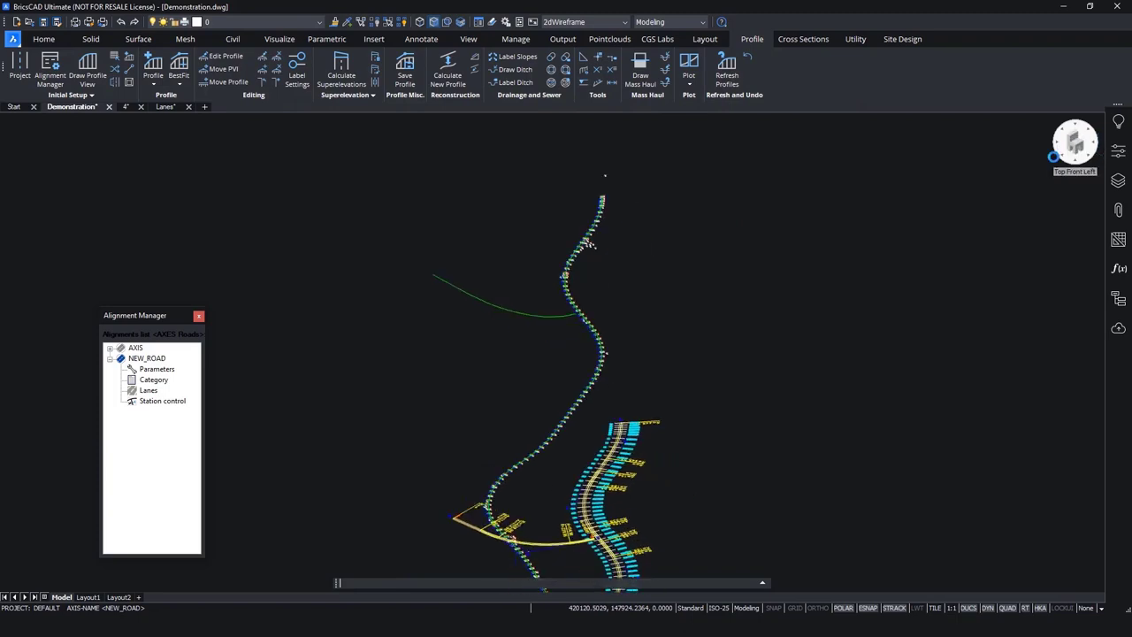
- Remove the left and right lane edge lines of the existing road, picking them near P12 to P14
scroll(664, 246, down, 3)
scroll(740, 331, up, 5)
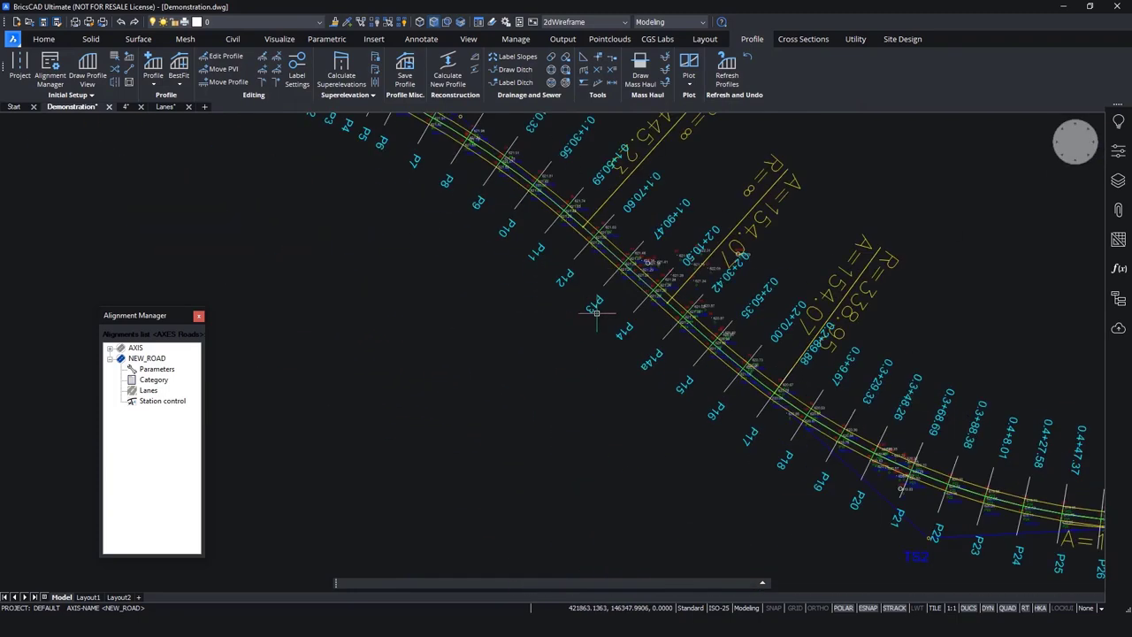
scroll(621, 223, up, 3)
mouse_move(617, 308)
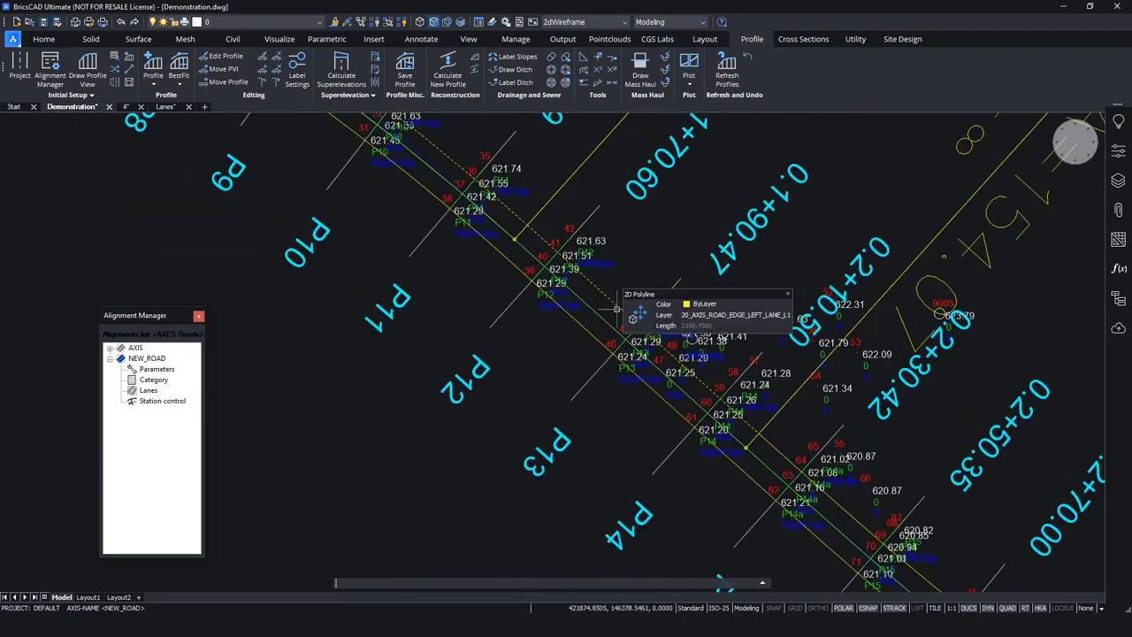
scroll(610, 301, up, 2)
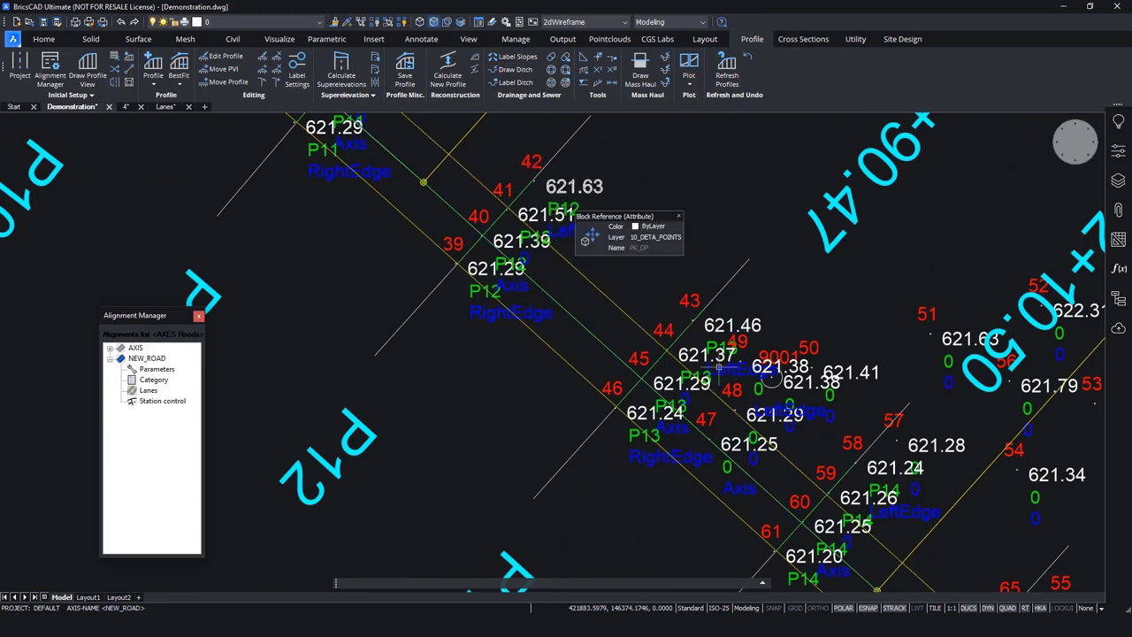
scroll(647, 201, down, 3)
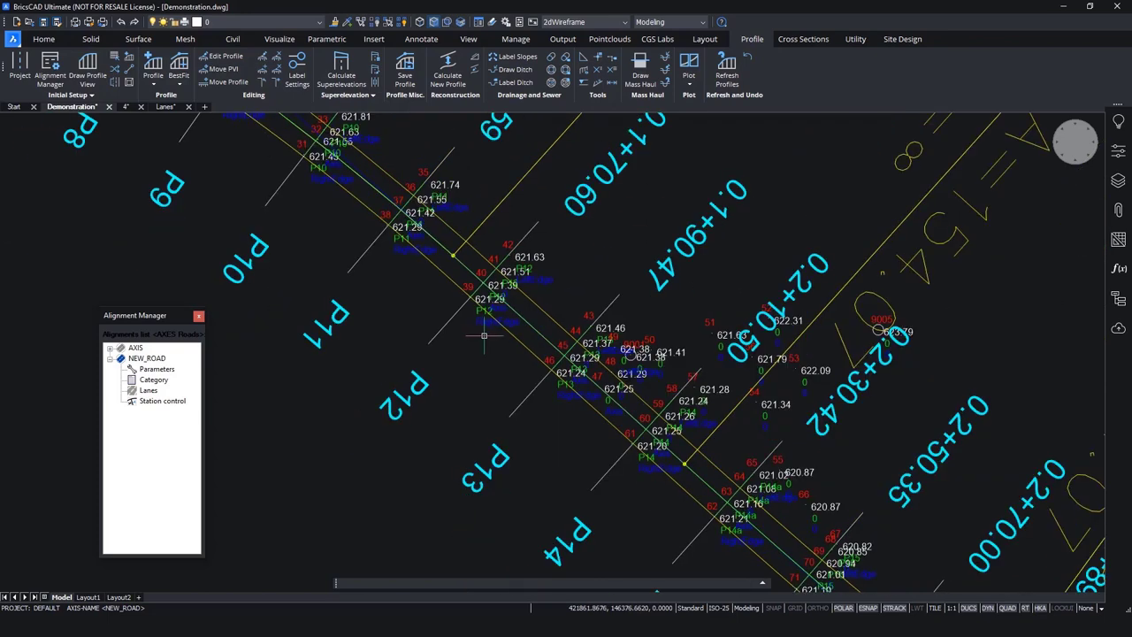
click(705, 39)
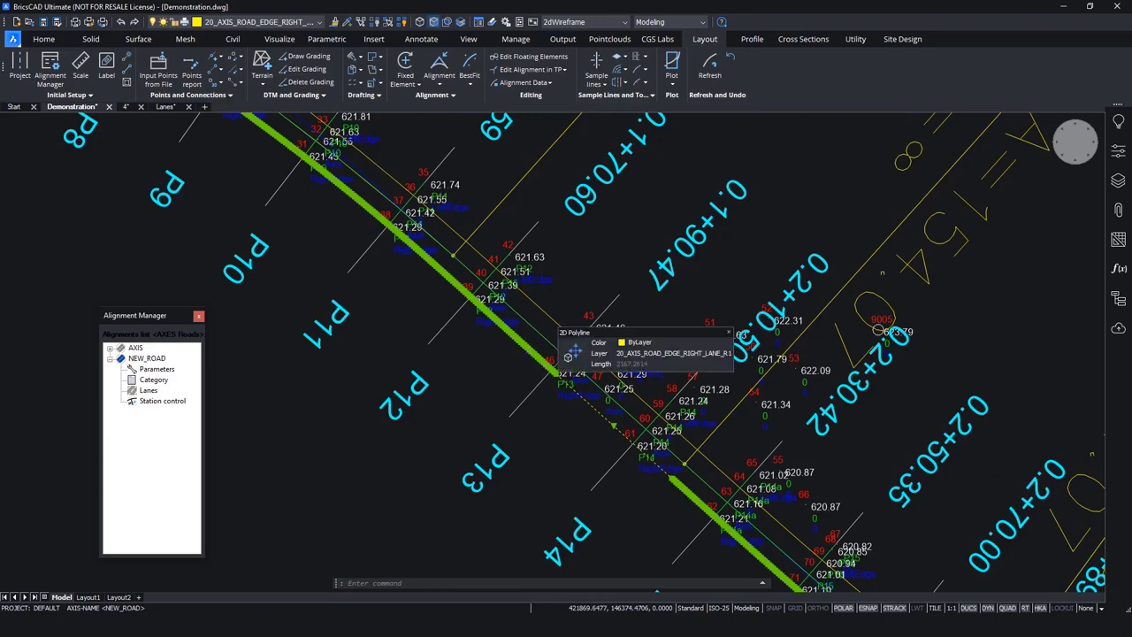
click(542, 311)
- Search the survey points for "rightedge" with the Search for Points tool
scroll(549, 316, down, 5)
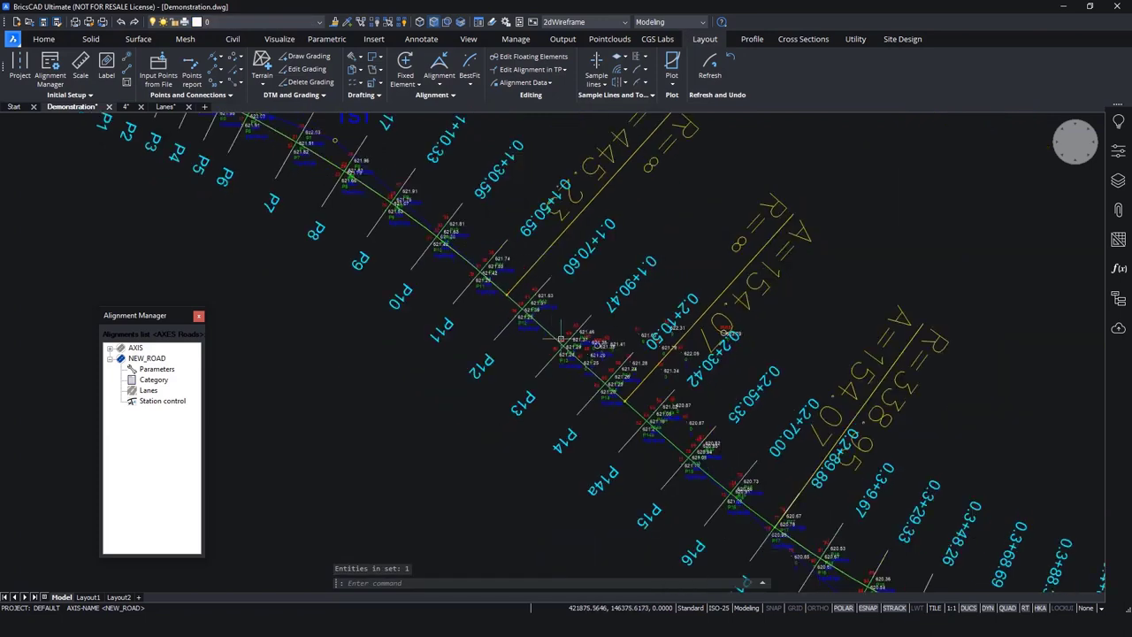
middle_drag(548, 341, 580, 378)
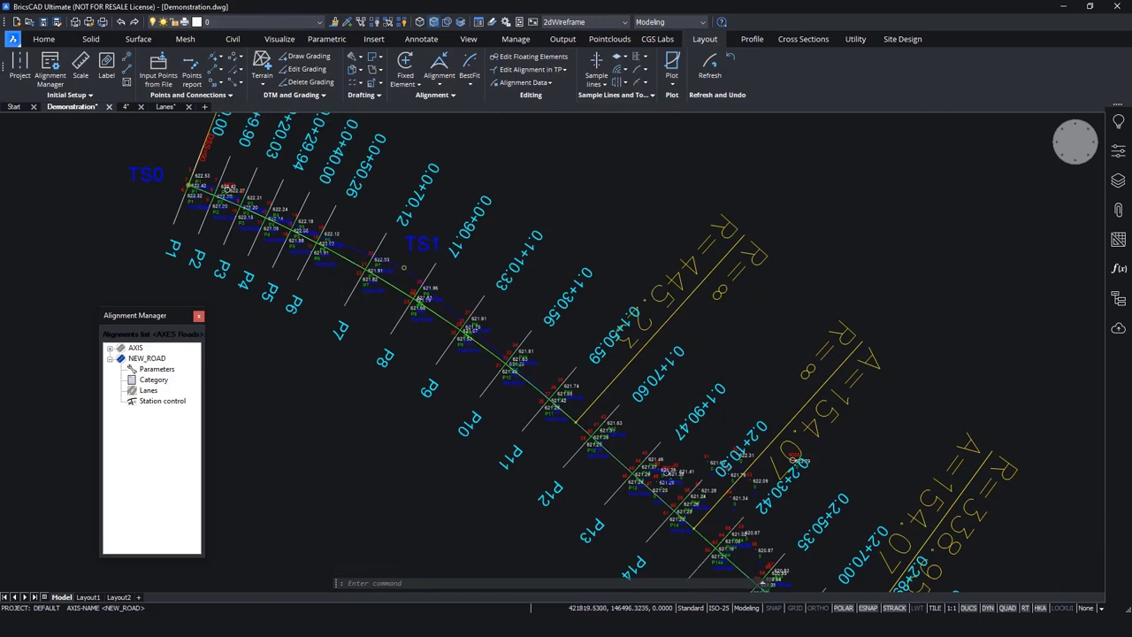
click(241, 58)
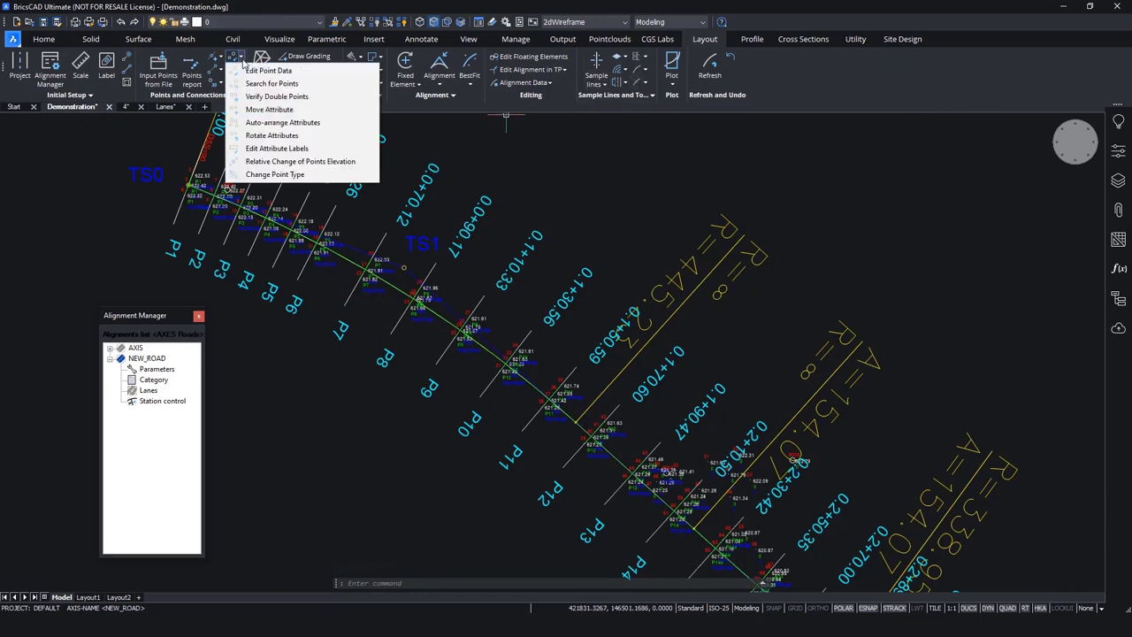
click(299, 84)
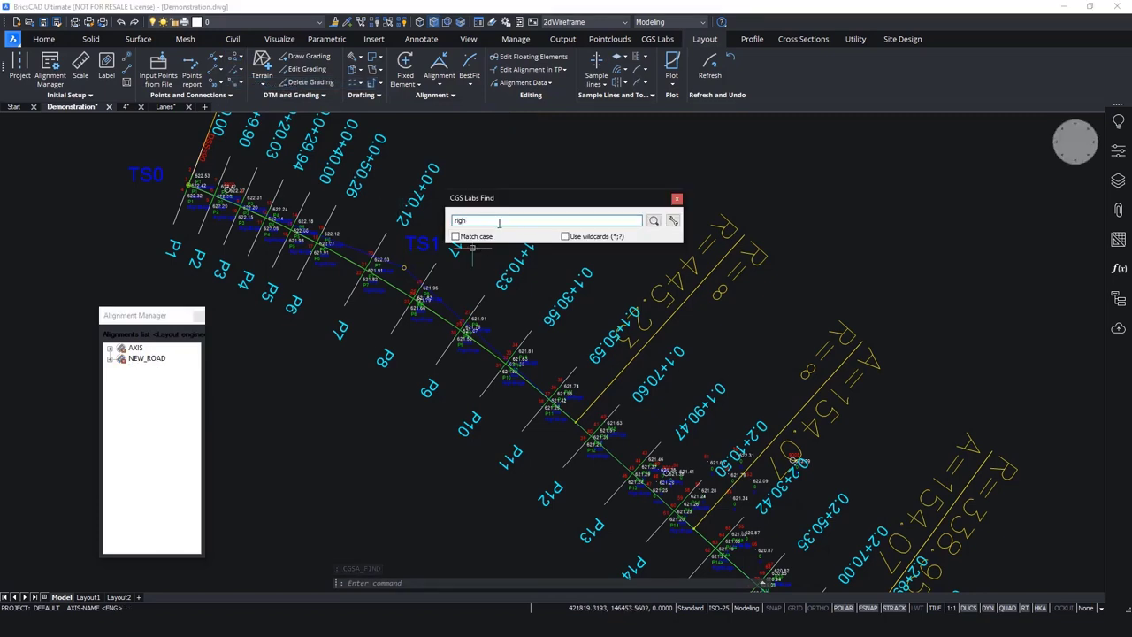
key(Return)
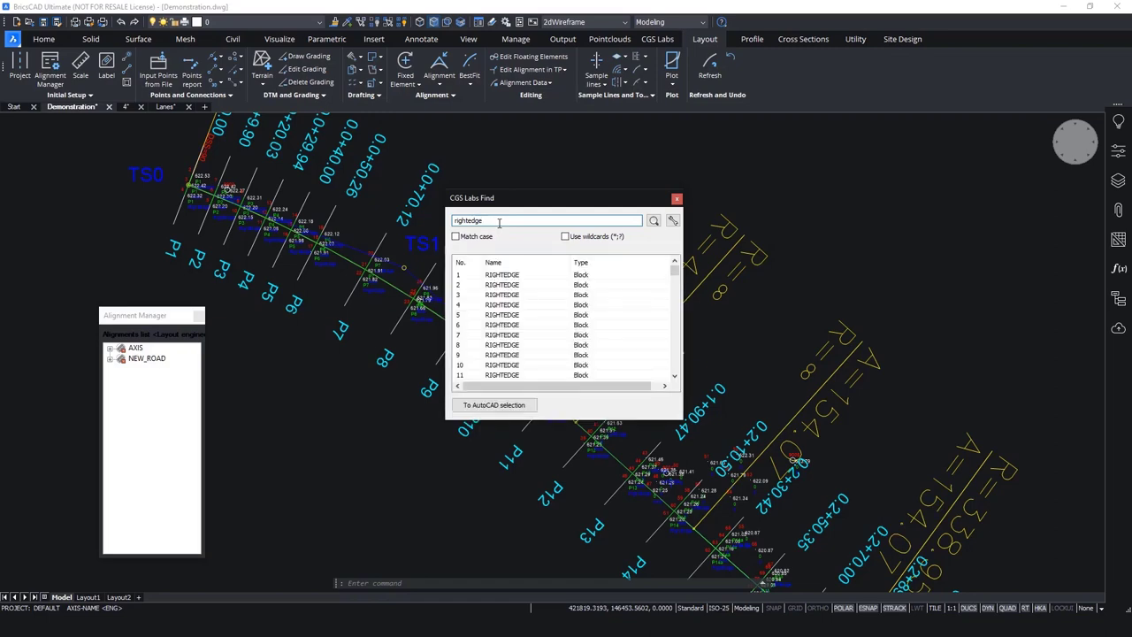
- Select every RIGHTEDGE block in the search results and transfer them to the drawing selection
click(575, 283)
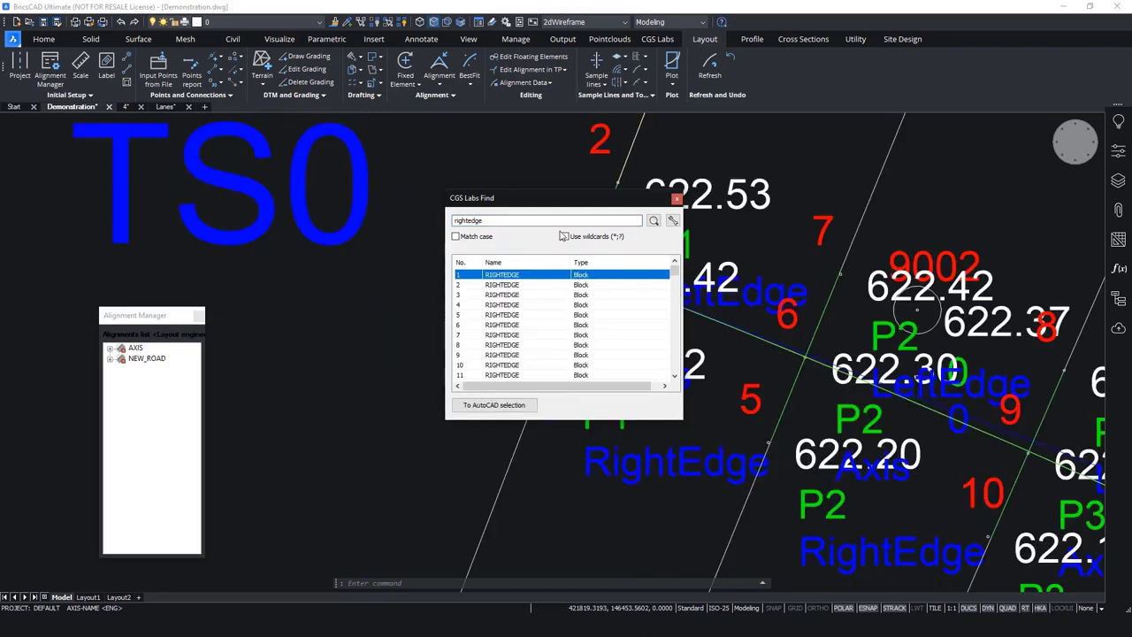
click(263, 288)
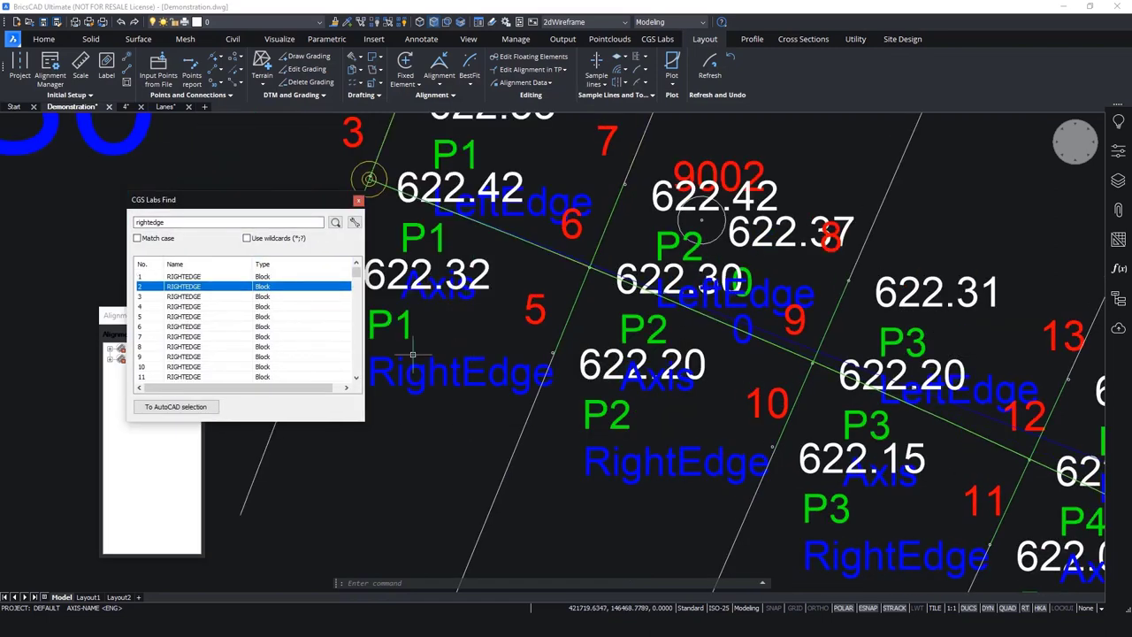
click(287, 277)
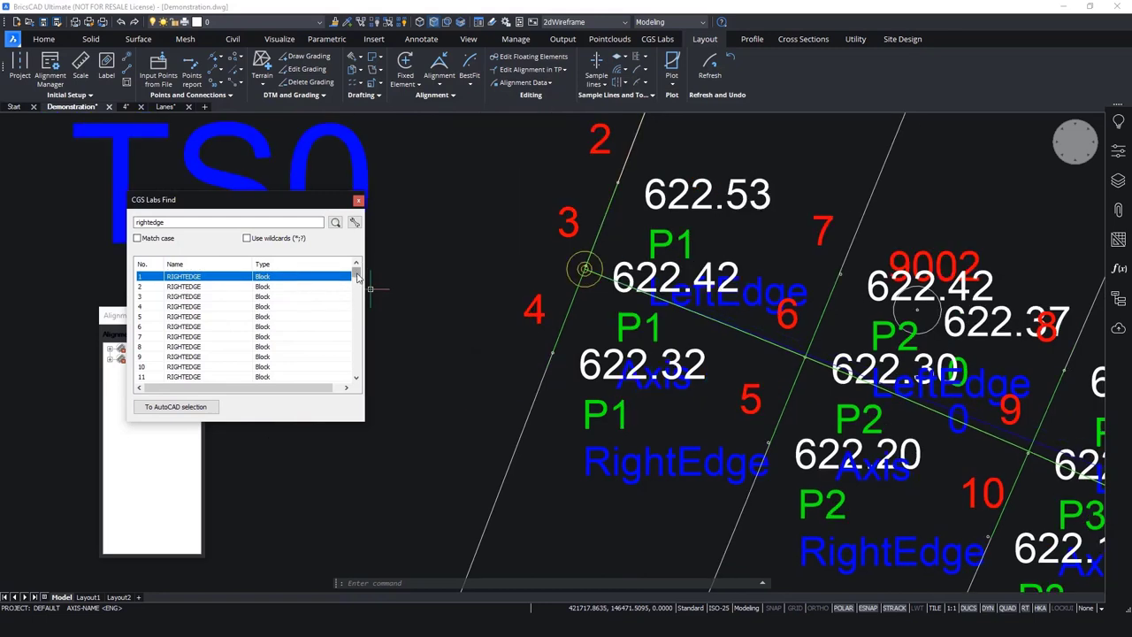
drag(357, 276, 357, 367)
shift+click(298, 377)
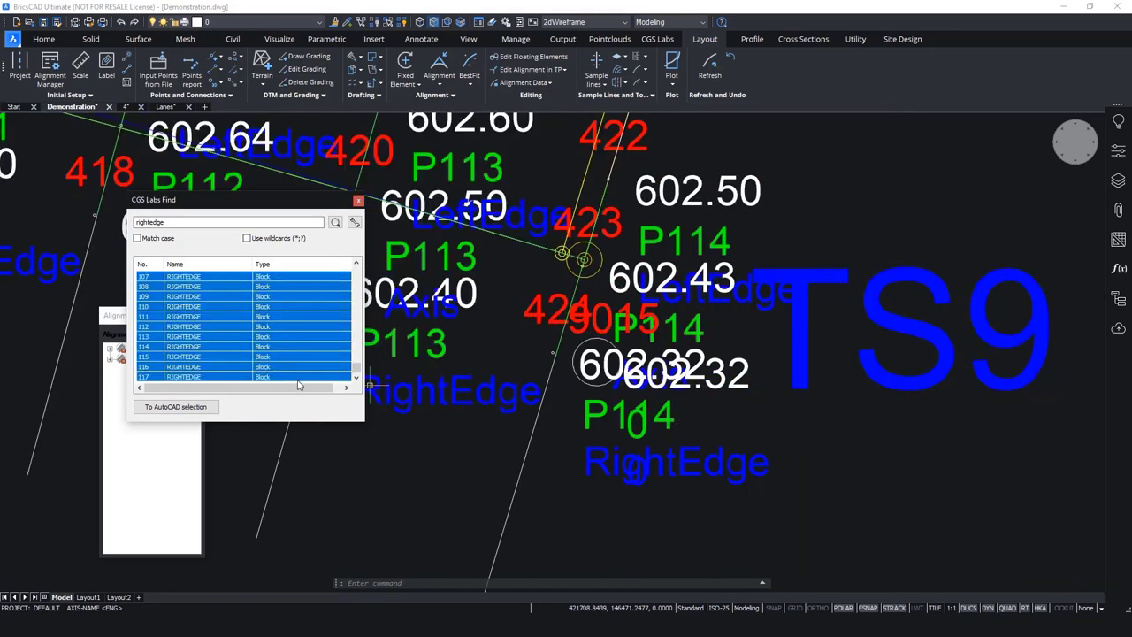
click(175, 407)
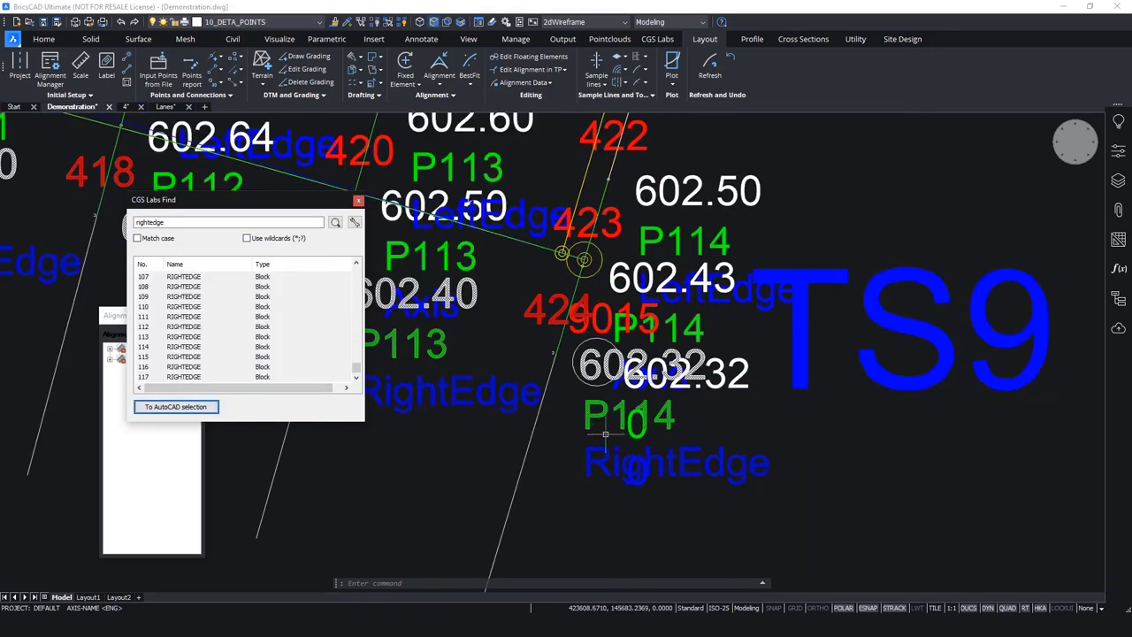
scroll(613, 433, down, 3)
click(173, 333)
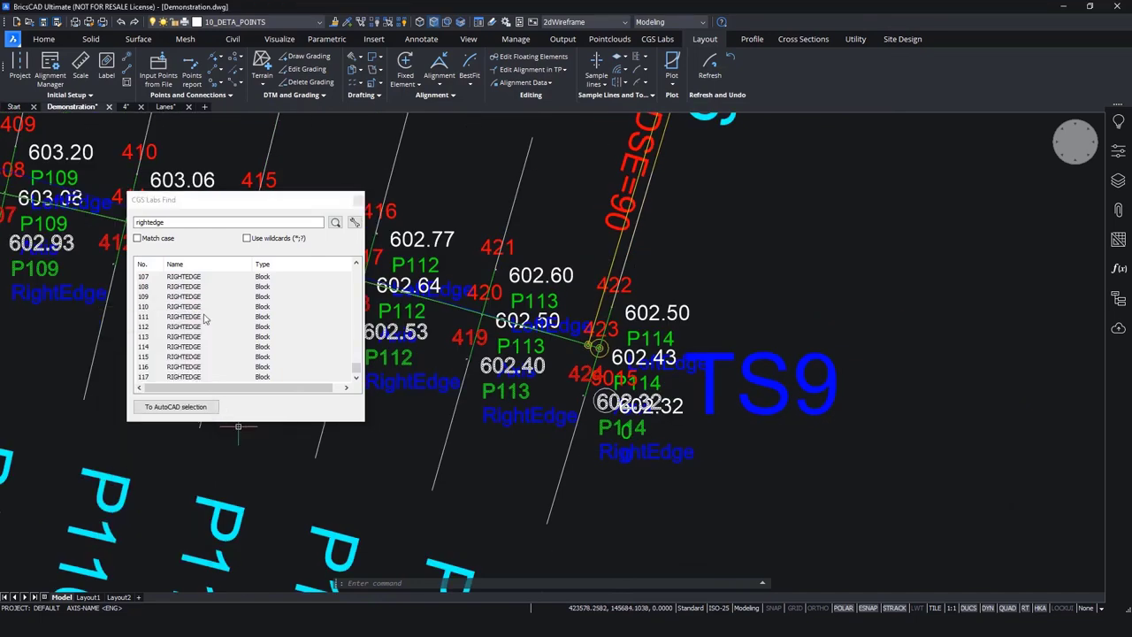
- Create a 3D polyline through the selected right-edge survey points, including both CGS point blocks and points
click(198, 316)
scroll(929, 265, down, 5)
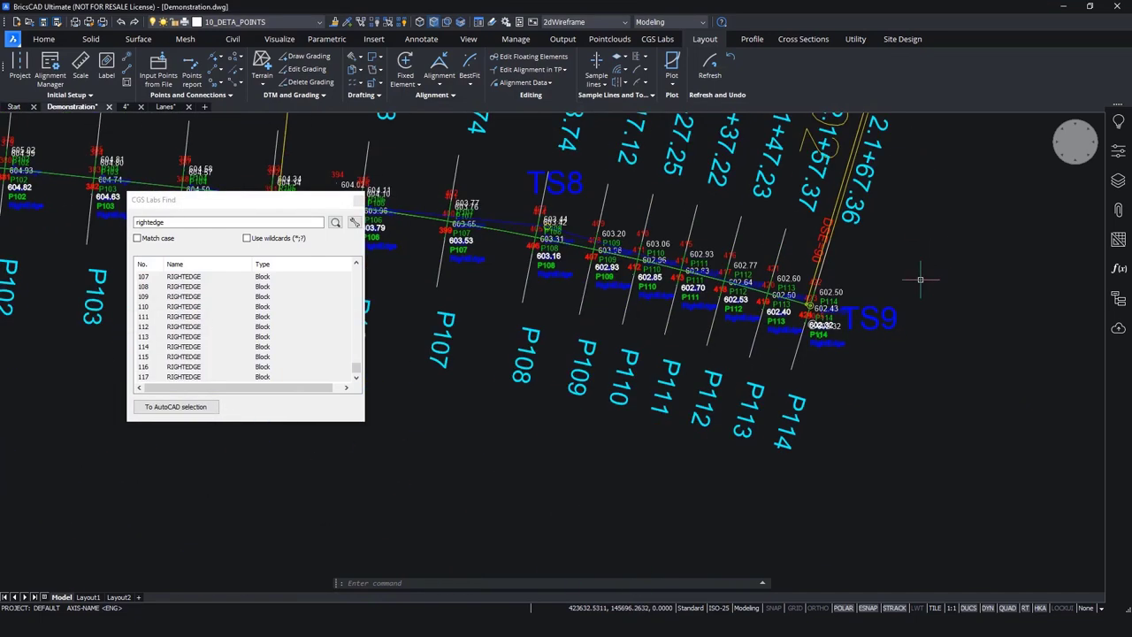
click(899, 41)
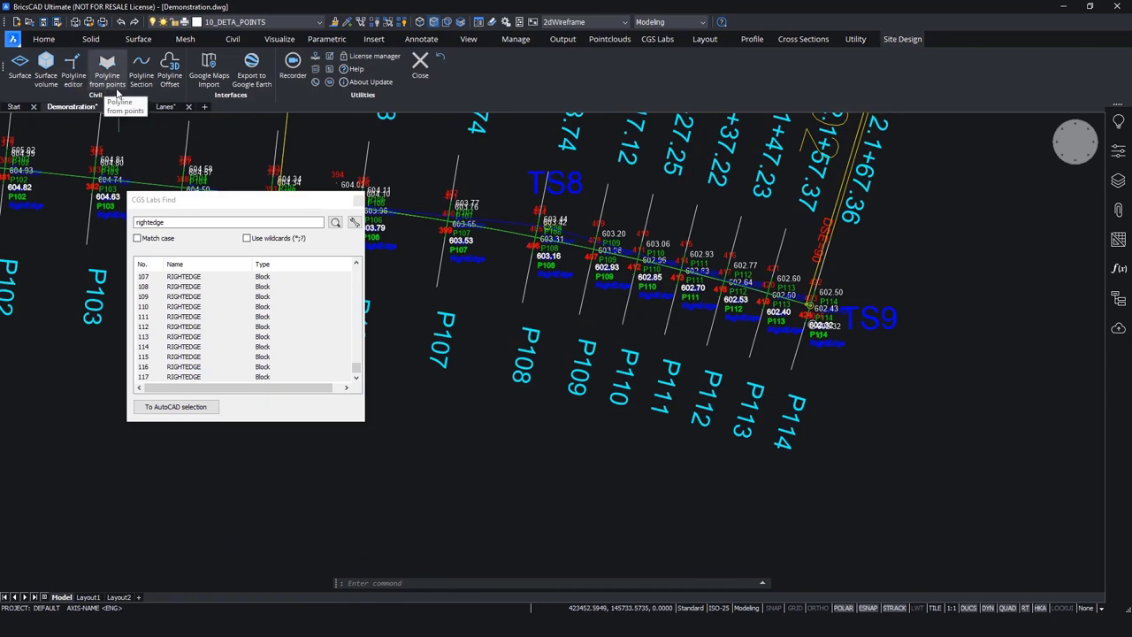
click(116, 88)
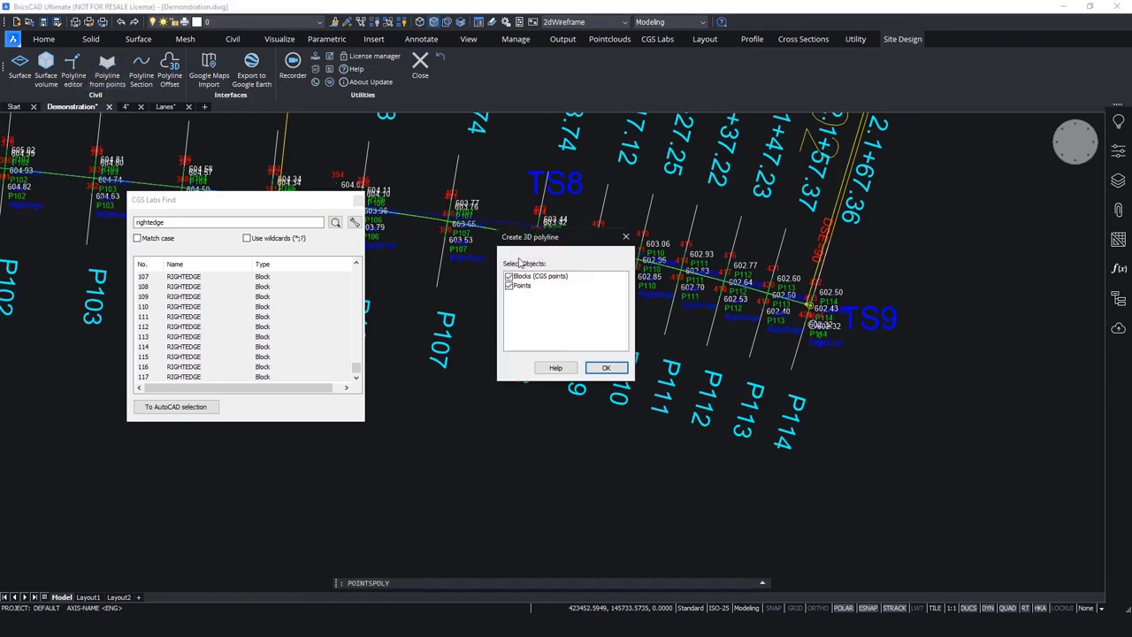
click(605, 367)
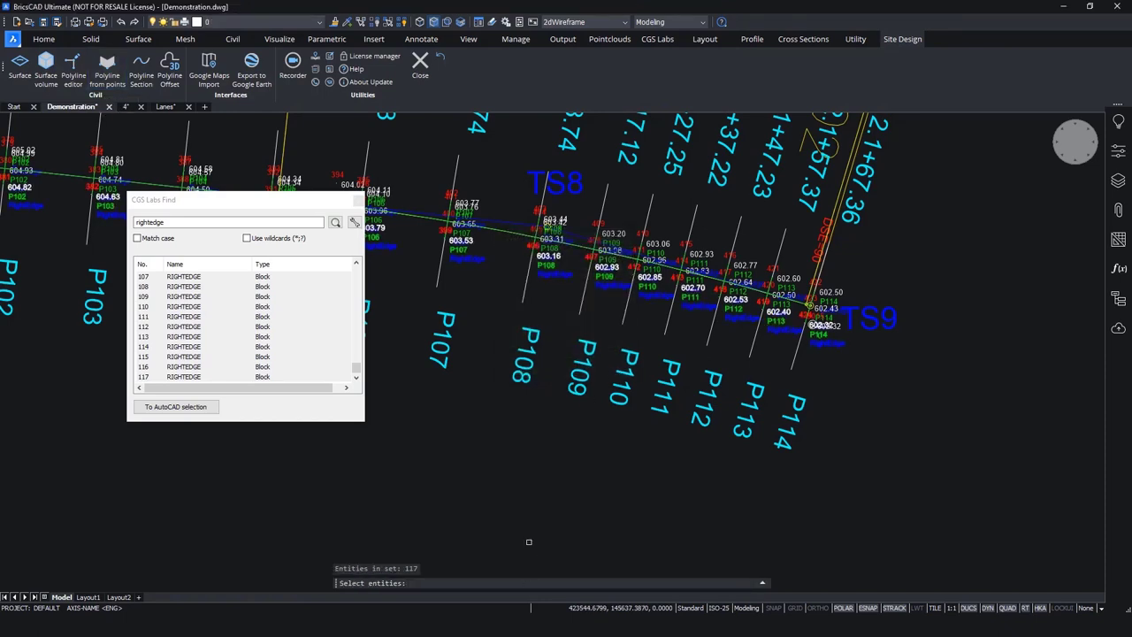
key(Return)
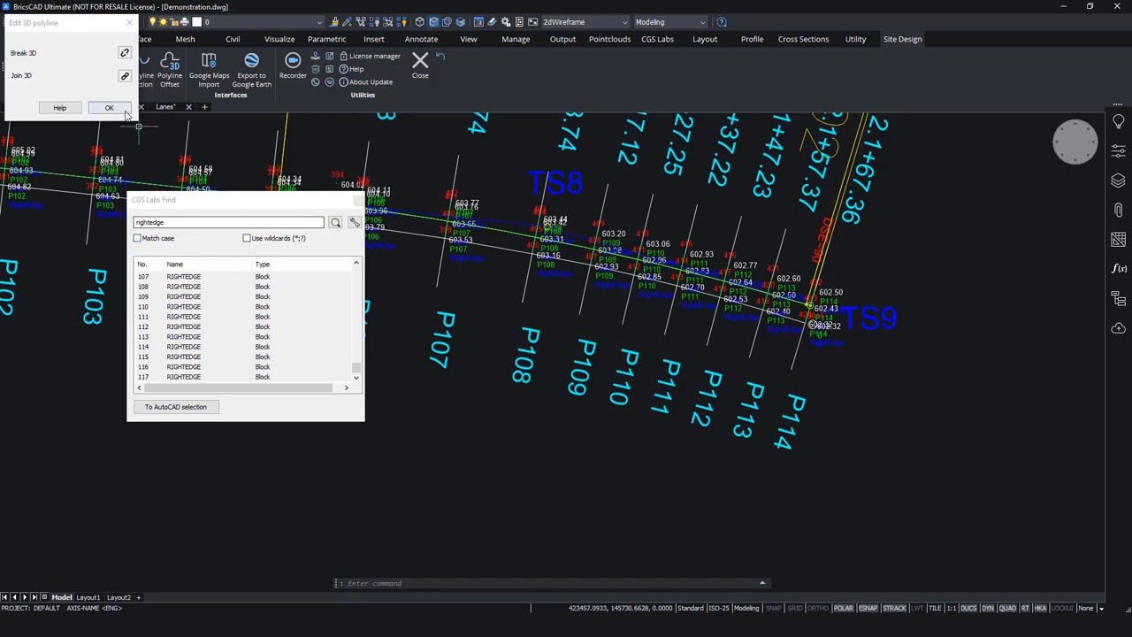
- Search the survey points for "leftedge" and transfer every LEFTEDGE block found to the drawing selection
double_click(190, 223)
text(lef)
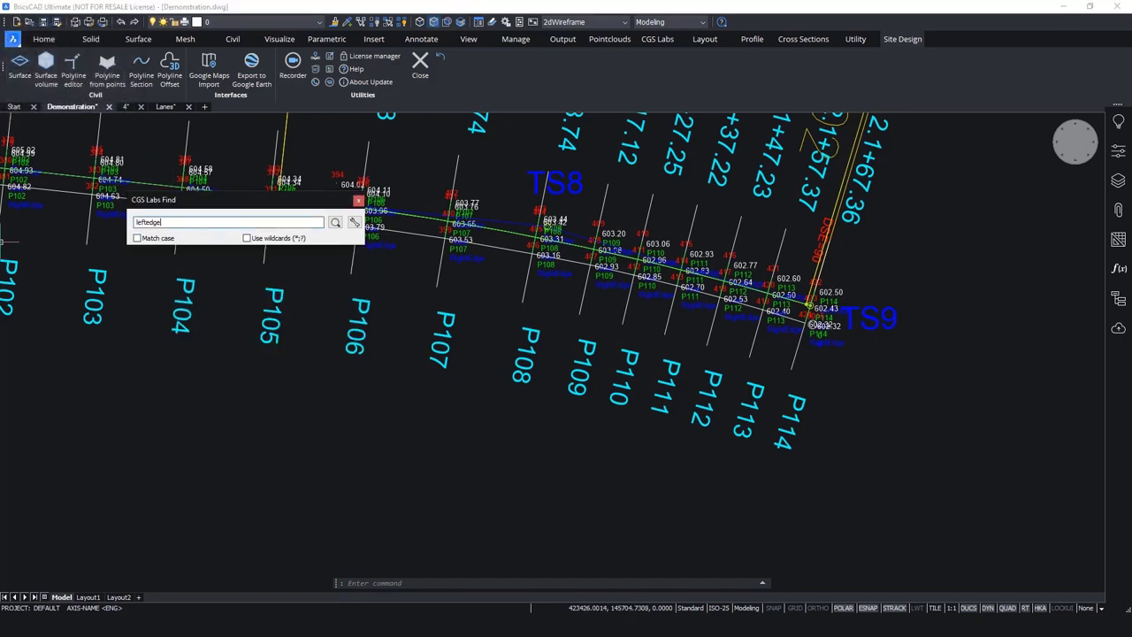
key(Return)
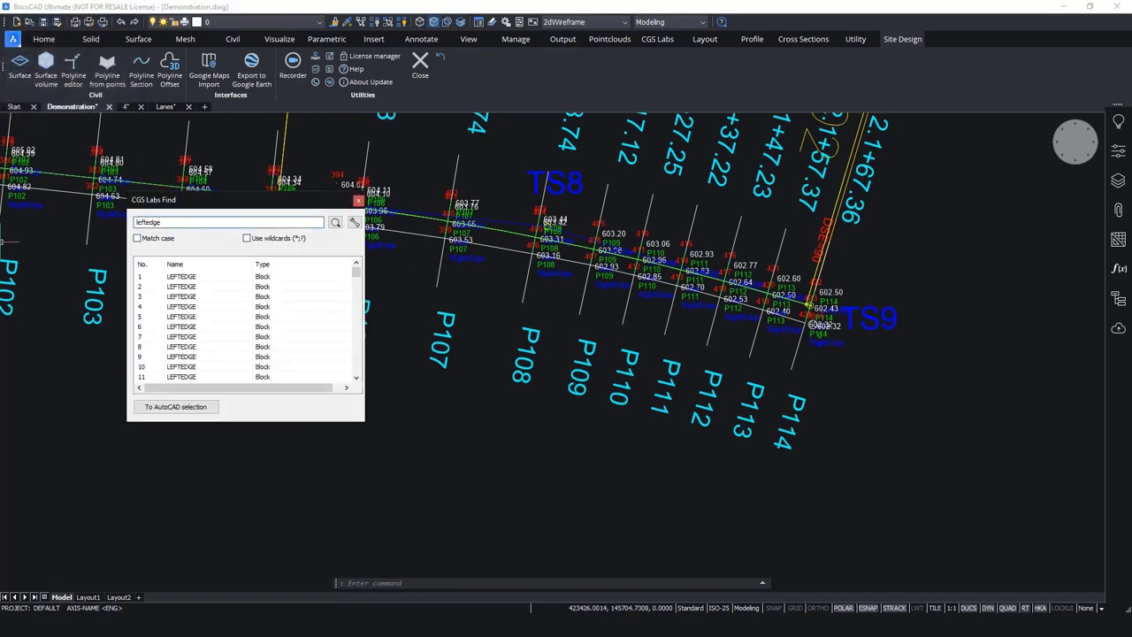
click(215, 278)
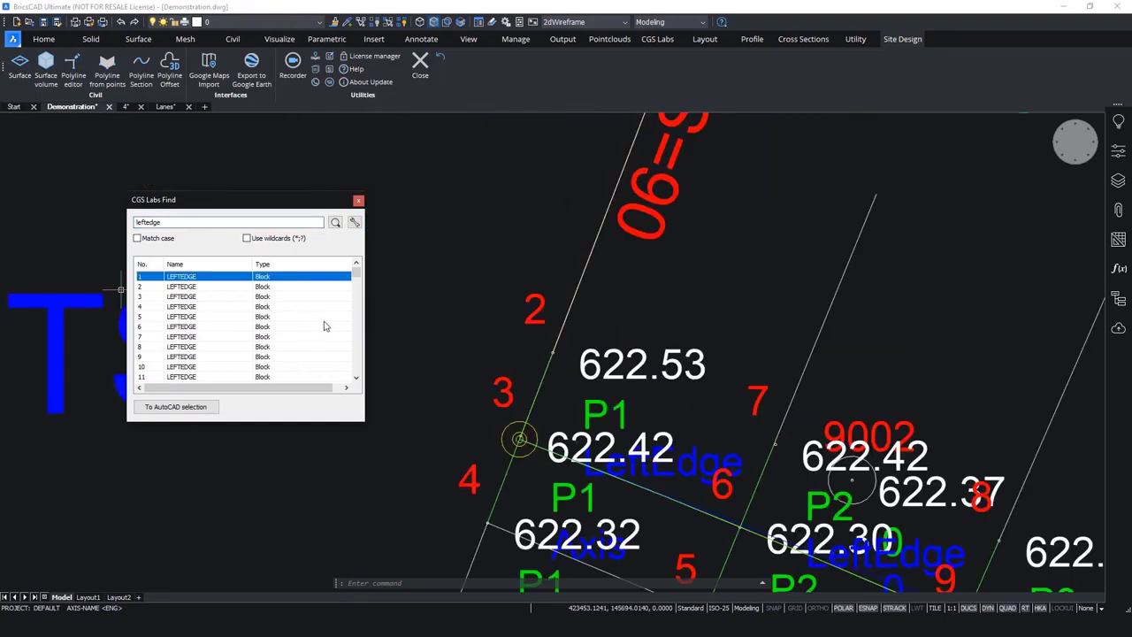
drag(357, 281, 356, 370)
shift+click(341, 377)
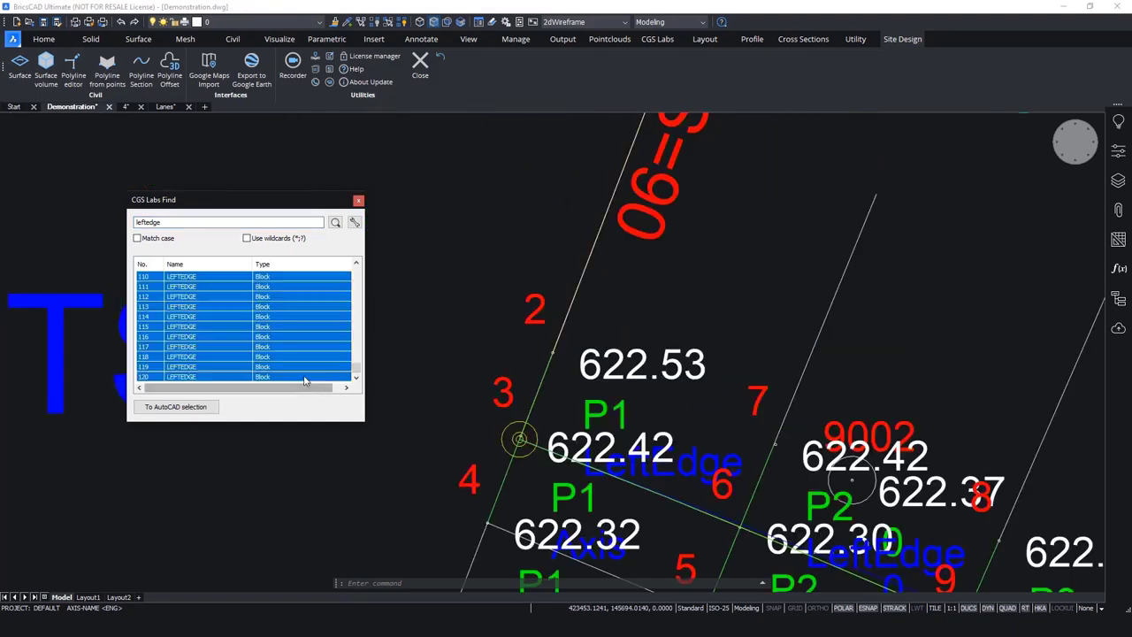
click(213, 407)
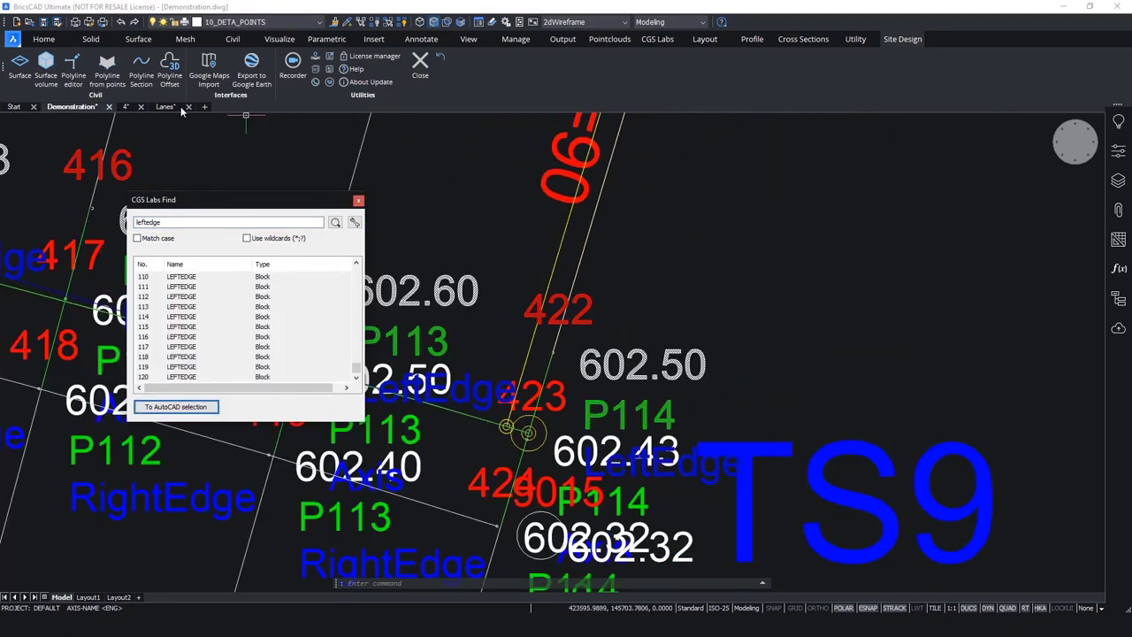
- Create a 3D polyline through the previously selected left-edge survey points and close the point search
click(95, 78)
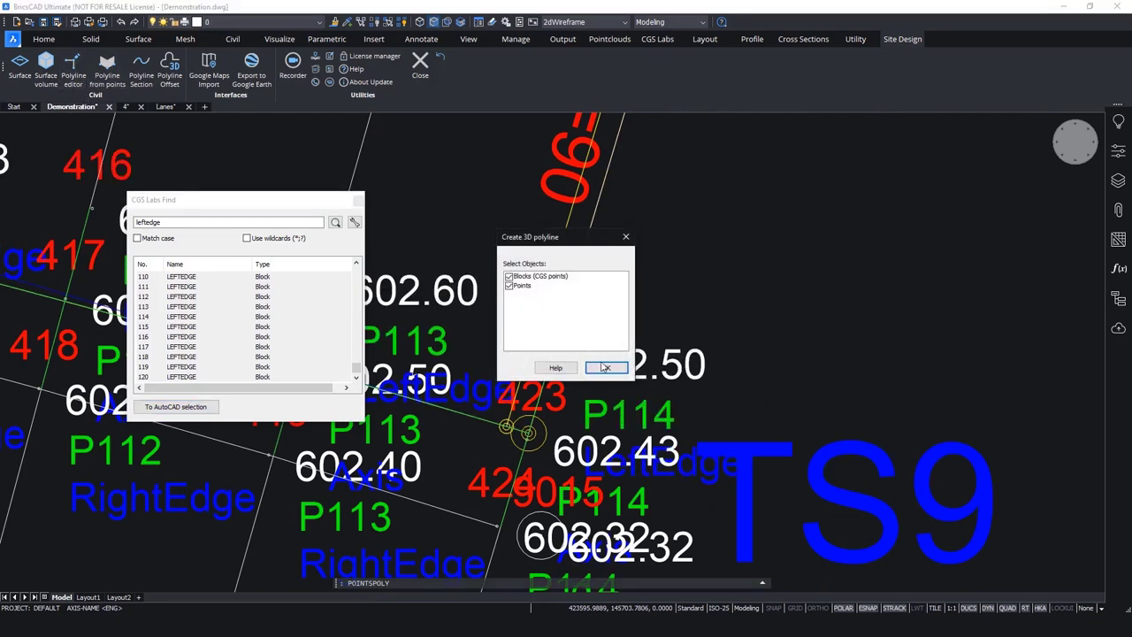
click(606, 367)
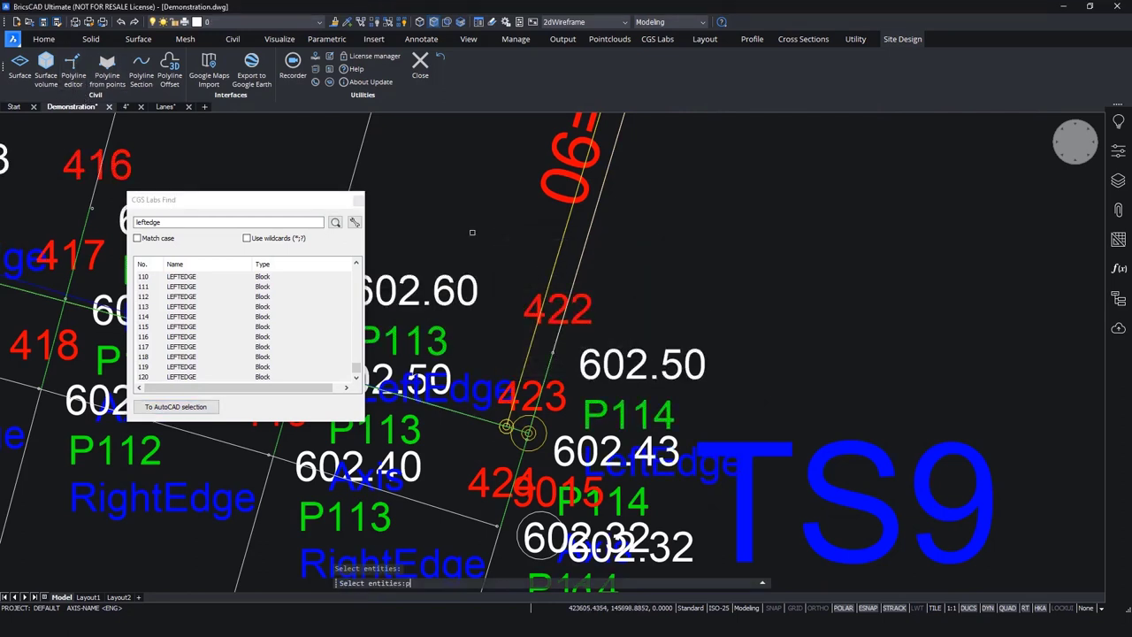
text(p)
key(Return)
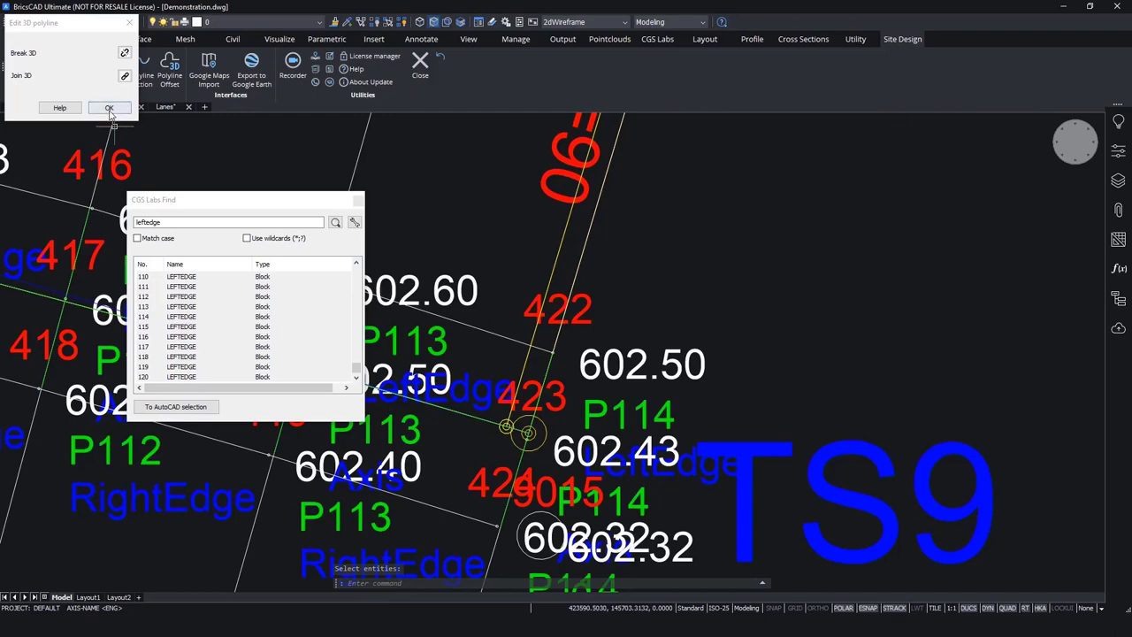
click(108, 108)
scroll(712, 355, down, 15)
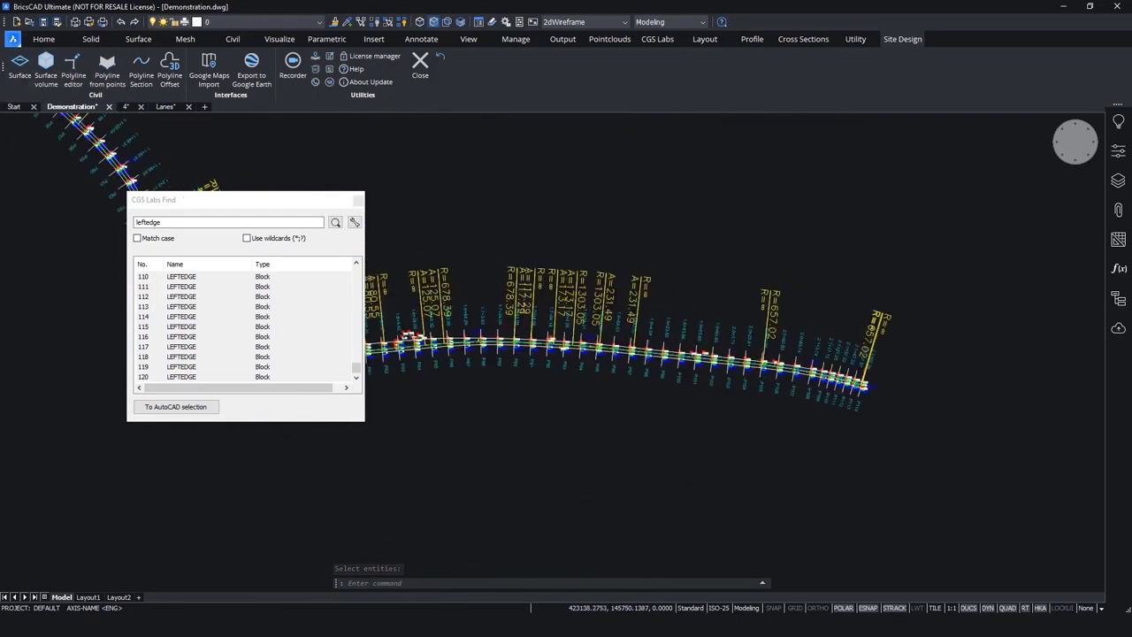
scroll(651, 376, up, 9)
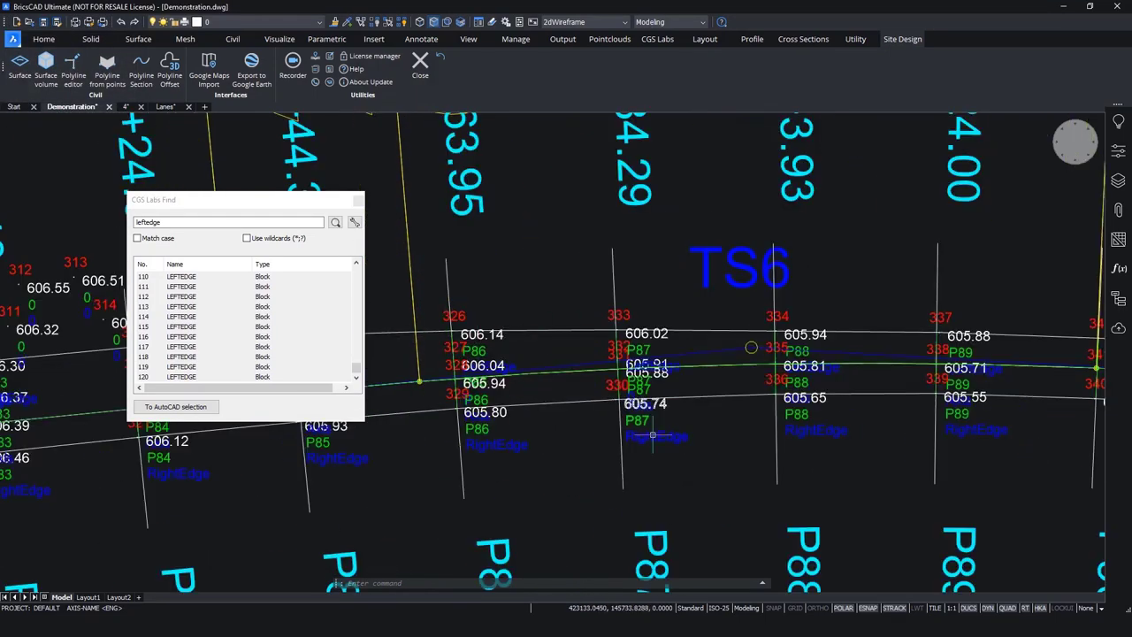
click(357, 199)
- Copy the two lane lines from the Lanes drawing, paste them at their original coordinates in the Demonstration drawing, and restore the top view
scroll(752, 354, down, 10)
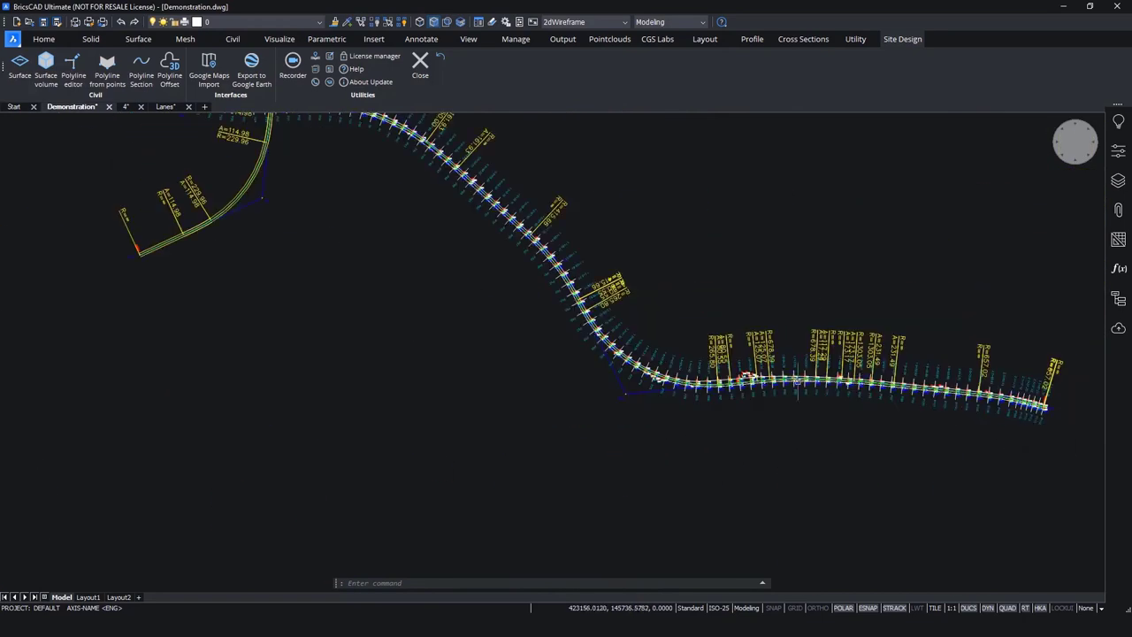
scroll(619, 372, down, 2)
scroll(563, 412, up, 6)
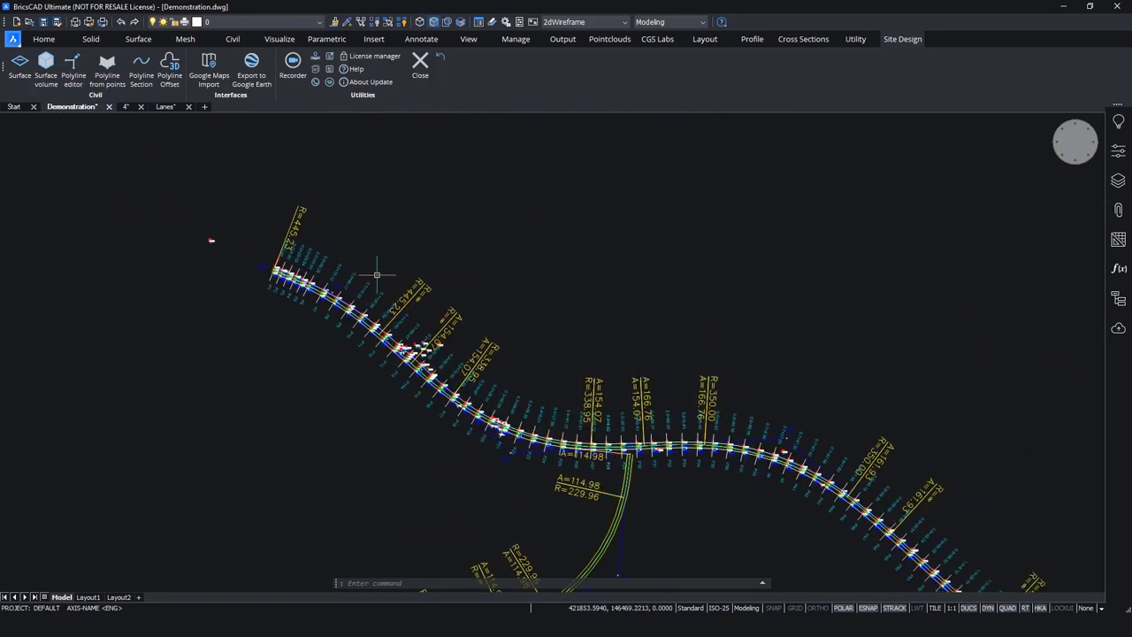
shift+middle_drag(376, 275, 492, 315)
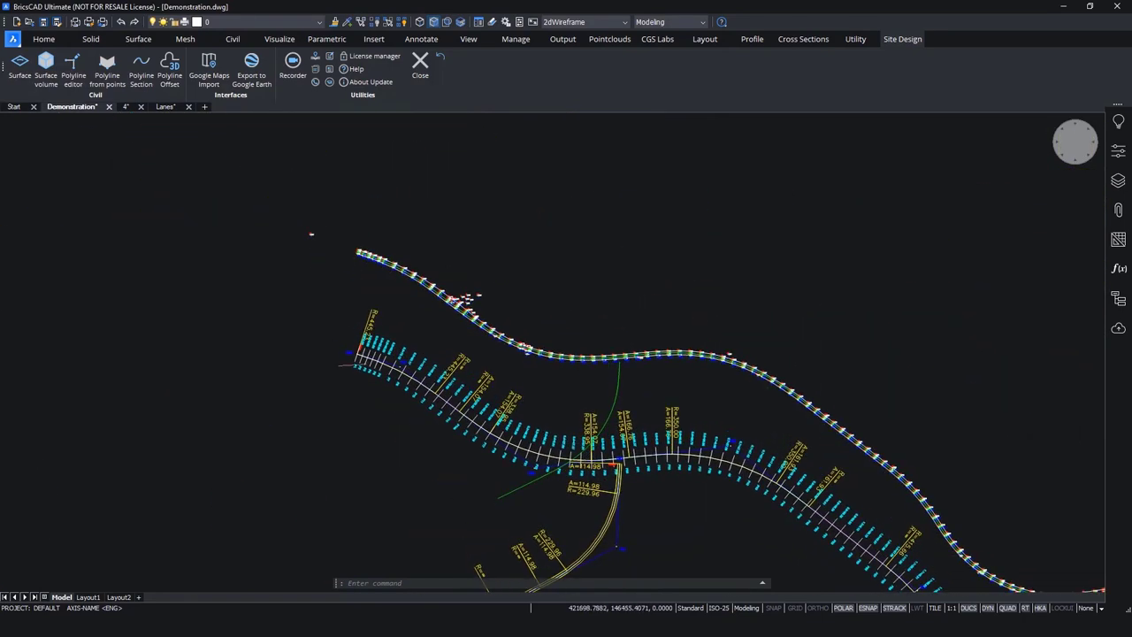
scroll(400, 390, up, 5)
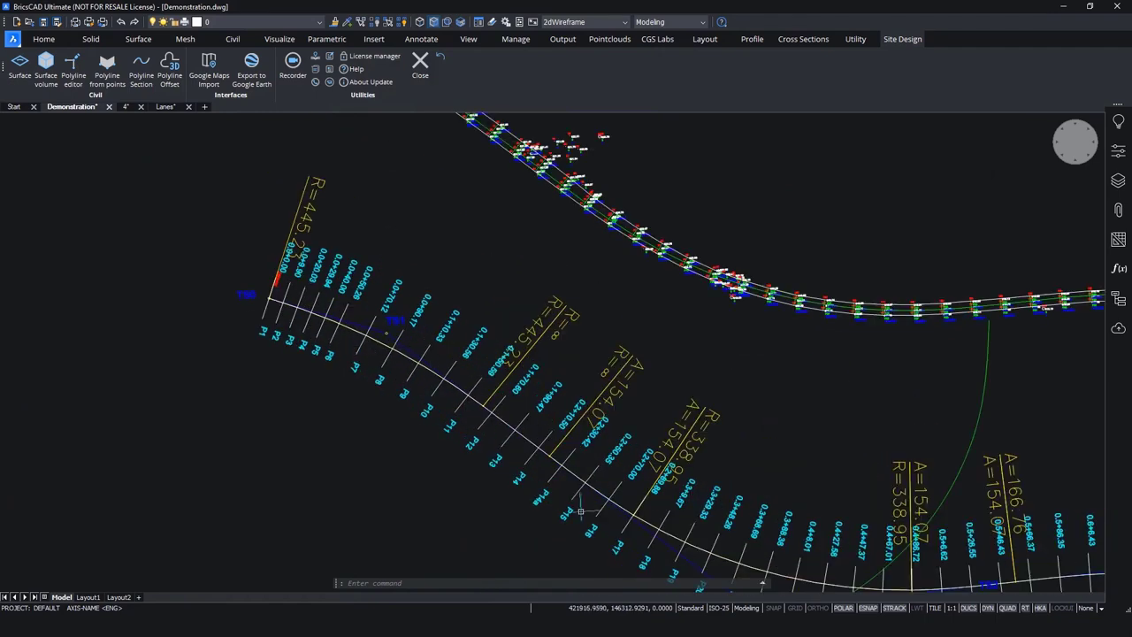
click(165, 106)
key(ctrl+a)
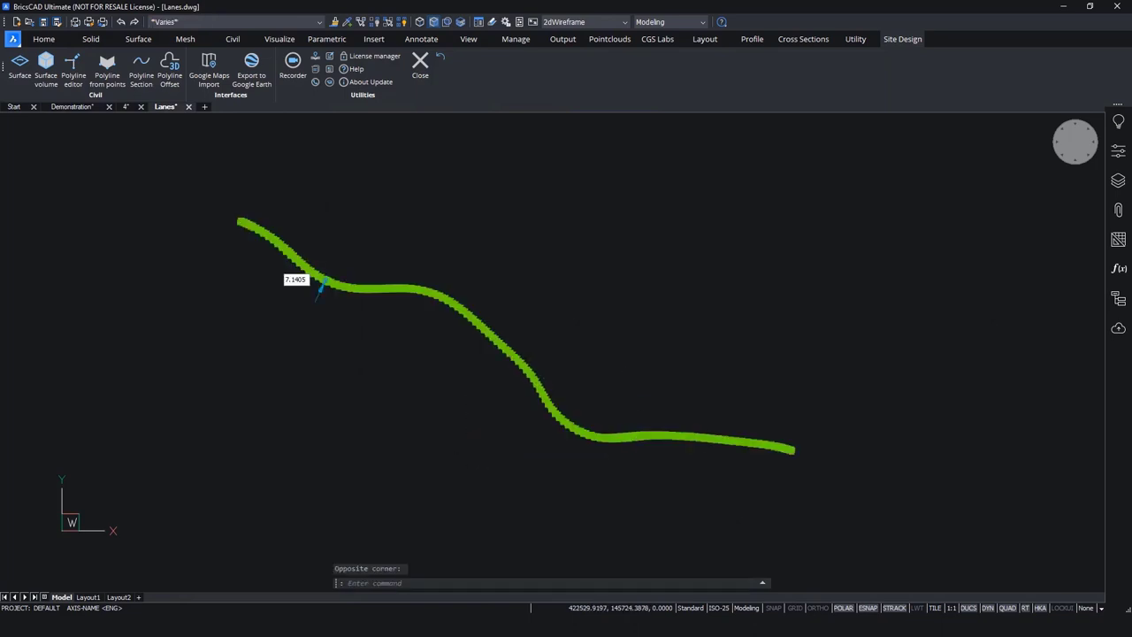
click(73, 106)
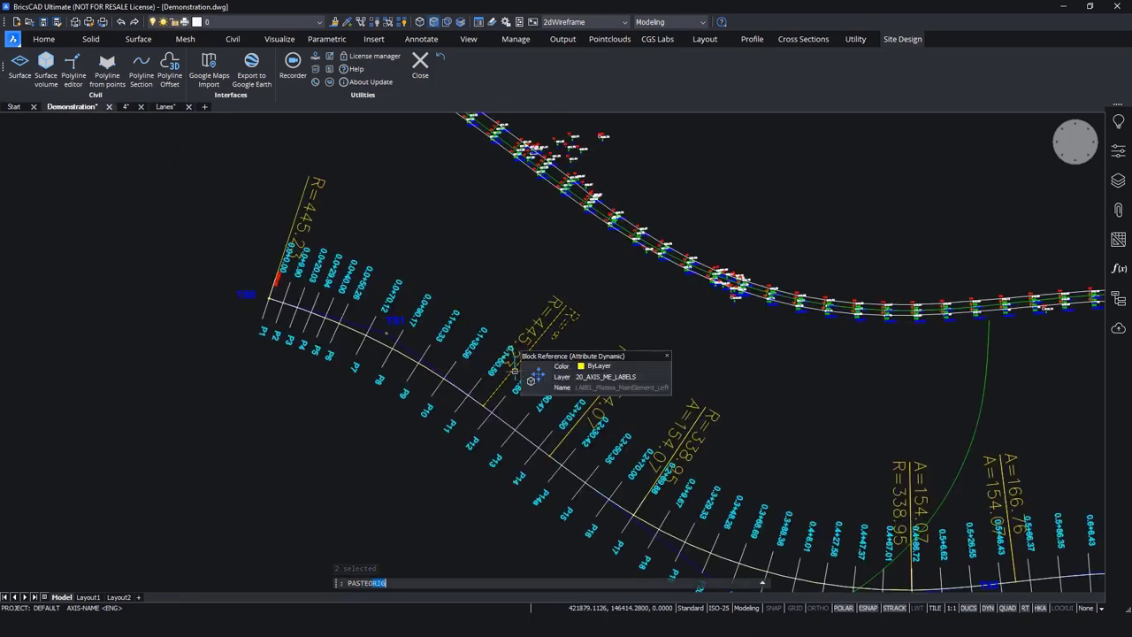
key(Return)
scroll(417, 340, down, 5)
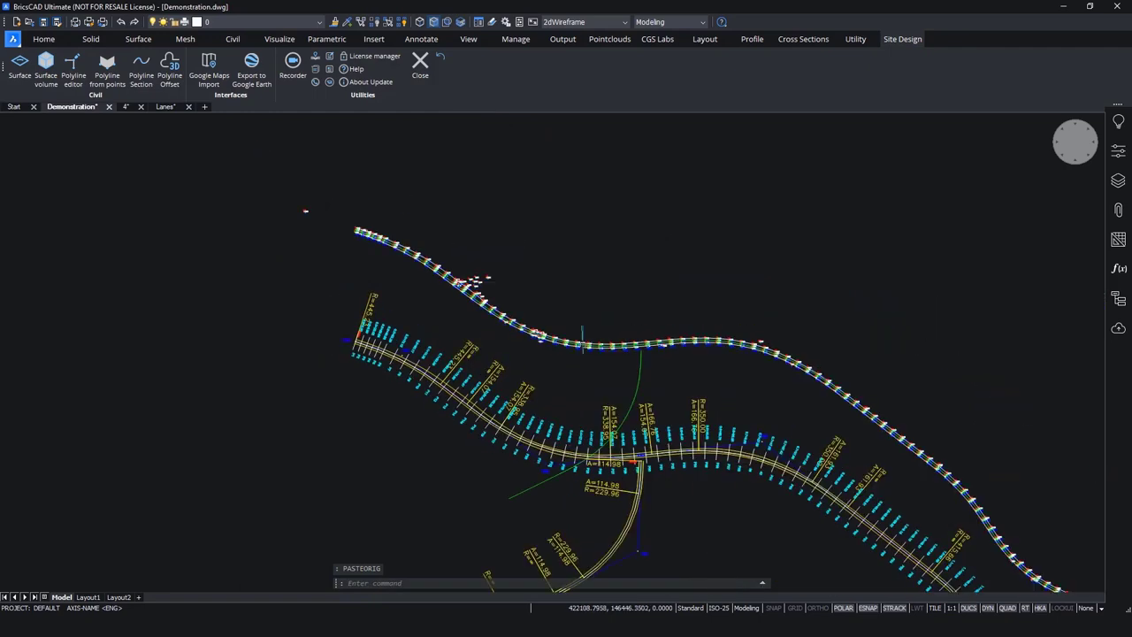
click(1075, 142)
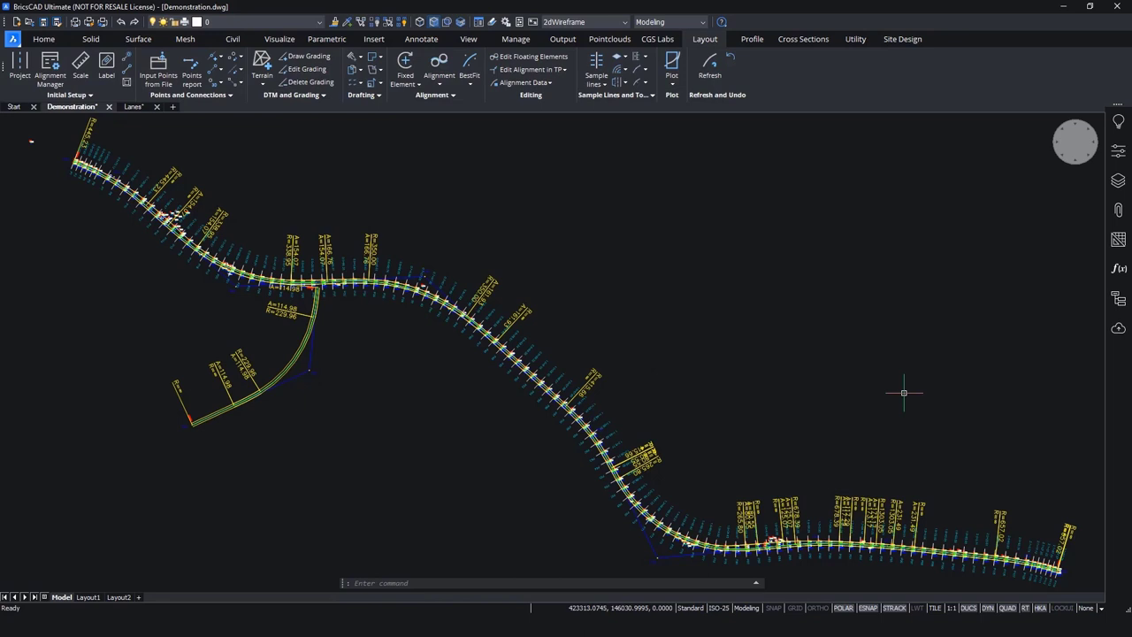
- Draw the AXIS terrain profile from P1 to P114 at scales 1000/100, elevations 599 to 625, with lane widths and widenings, beside the road
click(752, 40)
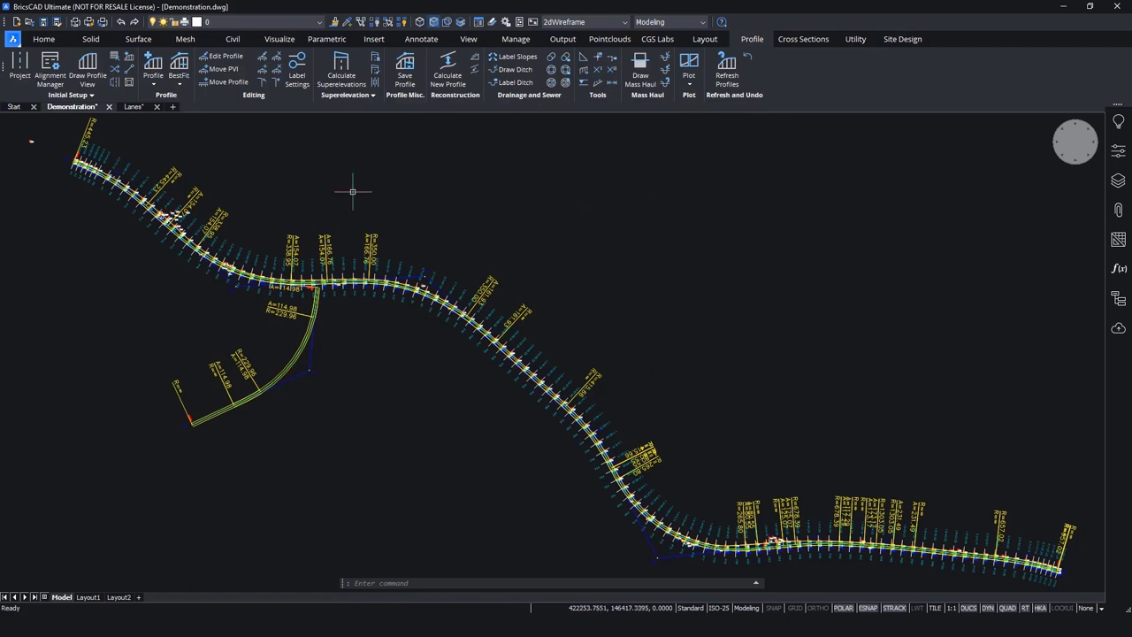
click(50, 64)
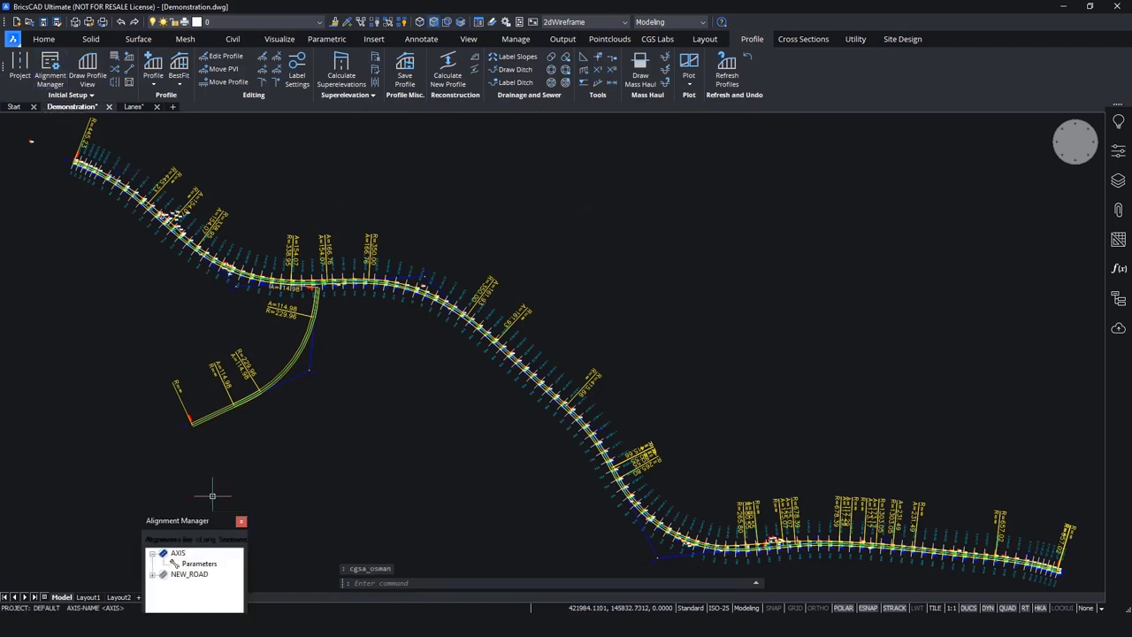
drag(181, 520, 180, 329)
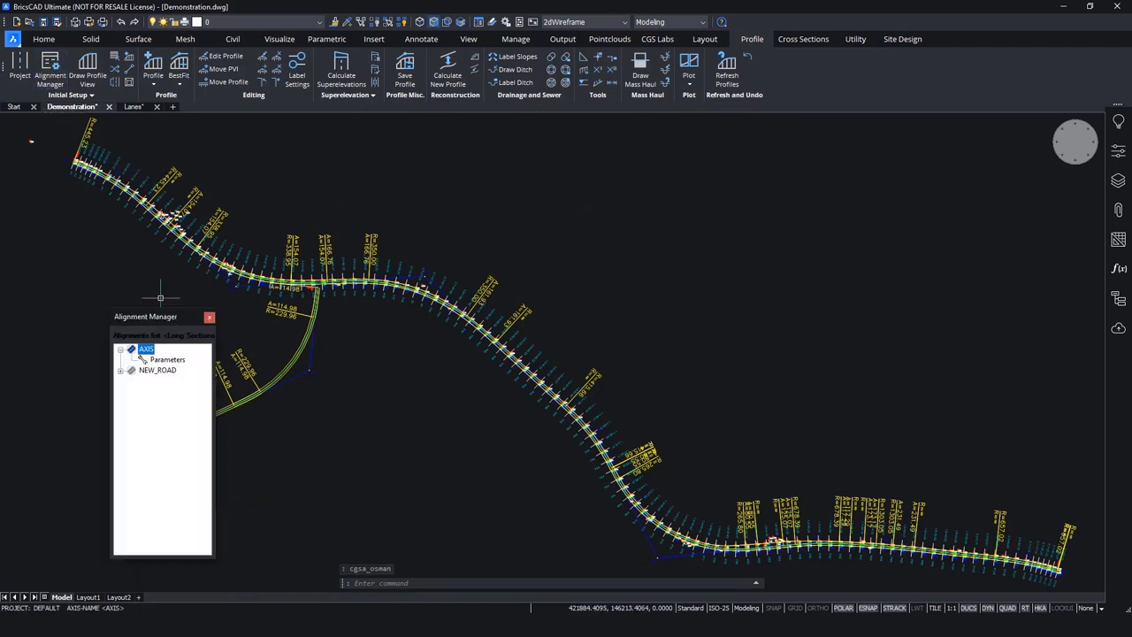
click(87, 64)
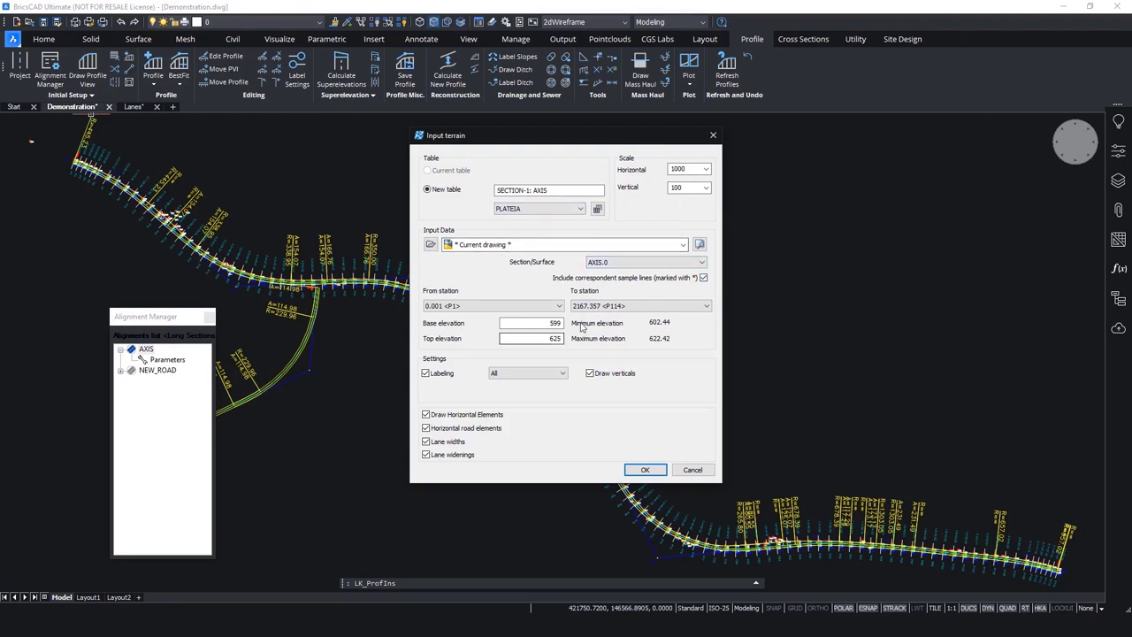
click(645, 470)
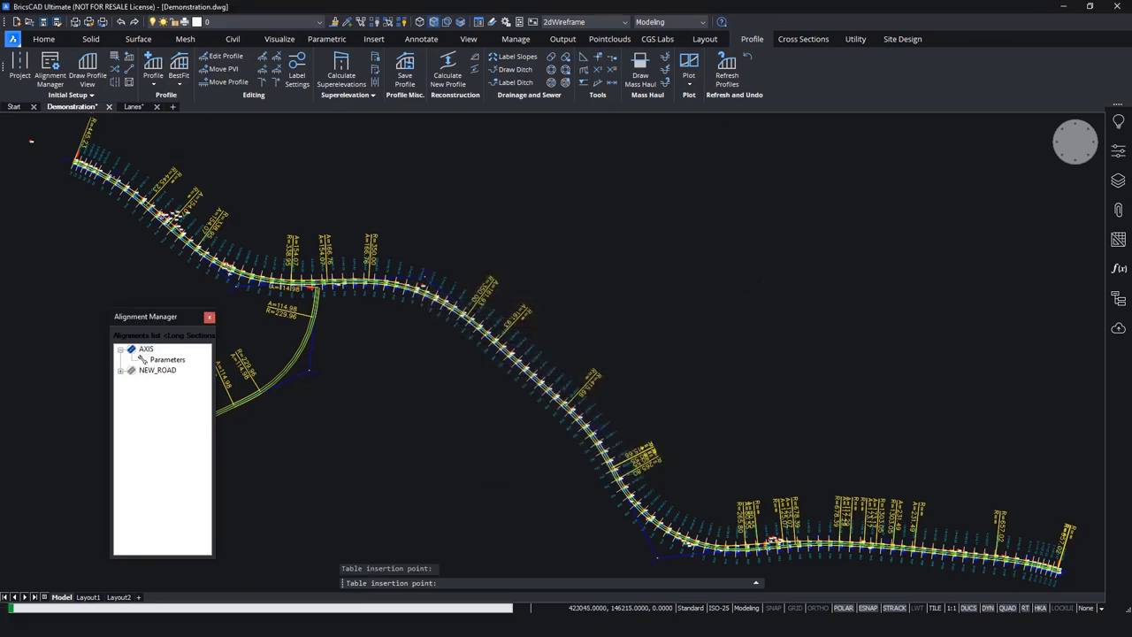
click(764, 296)
- Examine the AXIS long section's terrain line, elevation scale and table rows, including horizontal elements, roadway width and expansions
scroll(801, 258, up, 5)
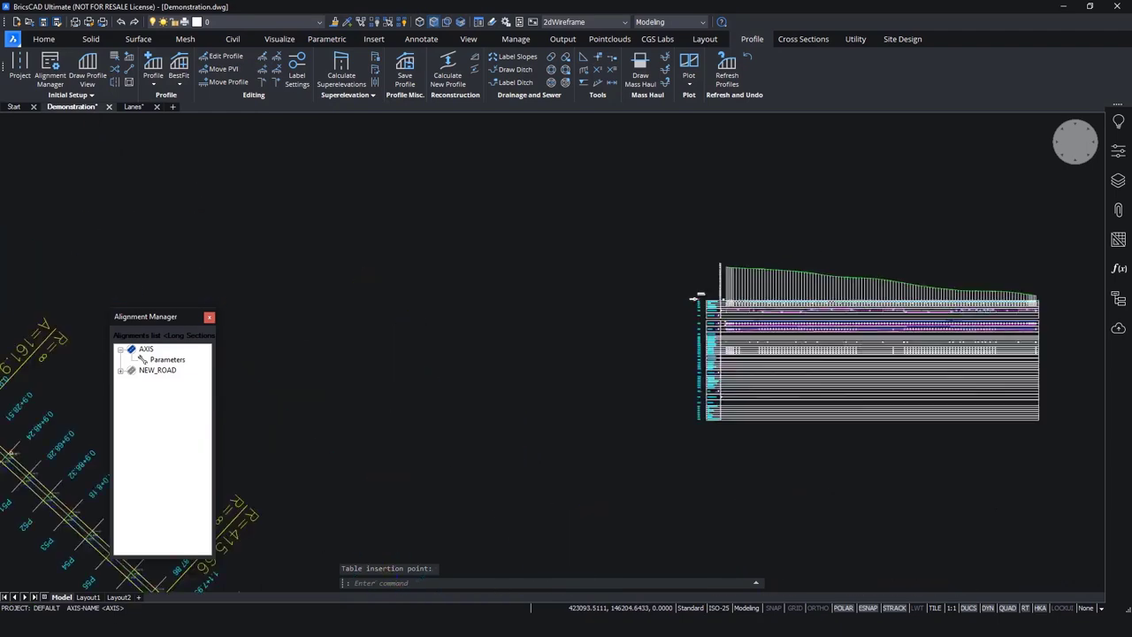
scroll(707, 228, up, 4)
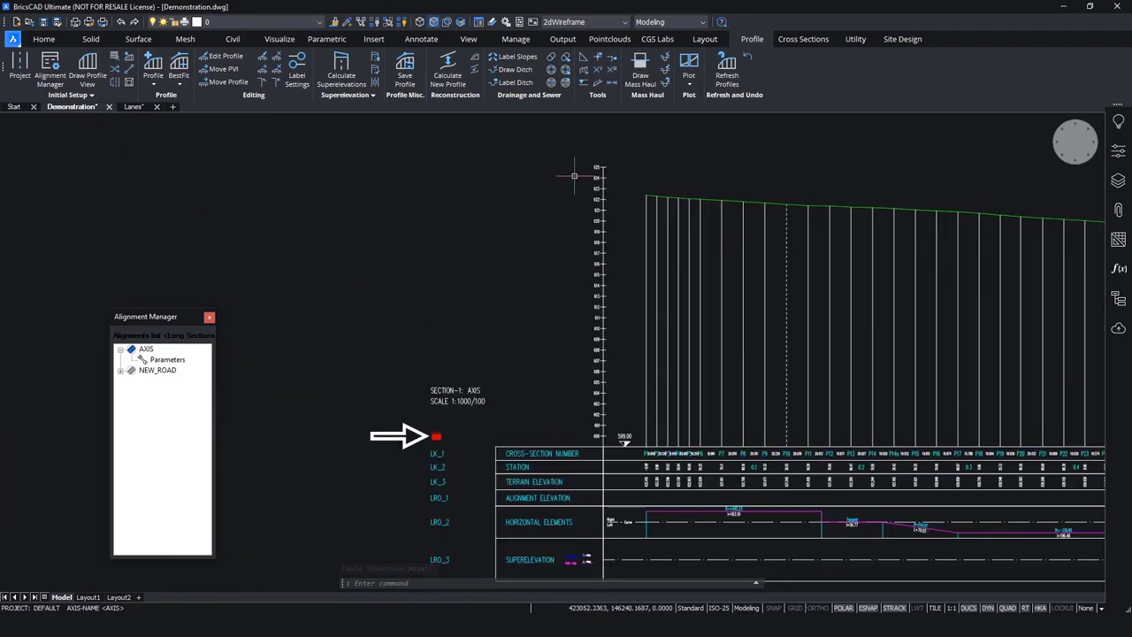
scroll(624, 175, down, 3)
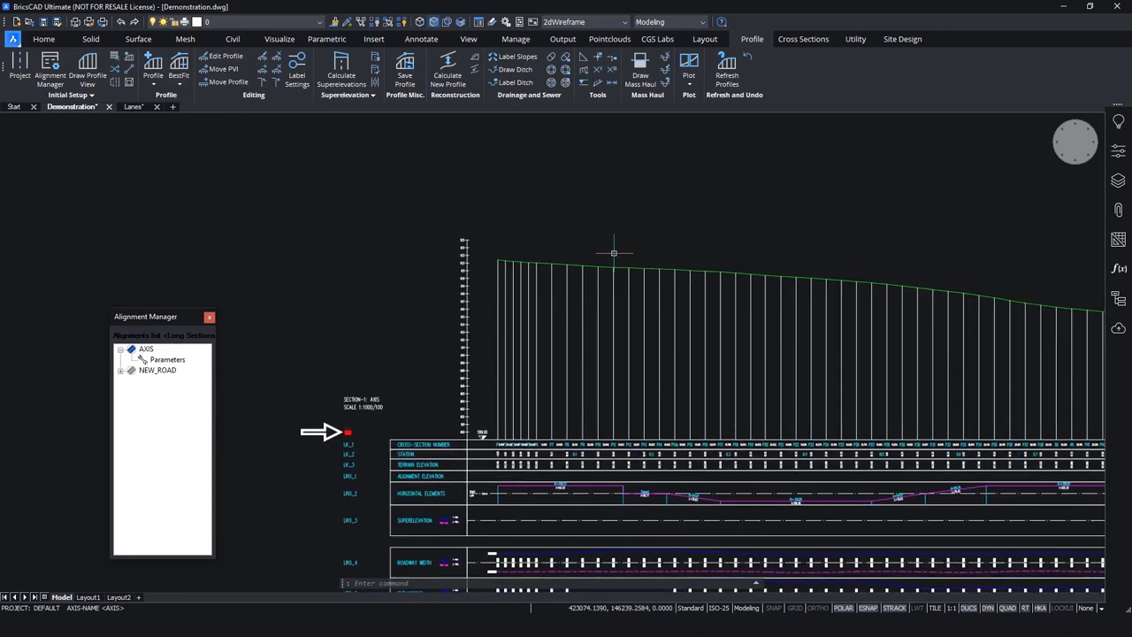
scroll(540, 264, up, 5)
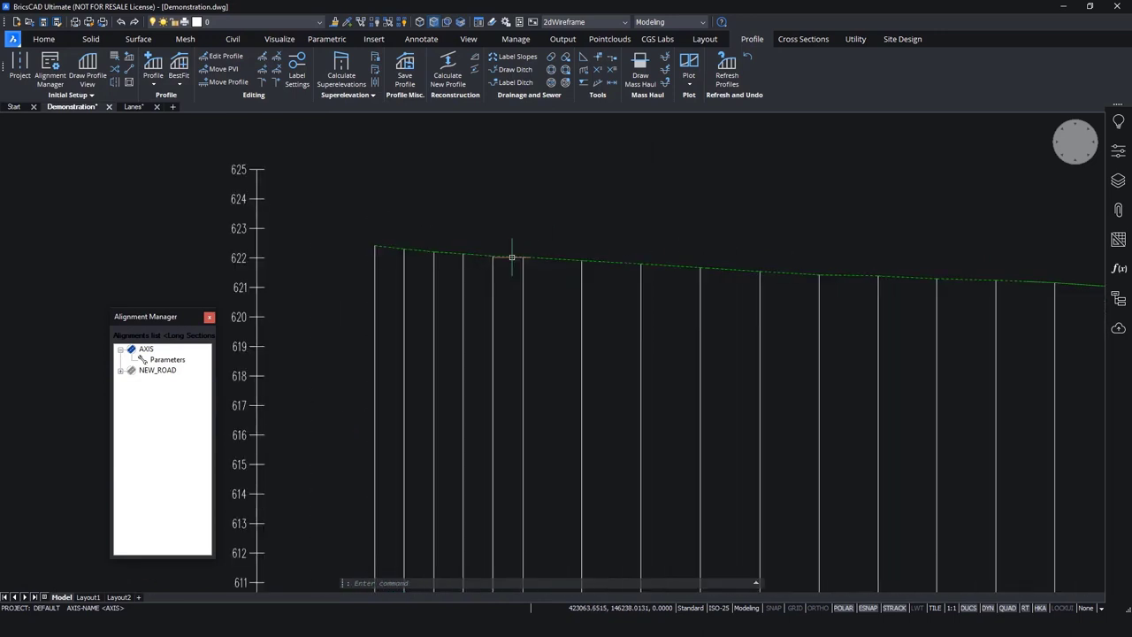
scroll(534, 262, down, 5)
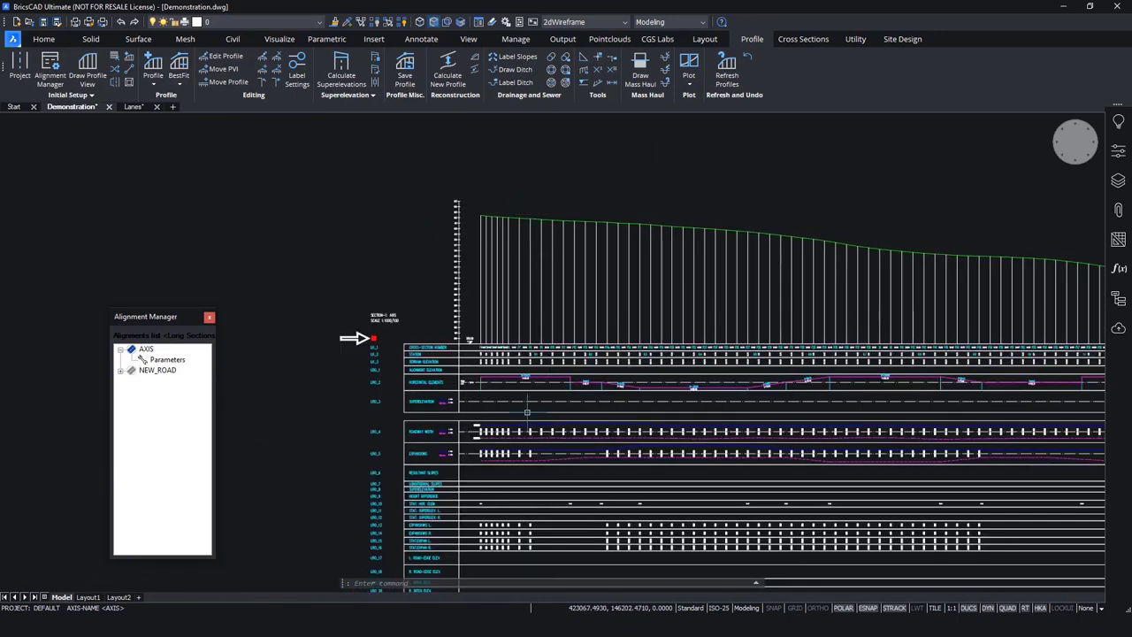
scroll(461, 391, up, 4)
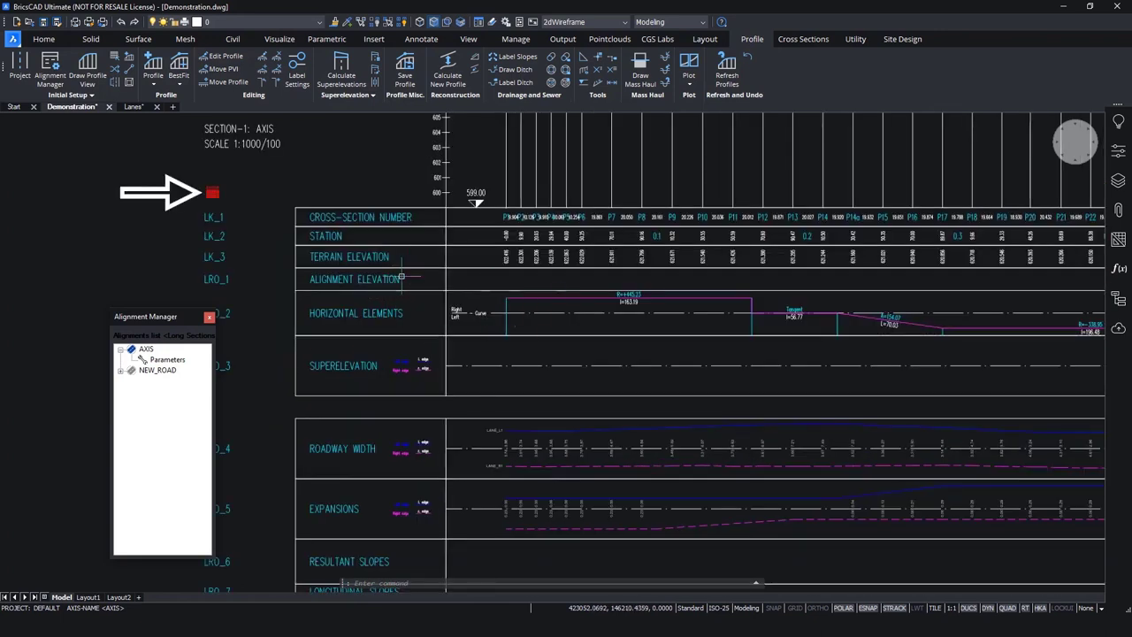
scroll(590, 431, down, 5)
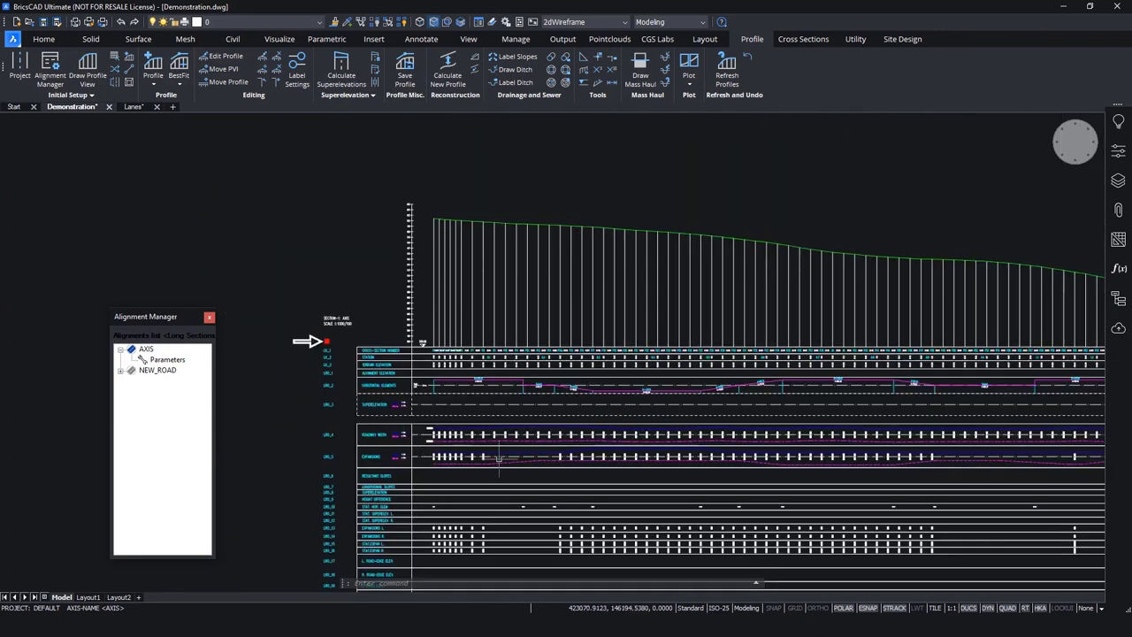
- Examine the AXIS long section and the surveyed left-edge, axis and right-edge elevations at the plan cross sections around P59 to P62
scroll(498, 459, up, 2)
scroll(443, 504, down, 2)
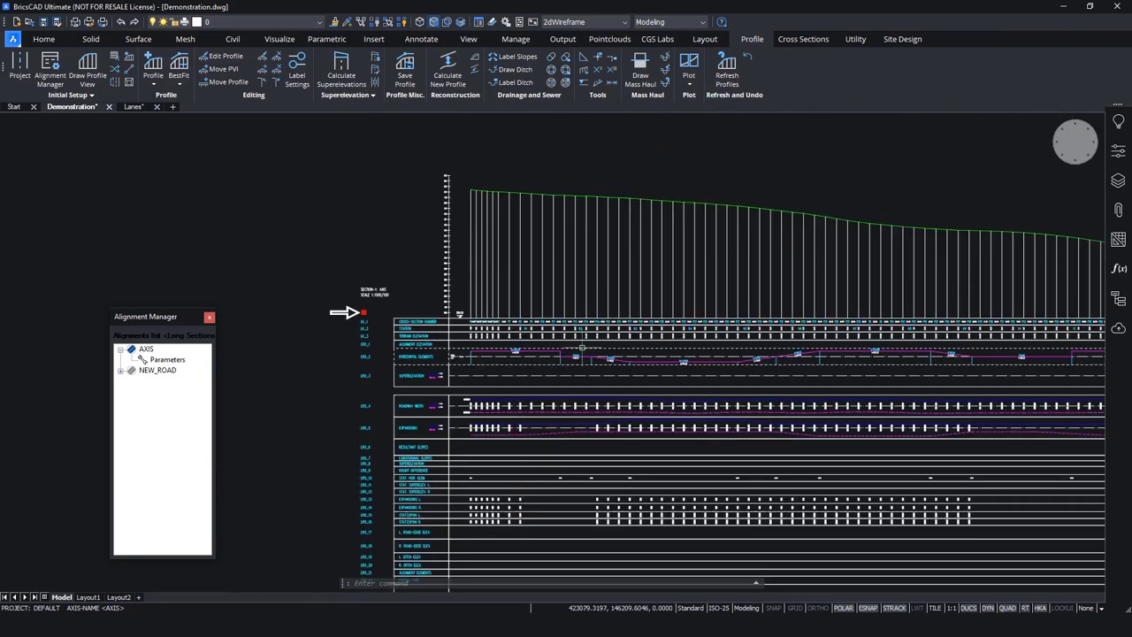
click(55, 82)
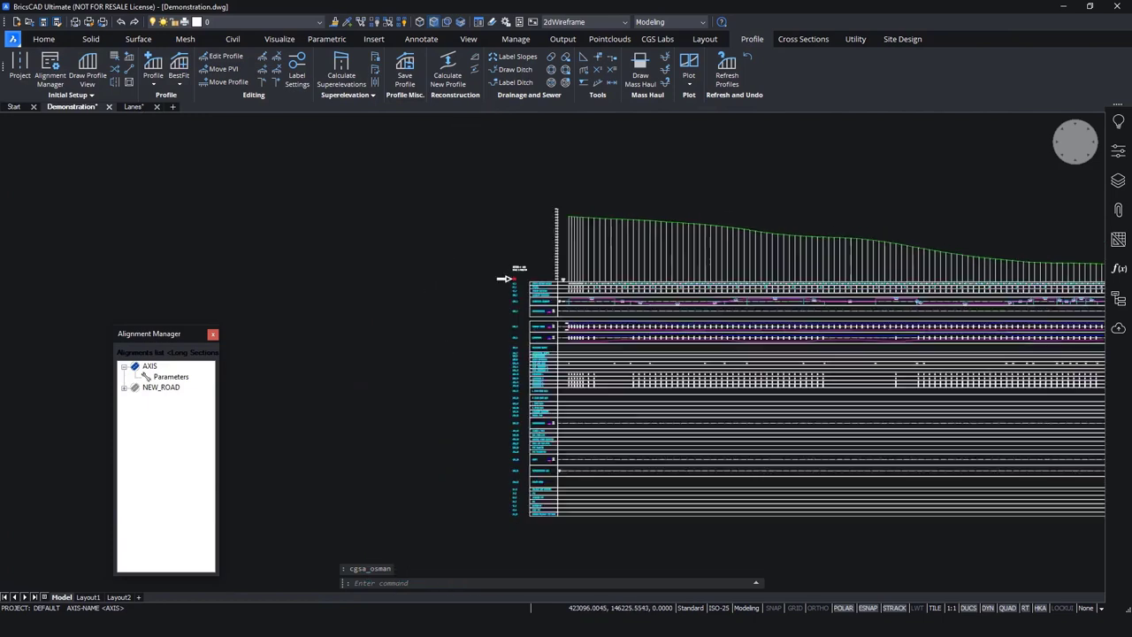
scroll(694, 261, down, 5)
scroll(251, 563, up, 3)
scroll(353, 505, up, 4)
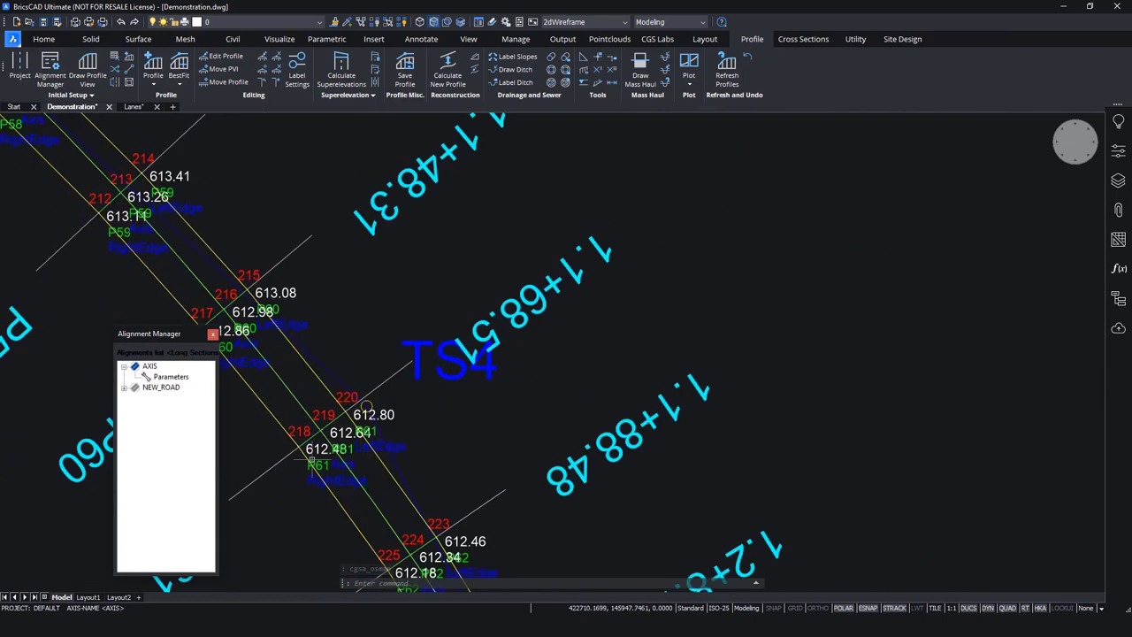
scroll(380, 453, down, 6)
scroll(363, 451, down, 3)
- Draw the existing superelevations from the AXIS.0 cross sections using the roadway definition with edge attribute REDGE and centerline attribute ROADWAY
scroll(480, 367, up, 7)
scroll(387, 425, up, 4)
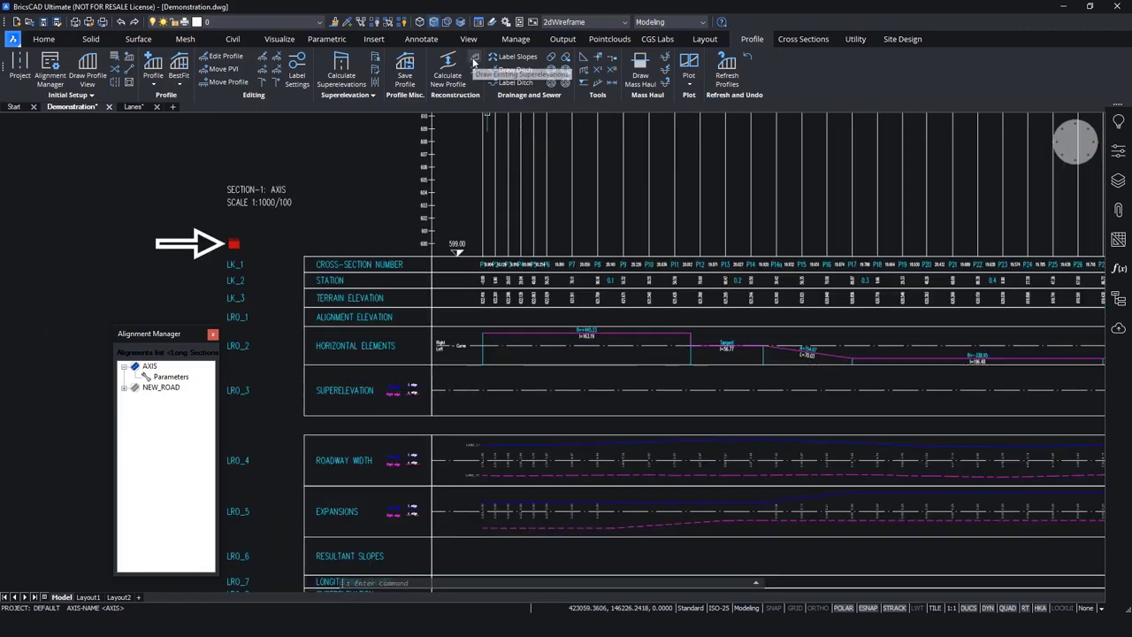
click(474, 59)
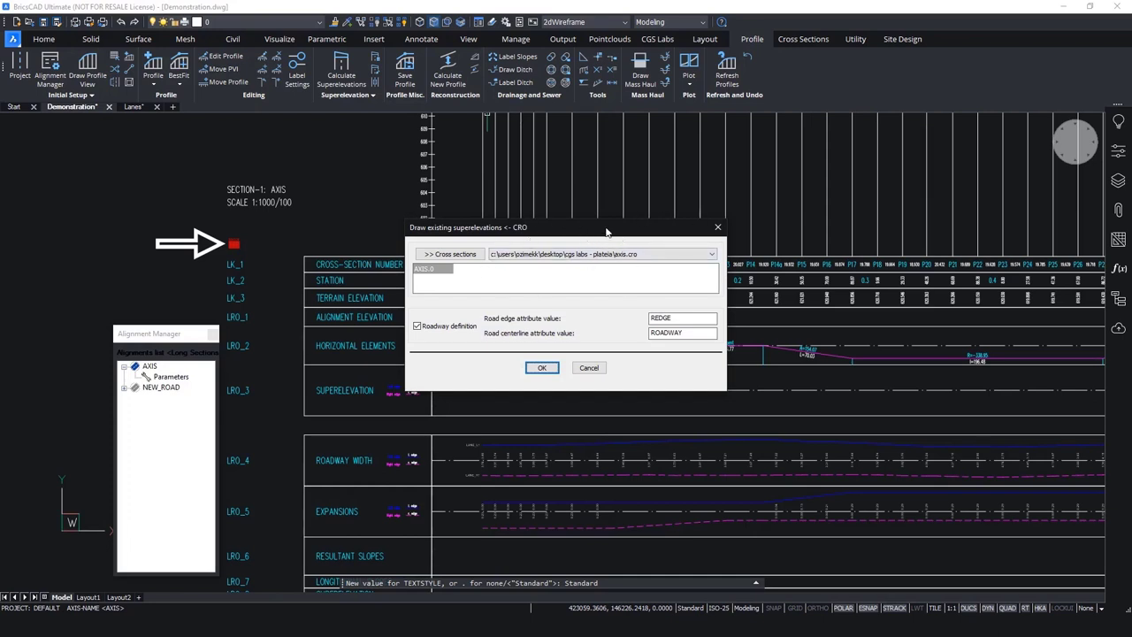
click(542, 367)
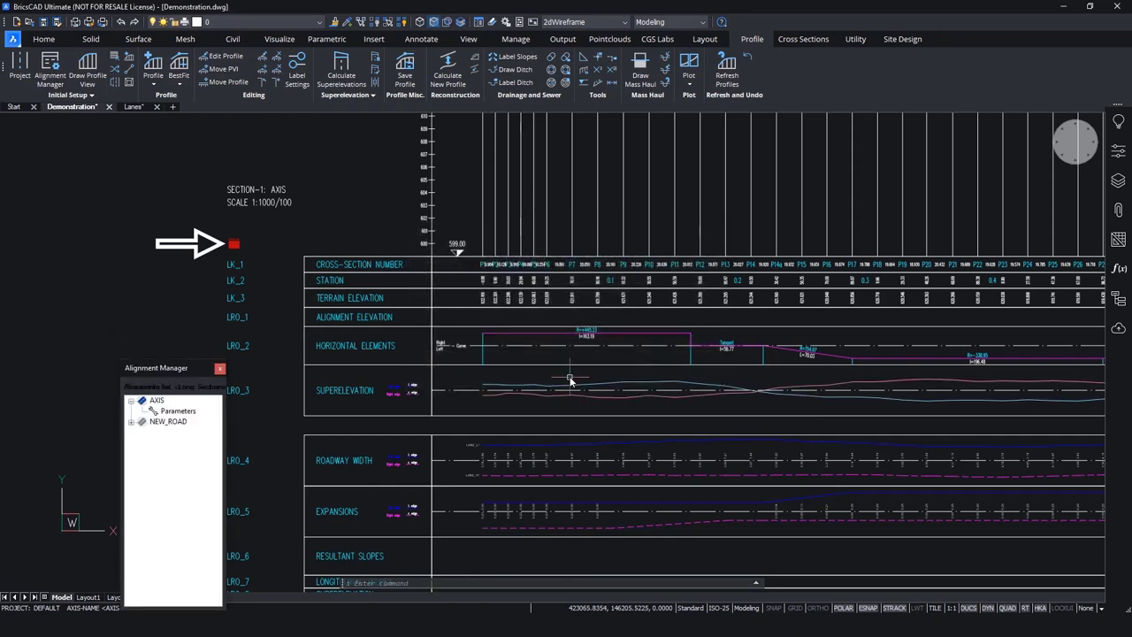
scroll(458, 389, up, 3)
scroll(459, 394, up, 2)
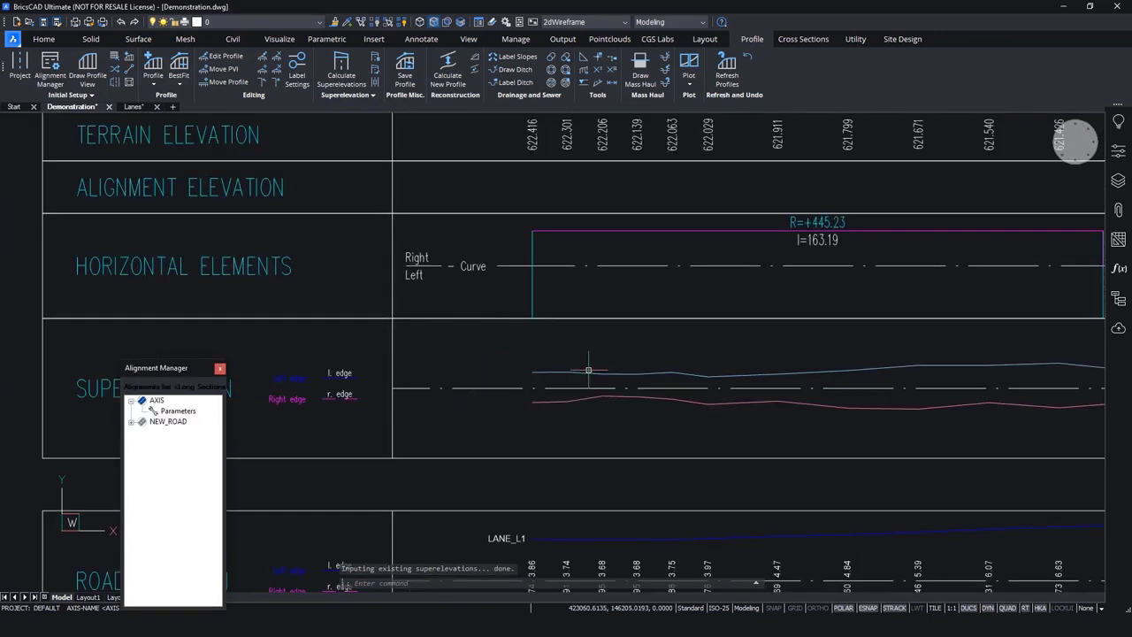
scroll(544, 367, down, 3)
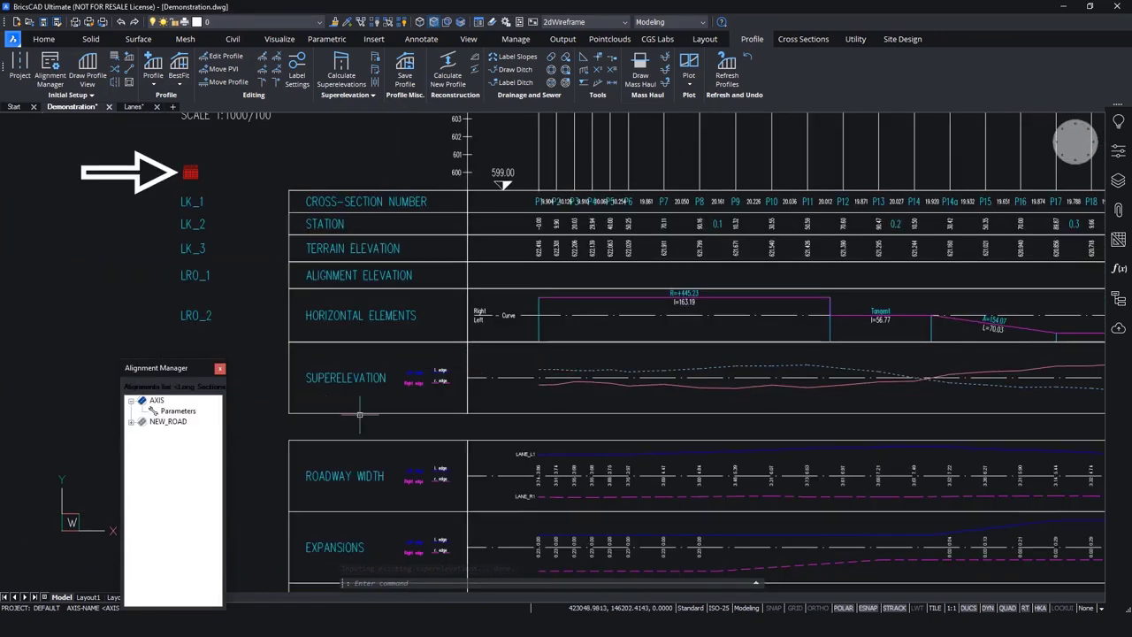
- Convert the left-edge polyline in the superelevation row to superelevations for LANE_L1, using the terrain line as vertical alignment
click(467, 343)
text(31K4)
key(Return)
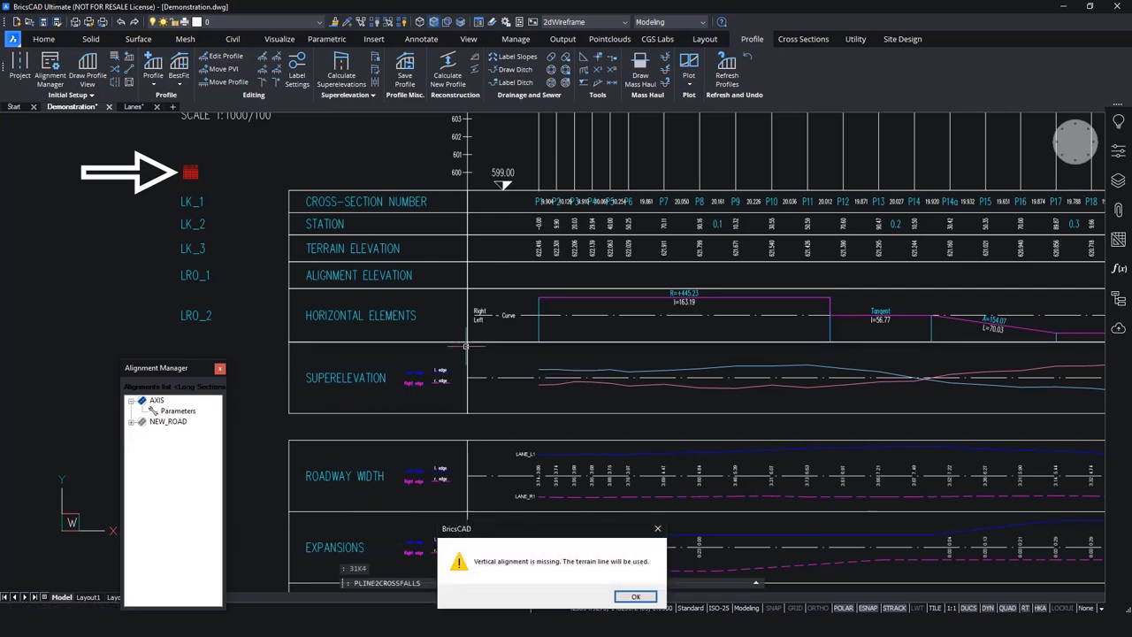
click(635, 597)
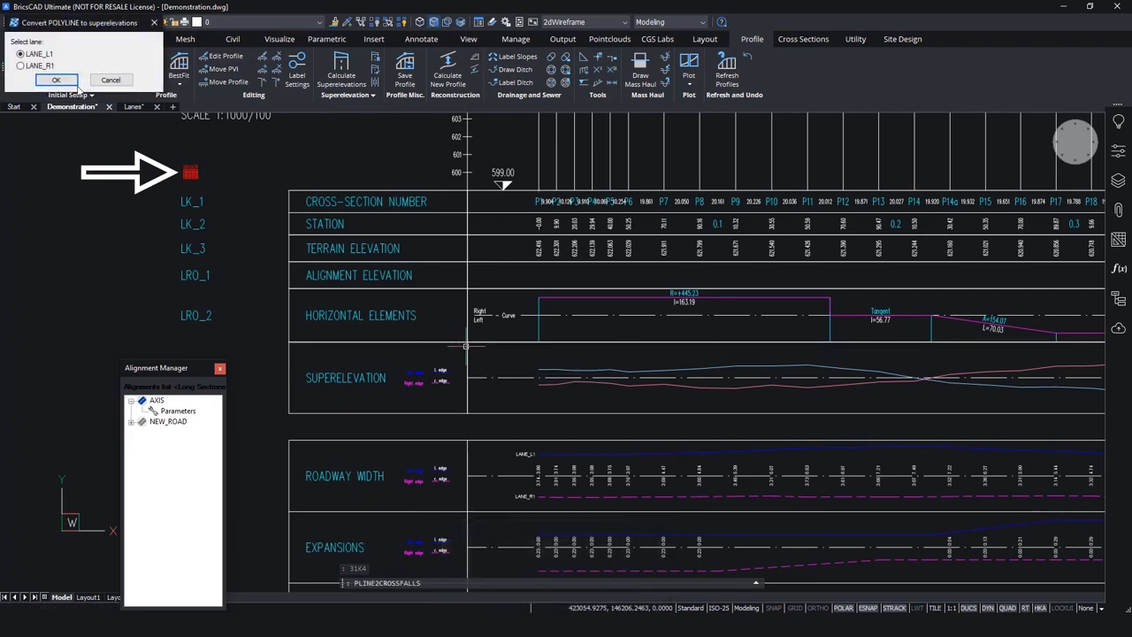
click(56, 81)
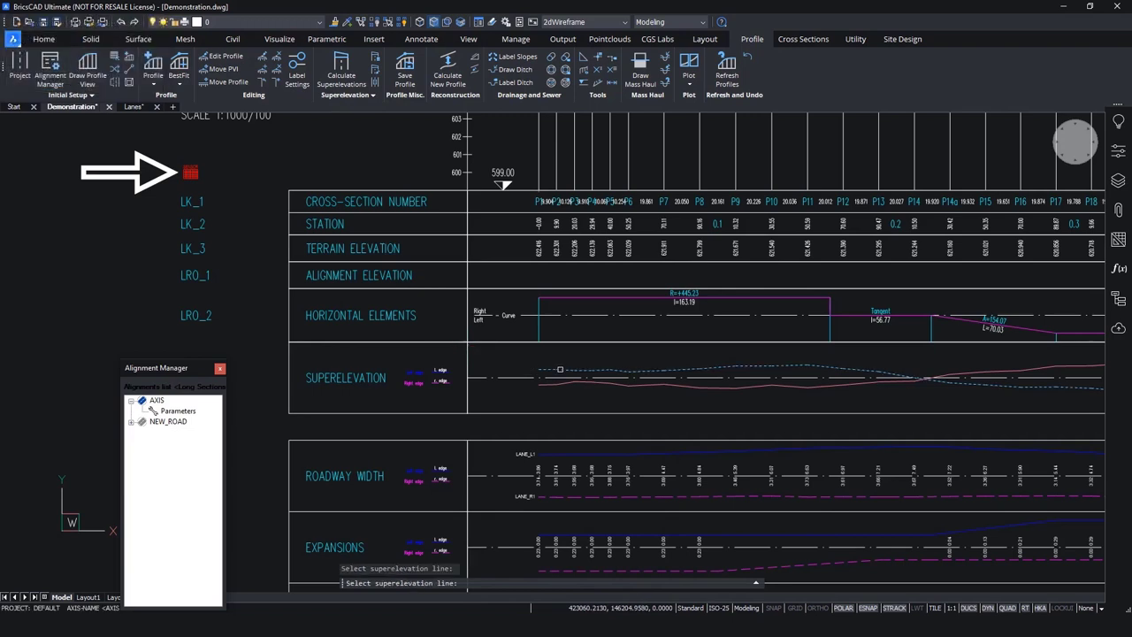
click(560, 370)
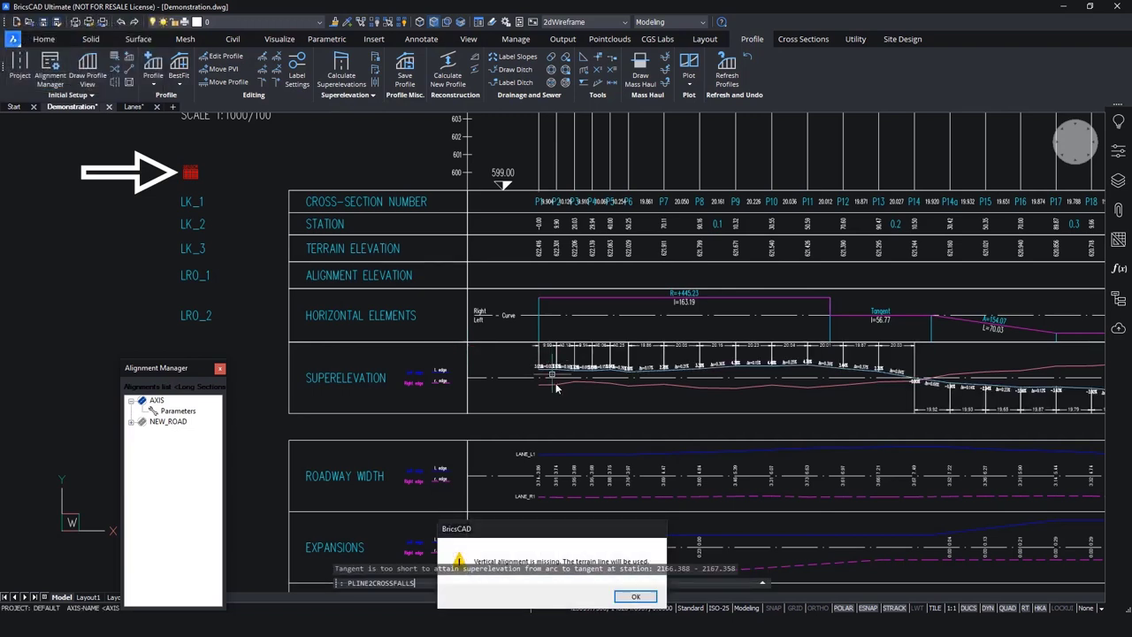
- Convert the right-edge polyline in the superelevation row to superelevations for LANE_R1, using the terrain line
key(Return)
click(57, 81)
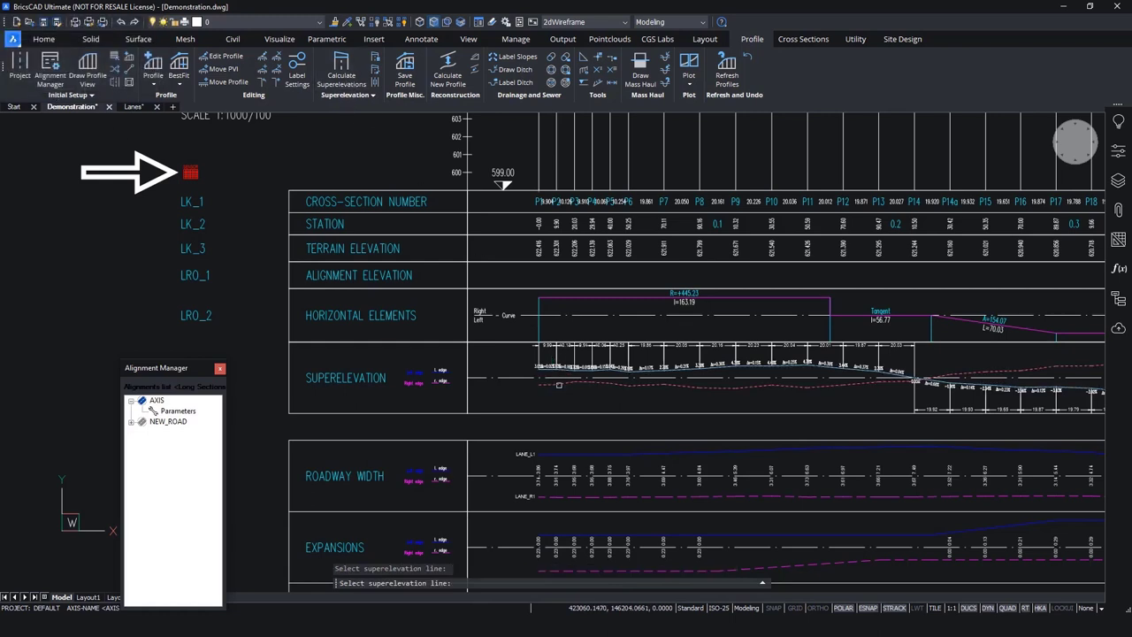
click(561, 385)
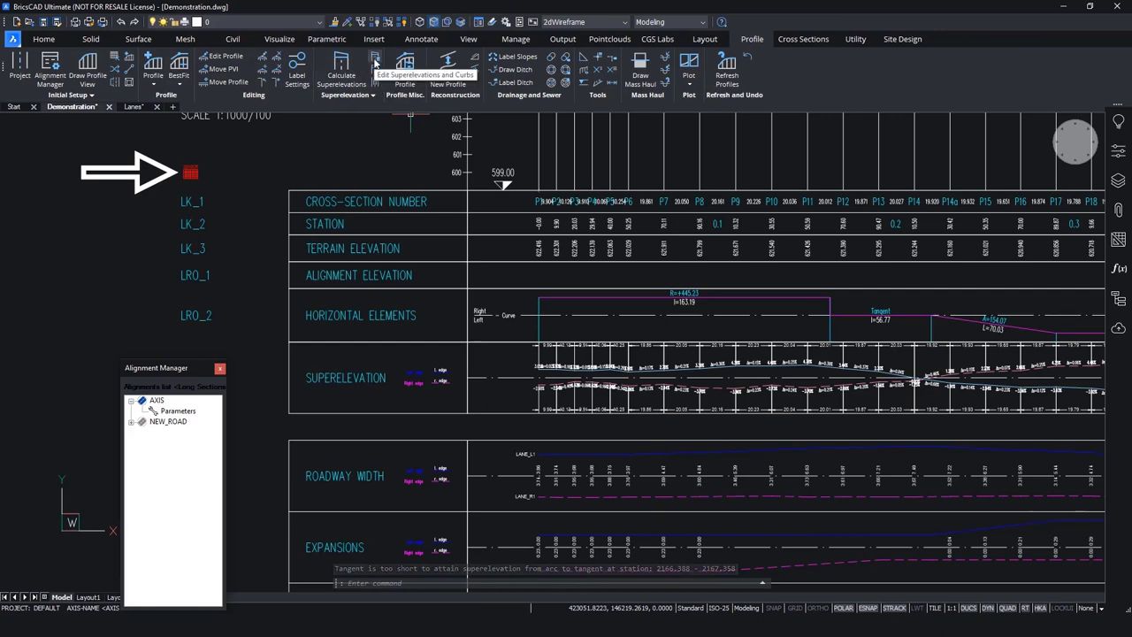
scroll(624, 257, down, 5)
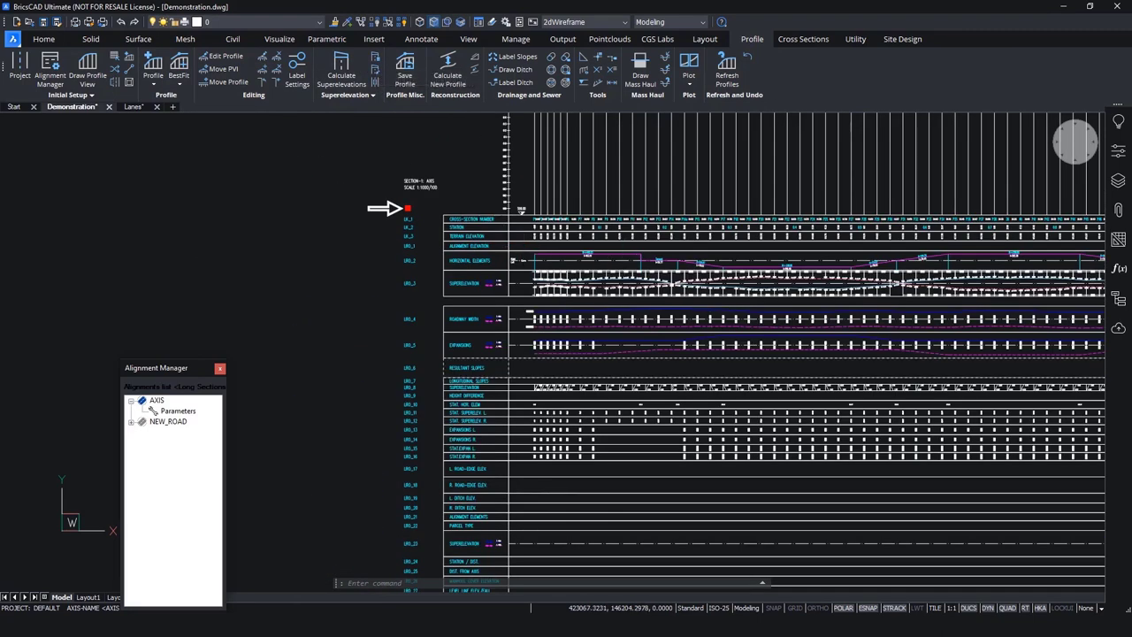
scroll(575, 277, up, 5)
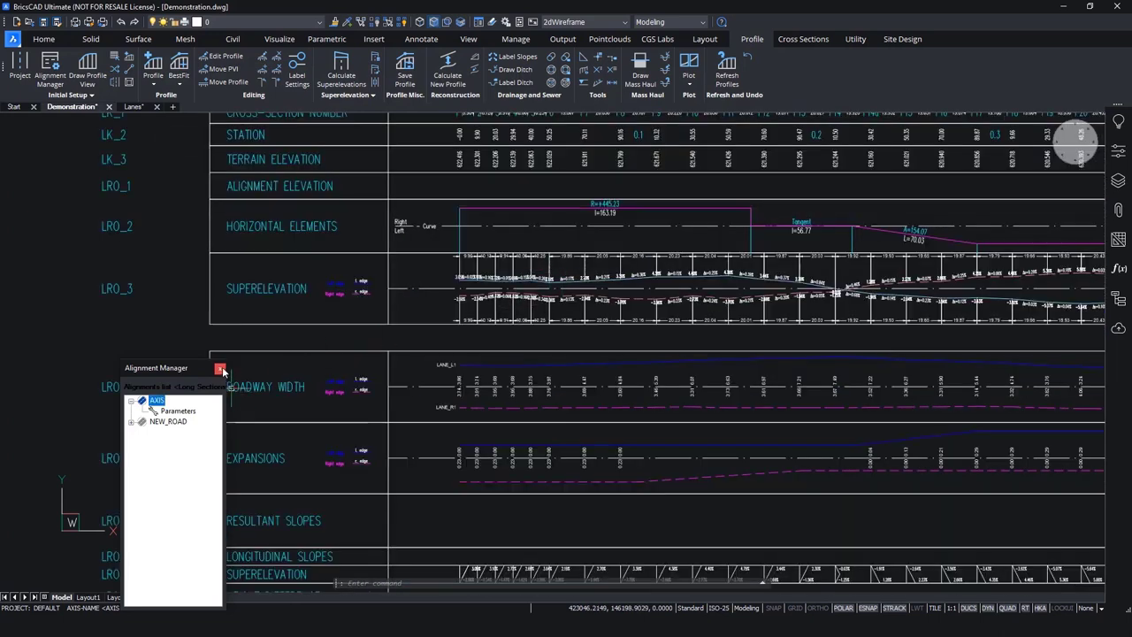
- Close the Alignment Manager and start the new-profile reconstruction calculation for AXIS, accepting the terrain line as vertical alignment
click(220, 368)
scroll(620, 354, down, 5)
scroll(620, 354, up, 2)
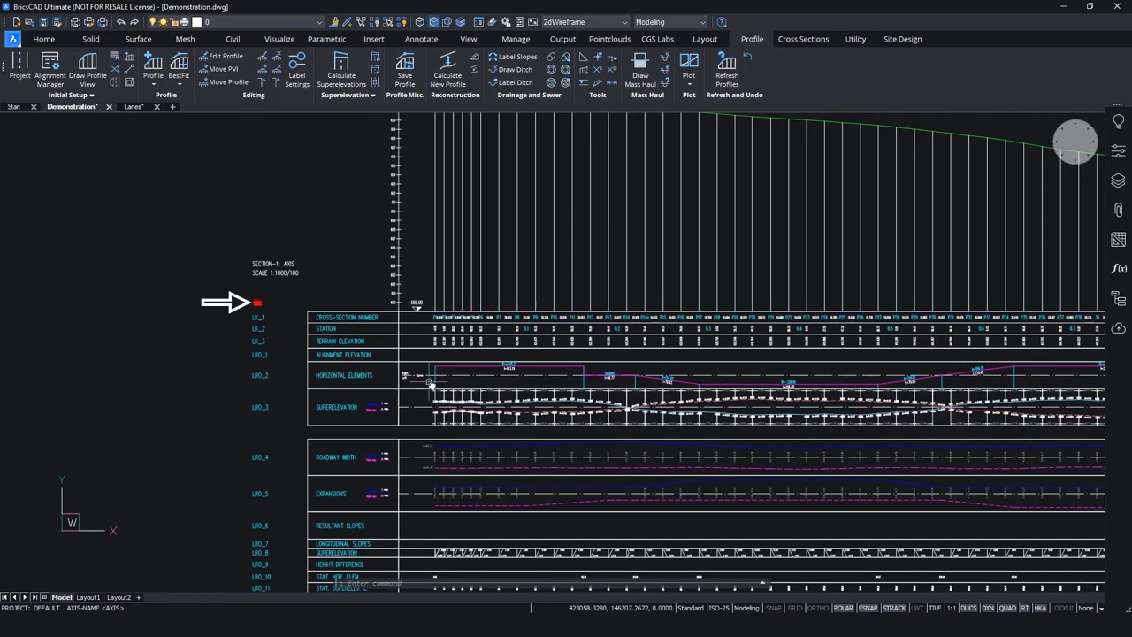
middle_drag(482, 127, 468, 224)
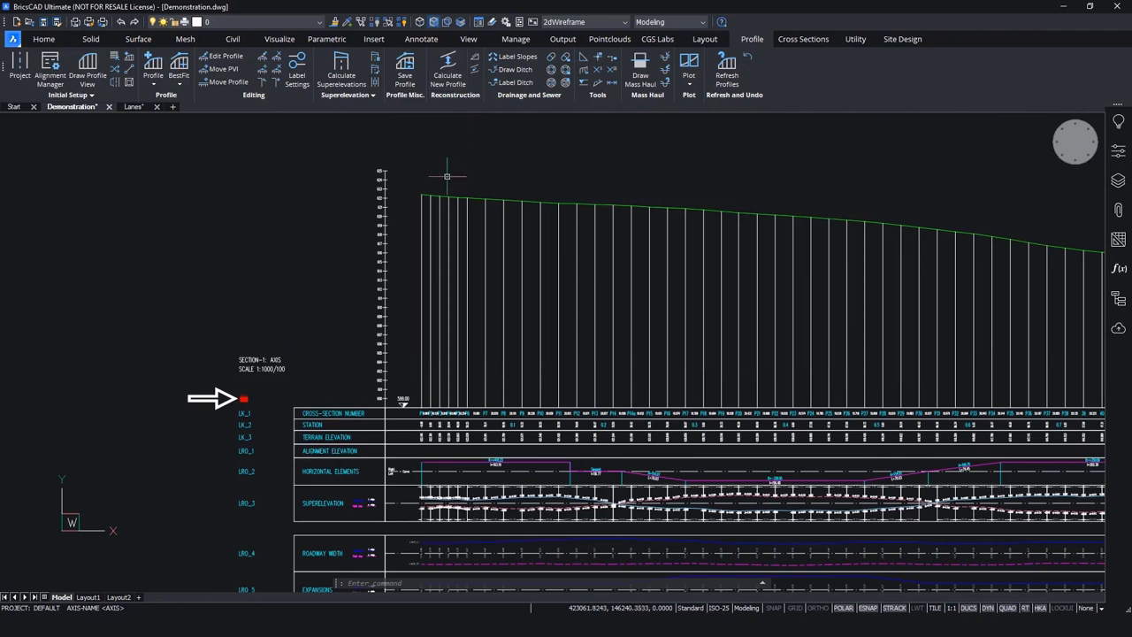
click(447, 71)
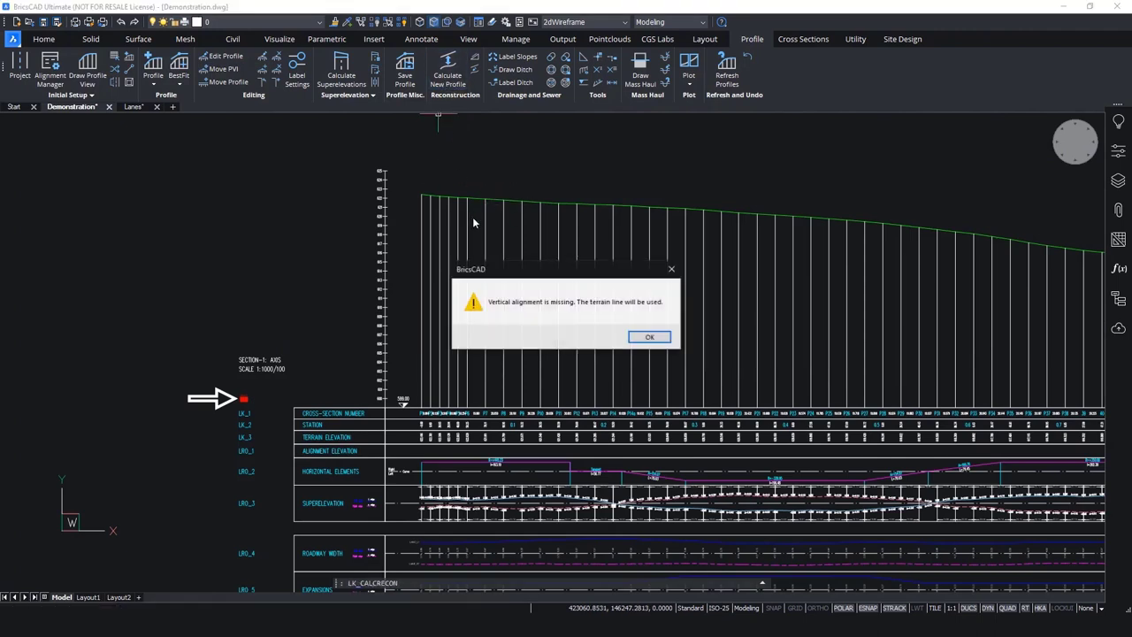
key(Return)
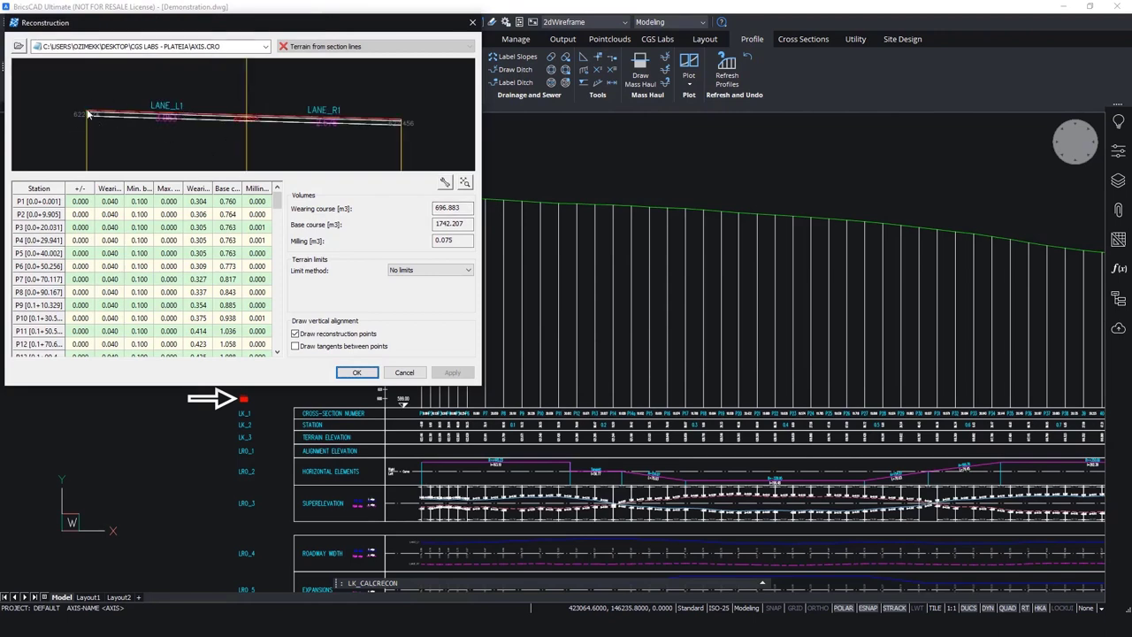
scroll(88, 118, up, 5)
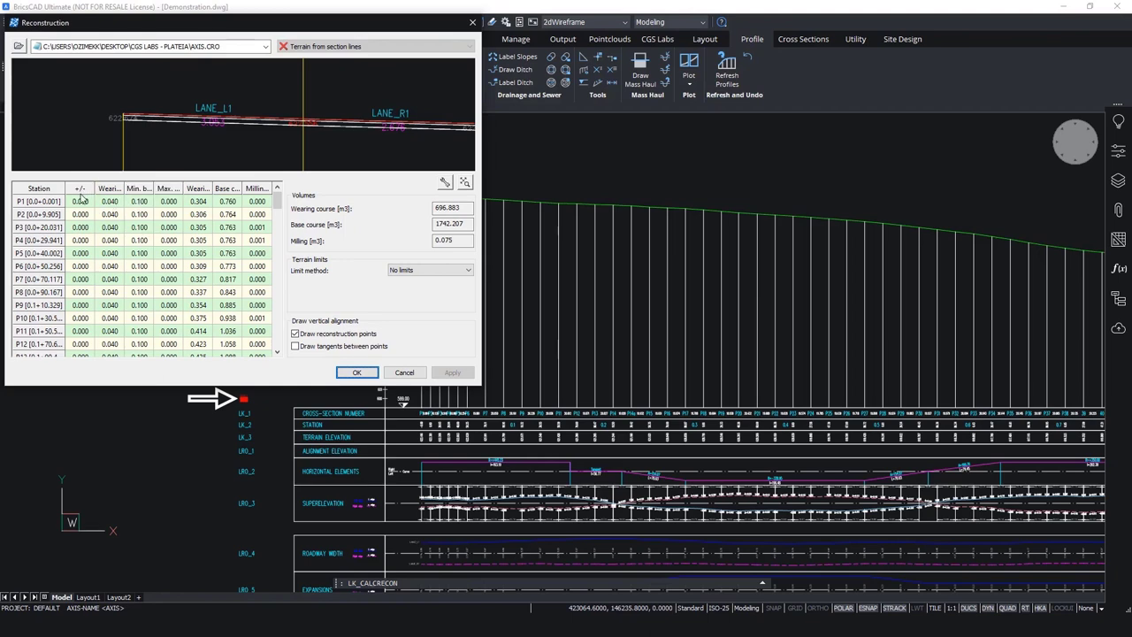
- Set the +/- value of all stations to -0.100 with the reconstruction calculator and draw the reconstruction points
click(81, 189)
right_click(82, 203)
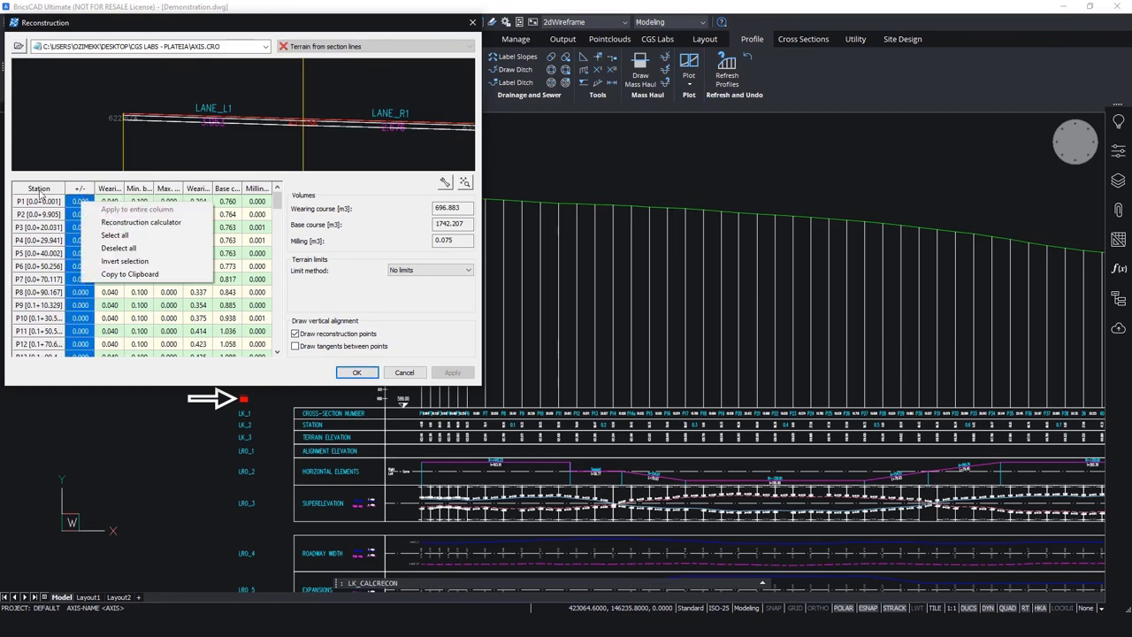
click(125, 223)
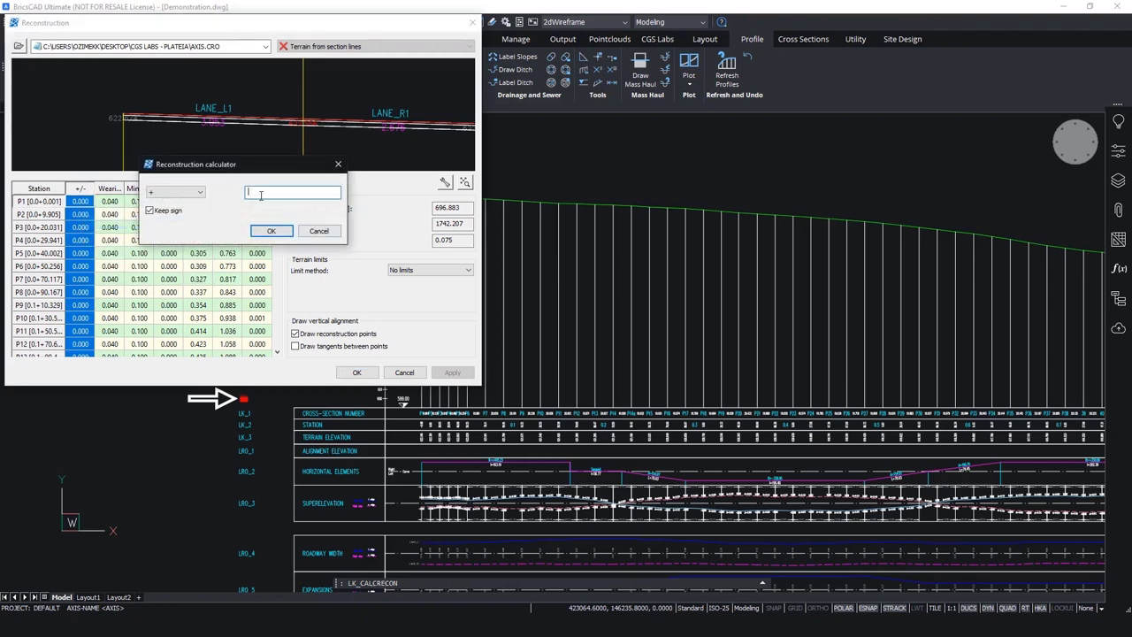
click(199, 192)
click(172, 221)
click(268, 231)
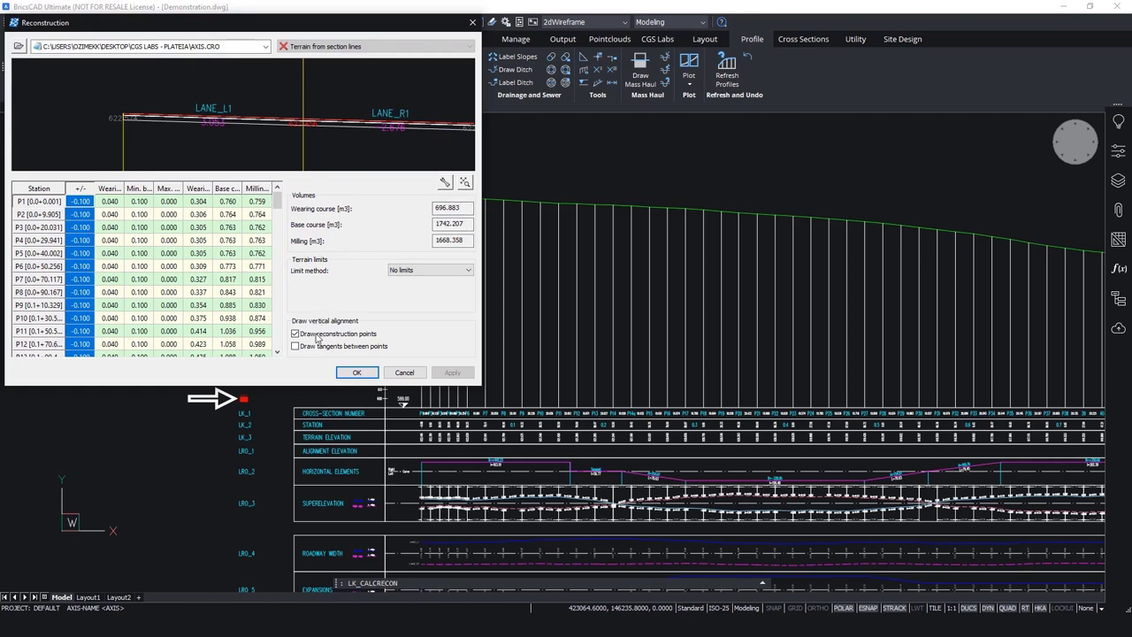
click(357, 373)
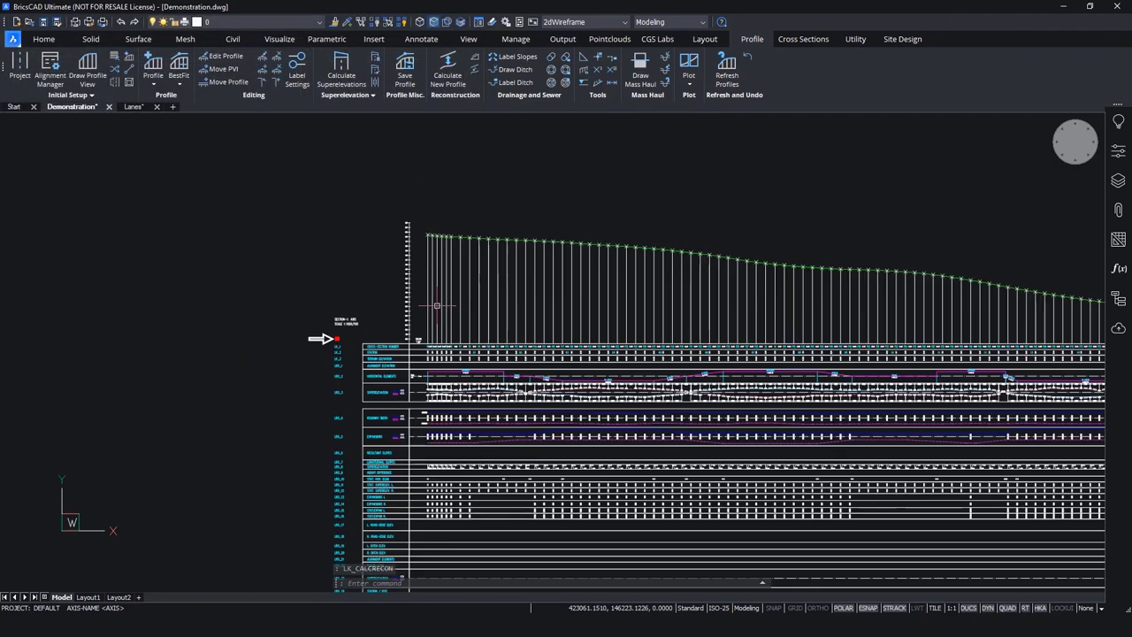
- Calculate a one-string best-fit profile for AXIS from the reconstruction points, with Parabola curves and the report shown
scroll(427, 233, up, 5)
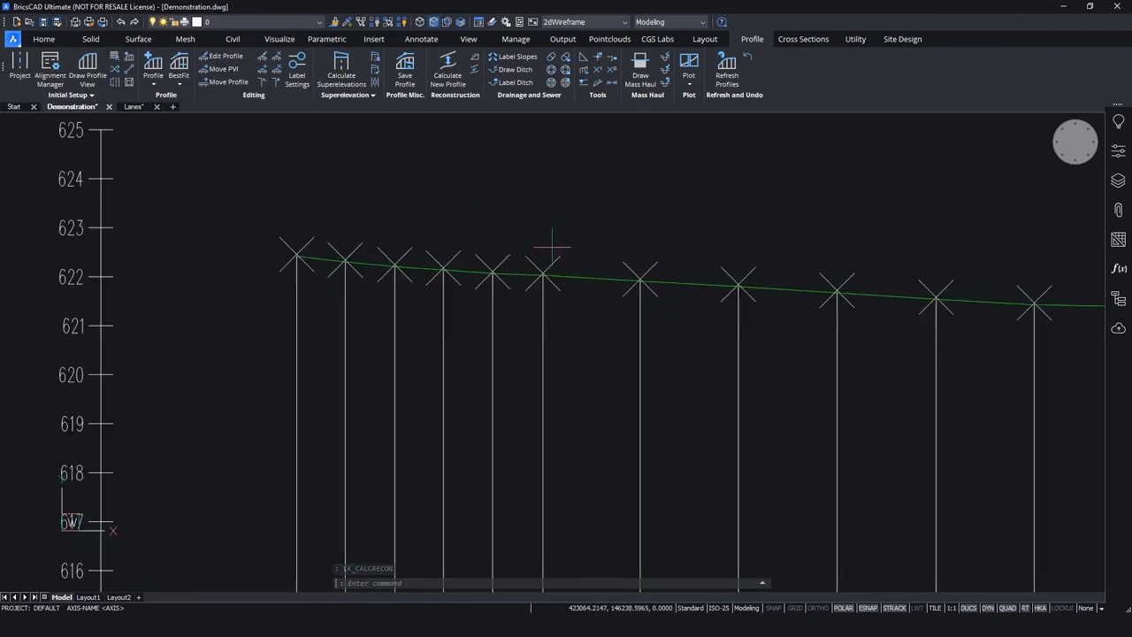
scroll(540, 301, down, 5)
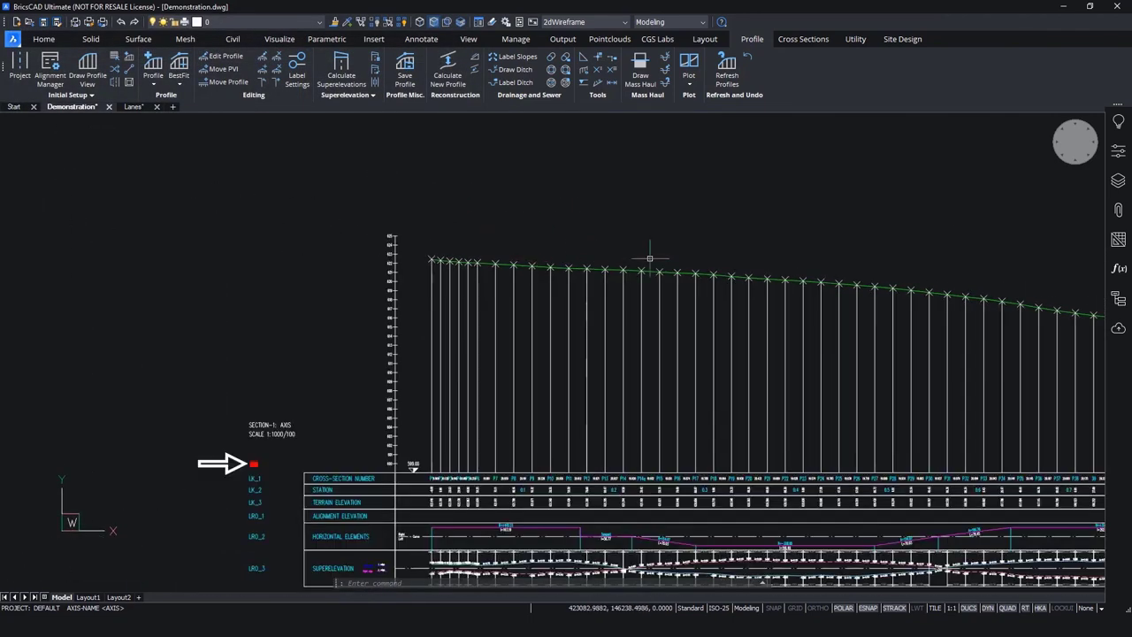
scroll(505, 244, down, 4)
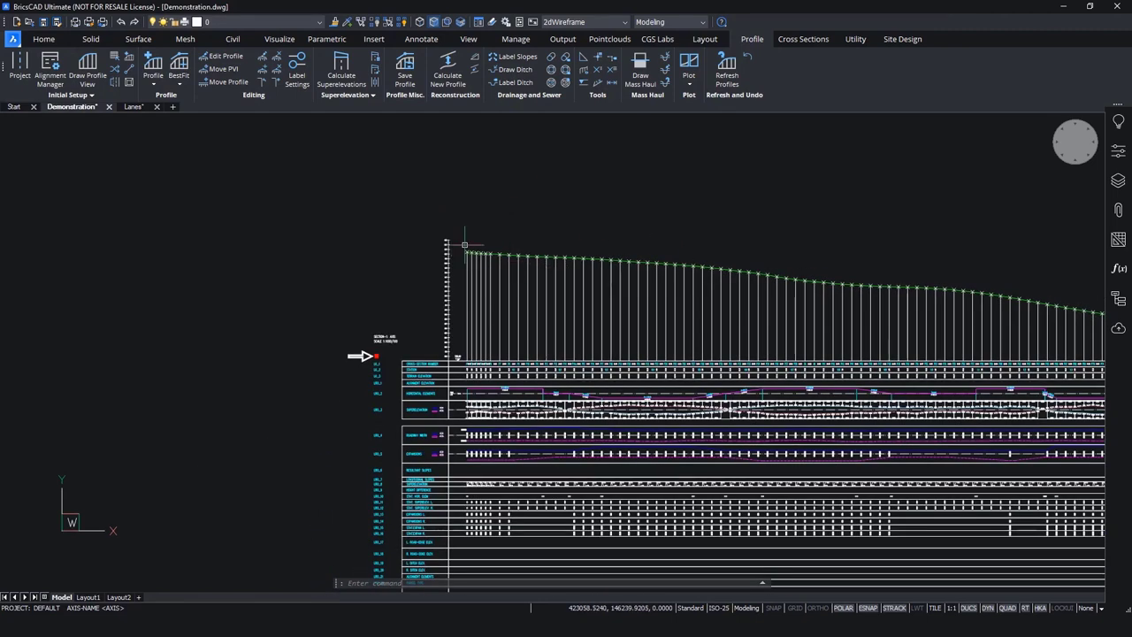
scroll(478, 245, down, 1)
scroll(543, 296, up, 2)
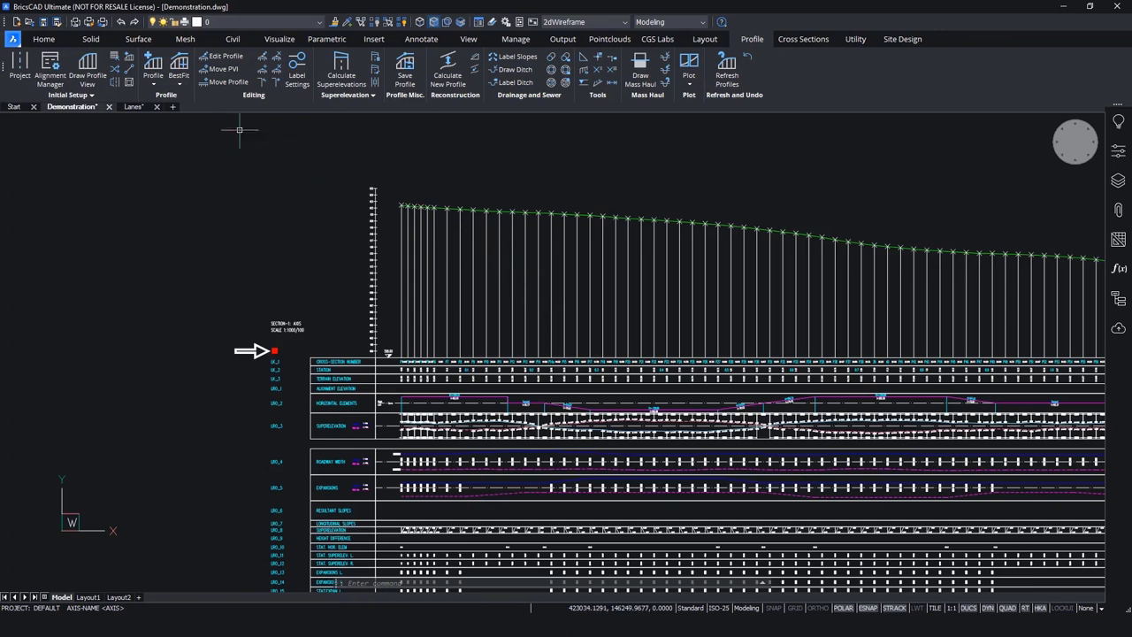
click(179, 79)
click(265, 104)
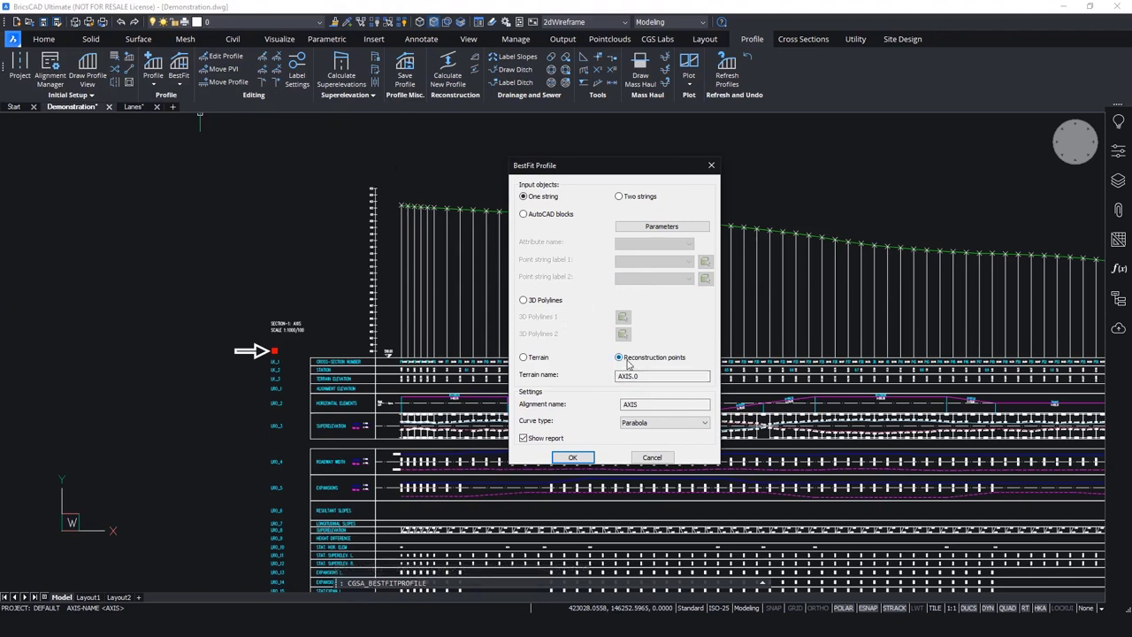
click(575, 458)
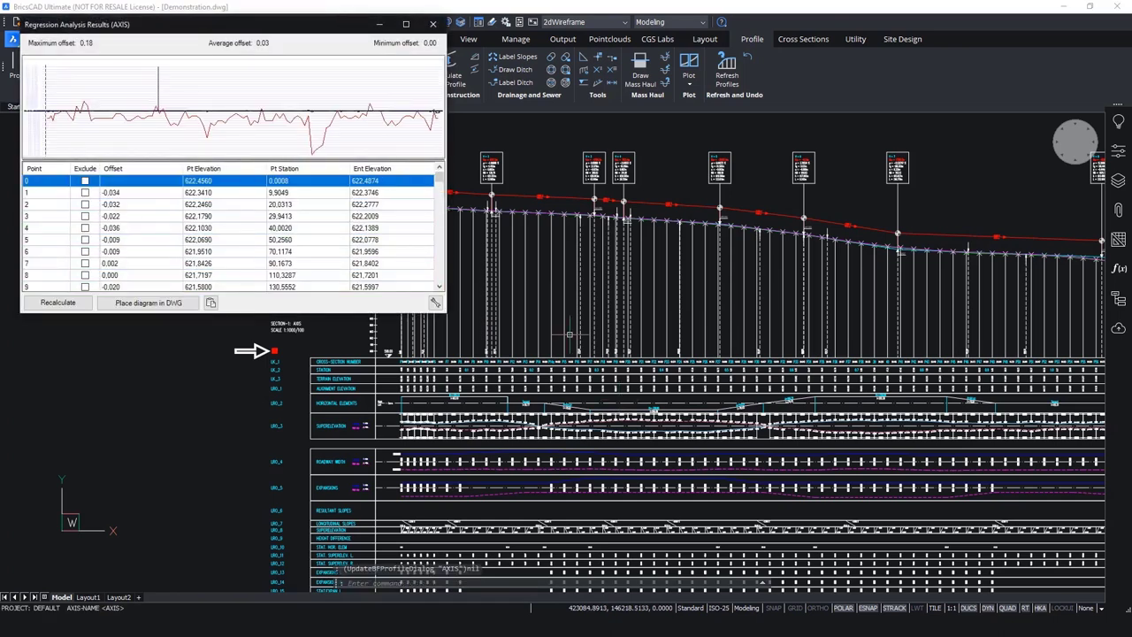
- Review the regression analysis results for AXIS, close them, and examine the best-fit profile's tangents, vertices and curve labels
drag(422, 23, 443, 199)
scroll(482, 213, down, 1)
scroll(482, 212, up, 2)
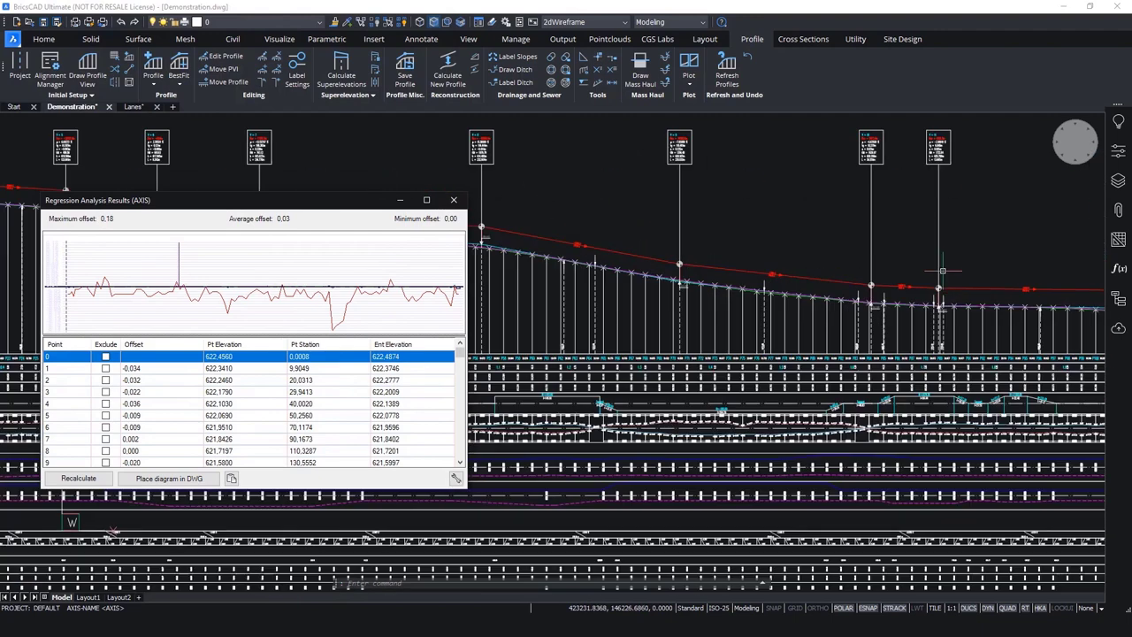
click(454, 200)
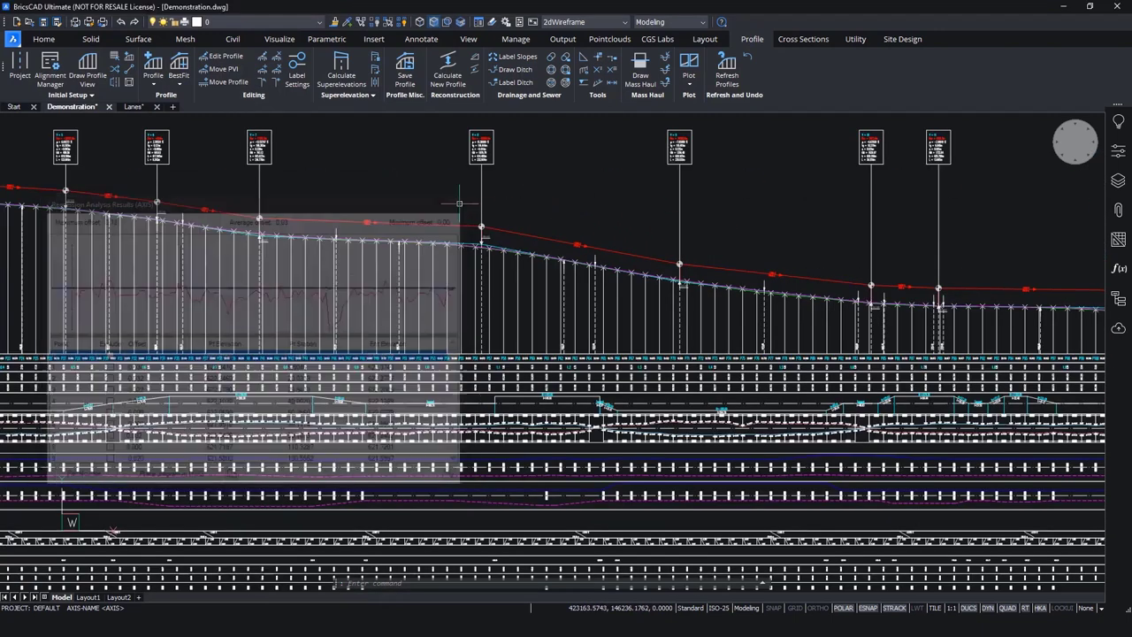
scroll(343, 222, up, 5)
scroll(576, 253, down, 4)
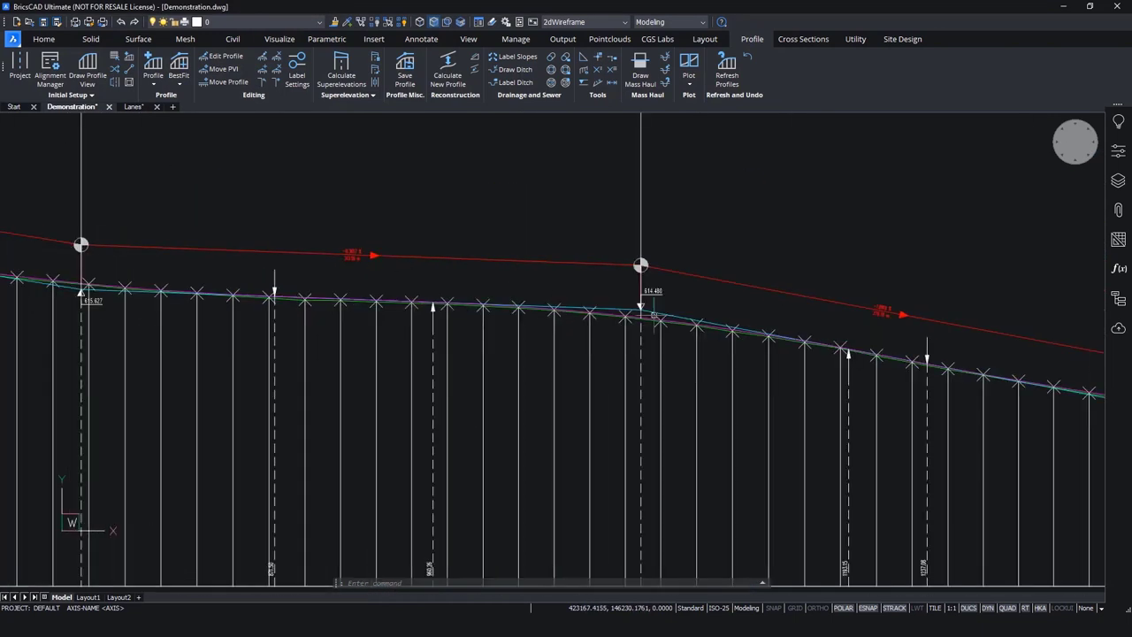
scroll(495, 254, up, 2)
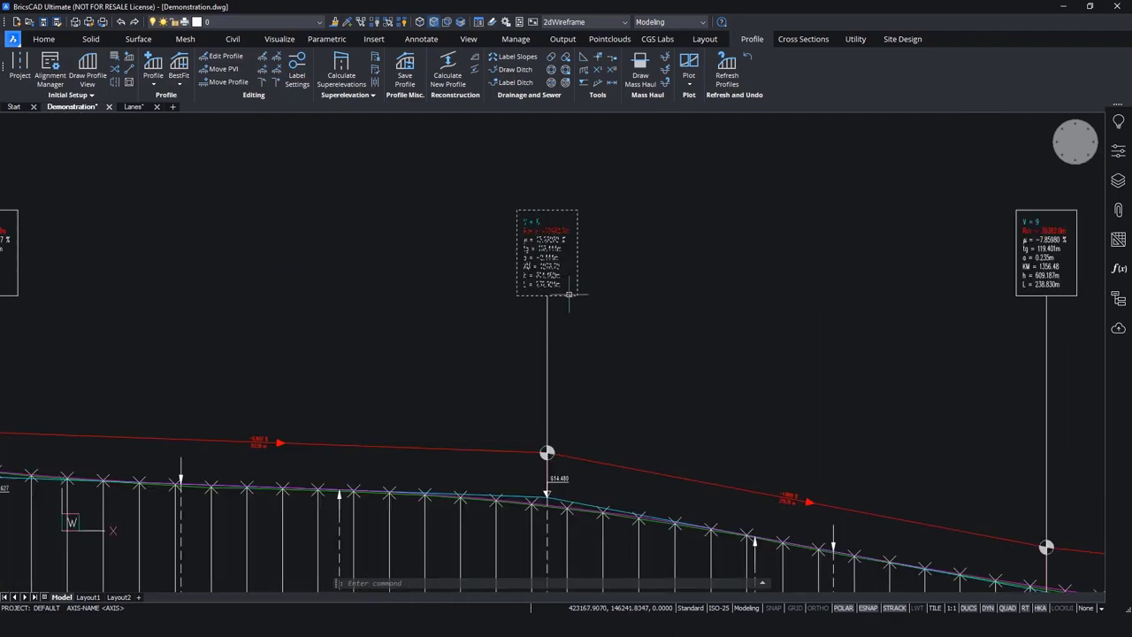
- Open the tangent editor for the best-fit profile's vertex at KM 296.62 and close it
scroll(455, 252, down, 3)
middle_drag(712, 362, 547, 314)
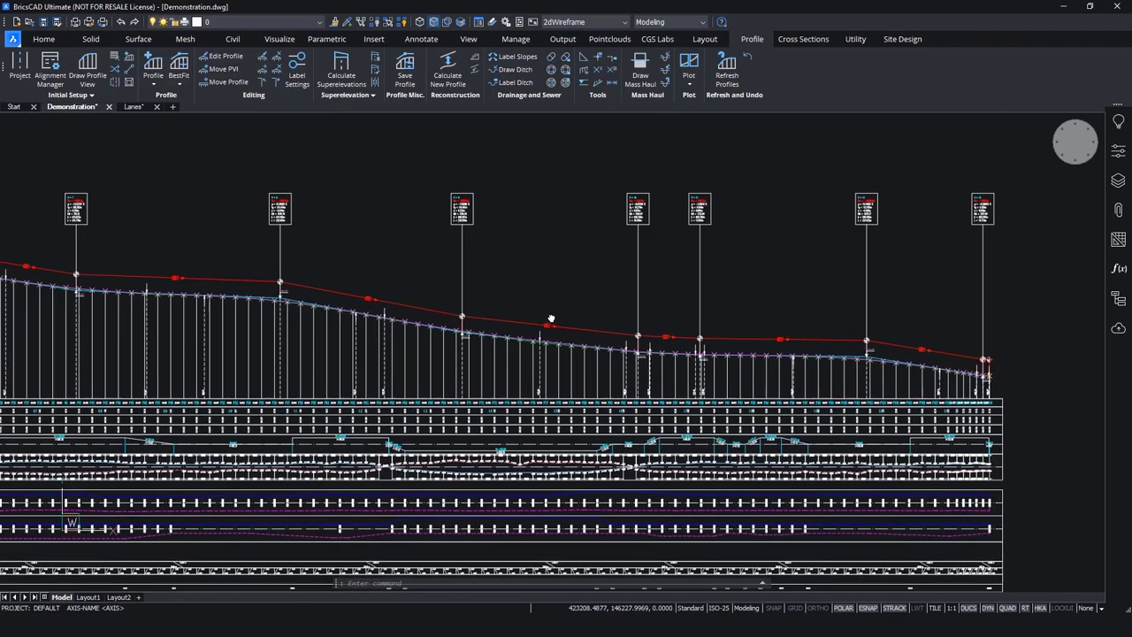
scroll(439, 285, down, 2)
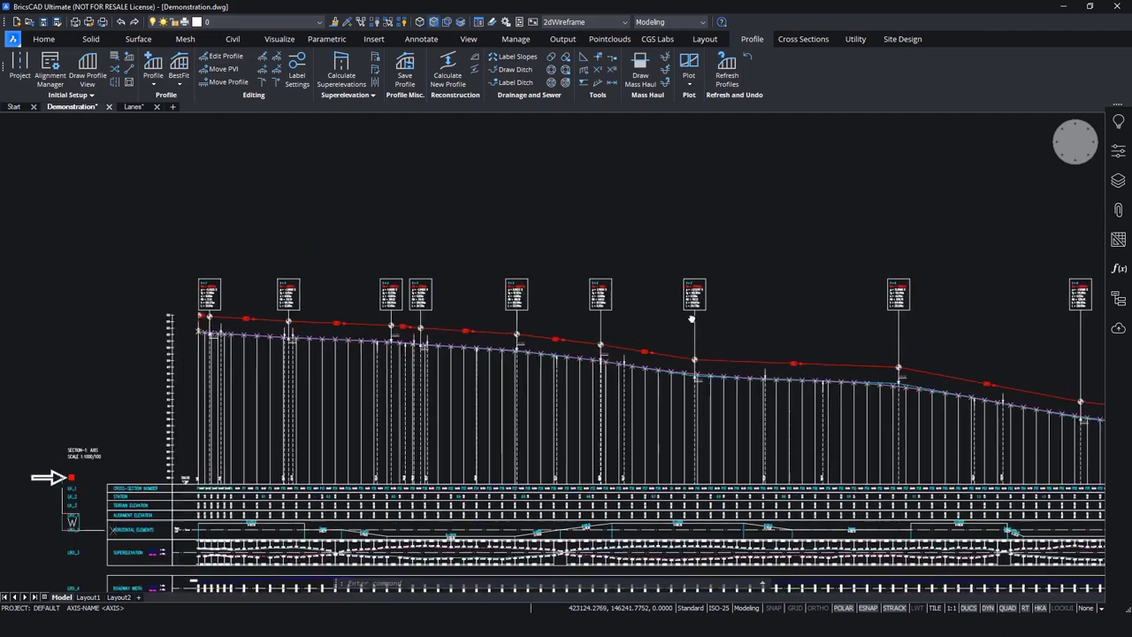
scroll(407, 370, up, 4)
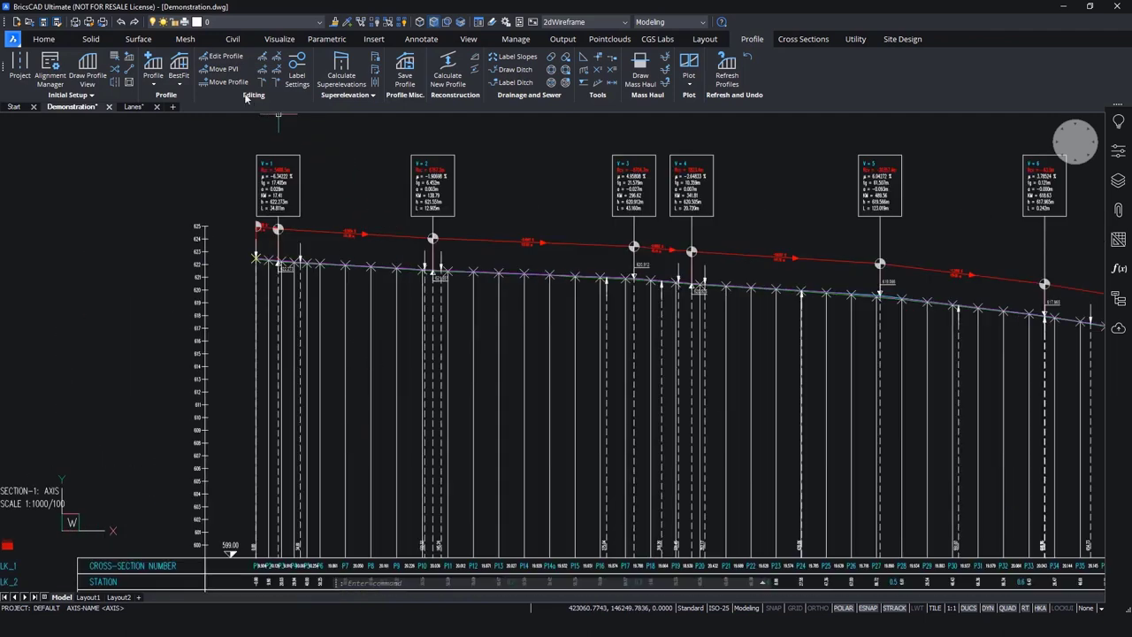
click(223, 56)
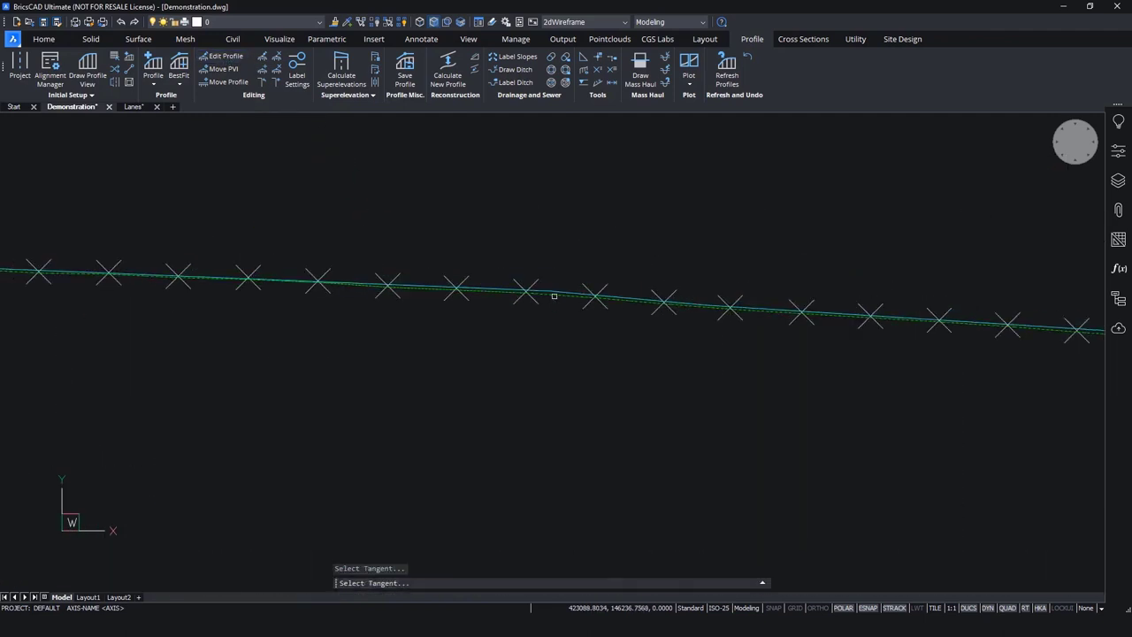
click(557, 295)
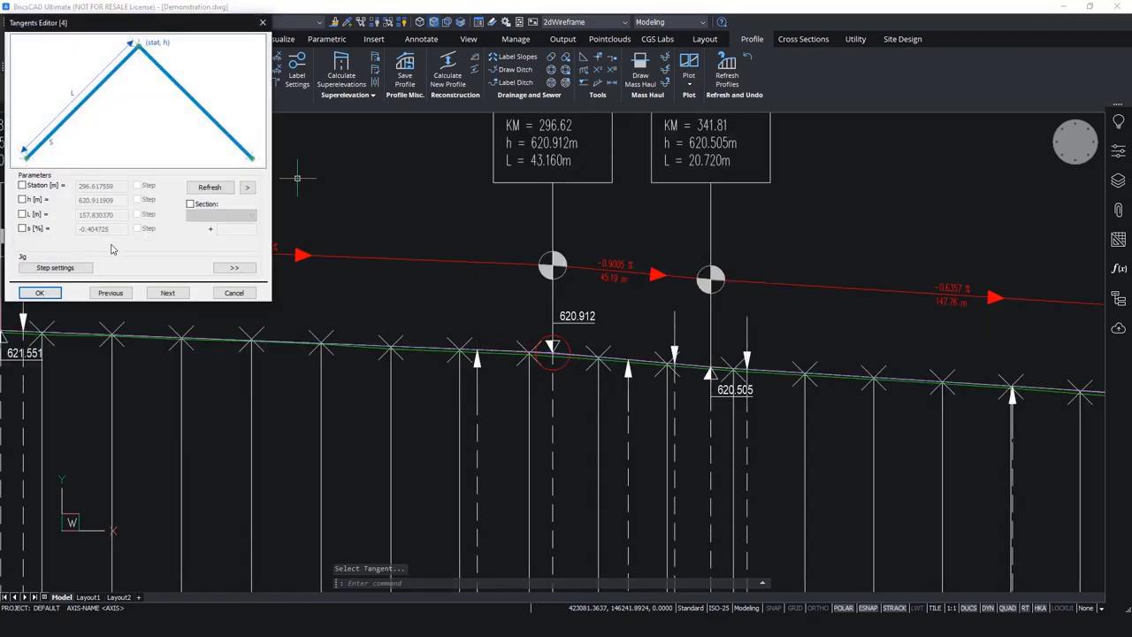
drag(215, 24, 271, 151)
click(93, 328)
key(Return)
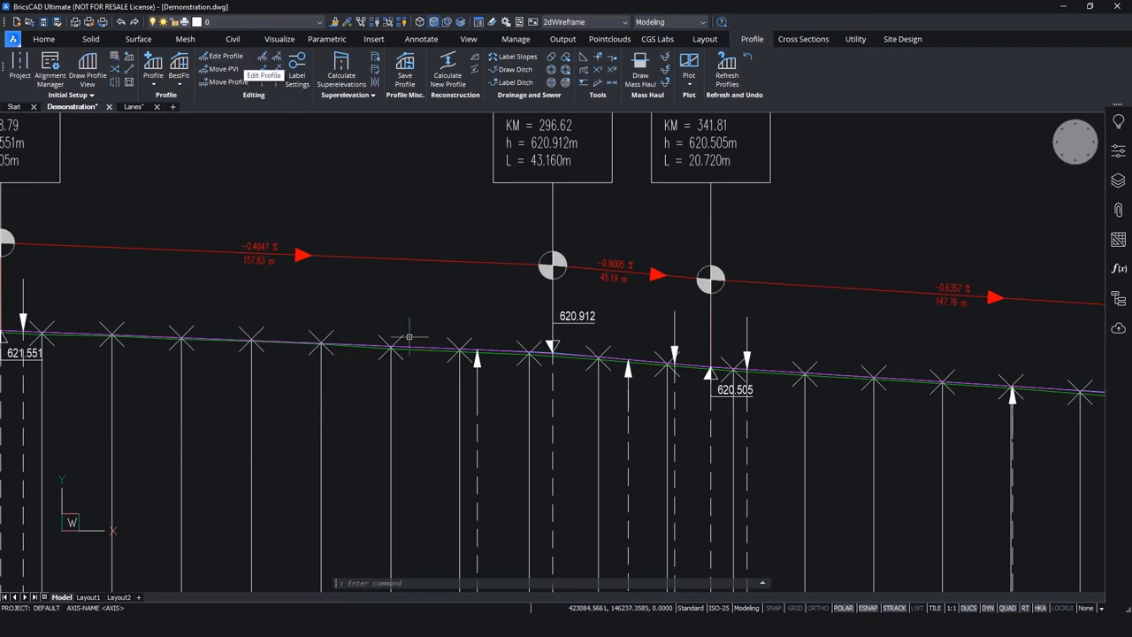
- Open the vertex curve editor for the profile vertex at KM 296.62, view its radius parameter and close it
click(263, 56)
click(561, 356)
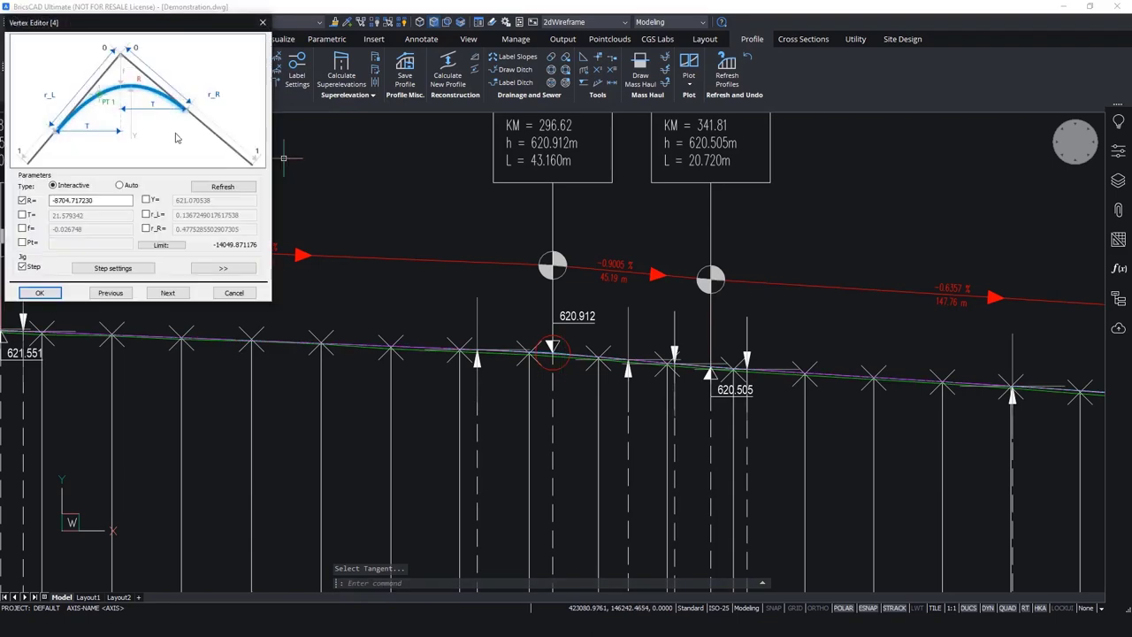
click(32, 202)
click(262, 22)
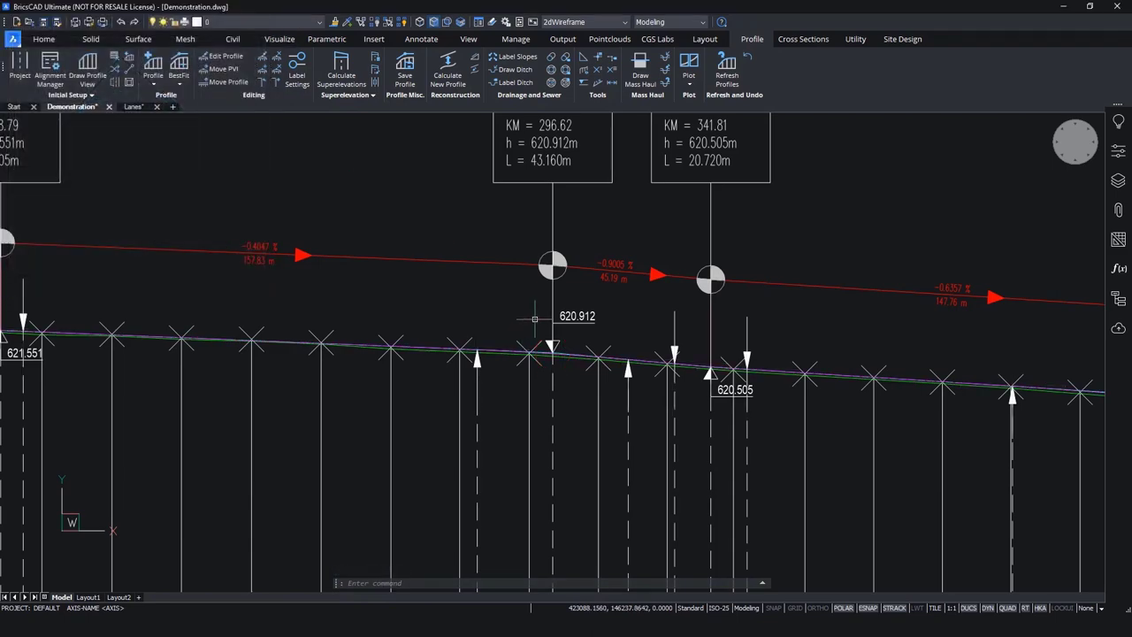
- Start reading the AXIS.0 cross-sections from P1 to P114, using the current drawing as the layout input
scroll(568, 318, down, 5)
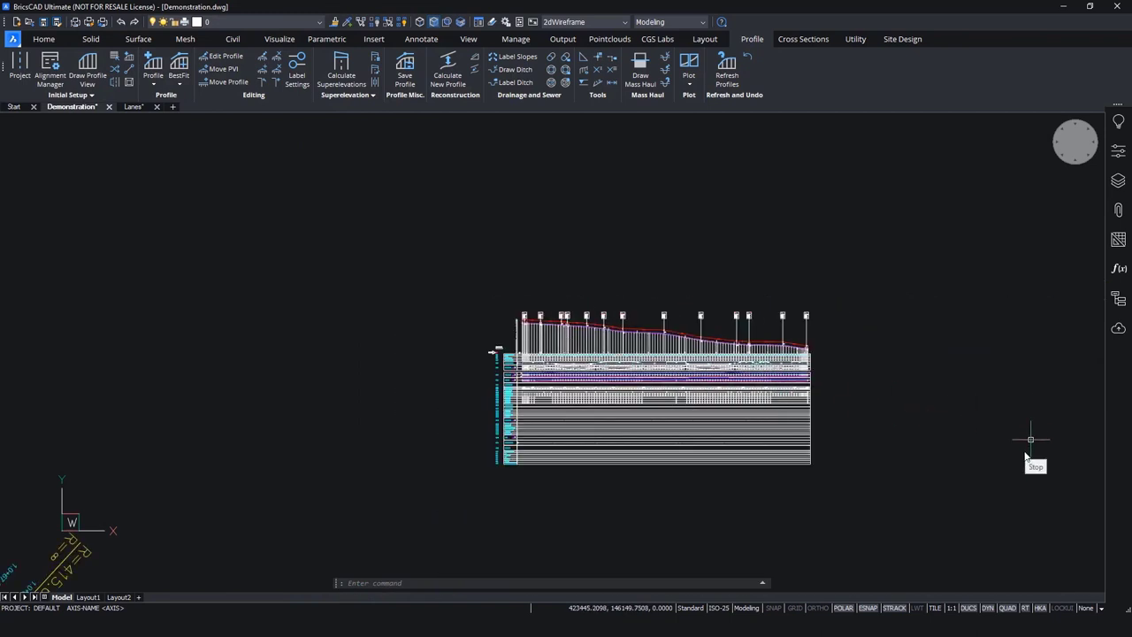
middle_click(979, 403)
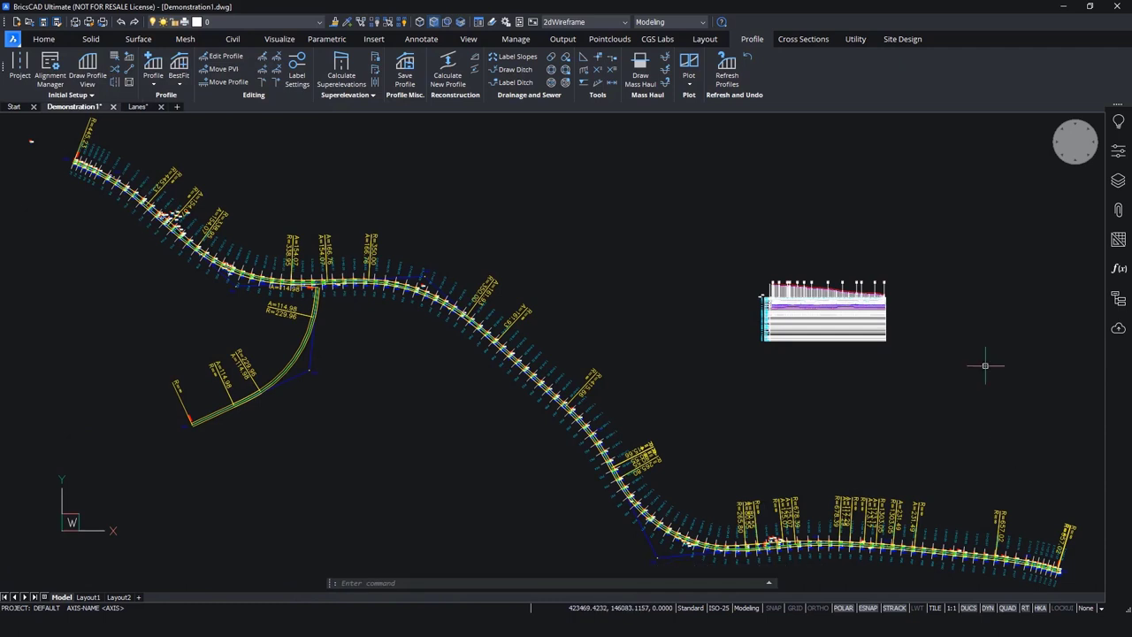
click(803, 40)
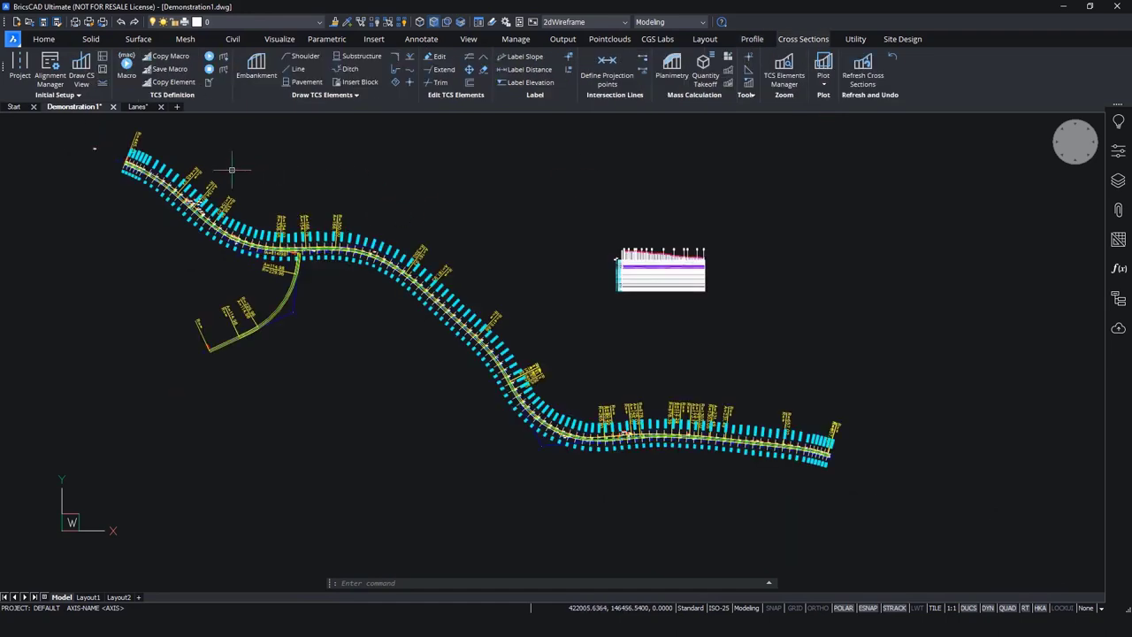
scroll(252, 171, down, 1)
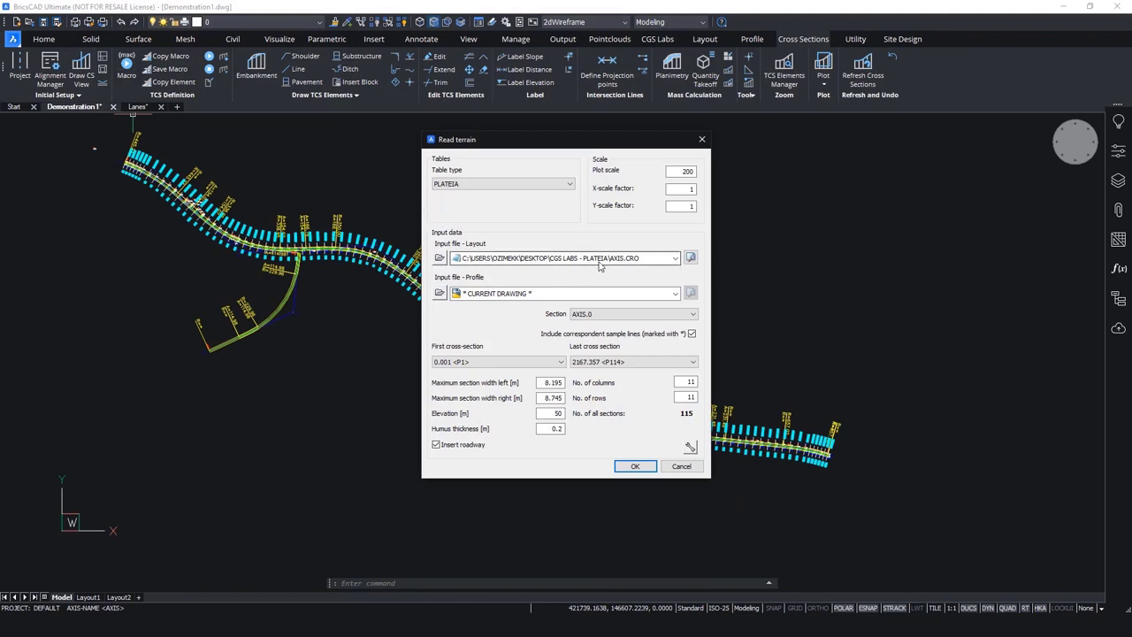
click(599, 262)
click(593, 271)
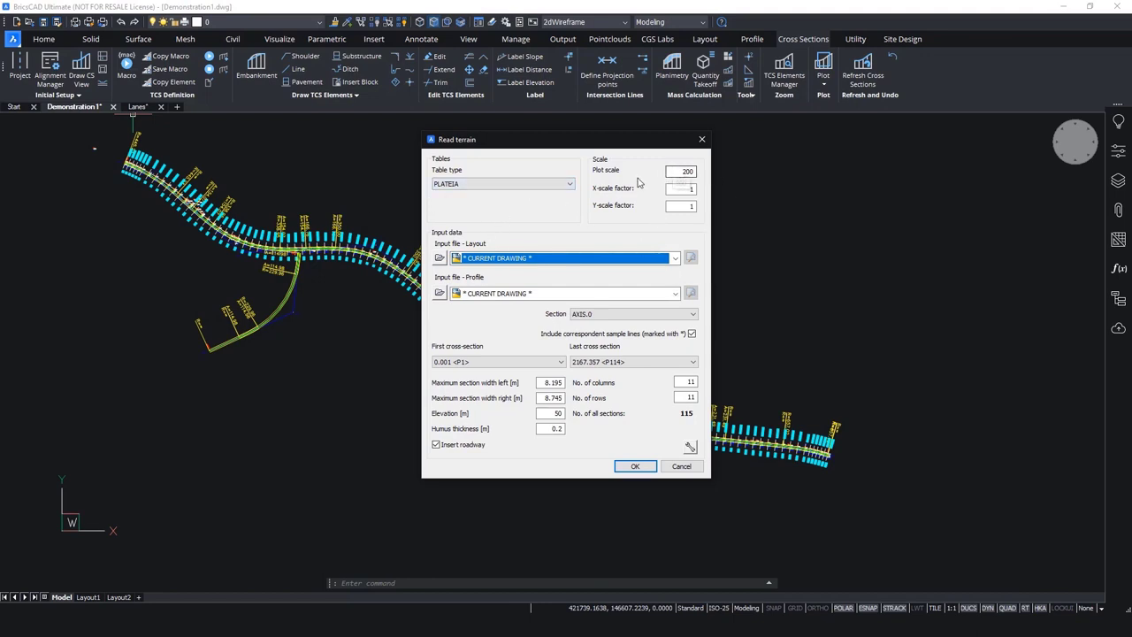
- Set the humus thickness to 0 and insert the cross-sections in the empty area beside the longitudinal profile
double_click(555, 429)
key(BackSpace)
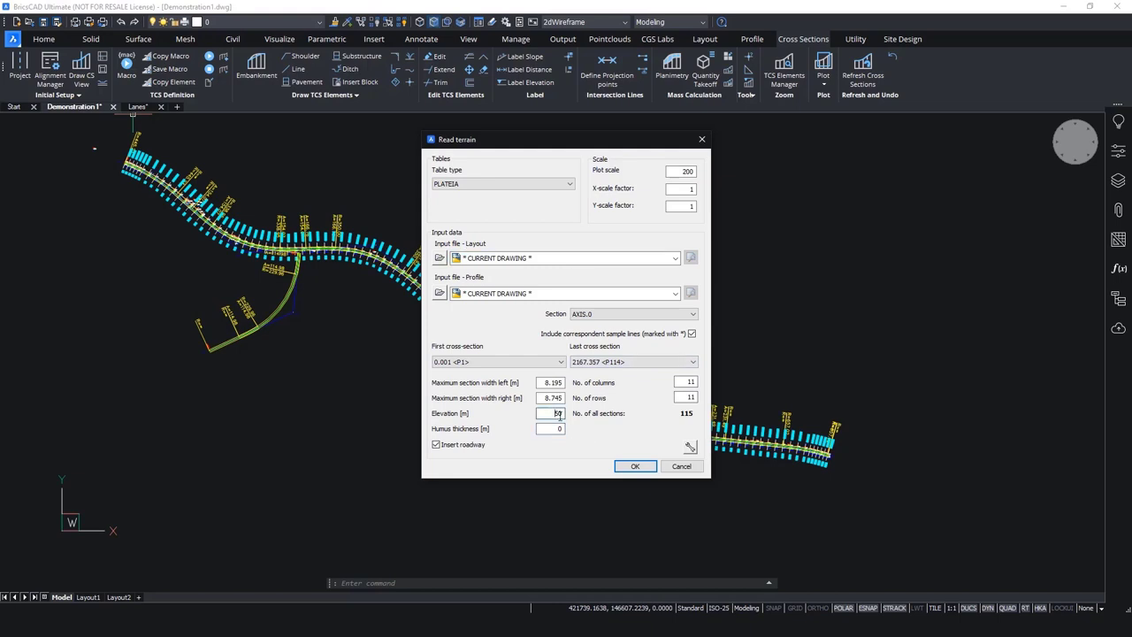
click(621, 466)
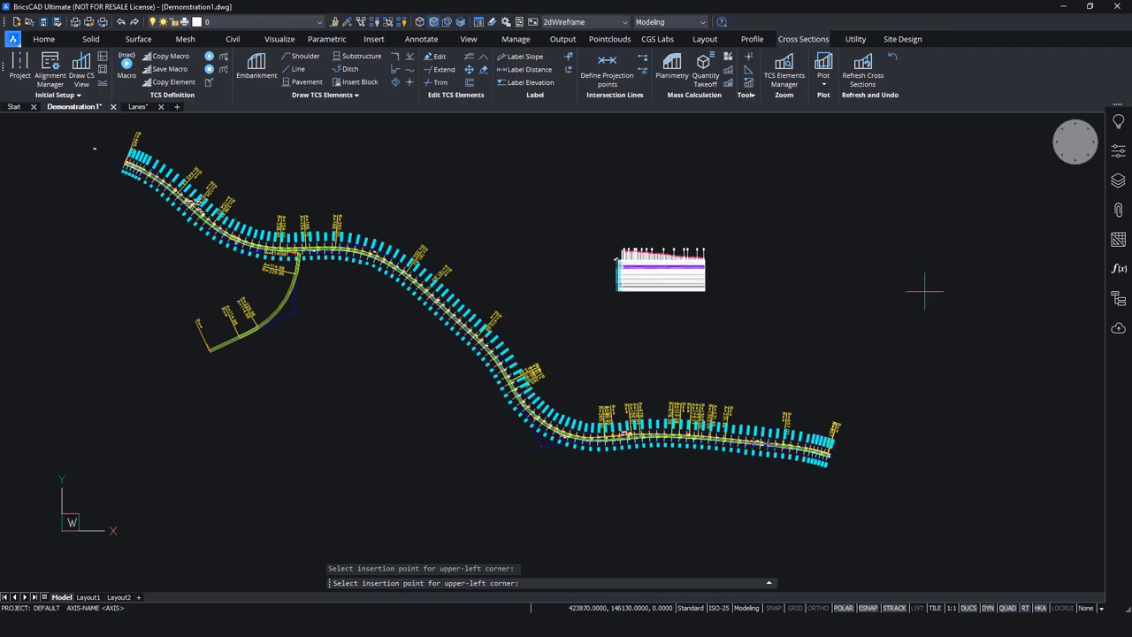
click(924, 291)
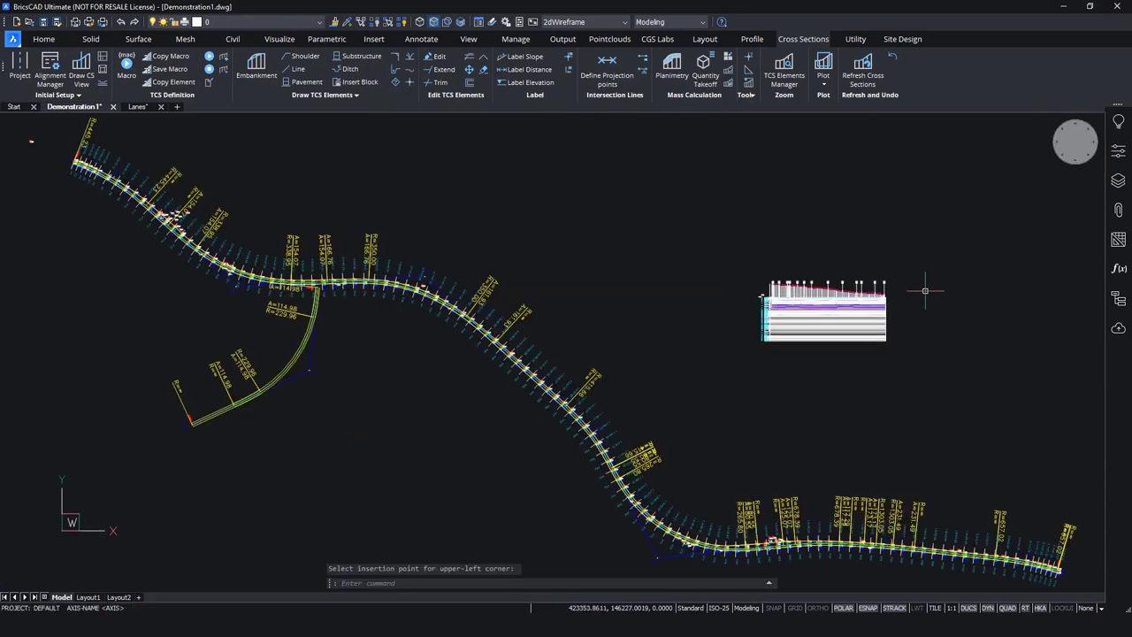
- Examine the inserted AXIS.0 cross-sections, comparing the lanes of P1 with its terrain line and elevation table
scroll(924, 290, down, 3)
scroll(493, 176, up, 5)
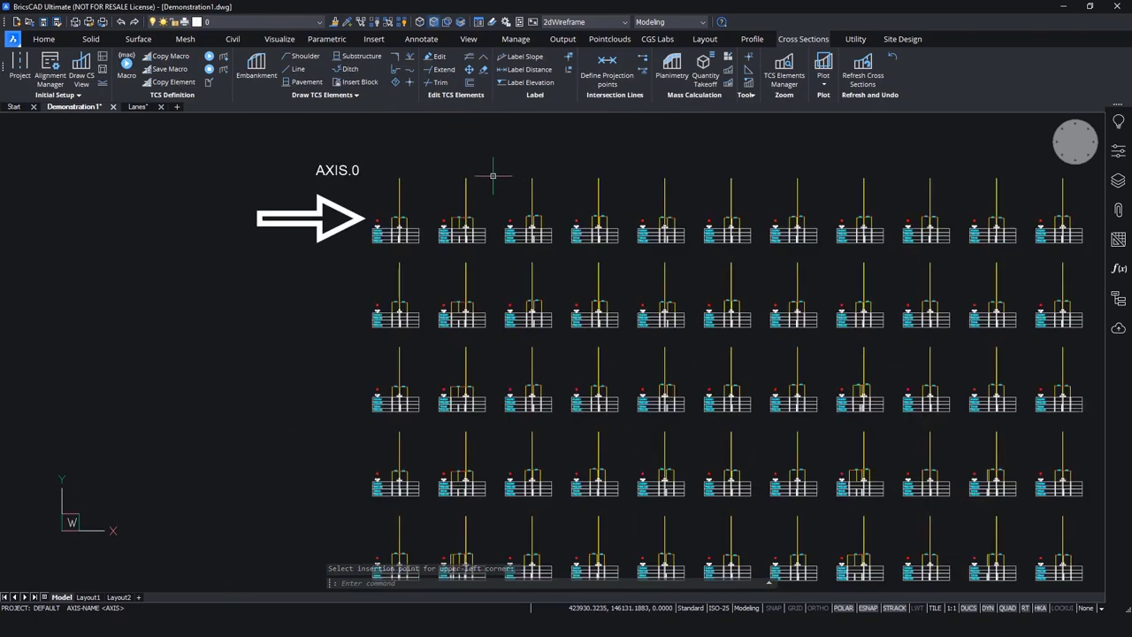
scroll(380, 215, up, 6)
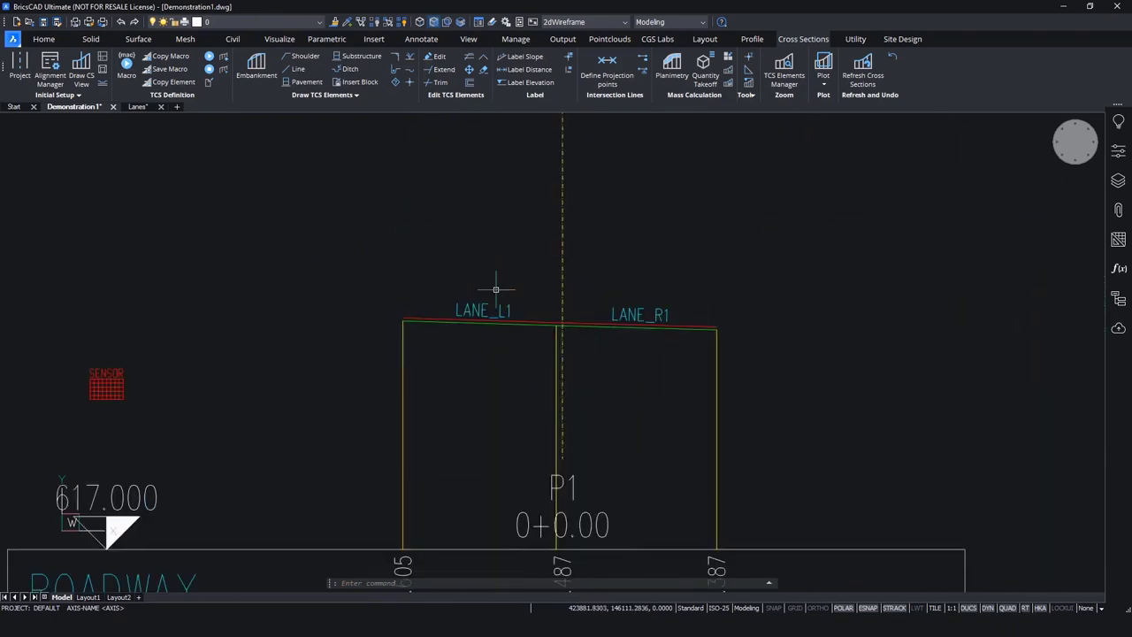
scroll(522, 293, up, 1)
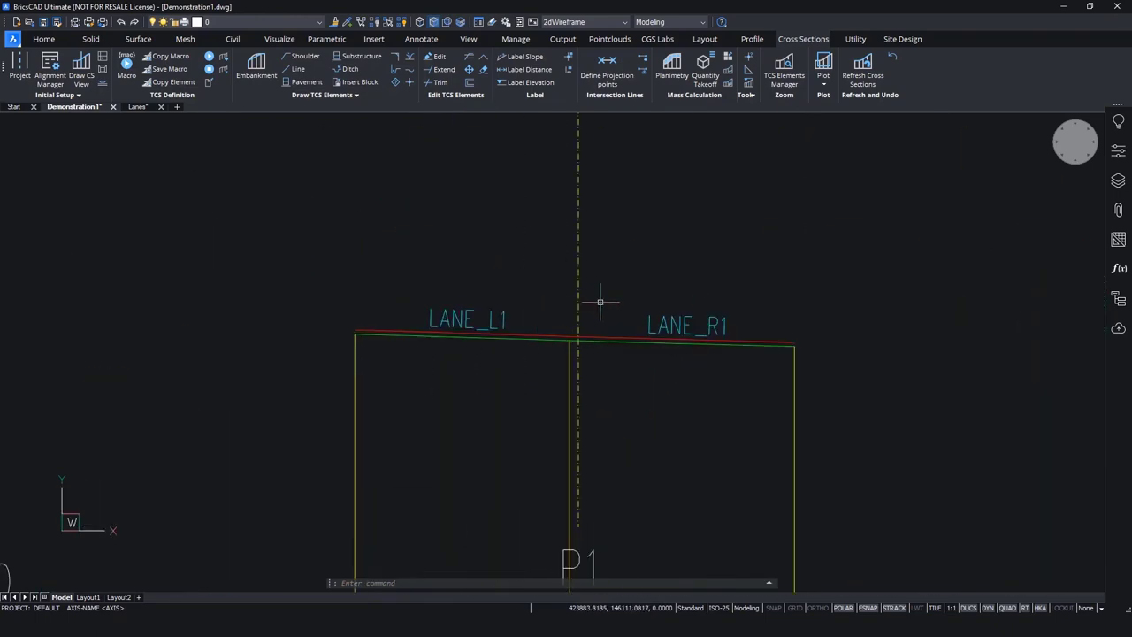
scroll(580, 290, down, 1)
scroll(412, 262, down, 1)
scroll(627, 245, down, 2)
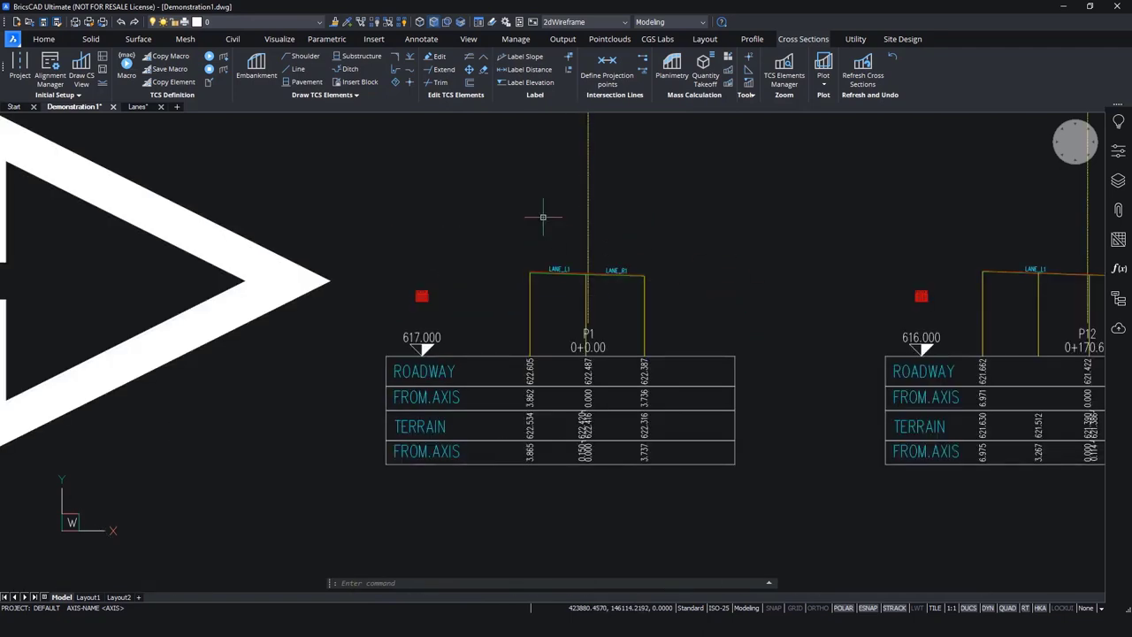
scroll(588, 266, up, 3)
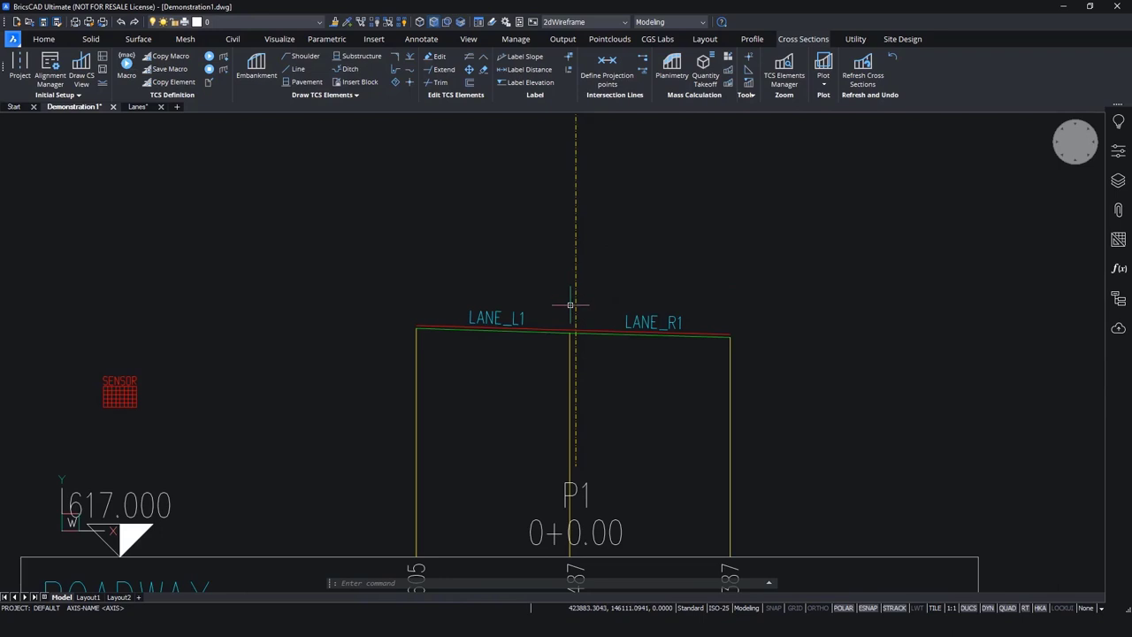
- Add a 5 cm pavement layer of Surface_course material to the lanes in all cross-sections from P1 to P114
click(312, 84)
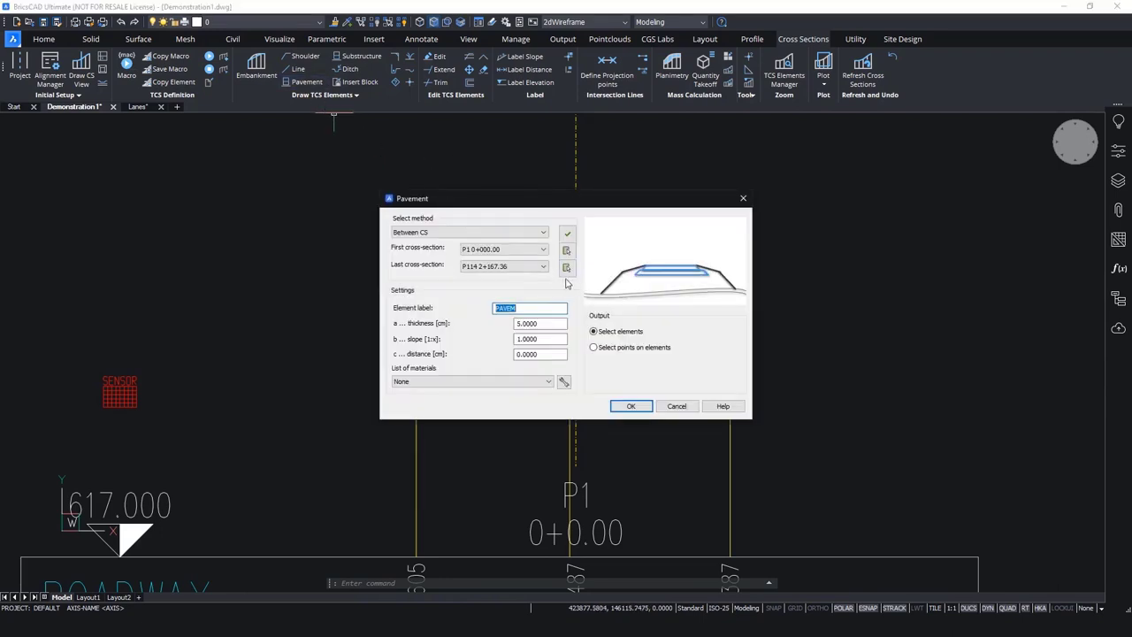
click(538, 383)
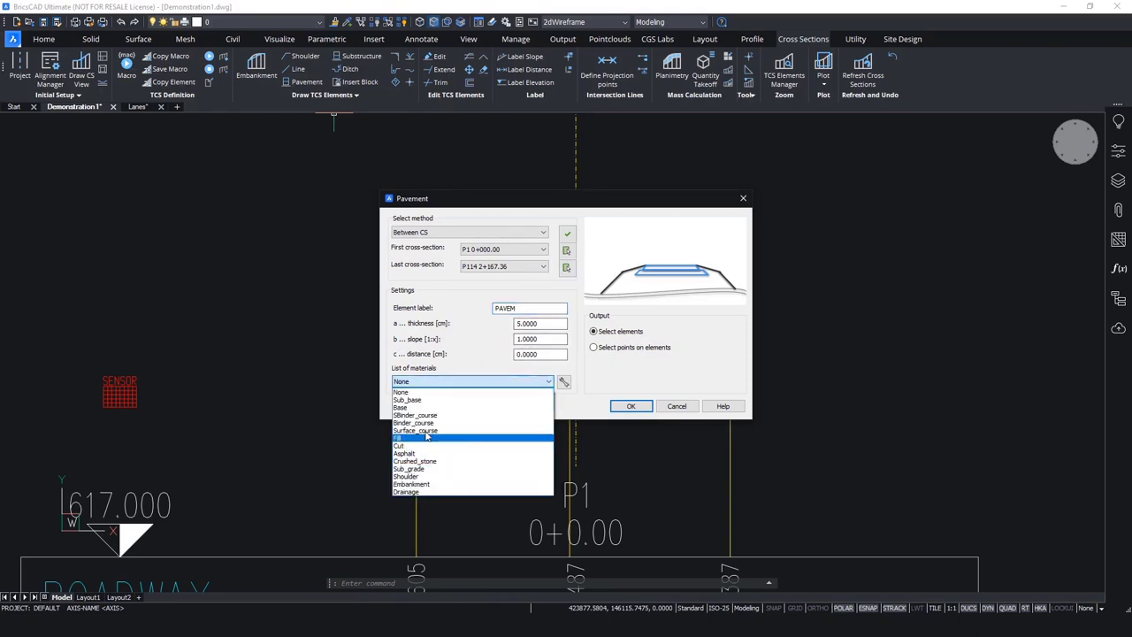
click(426, 430)
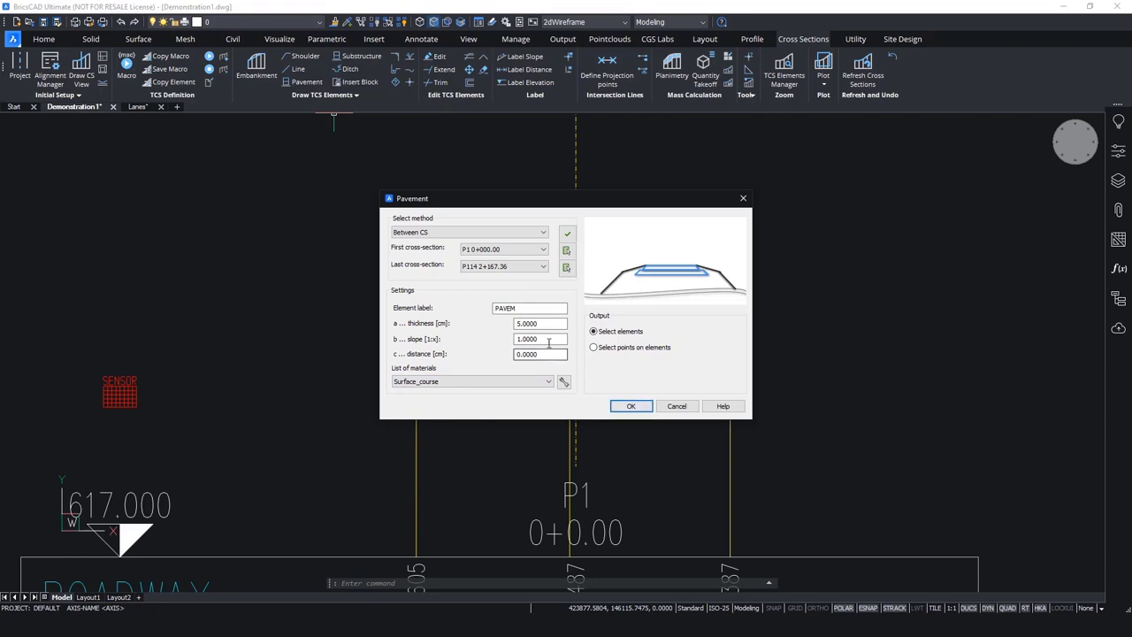
click(630, 407)
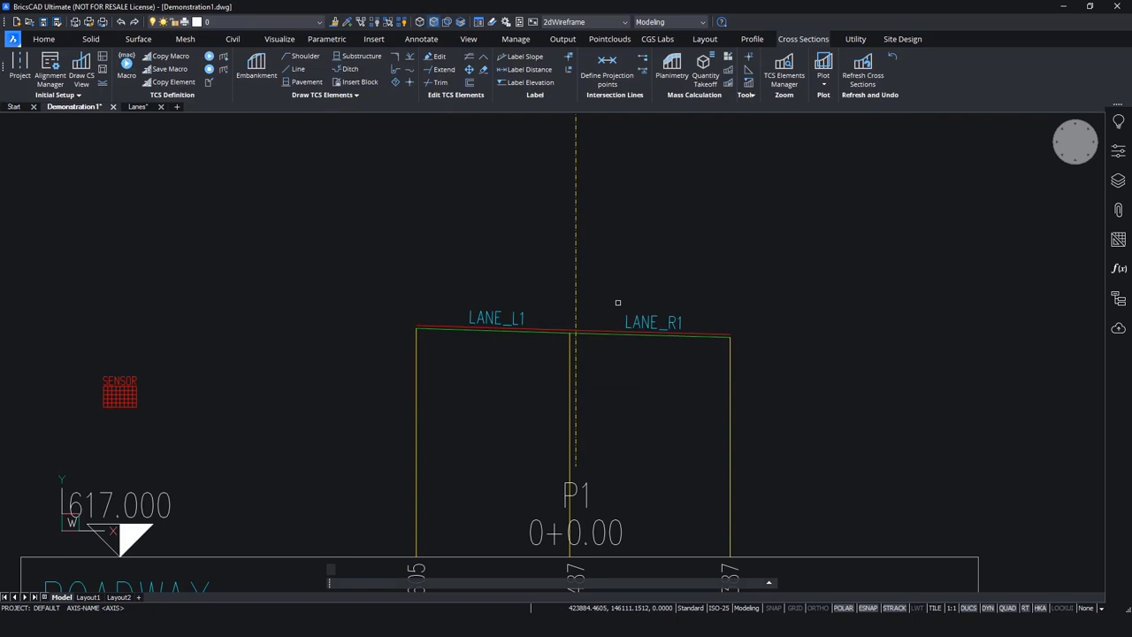
click(576, 274)
key(Return)
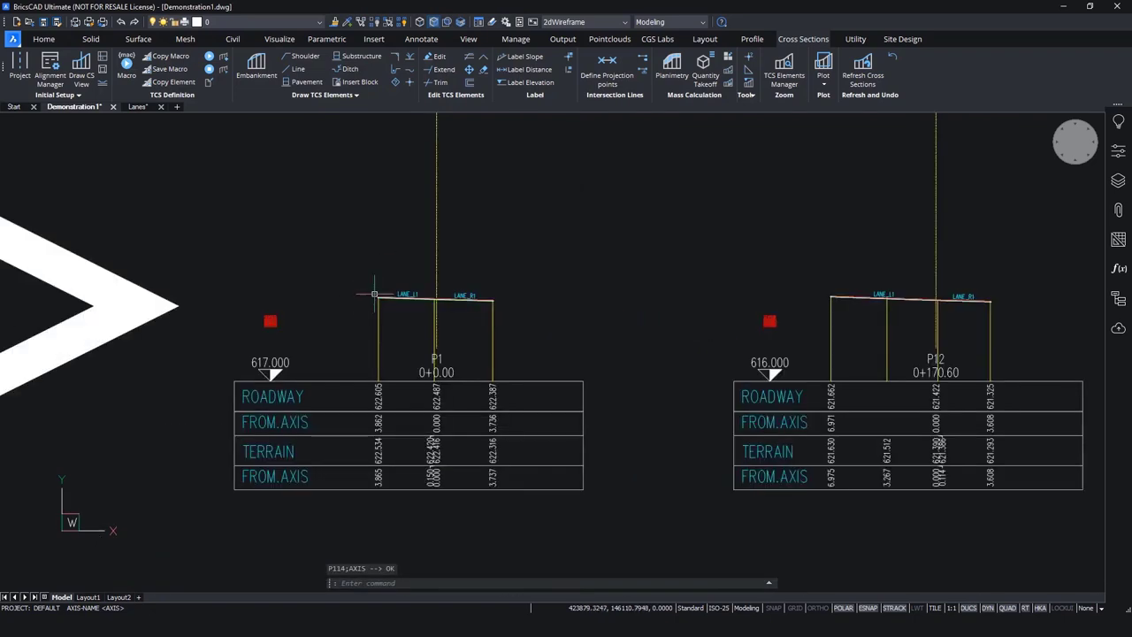
- Inspect the new pavement layer on the lanes of several cross-sections, including P1
scroll(685, 297, up, 6)
scroll(730, 253, down, 4)
scroll(415, 259, up, 4)
scroll(415, 259, up, 2)
scroll(239, 324, down, 6)
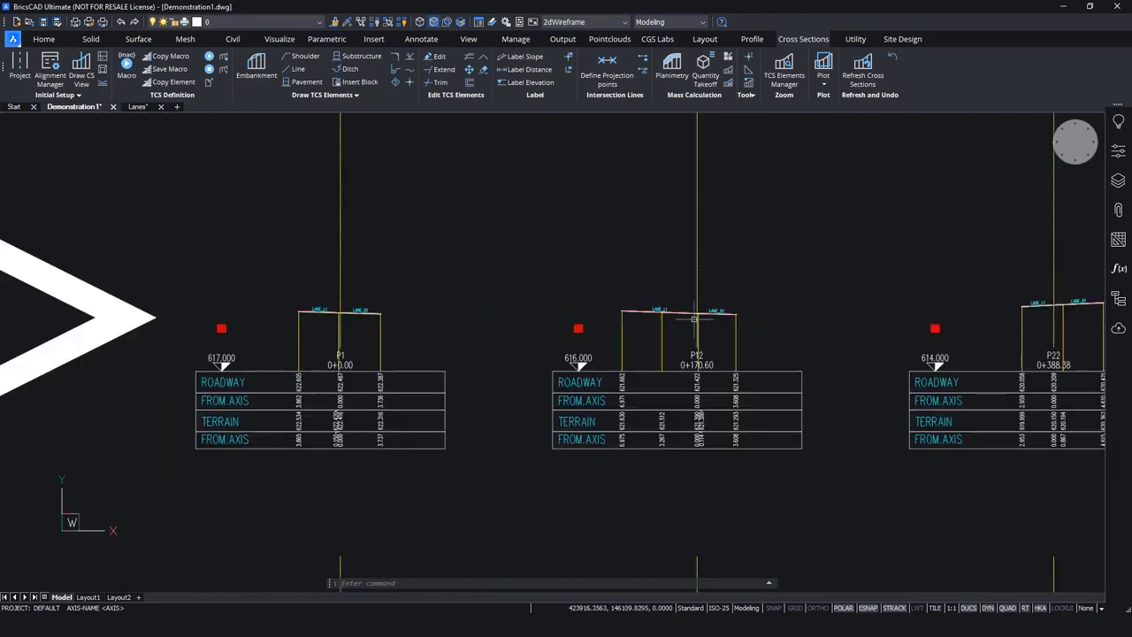
scroll(348, 293, up, 5)
scroll(257, 329, down, 6)
scroll(848, 327, up, 5)
scroll(531, 337, down, 7)
scroll(531, 337, up, 6)
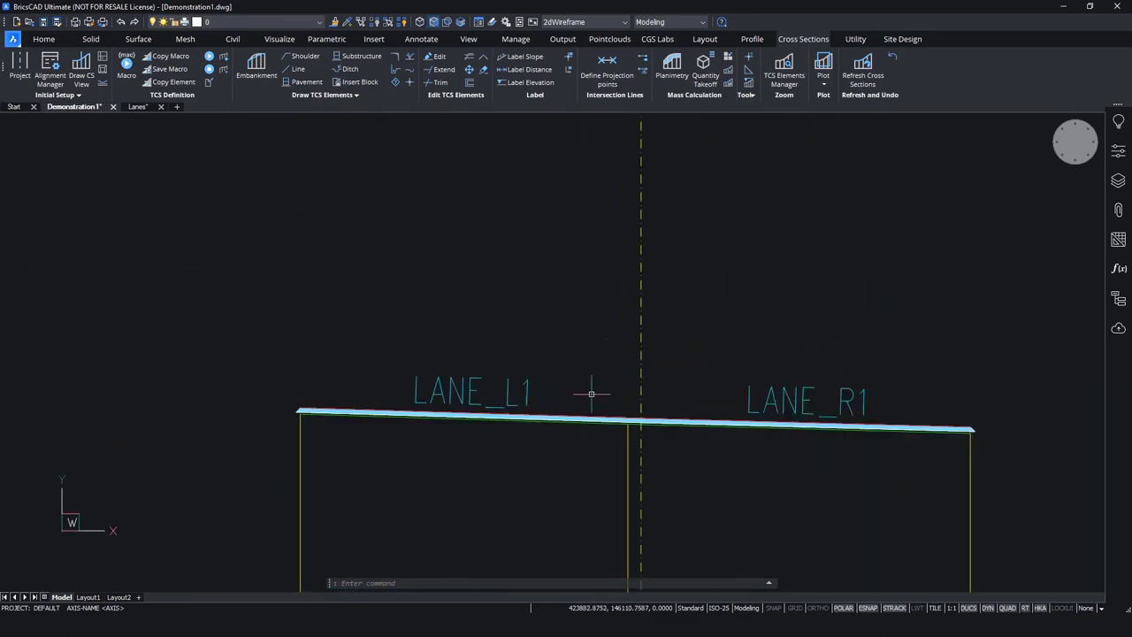
- Run the TCS_PLANIMETRY macro on cross-sections P1 to P3, erasing all existing TCS elements
click(126, 65)
click(626, 236)
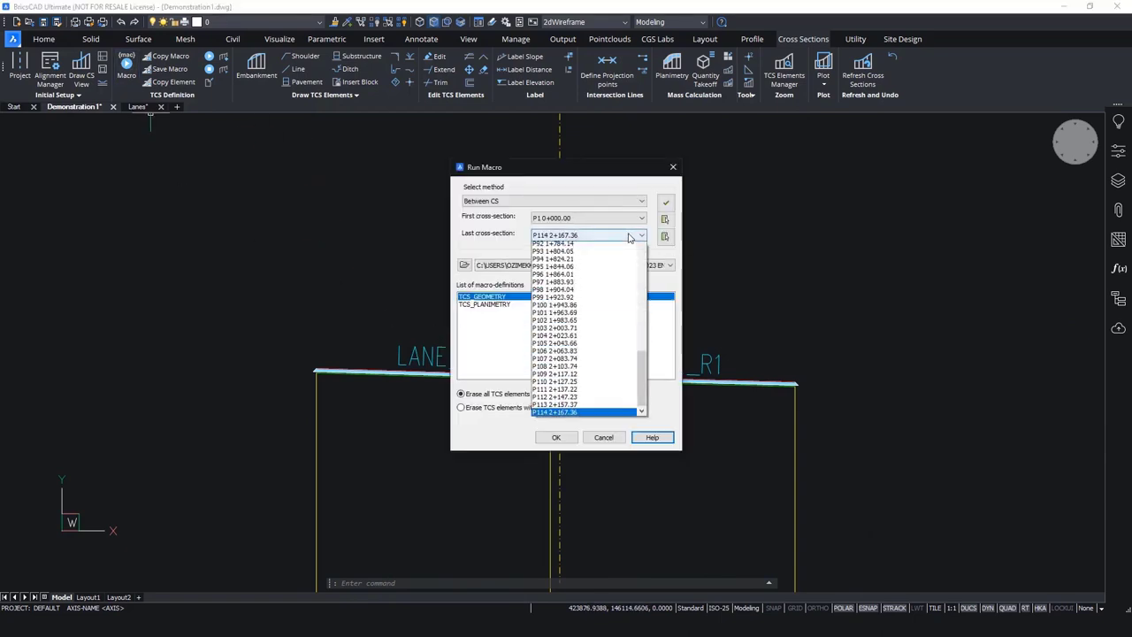
scroll(610, 412, up, 20)
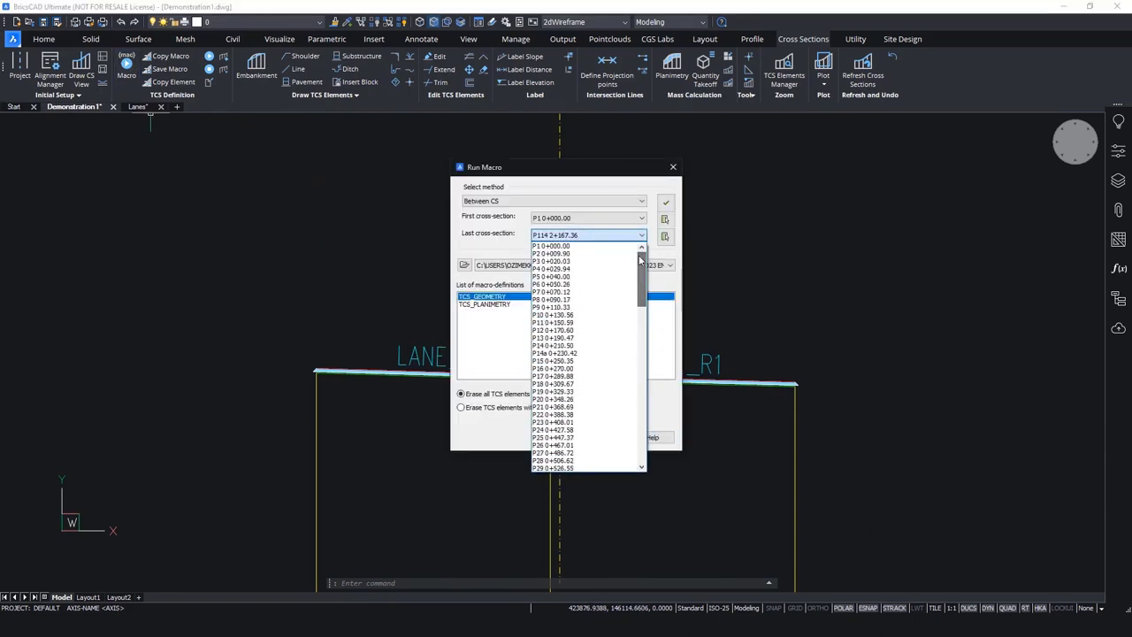
click(599, 262)
click(507, 304)
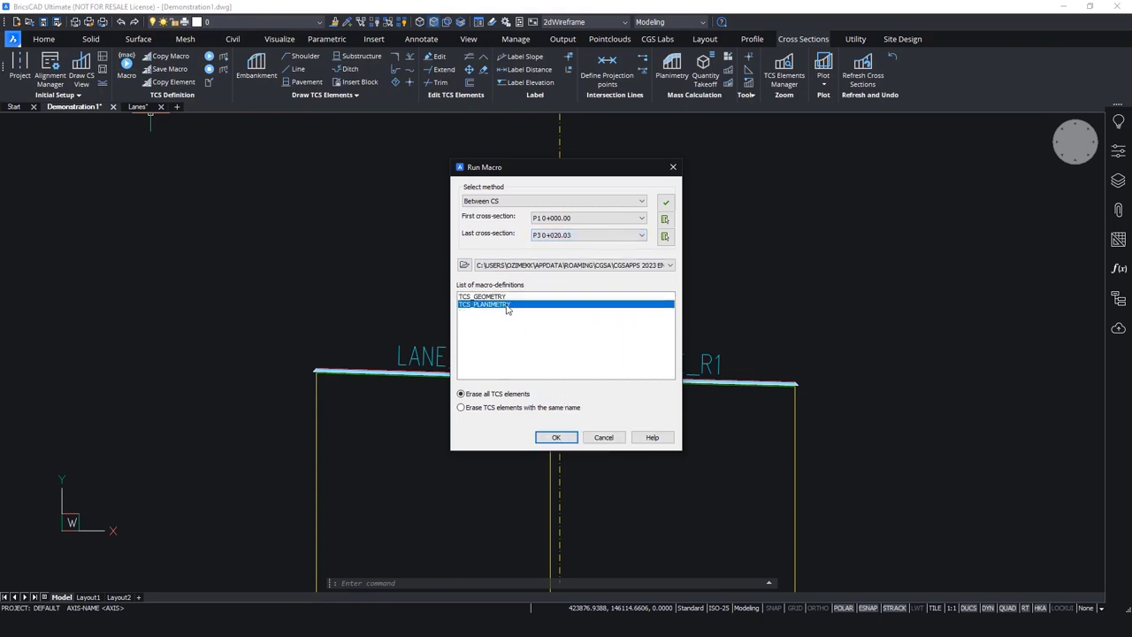
click(546, 438)
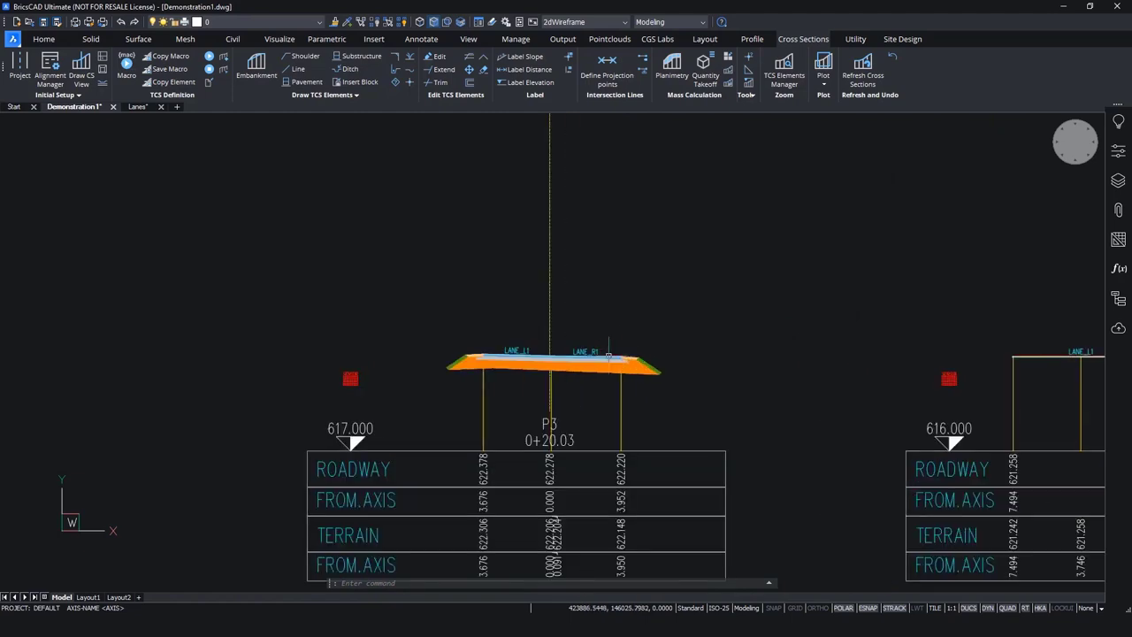
- Run the quantity takeoff for cross-sections P1 to P3, inserting 1.5 mm quantity labels and a summary table in the drawing without saving to file
scroll(587, 339, down, 5)
middle_drag(547, 517, 556, 482)
scroll(519, 240, up, 4)
scroll(632, 310, down, 8)
scroll(644, 219, up, 5)
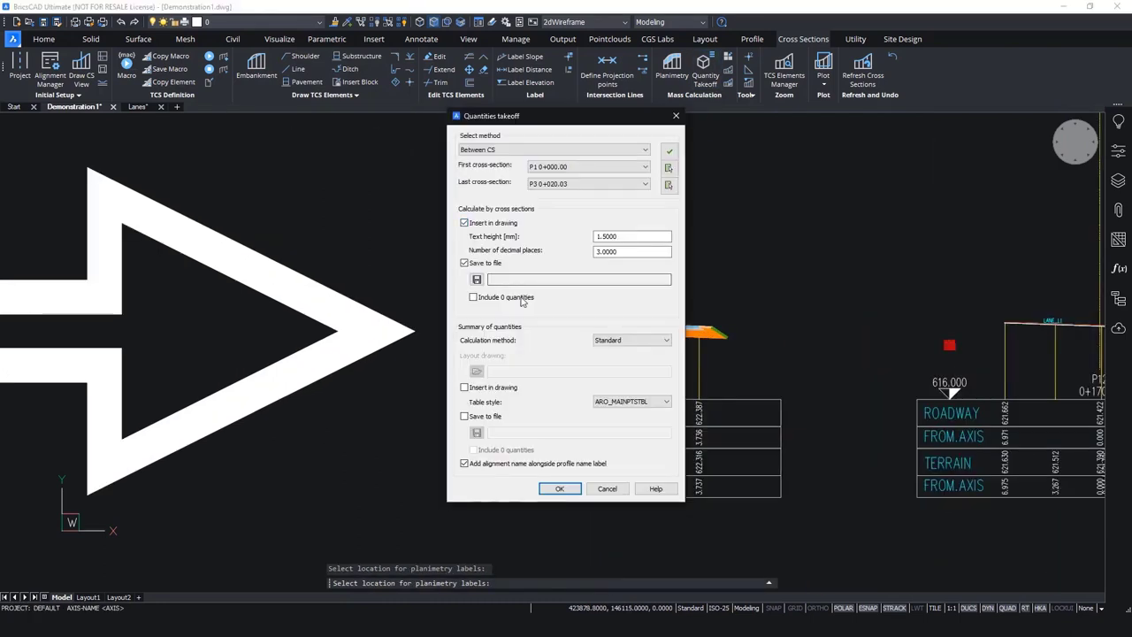
click(465, 263)
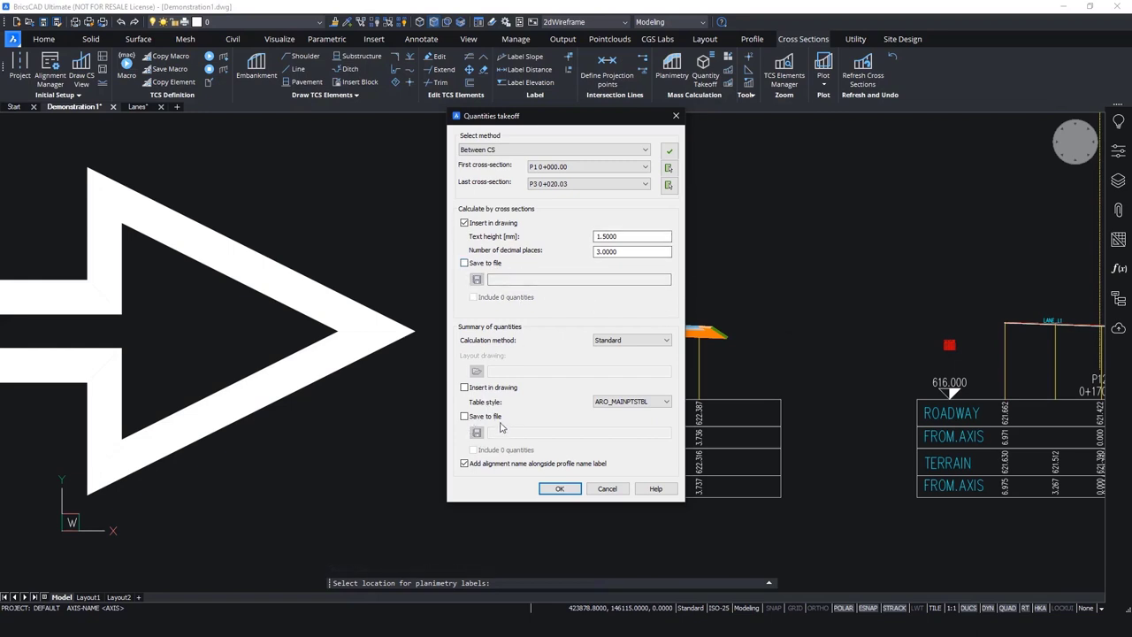
click(559, 488)
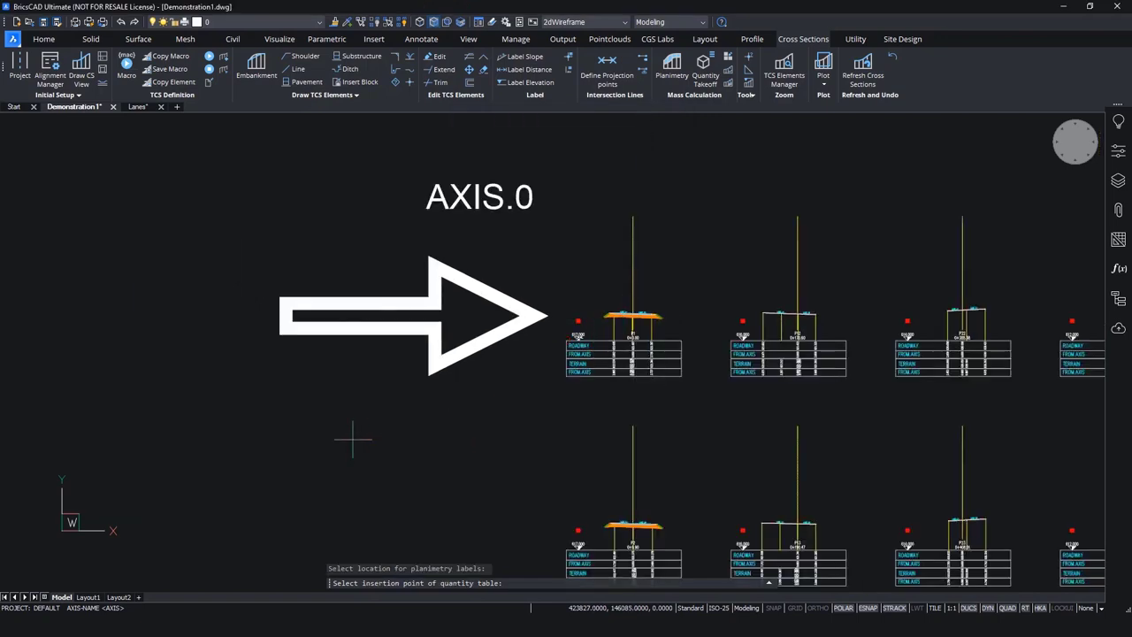
key(Return)
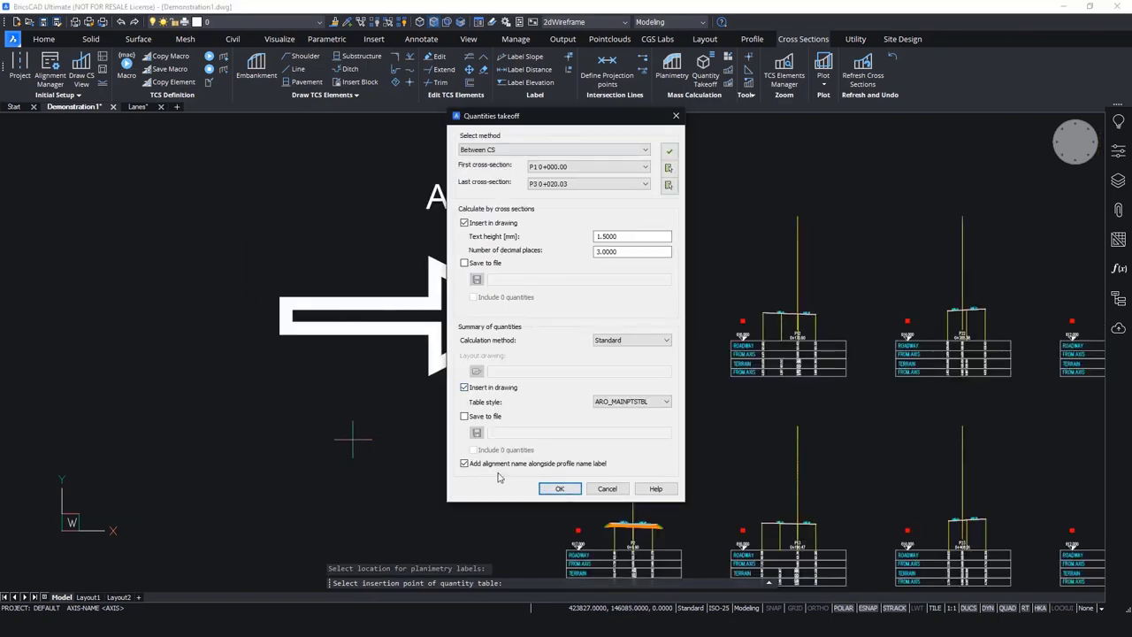
click(559, 488)
- Examine the inserted material area labels on P1 and P2 and the volumes in the quantity summary table
scroll(667, 320, up, 8)
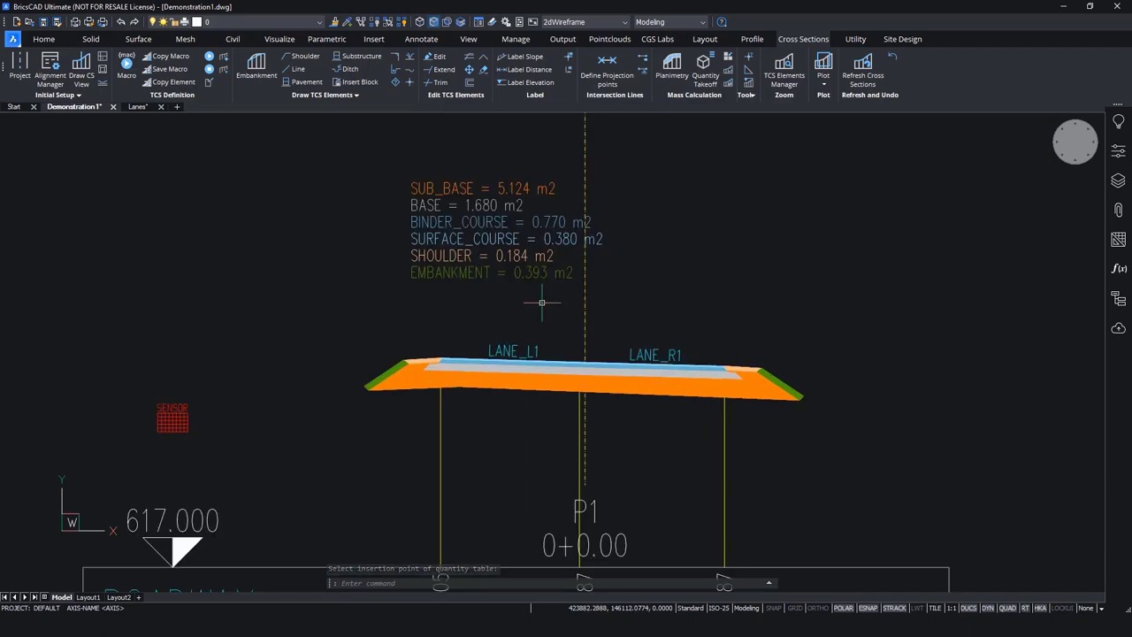
scroll(609, 221, down, 5)
scroll(589, 232, up, 8)
scroll(589, 232, down, 4)
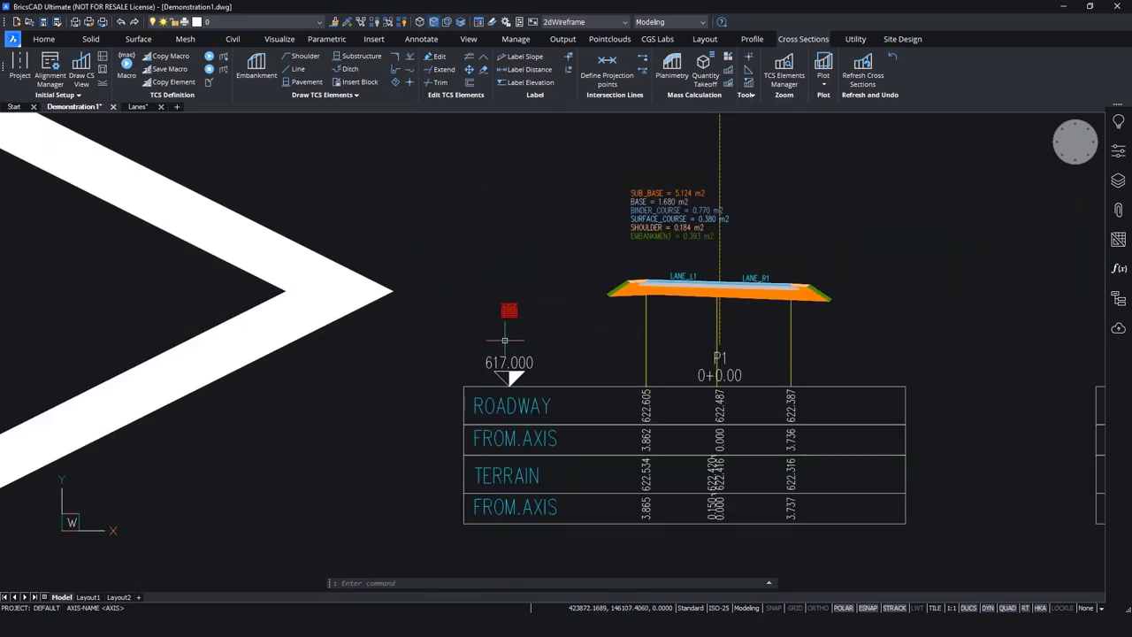
middle_drag(506, 338, 528, 306)
scroll(674, 218, down, 3)
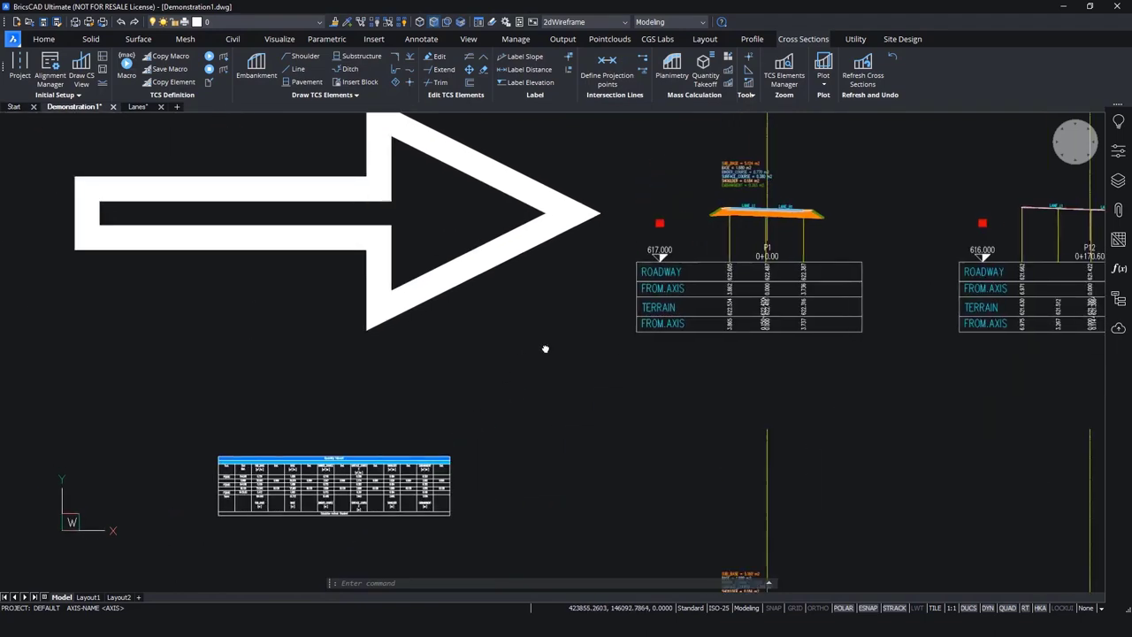
middle_drag(546, 348, 761, 189)
scroll(573, 316, up, 6)
scroll(571, 318, up, 5)
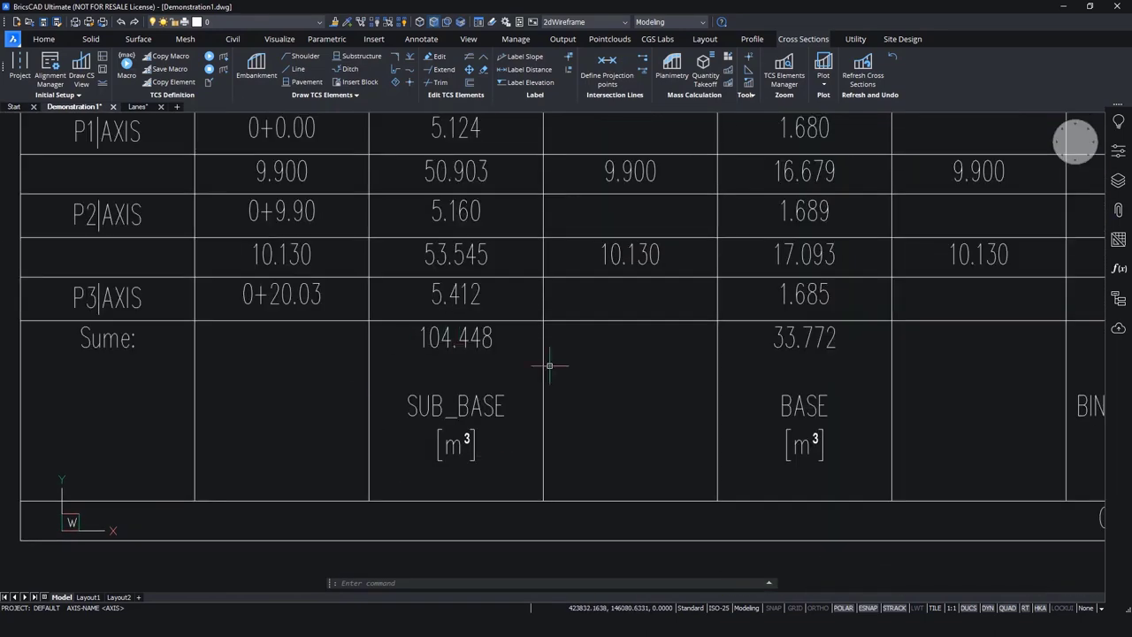
scroll(527, 348, down, 4)
middle_drag(628, 348, 469, 337)
middle_drag(698, 338, 487, 339)
scroll(668, 328, down, 5)
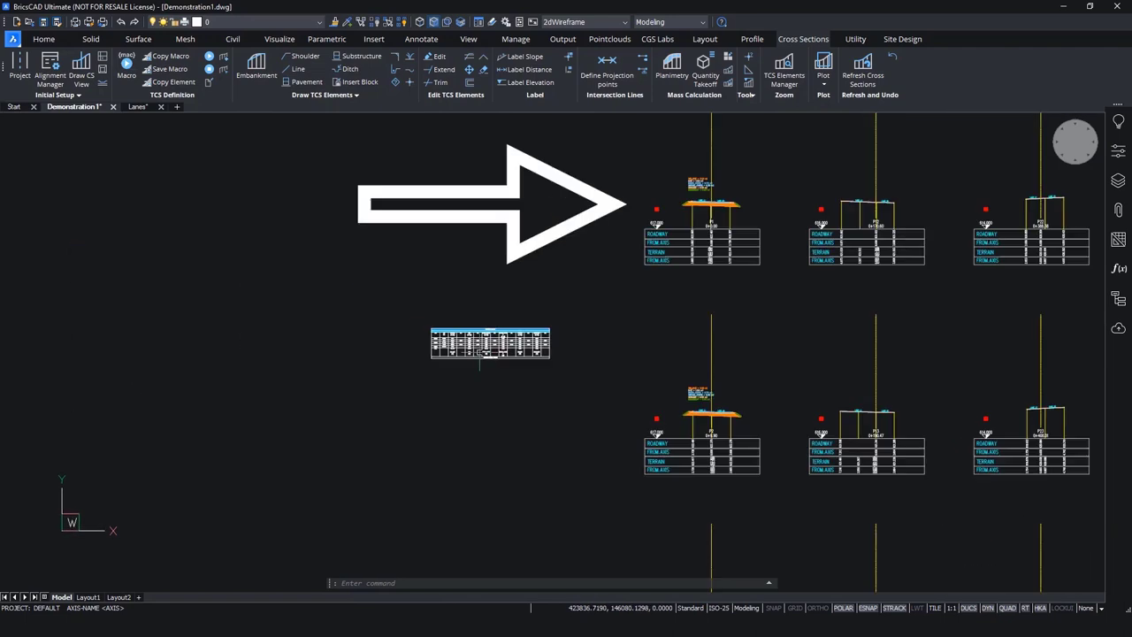
scroll(659, 414, up, 8)
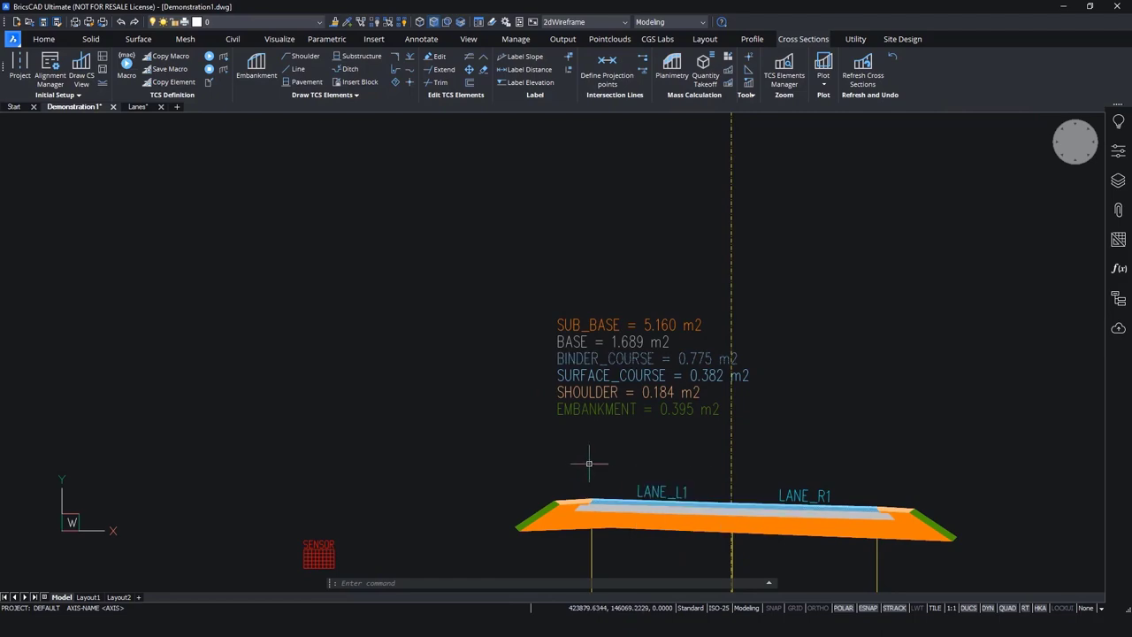
scroll(584, 460, down, 6)
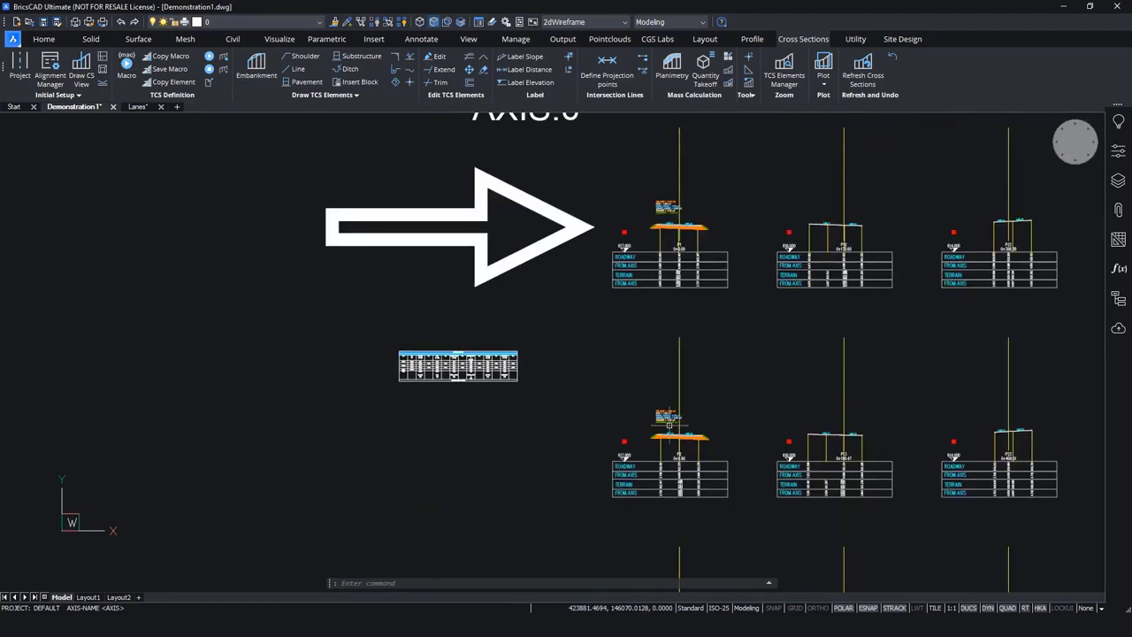
- Draw the 3D model of AXIS between P1 and P3, assigning property group CGS to BASE and SurfaceCourse to SURFACE_COURSE
scroll(716, 384, down, 8)
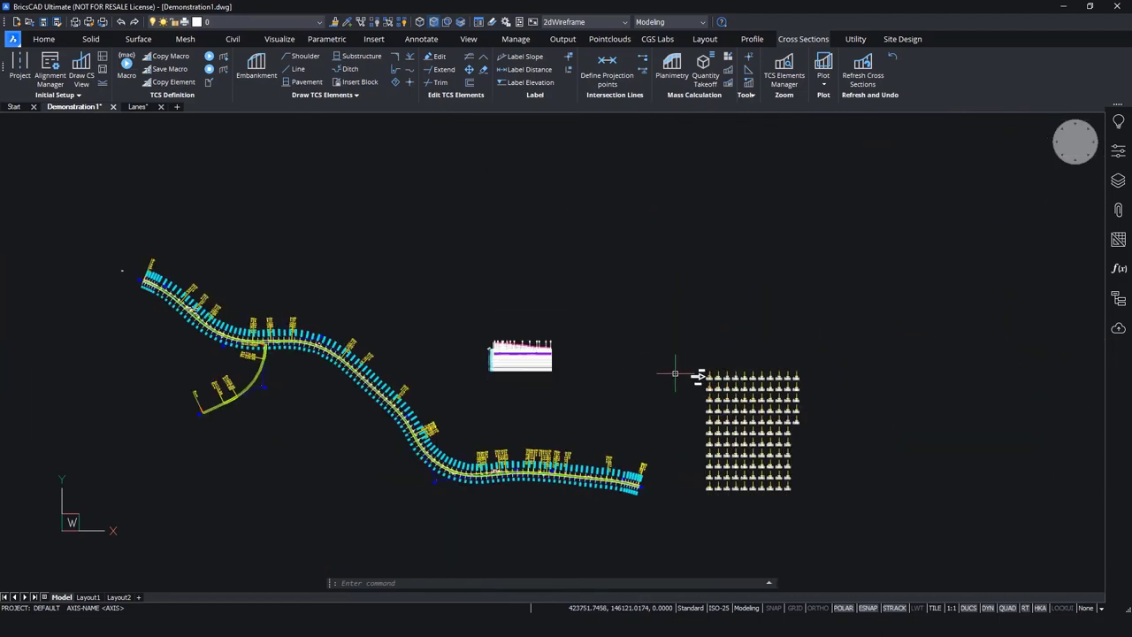
click(855, 39)
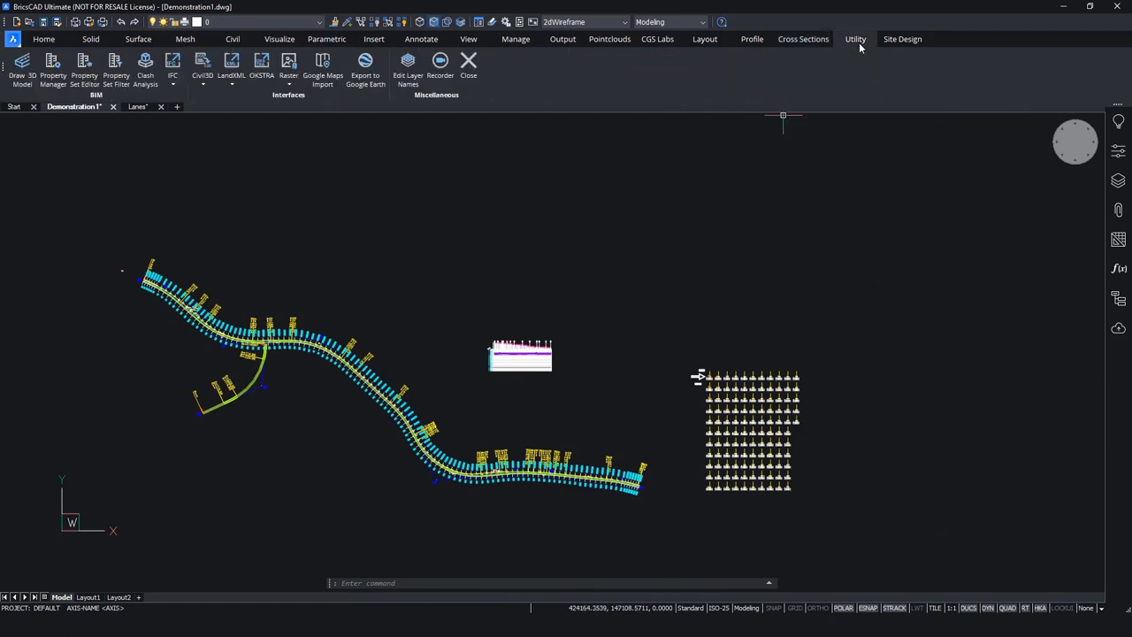
click(28, 88)
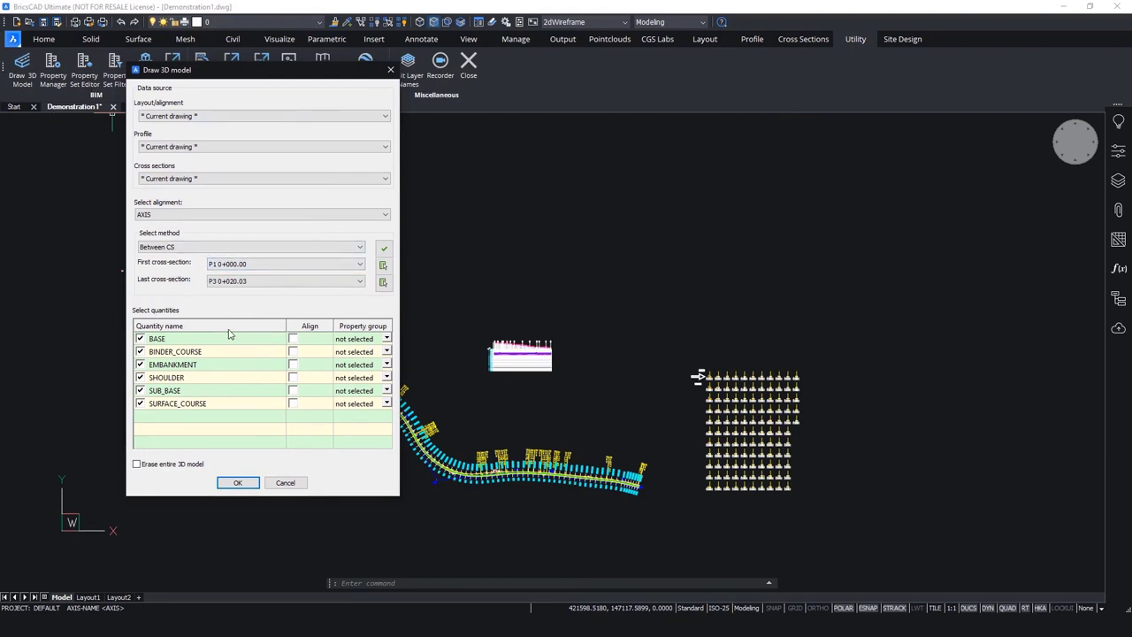
click(367, 341)
click(385, 339)
click(358, 359)
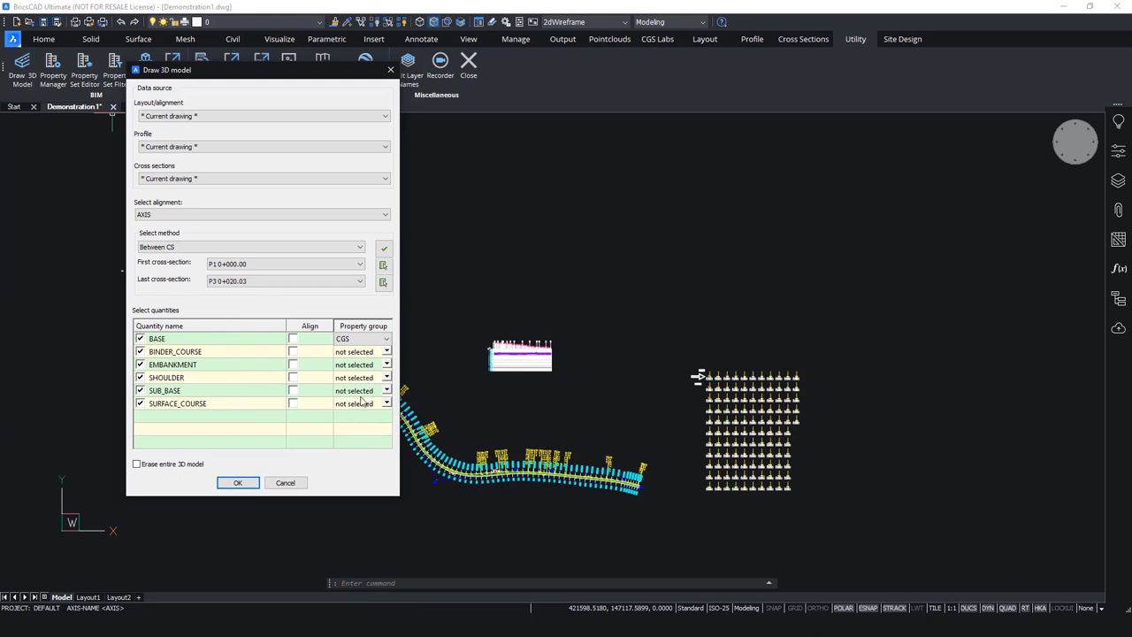
click(361, 402)
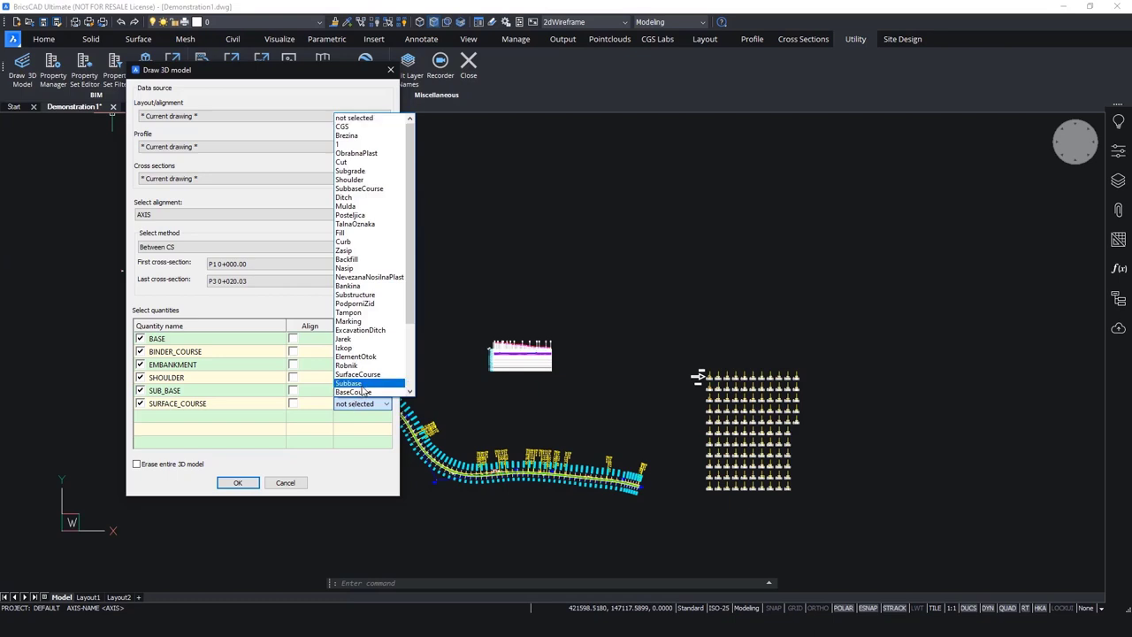
click(358, 374)
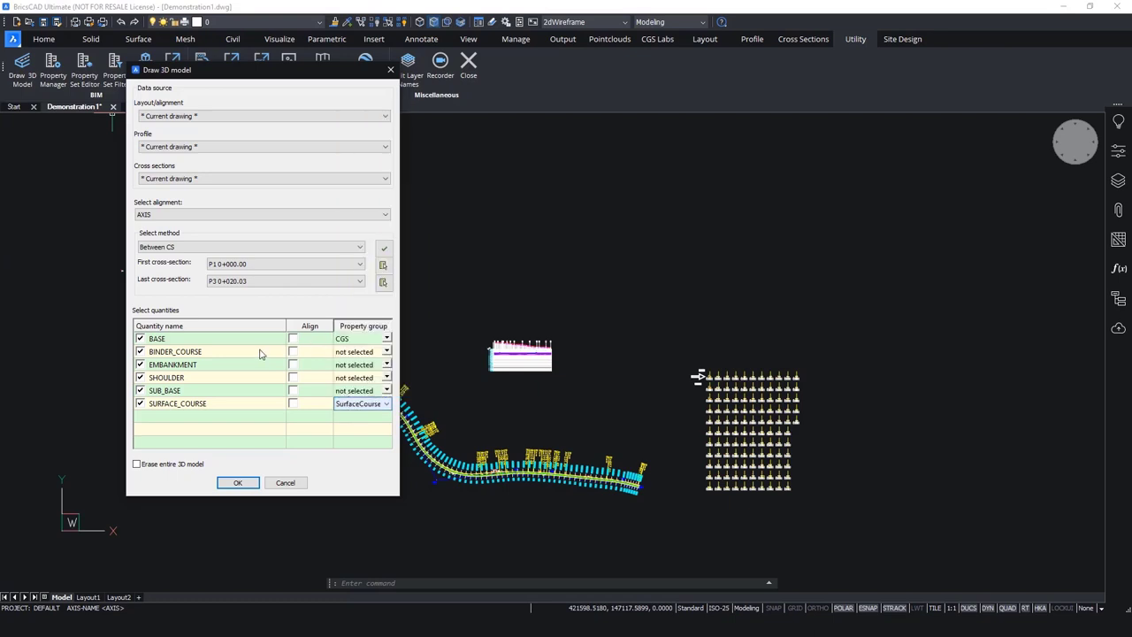
click(359, 342)
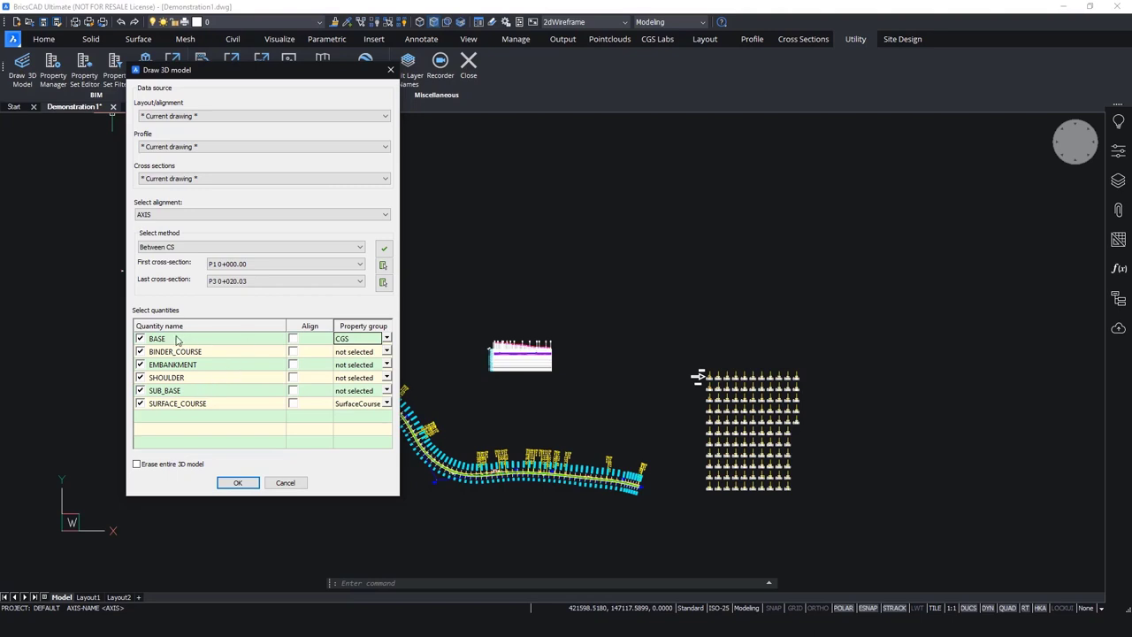
click(237, 482)
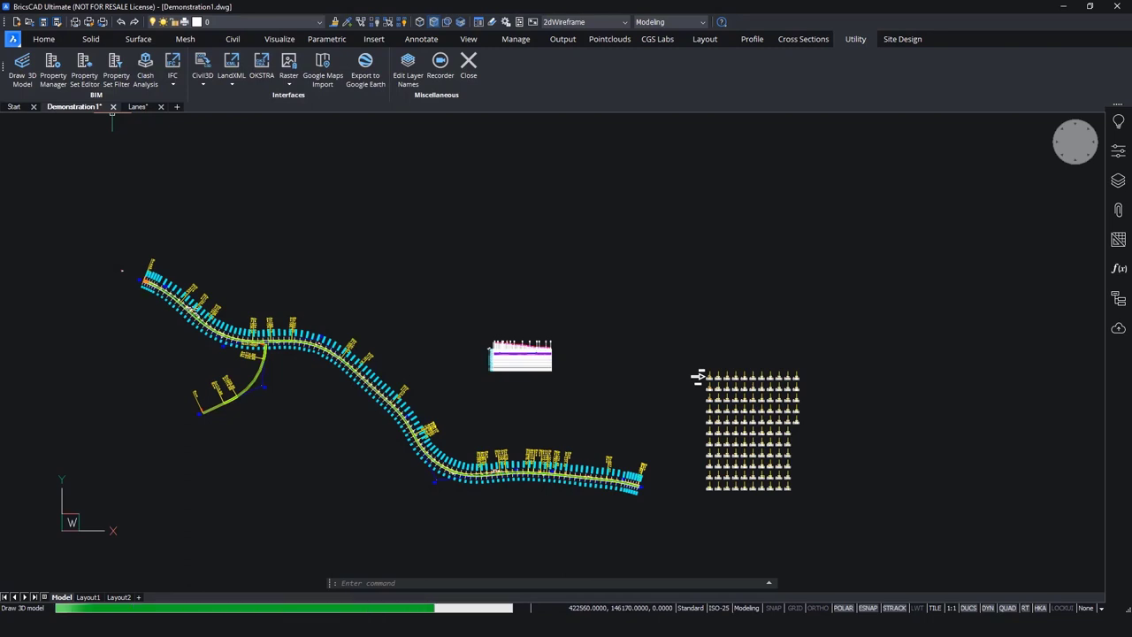
- Set the visual style to Realistic and inspect the 3D road model starting at P1 from an oblique angle
scroll(443, 324, down, 6)
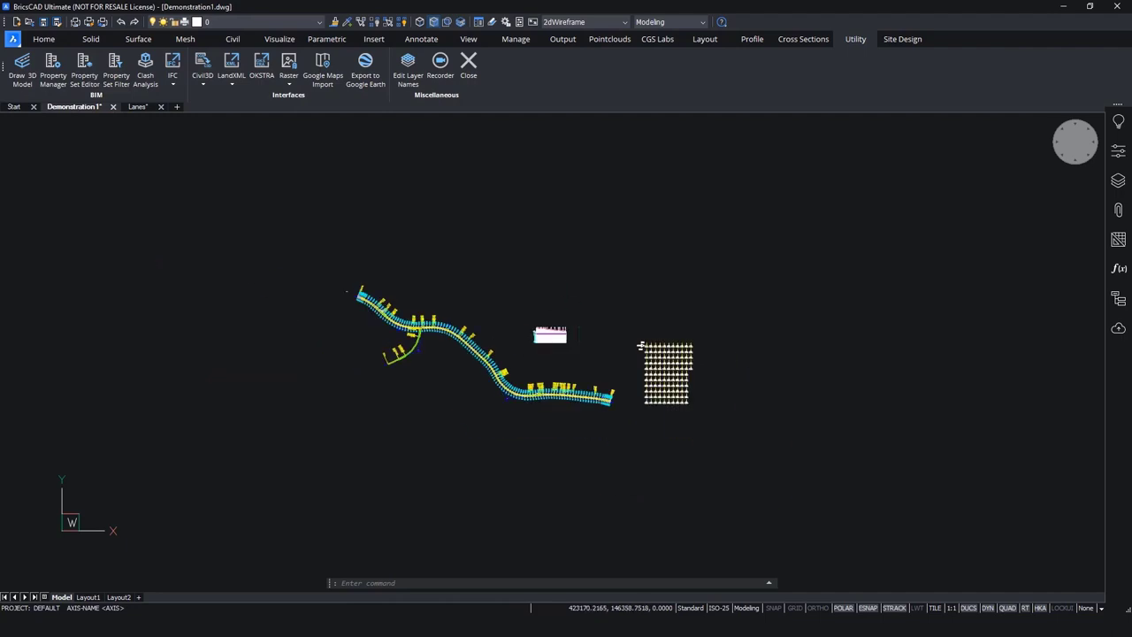
shift+middle_drag(470, 298, 566, 259)
scroll(567, 258, up, 10)
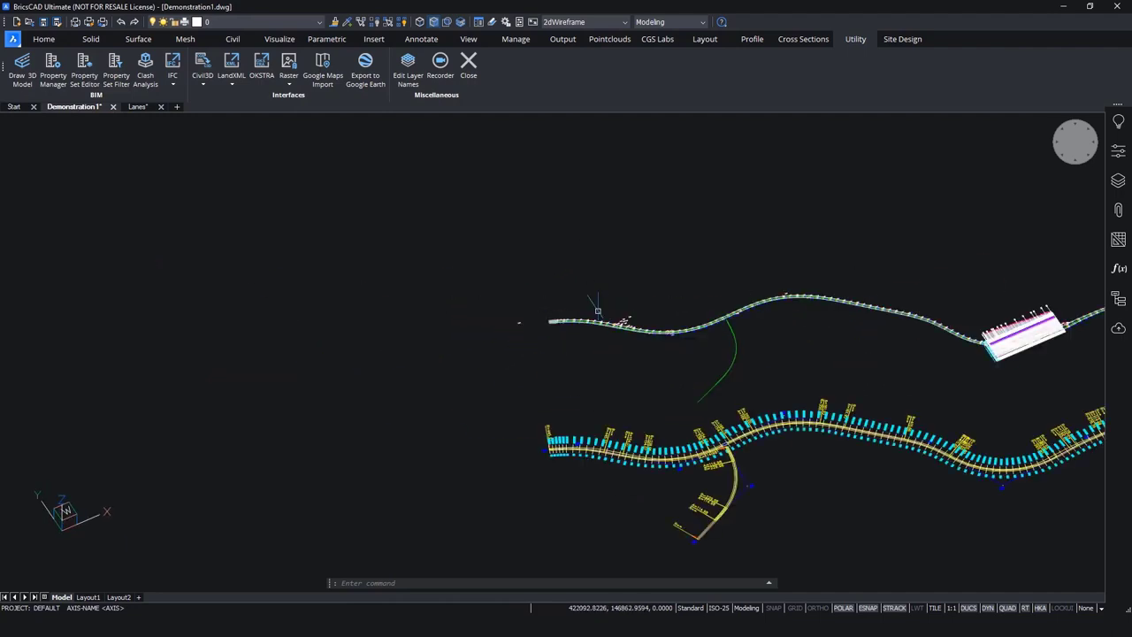
shift+middle_drag(478, 265, 439, 258)
scroll(438, 258, up, 1)
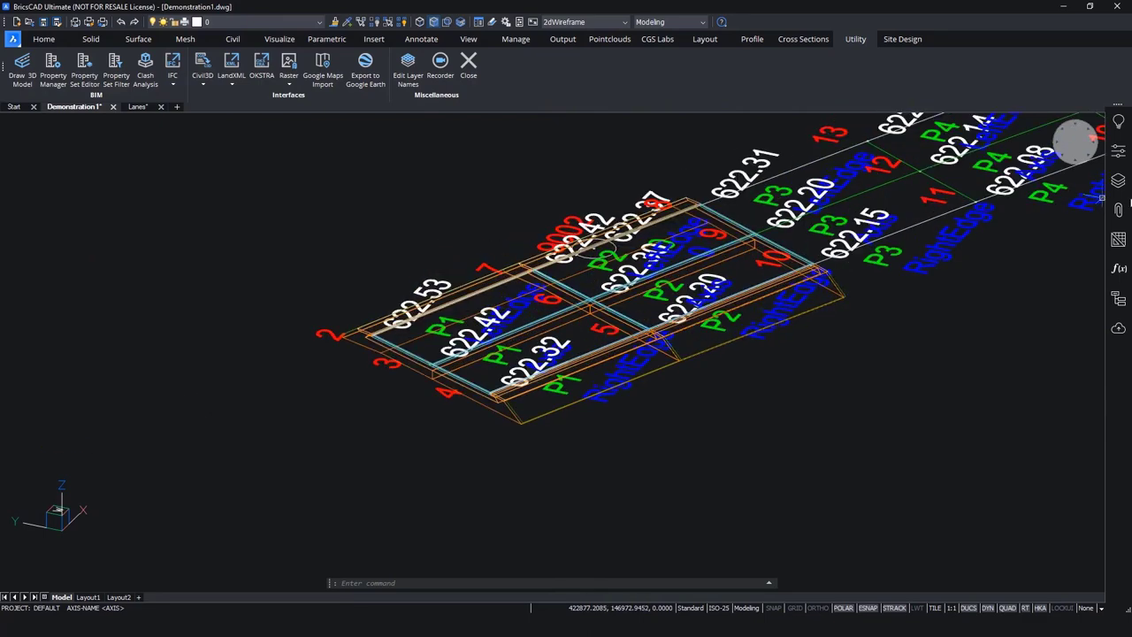
click(1120, 156)
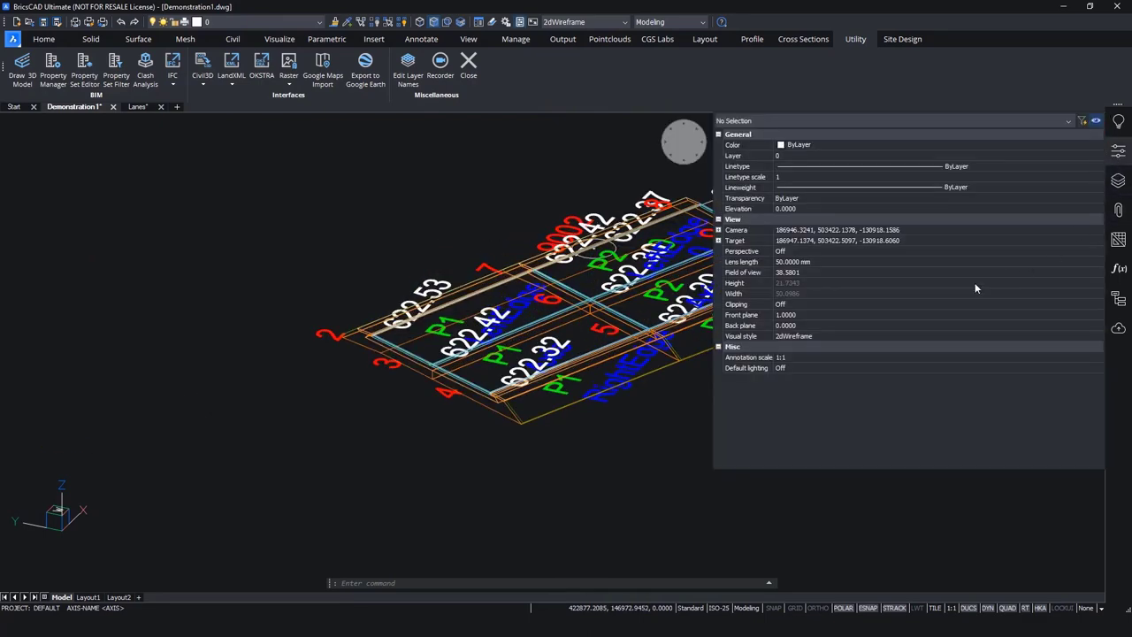
click(835, 335)
click(834, 334)
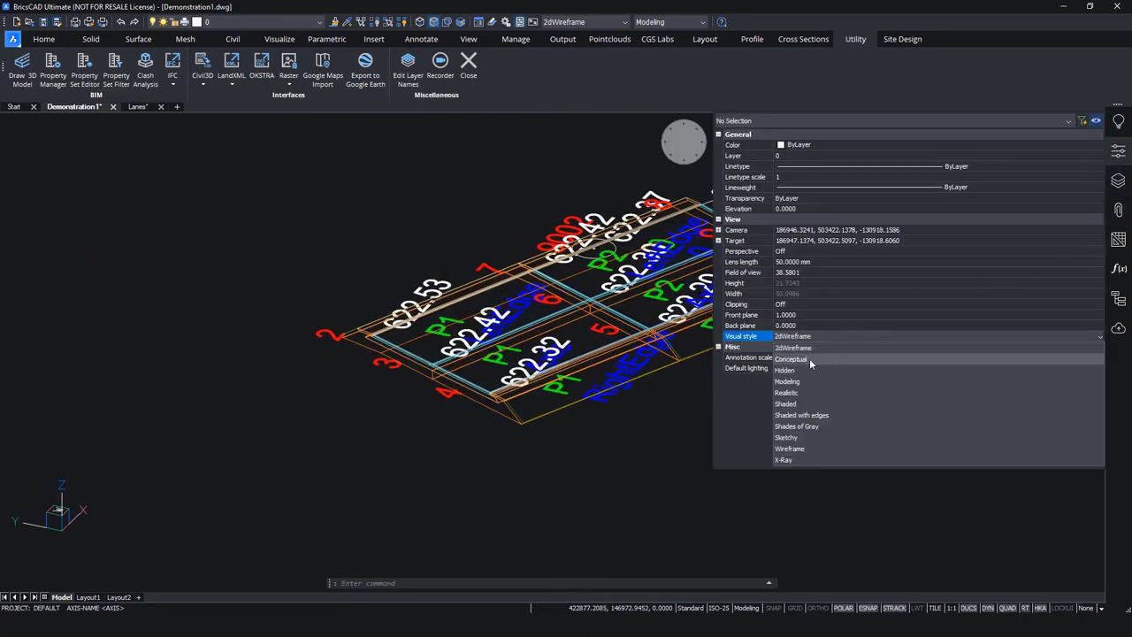
click(787, 392)
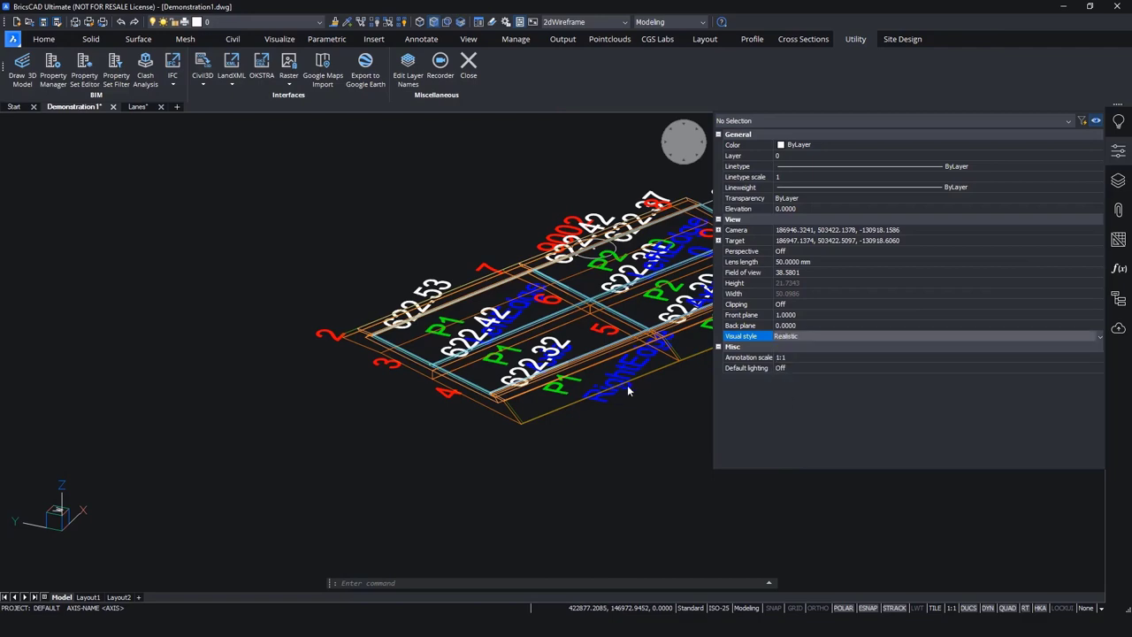
scroll(430, 361, up, 2)
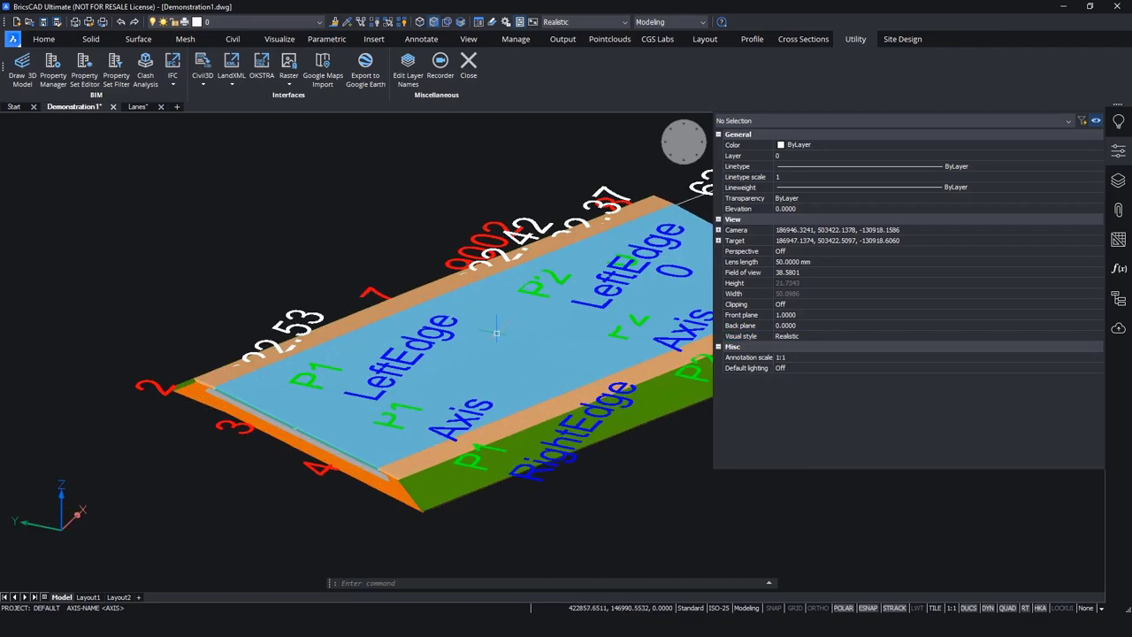
scroll(431, 361, down, 3)
shift+middle_drag(531, 389, 482, 356)
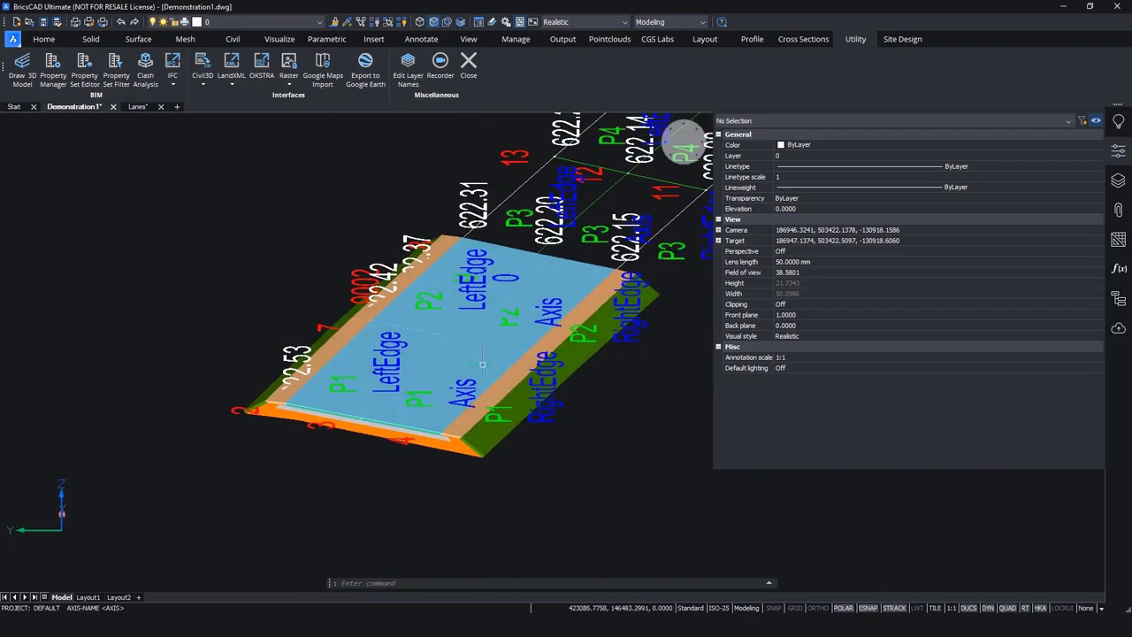
- Review the CGS group in the Property Manager and the surface course solid's SurfaceCourse values in the Property Set Editor
click(58, 76)
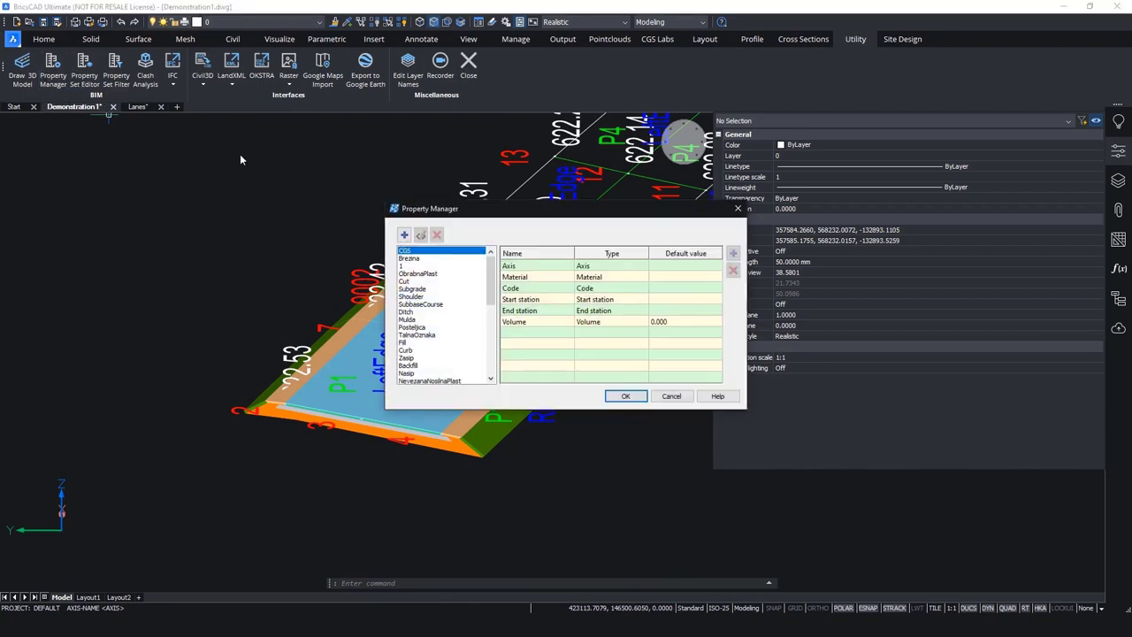
click(738, 209)
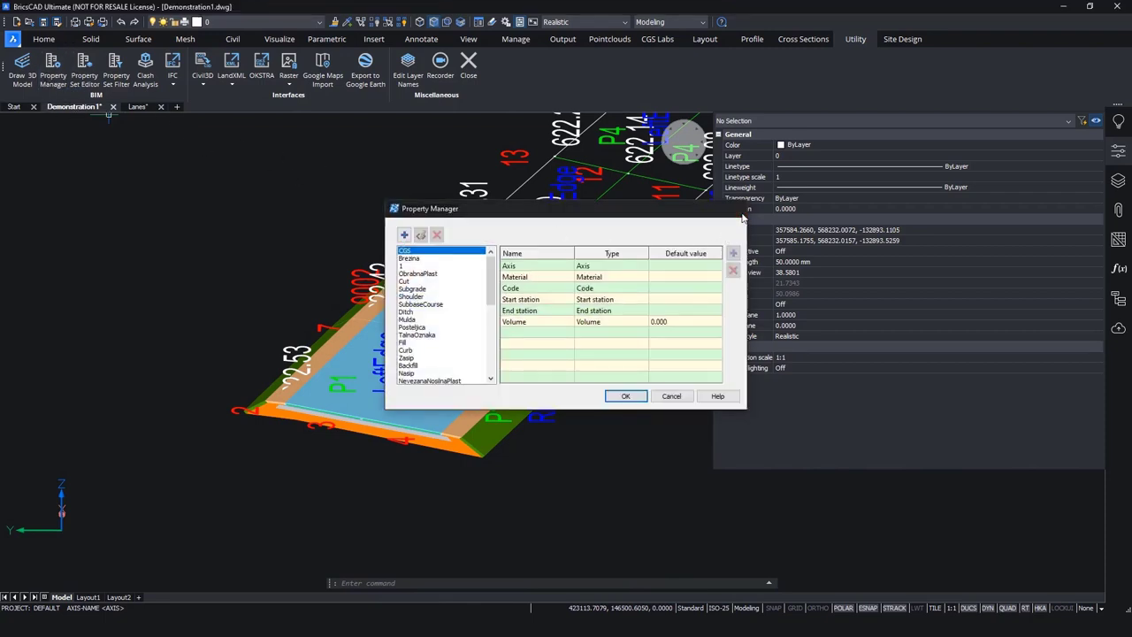
click(85, 71)
drag(137, 35, 150, 126)
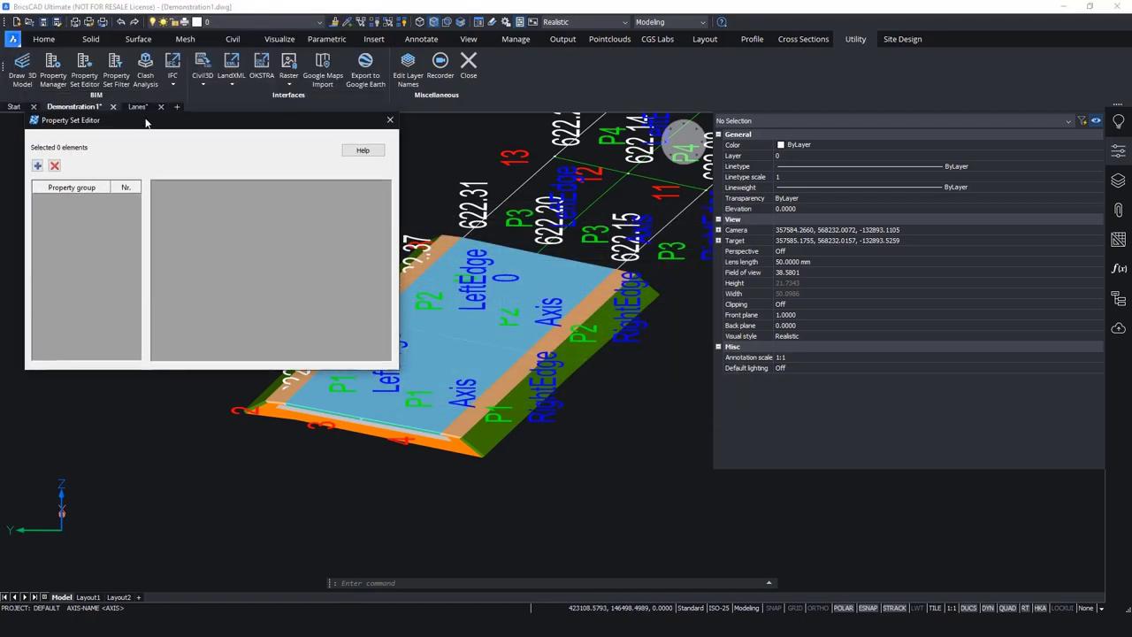
click(417, 358)
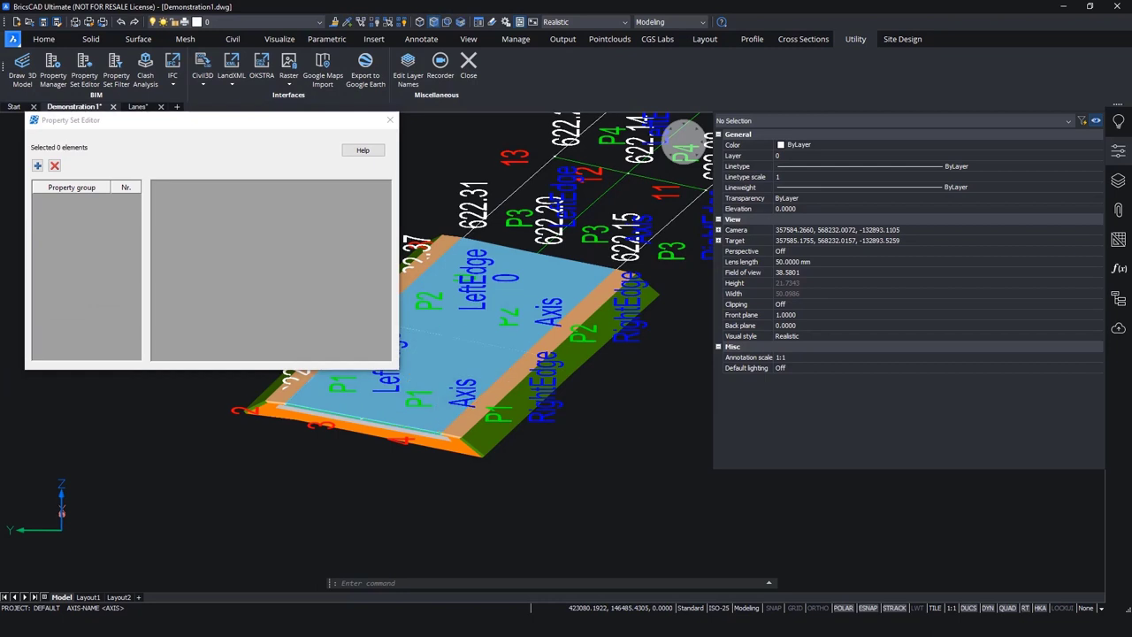
click(428, 416)
click(105, 202)
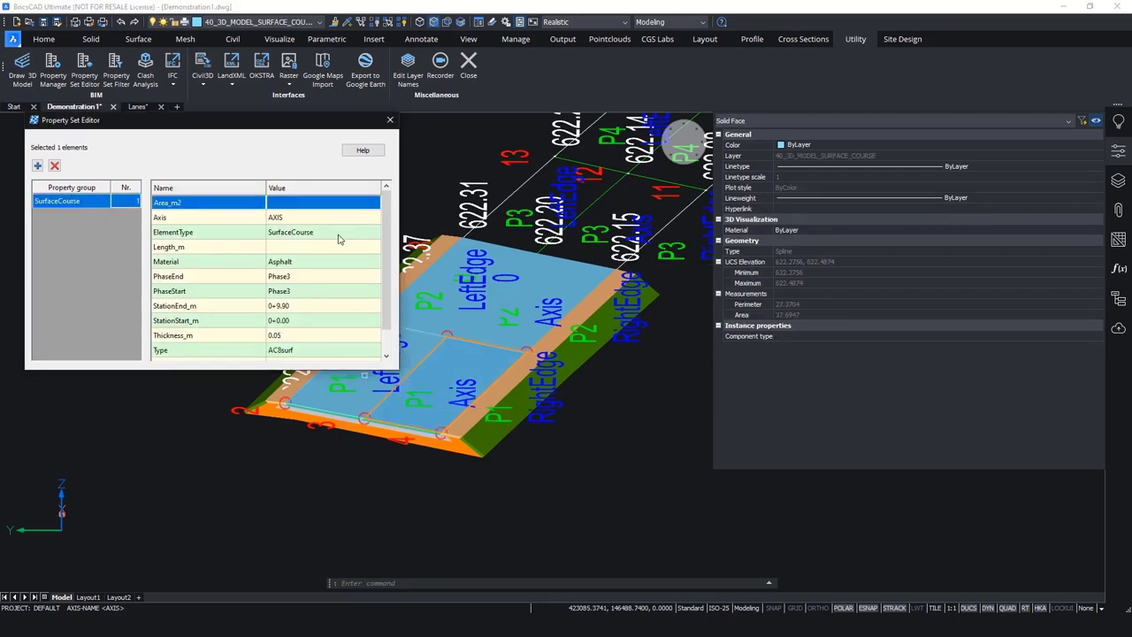
scroll(345, 293, down, 1)
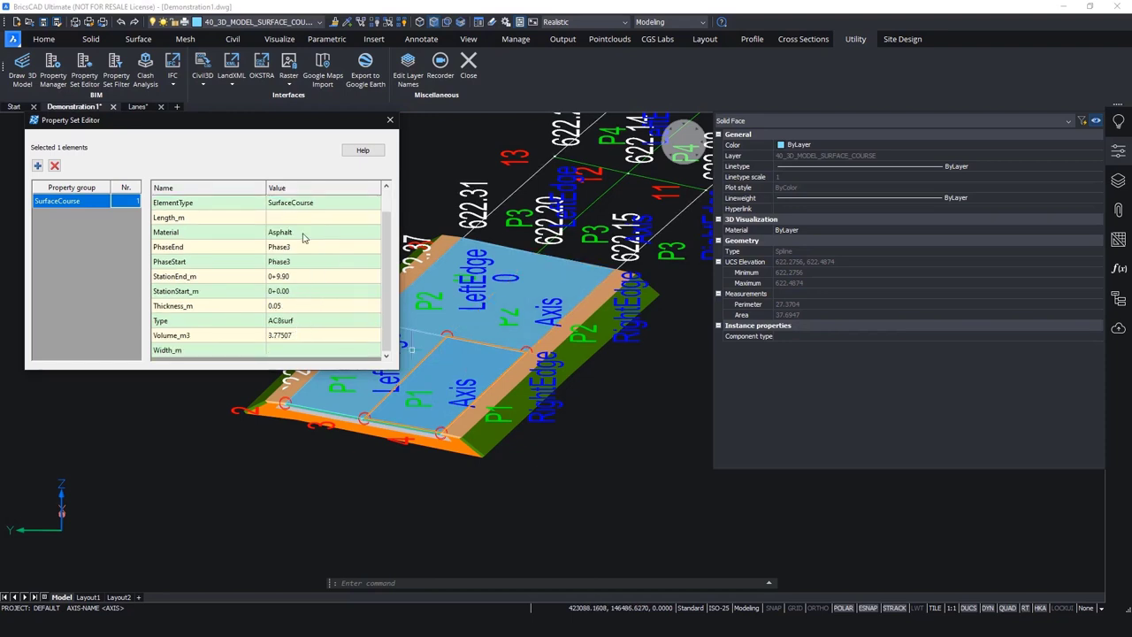
click(390, 121)
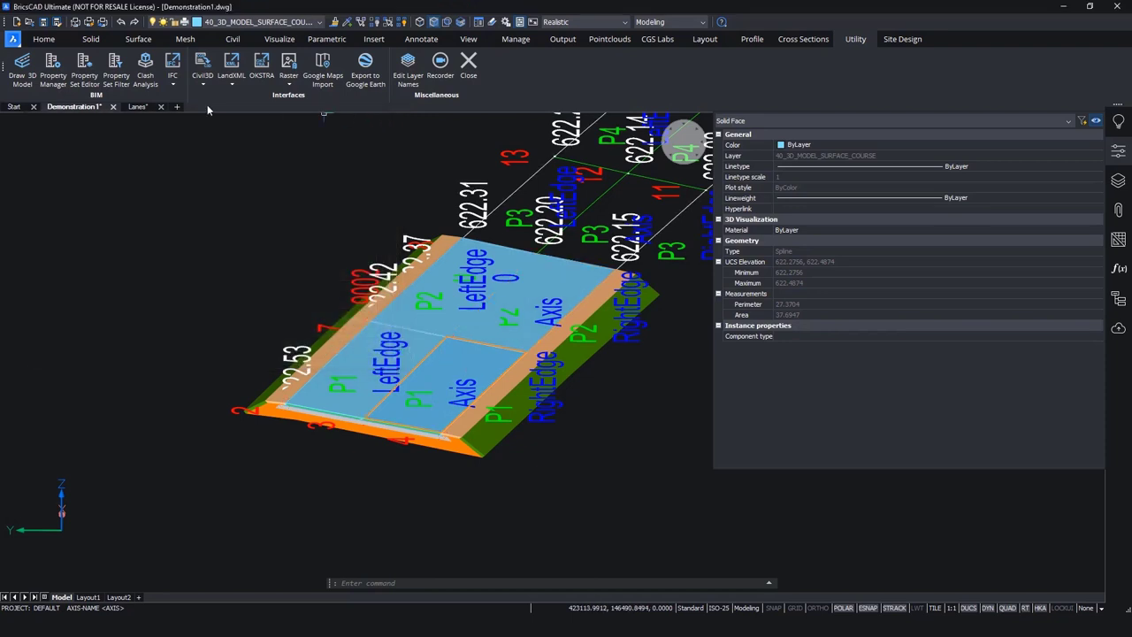
- Export the 3D road model to IFC as Demonstration1.ifc and inspect the road layers in BIMvision
click(174, 85)
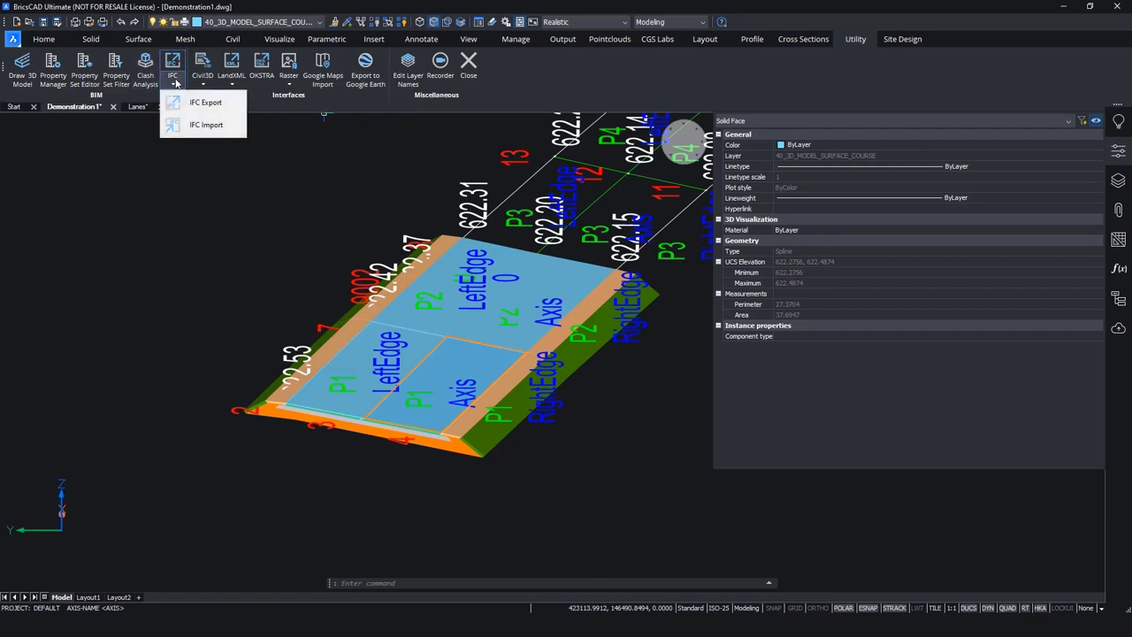
click(217, 102)
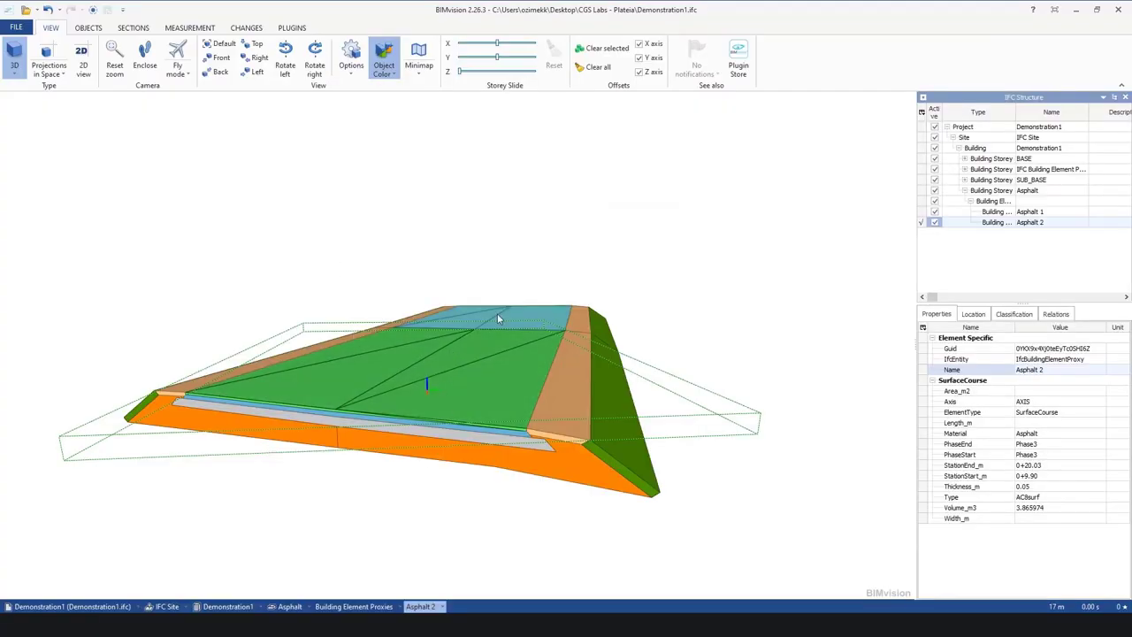
scroll(491, 328, up, 3)
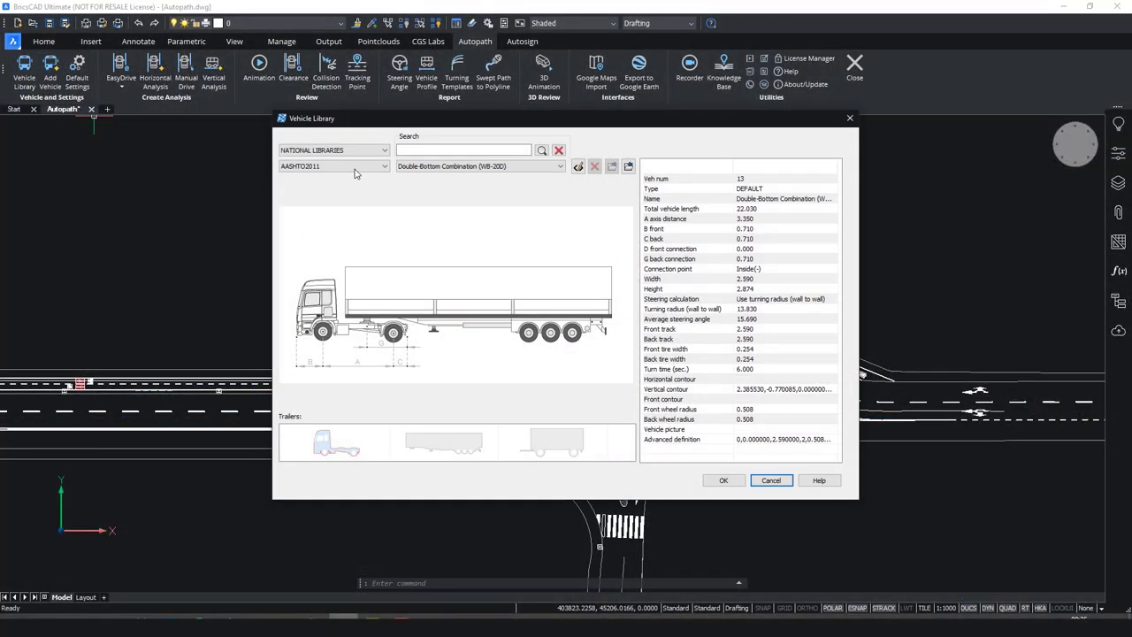
- Add a vehicle named Truck_01 to the AASHTO2011 national library, based on Double-Bottom Combination (WB-20D)
click(383, 167)
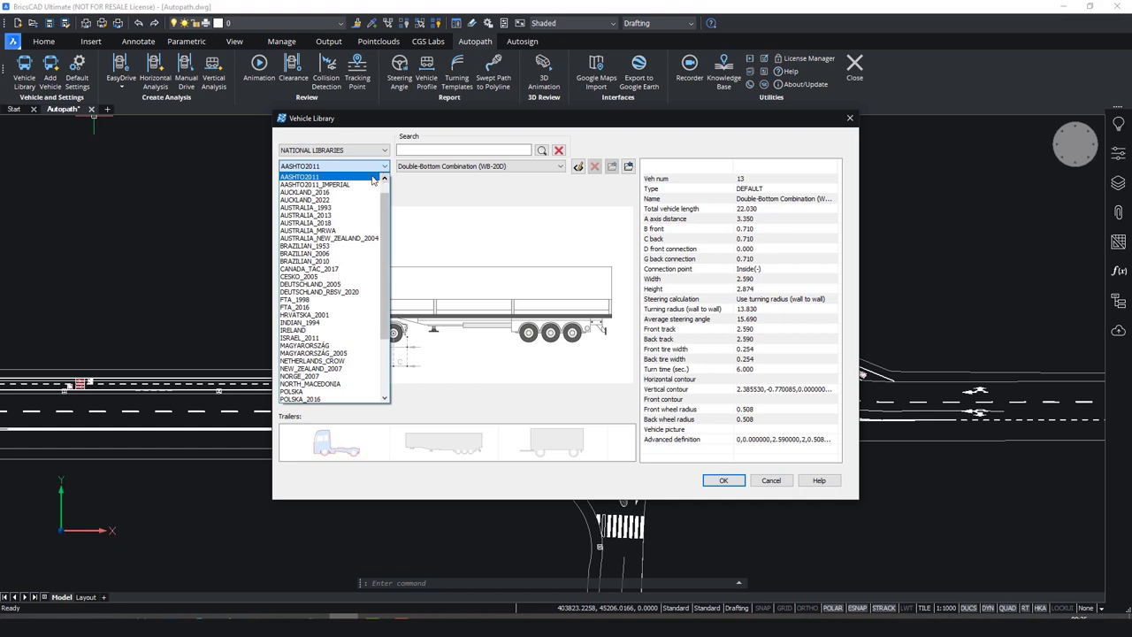
click(375, 179)
click(530, 168)
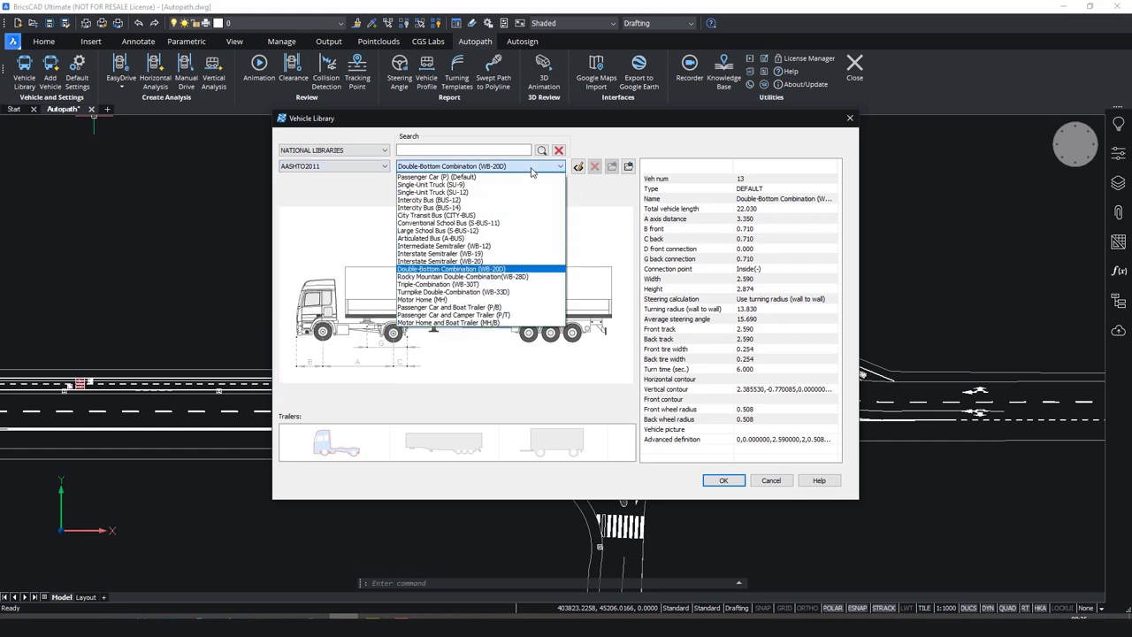
click(529, 268)
click(577, 167)
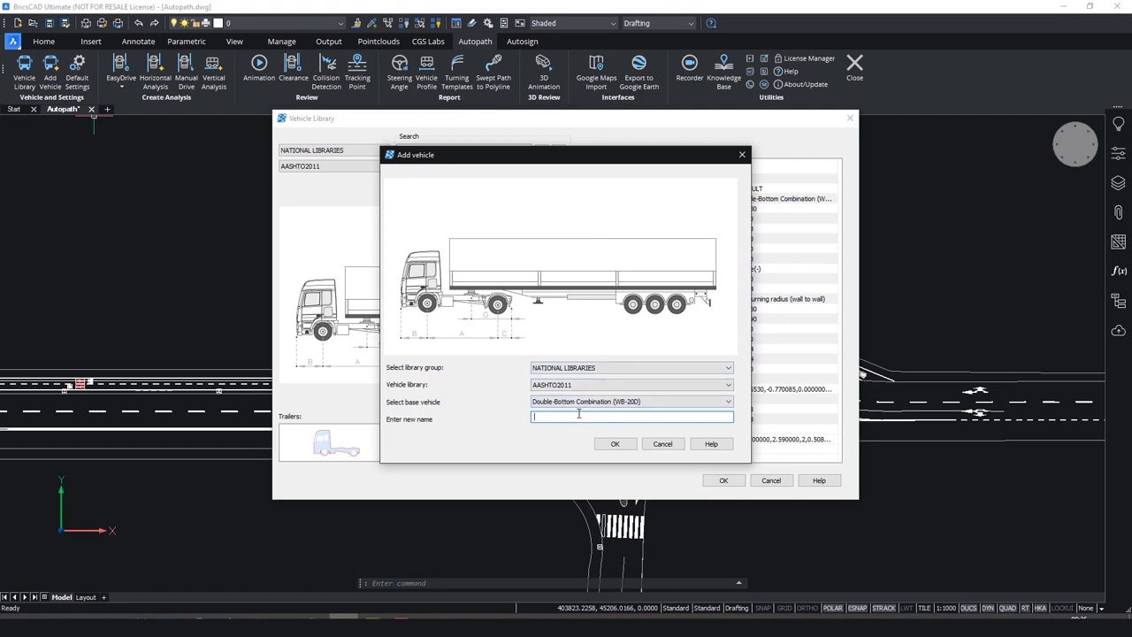
text(Truck_01)
click(616, 444)
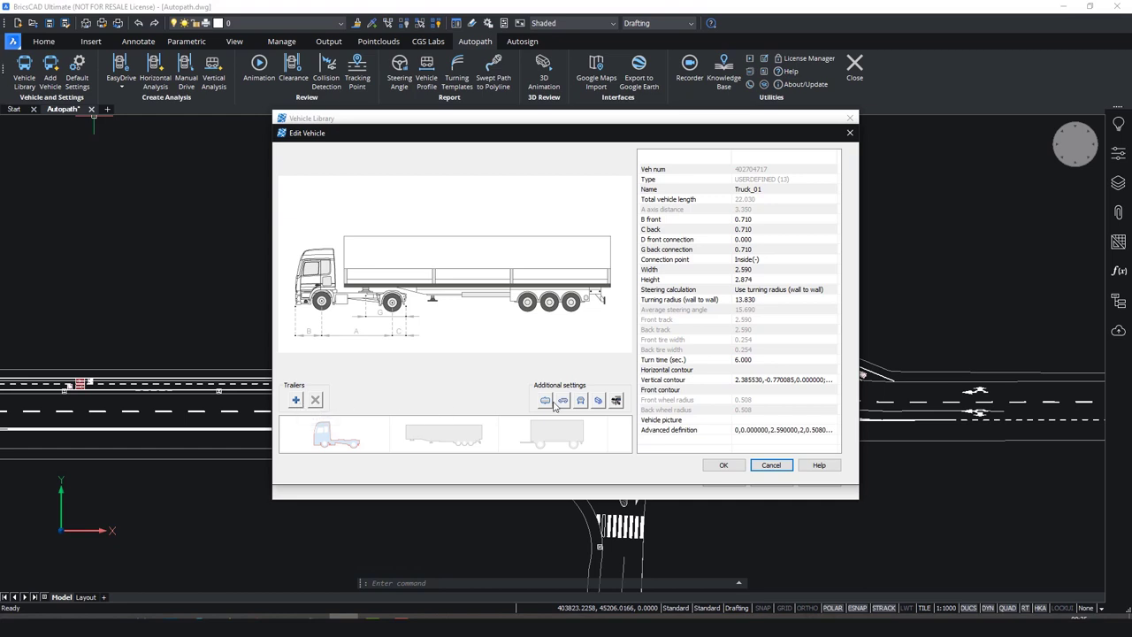
- Review the front and back axle layout in Truck_01's advanced definition and accept the vehicle
click(616, 401)
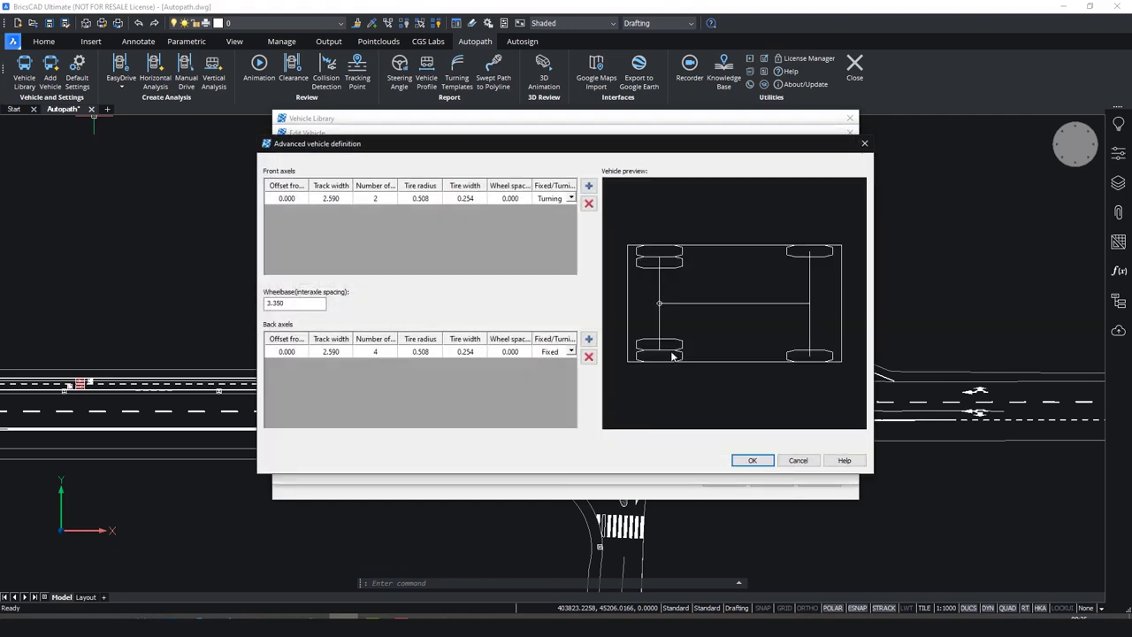
click(865, 143)
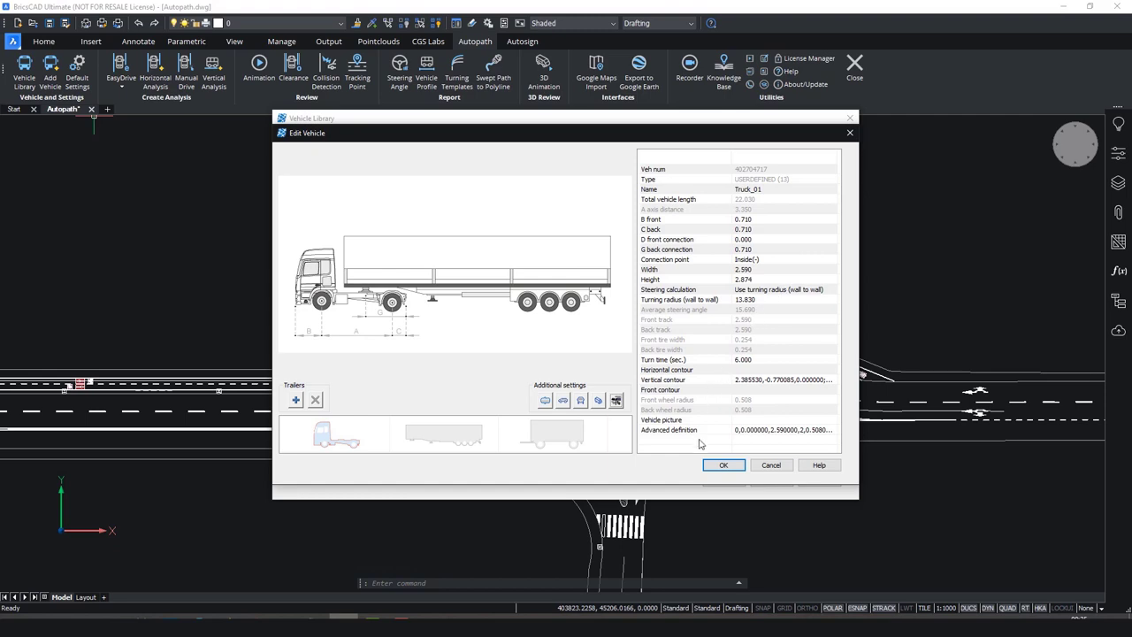
click(723, 464)
click(724, 481)
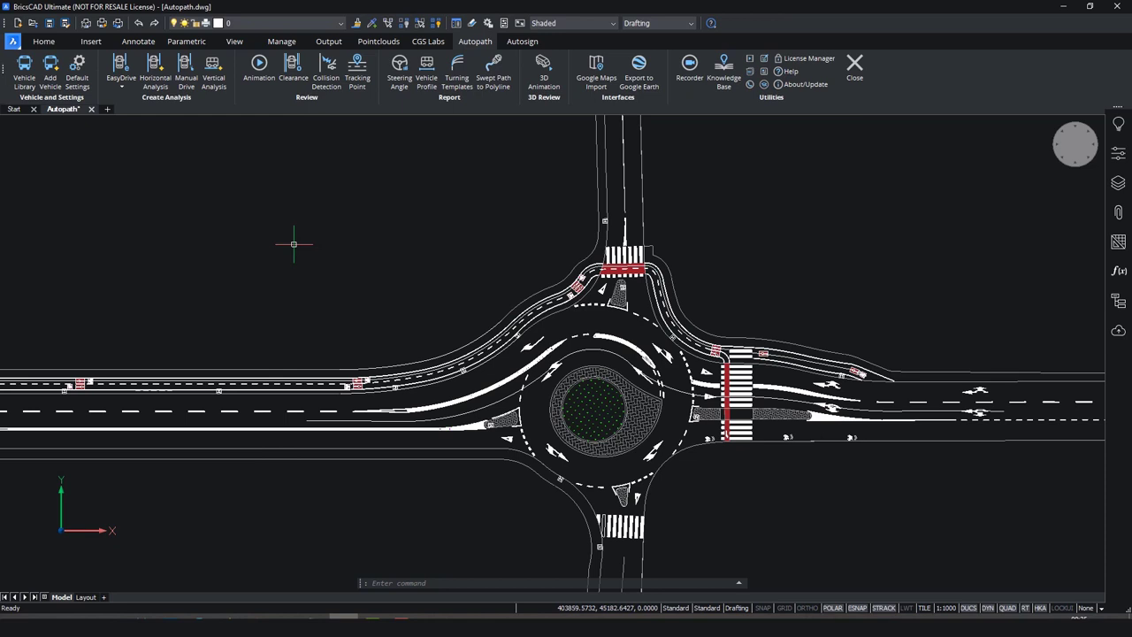
- Create an EasyDrive swept path for Truck_01 through the roundabout from the eastern approach to the western exit
click(123, 86)
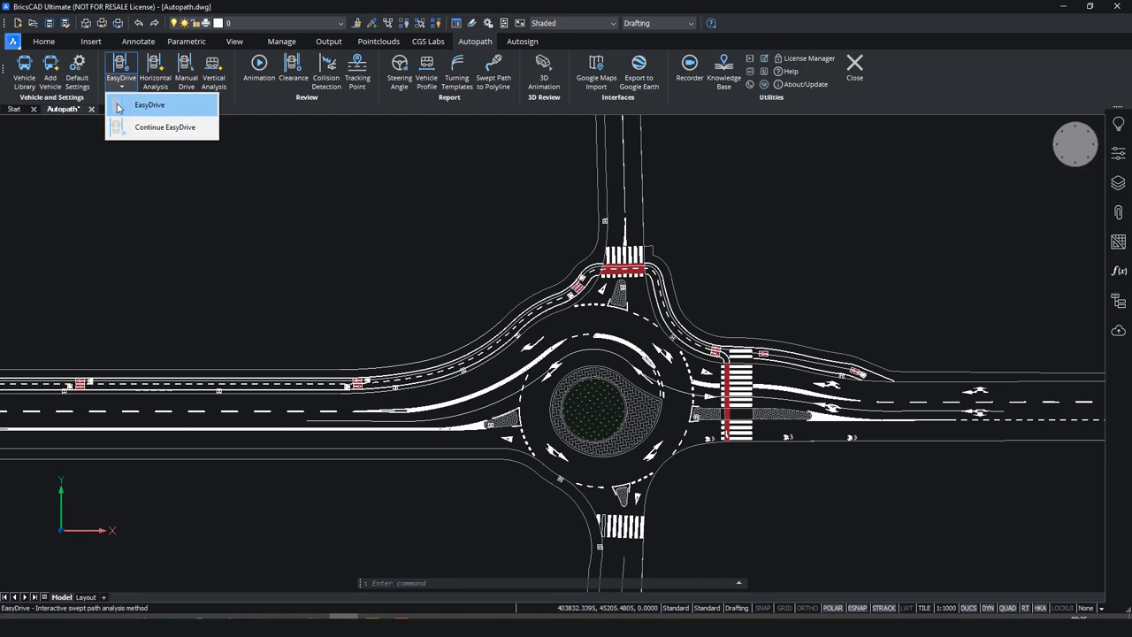
click(119, 107)
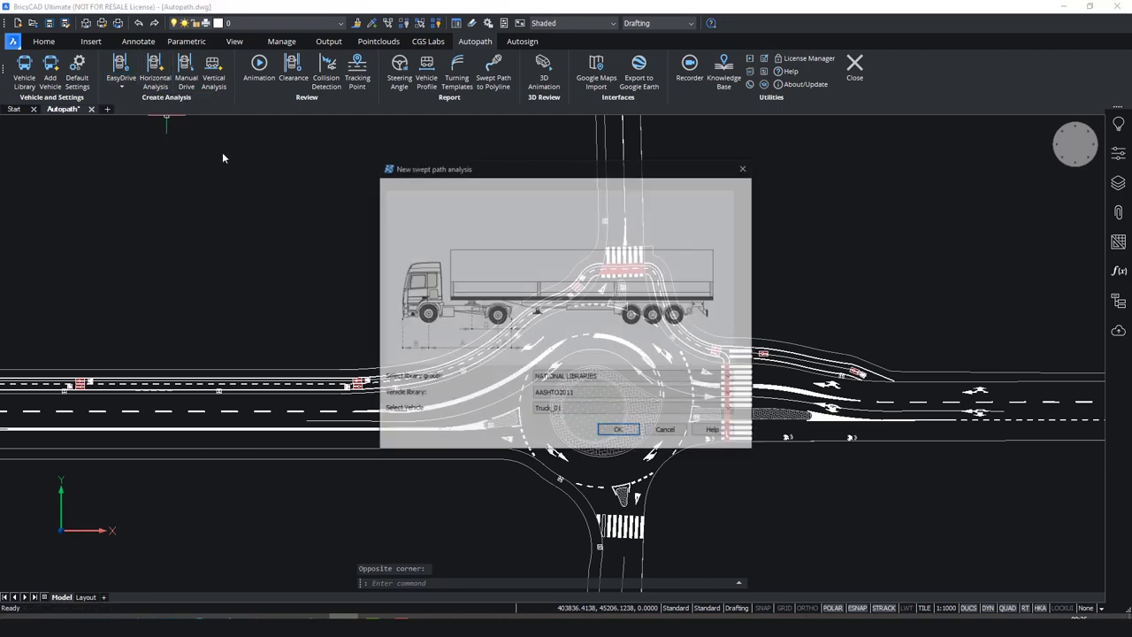
click(619, 431)
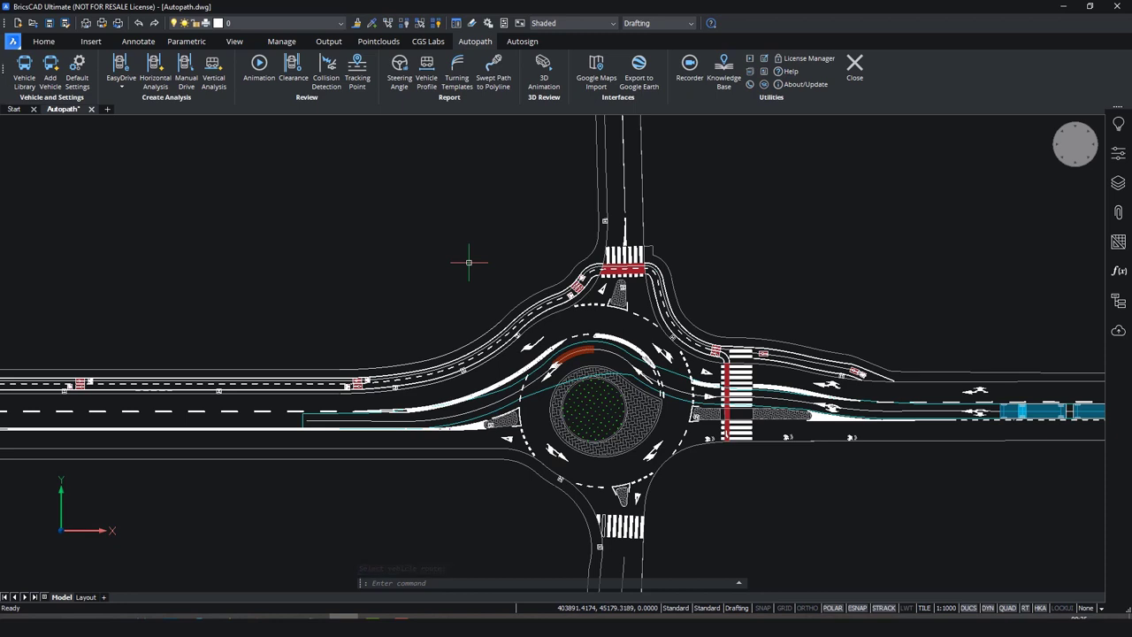
- Play the animation of Truck_01 along its swept path through the roundabout
click(259, 69)
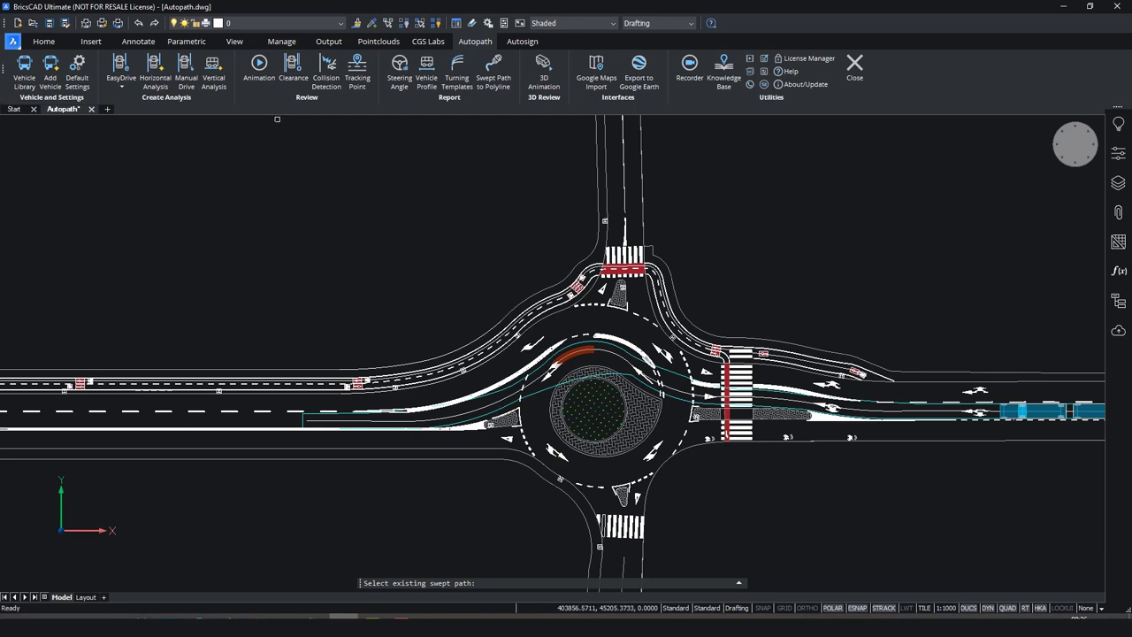
click(672, 371)
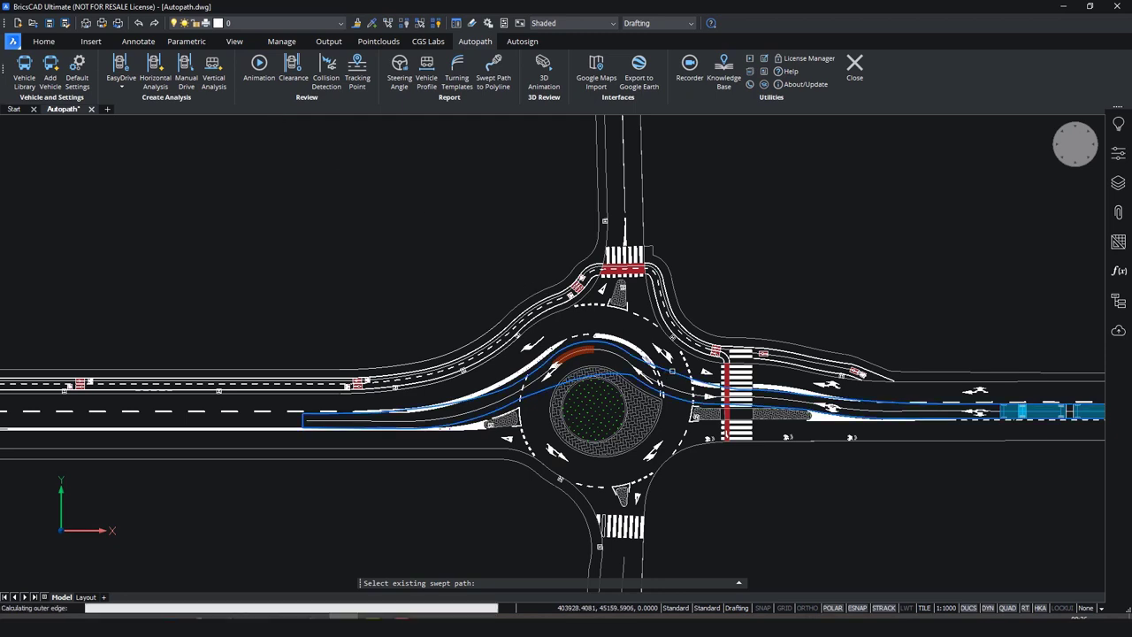
click(196, 23)
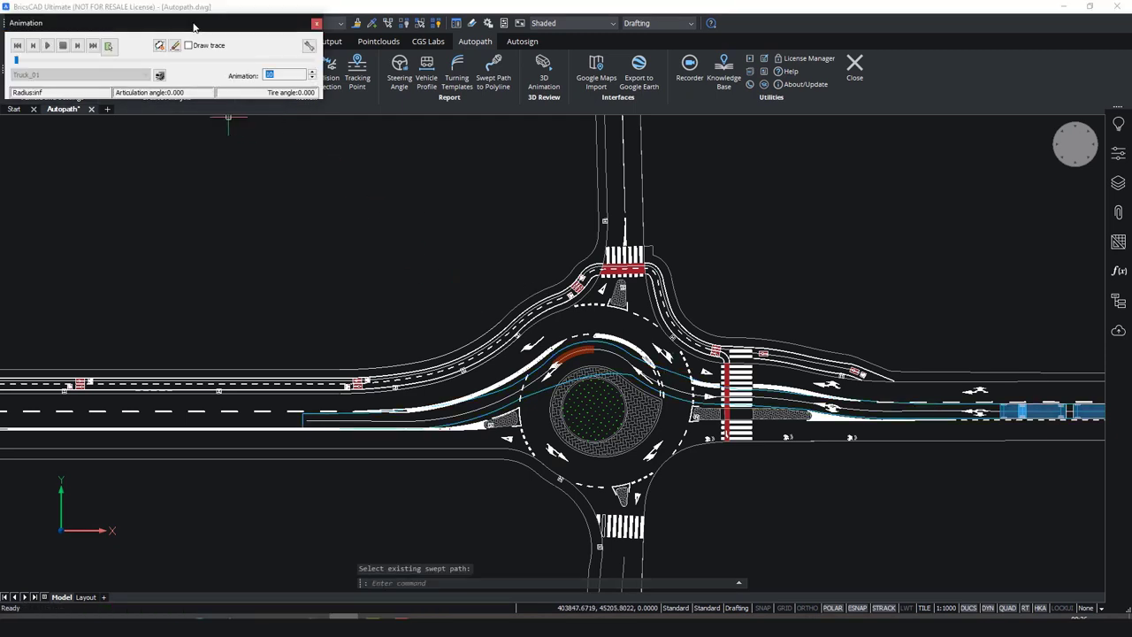
drag(203, 23, 255, 165)
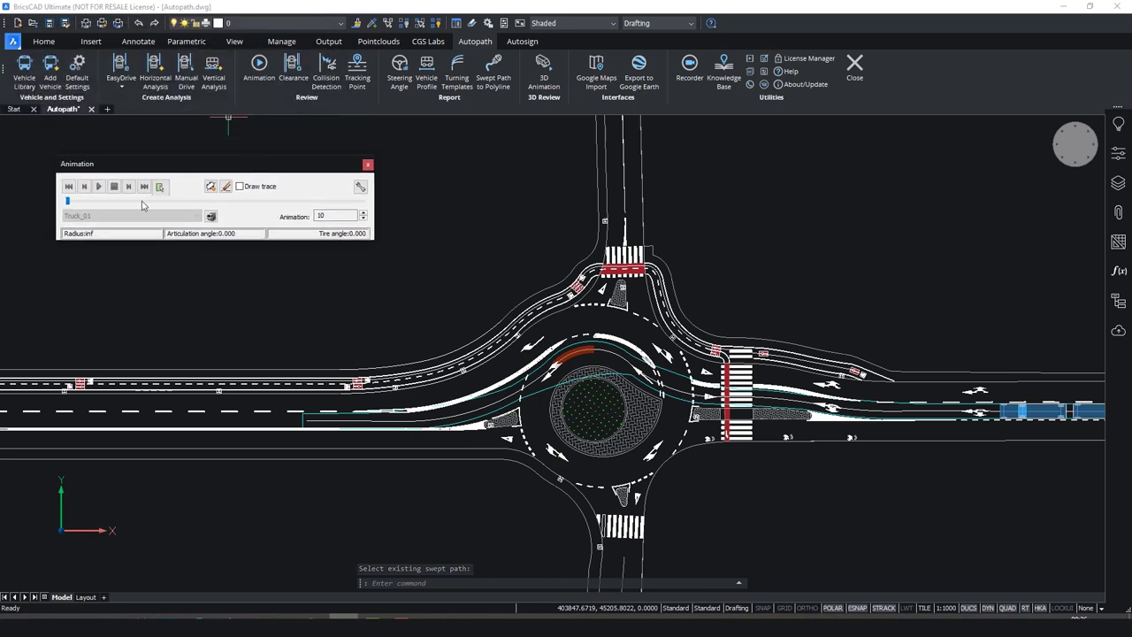
click(99, 186)
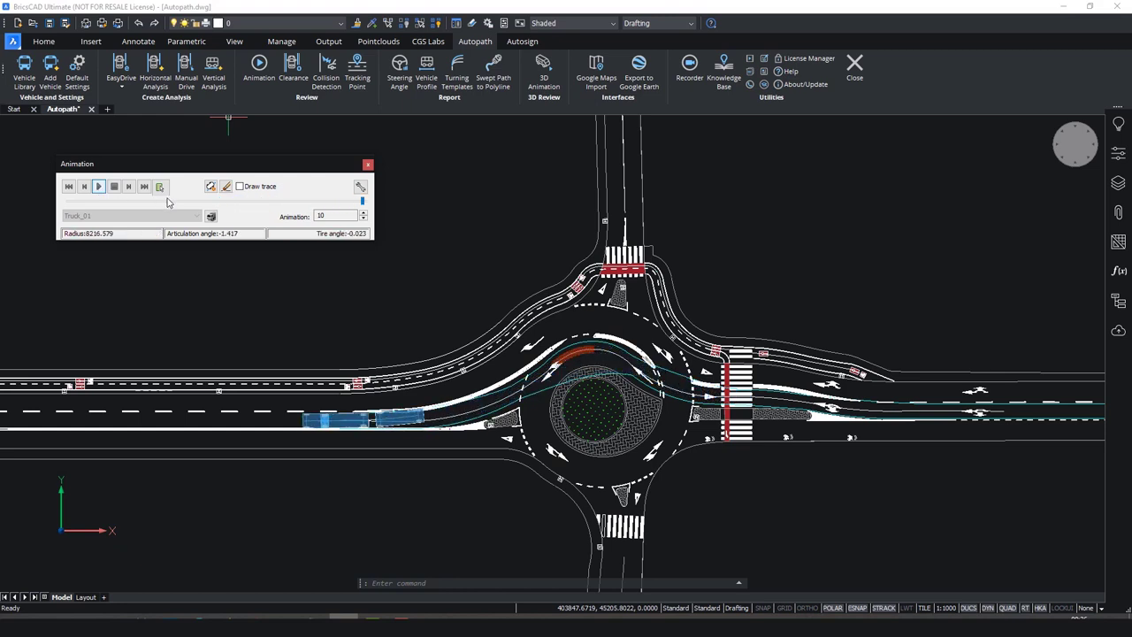
click(368, 166)
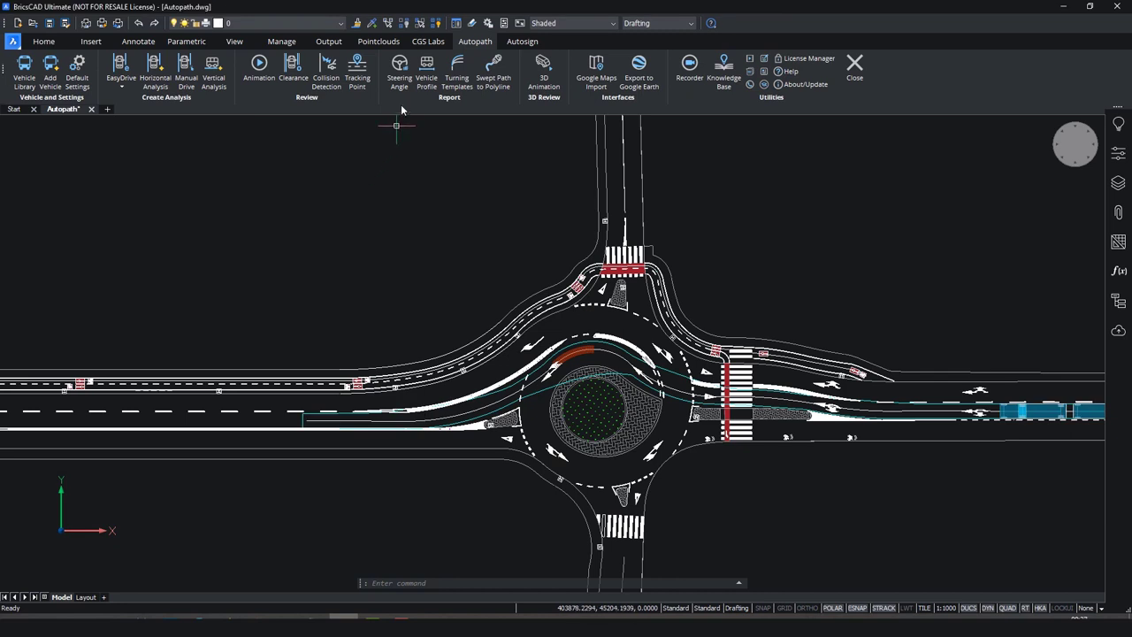
- Insert the steering angle report of the truck's swept path in the empty area northwest of the roundabout
click(399, 73)
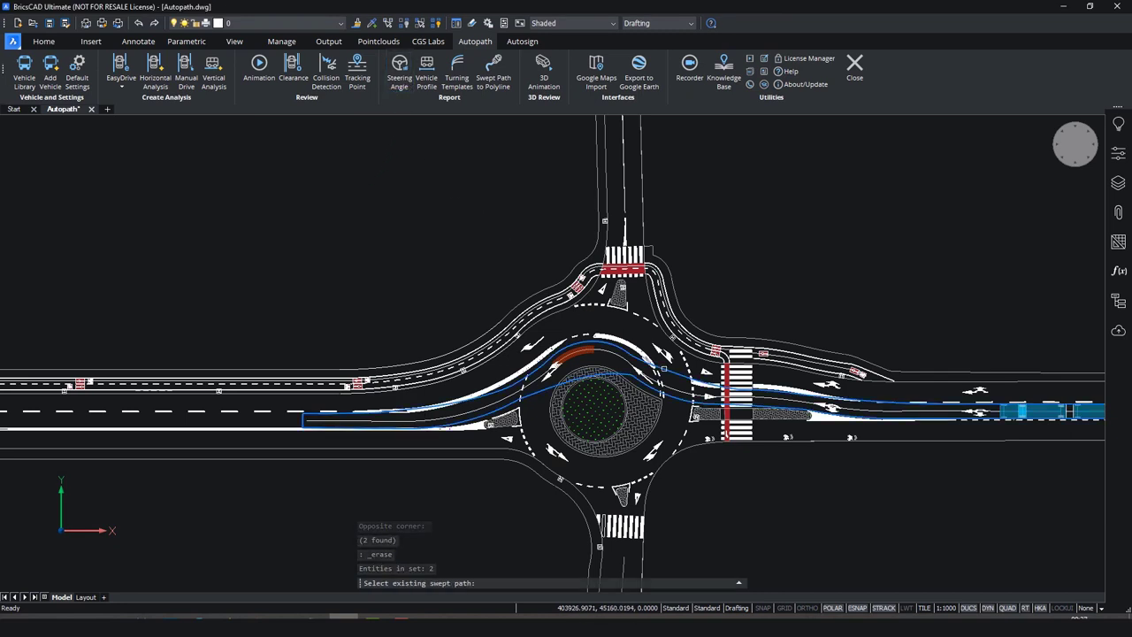
click(664, 370)
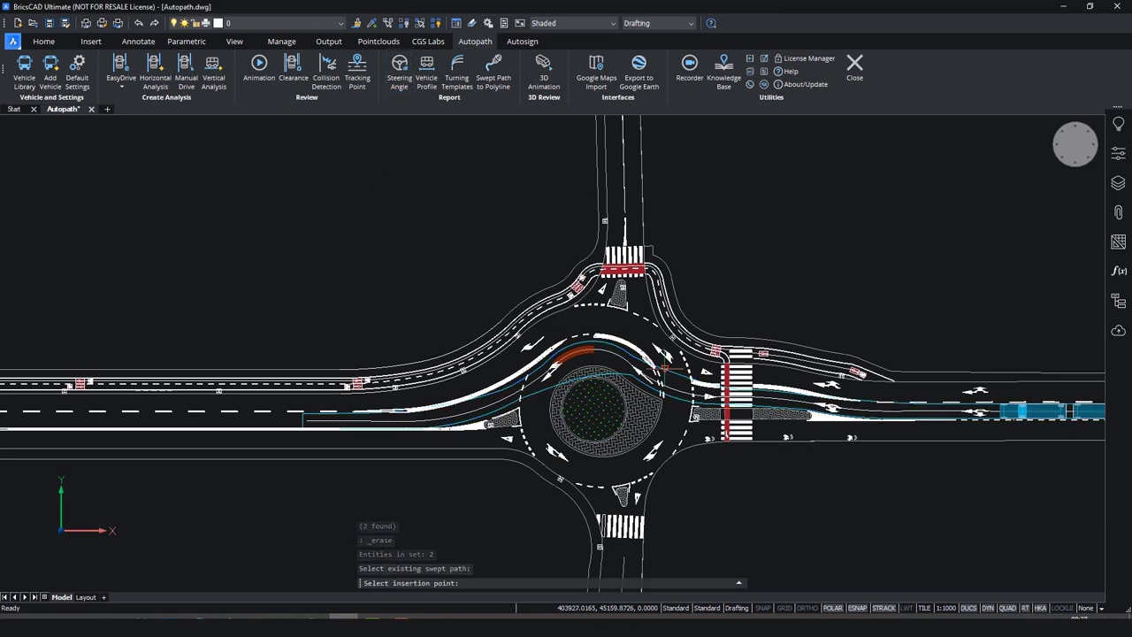
click(220, 177)
scroll(379, 316, up, 3)
scroll(371, 295, down, 3)
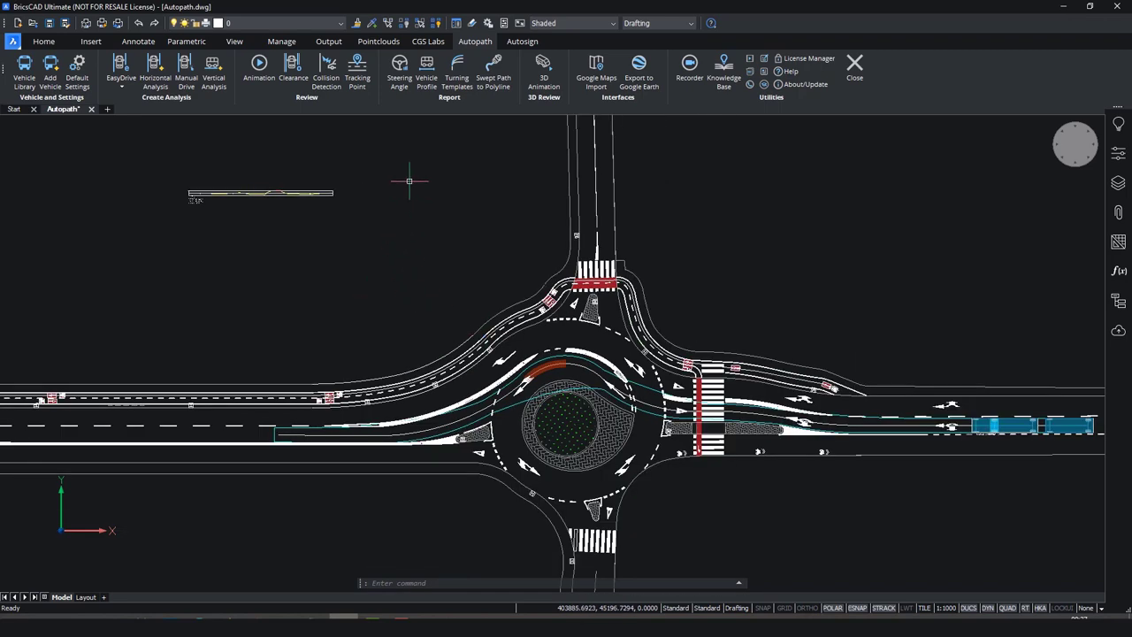
- Insert the dimensioned vehicle profile of the truck below the steering angle diagram and inspect it
click(427, 69)
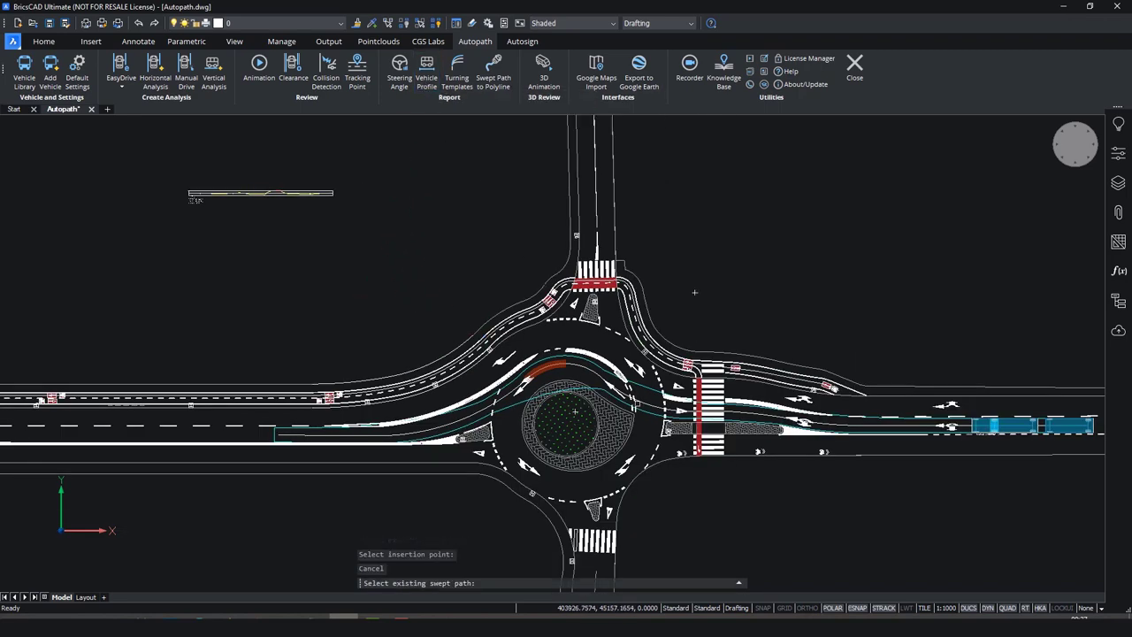
click(653, 390)
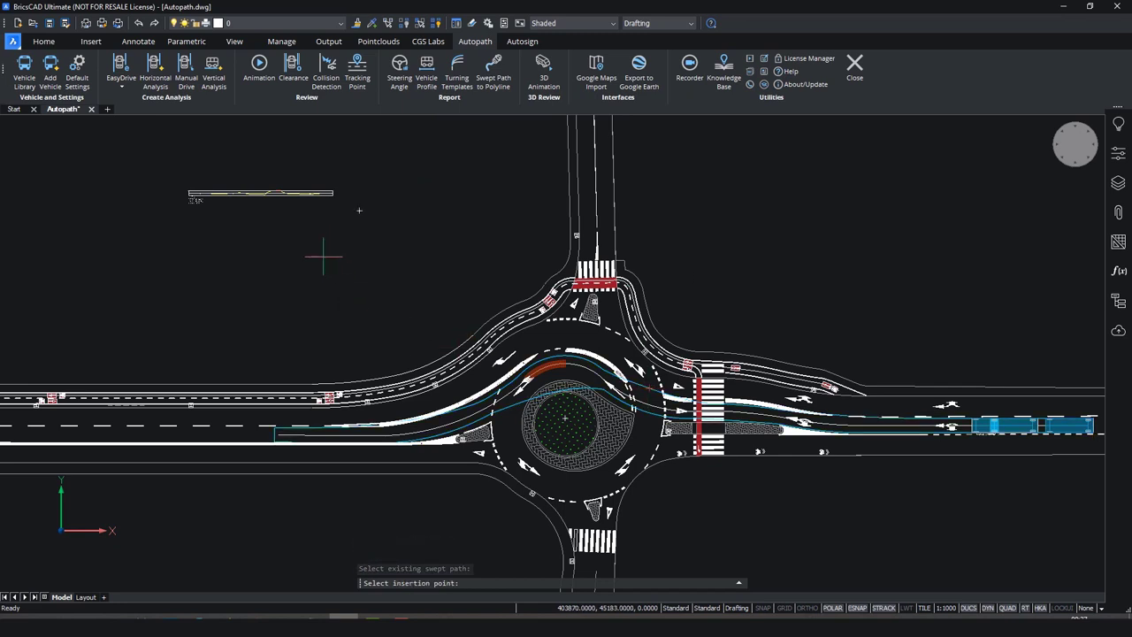
click(327, 255)
scroll(195, 271, up, 5)
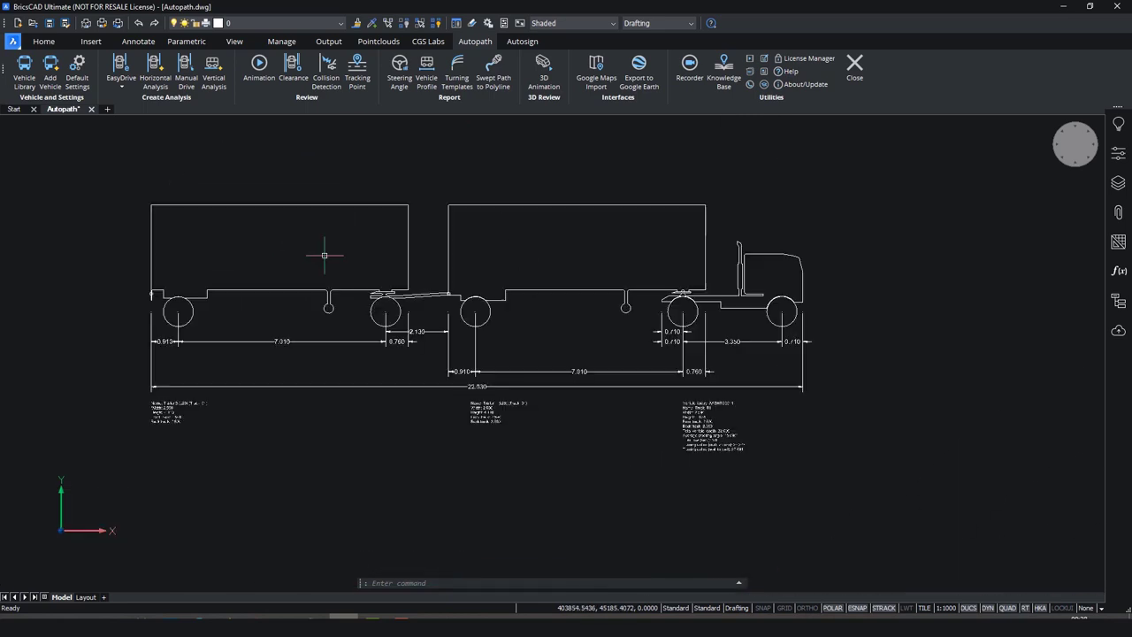
scroll(328, 253, down, 3)
scroll(425, 315, down, 6)
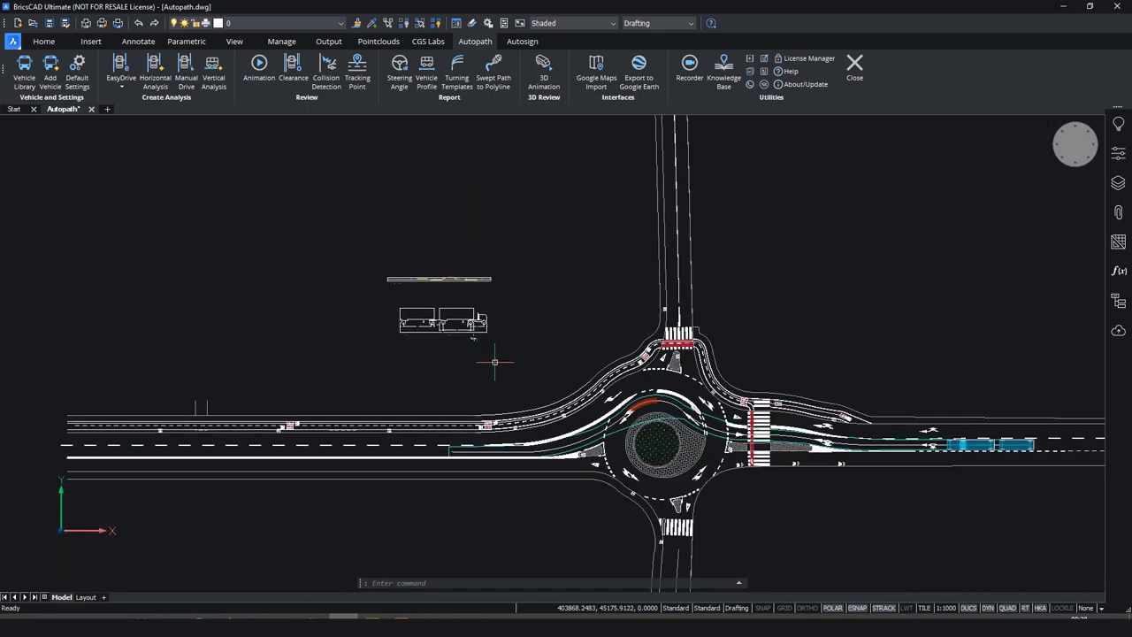
scroll(469, 358, up, 1)
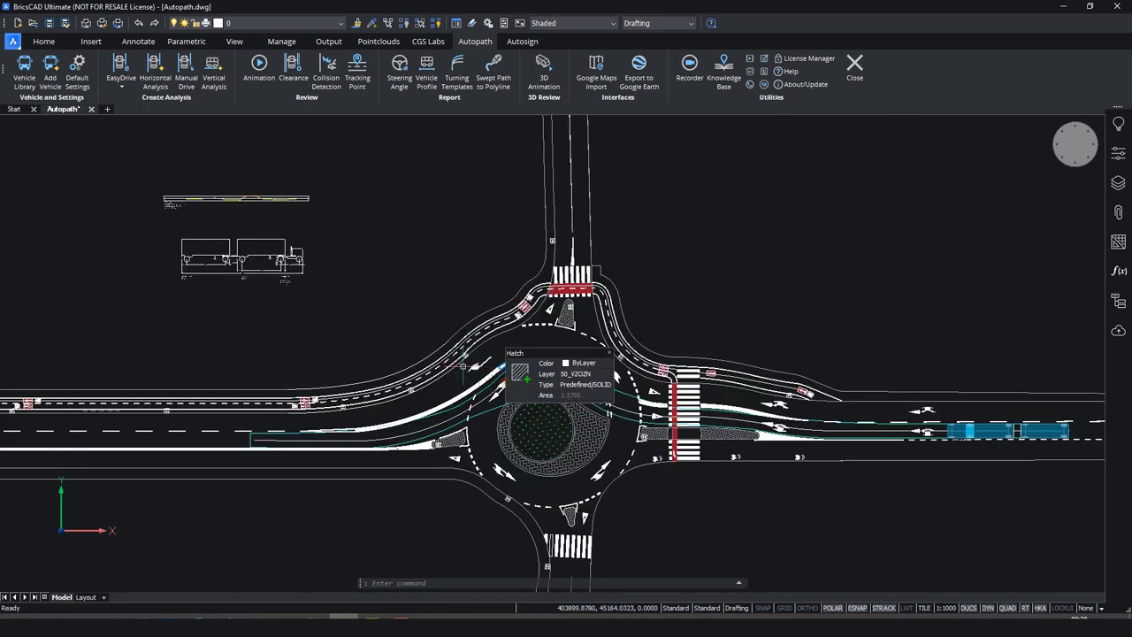
scroll(469, 358, up, 2)
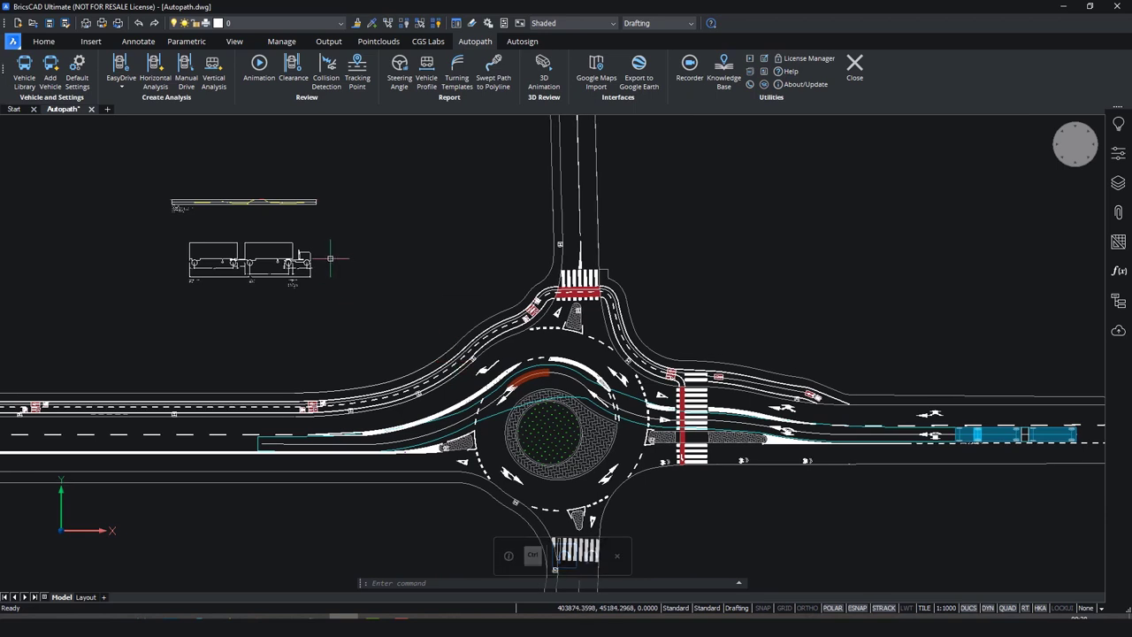
- Convert the truck's swept path through the roundabout to polylines
click(489, 81)
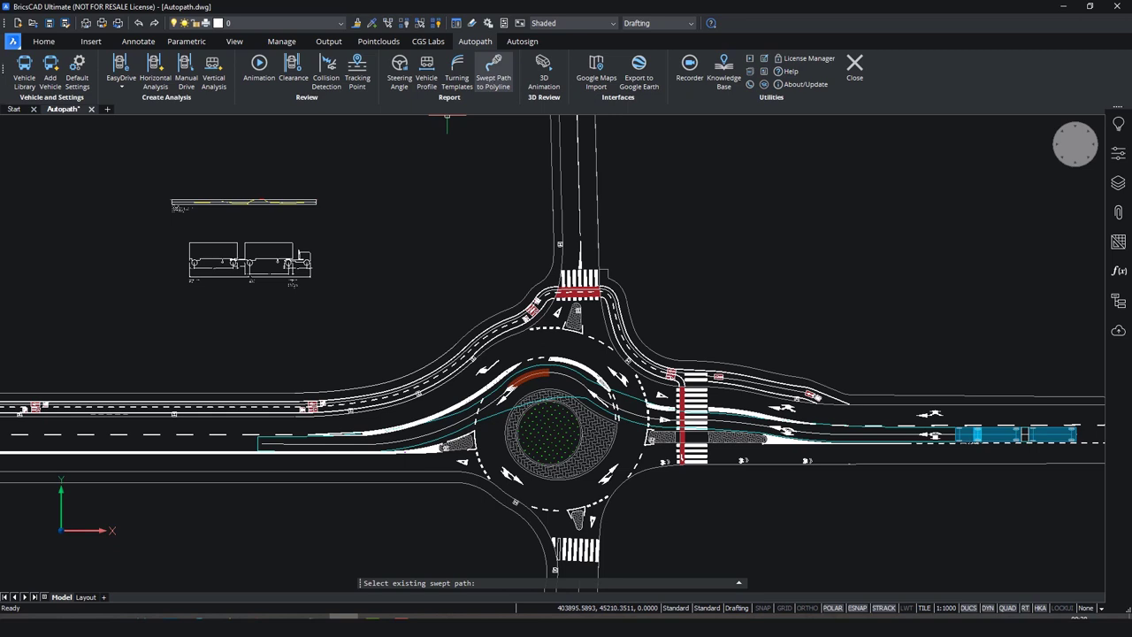
click(376, 431)
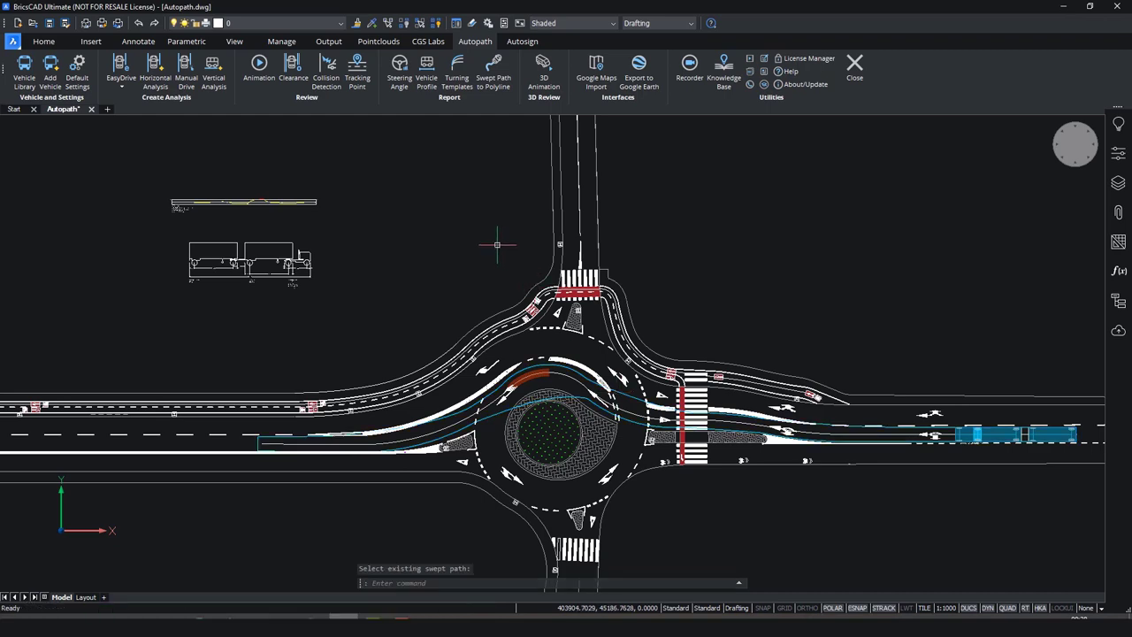
- Choose Passenger Car (P) from the AASHTO2011 national library as the vehicle
click(32, 92)
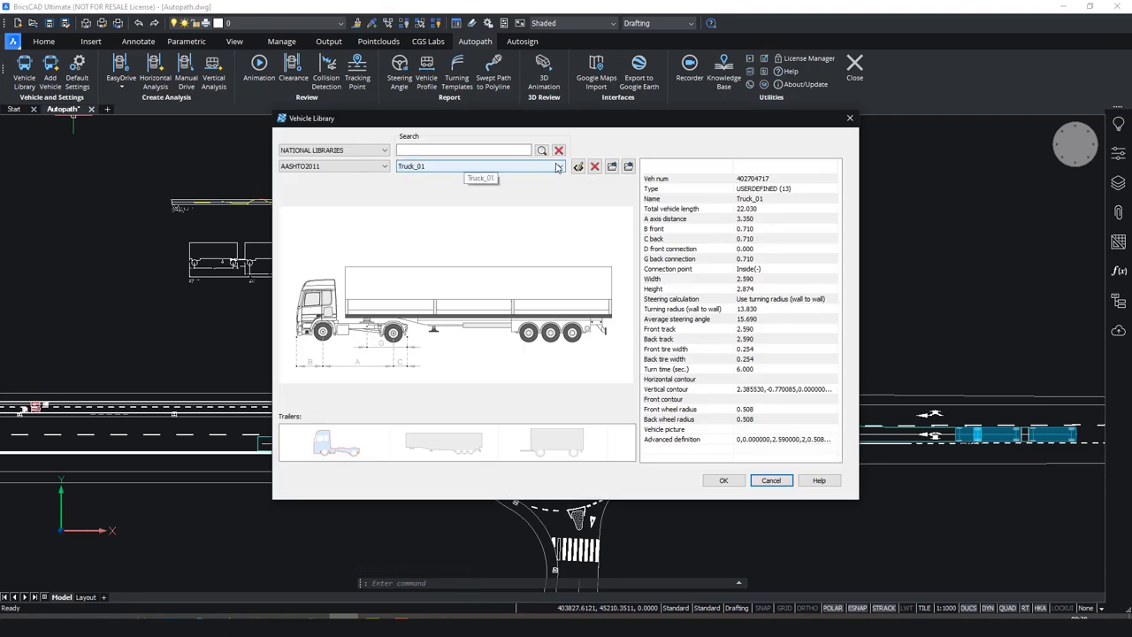
click(558, 167)
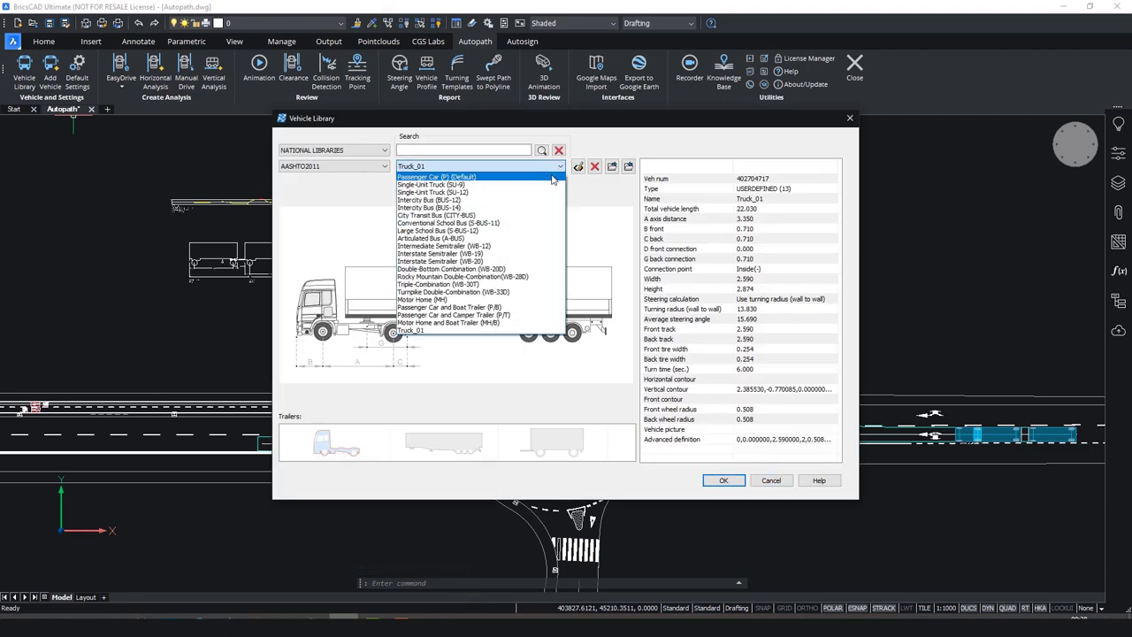
click(552, 178)
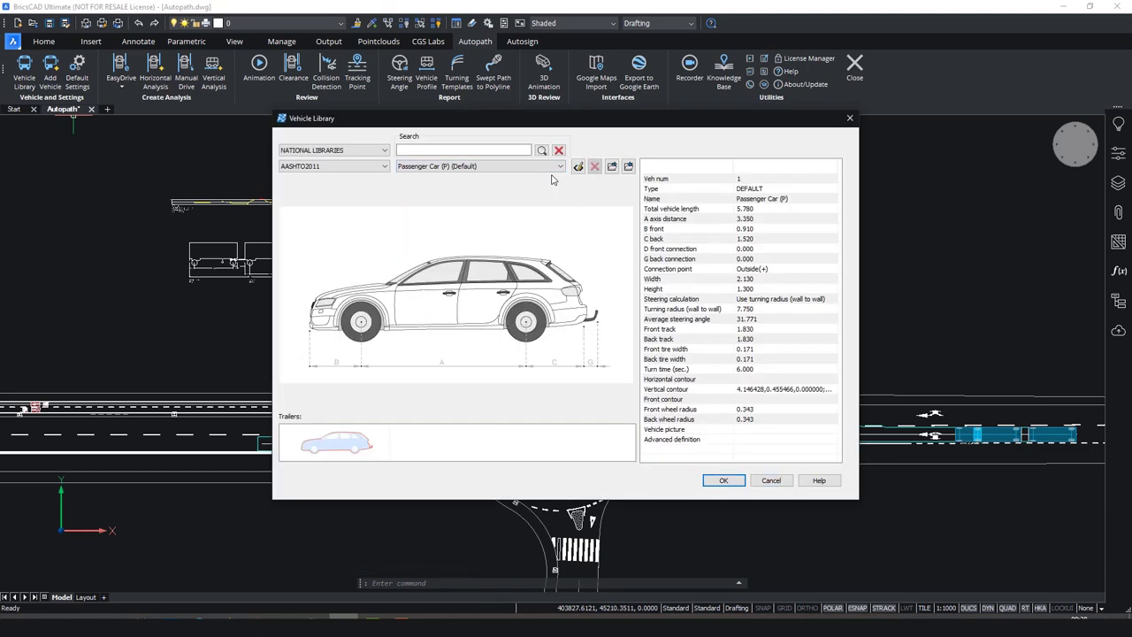
click(721, 480)
- Create a horizontal swept path analysis for Passenger Car (P) along the truck's existing route through the roundabout
click(159, 92)
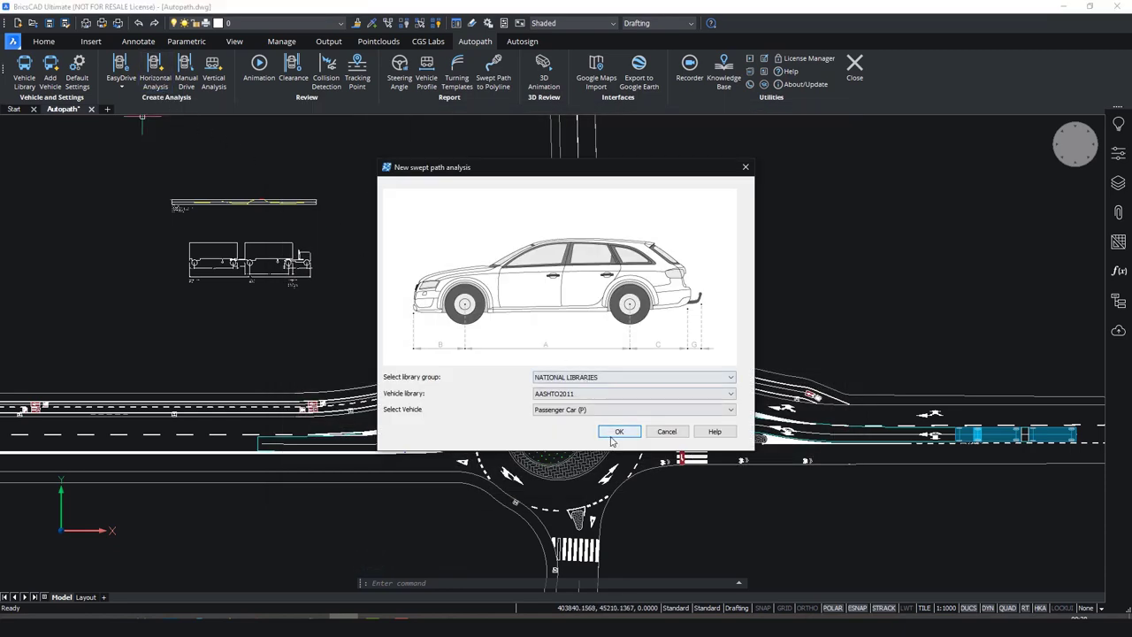
click(617, 428)
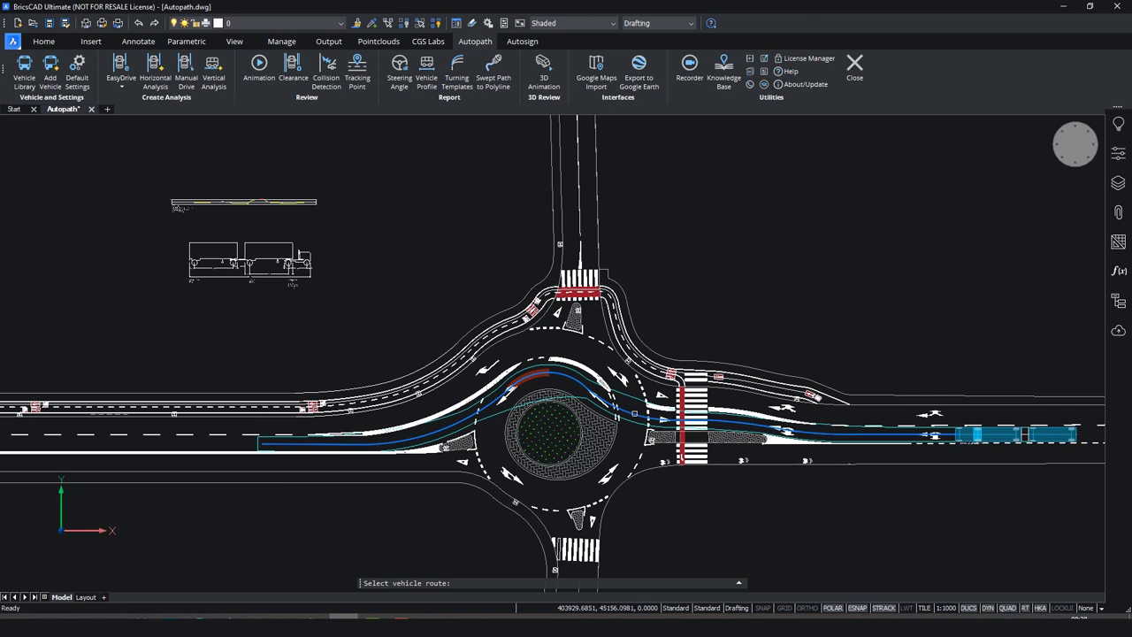
click(634, 413)
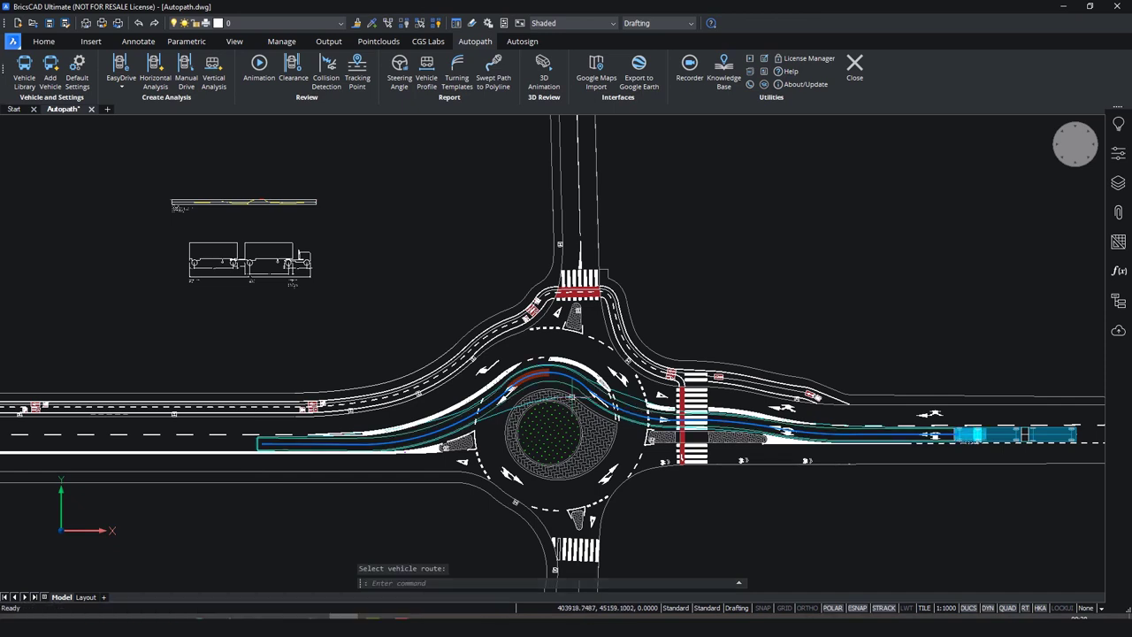
click(489, 412)
key(Escape)
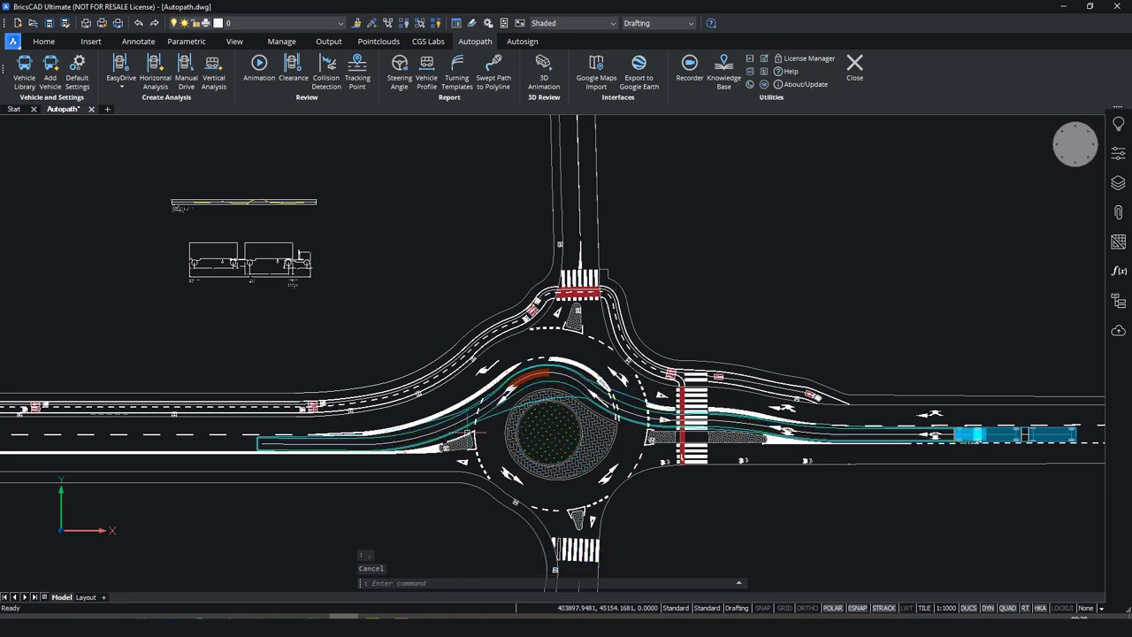
- Tilt the view to a 3D perspective and play the 3D animation of the truck along its swept path
mouse_move(589, 524)
shift+middle_down()
mouse_move(600, 513)
mouse_move(583, 493)
mouse_move(586, 467)
mouse_move(614, 440)
mouse_move(639, 462)
mouse_move(610, 451)
mouse_move(628, 469)
shift+middle_up()
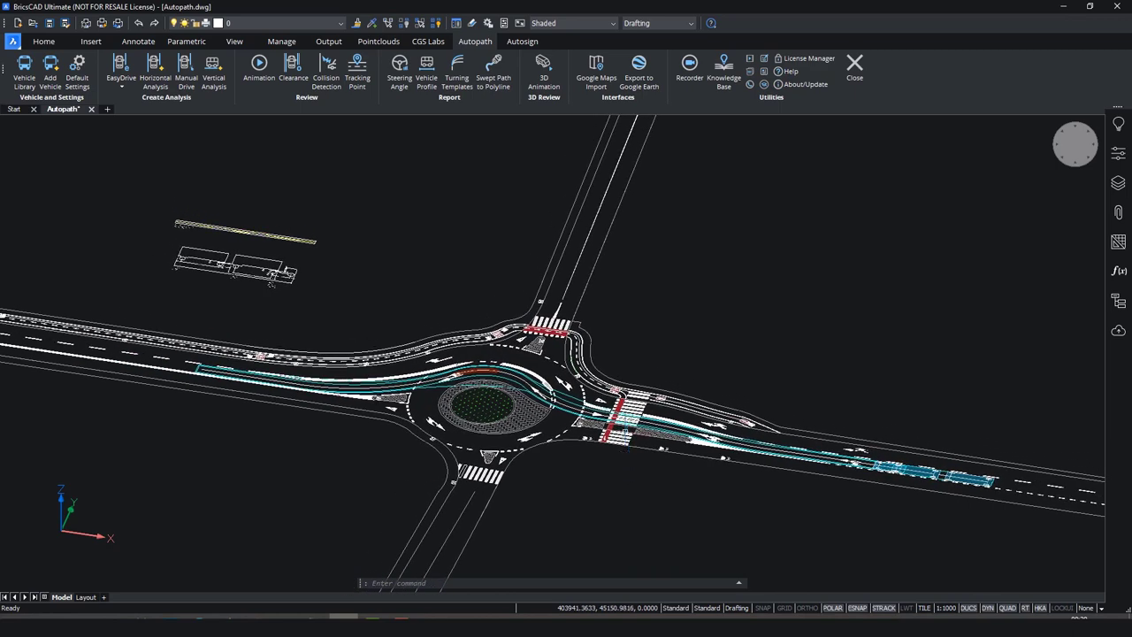
click(547, 92)
click(445, 386)
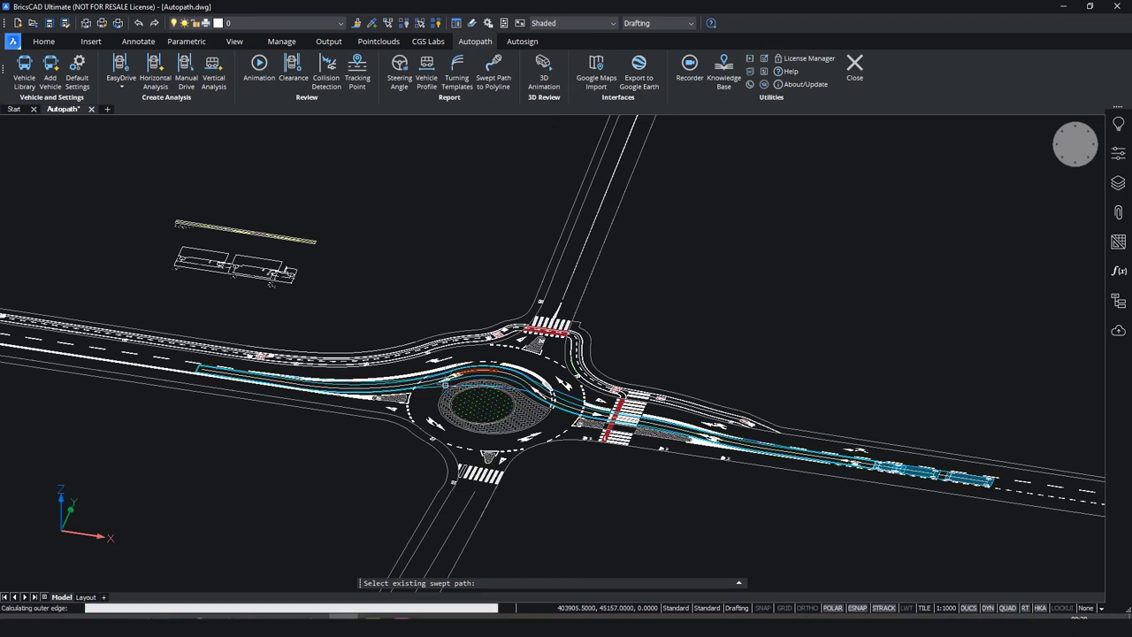
drag(228, 25, 310, 214)
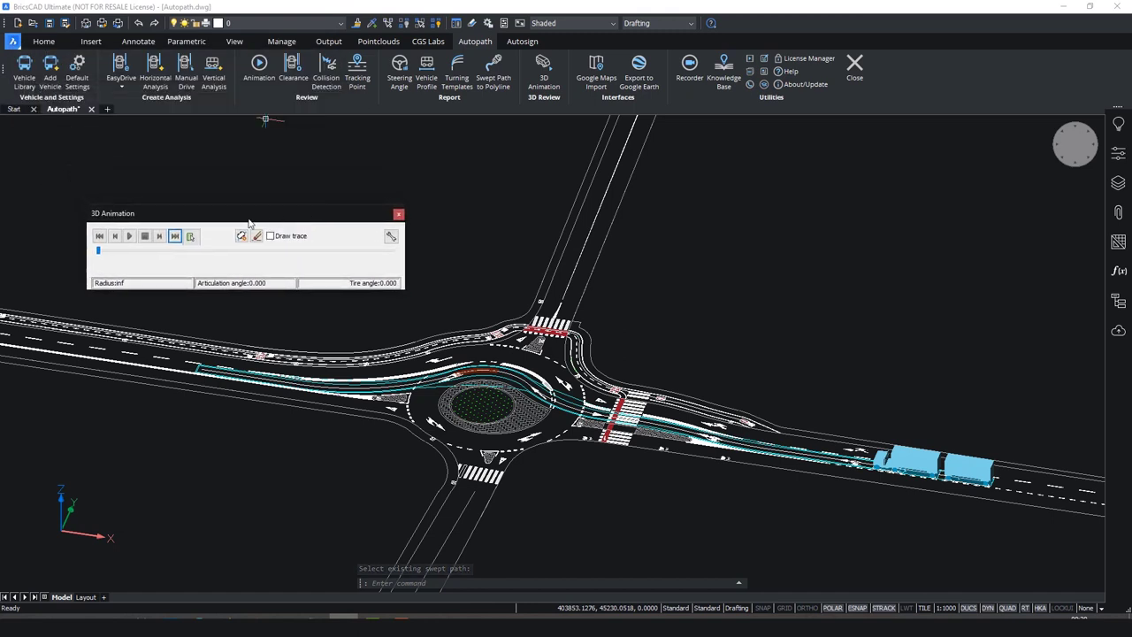
click(130, 237)
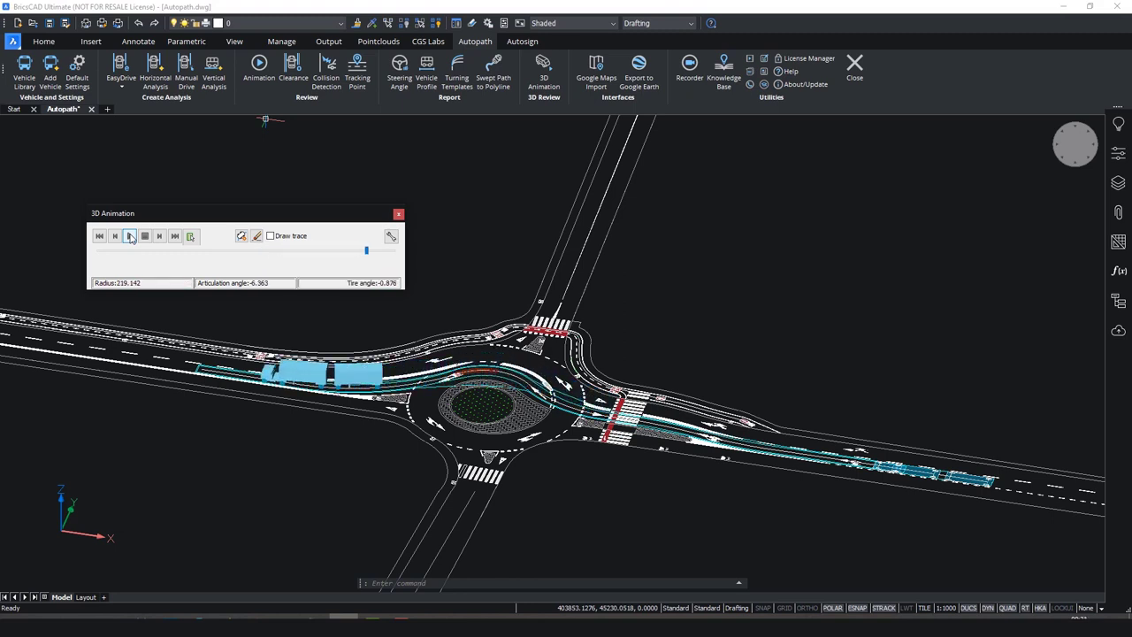
- Move the truck along the 3D animation, place 3D copies of it in the roundabout and at the path's end, and close the animation
drag(387, 250, 229, 257)
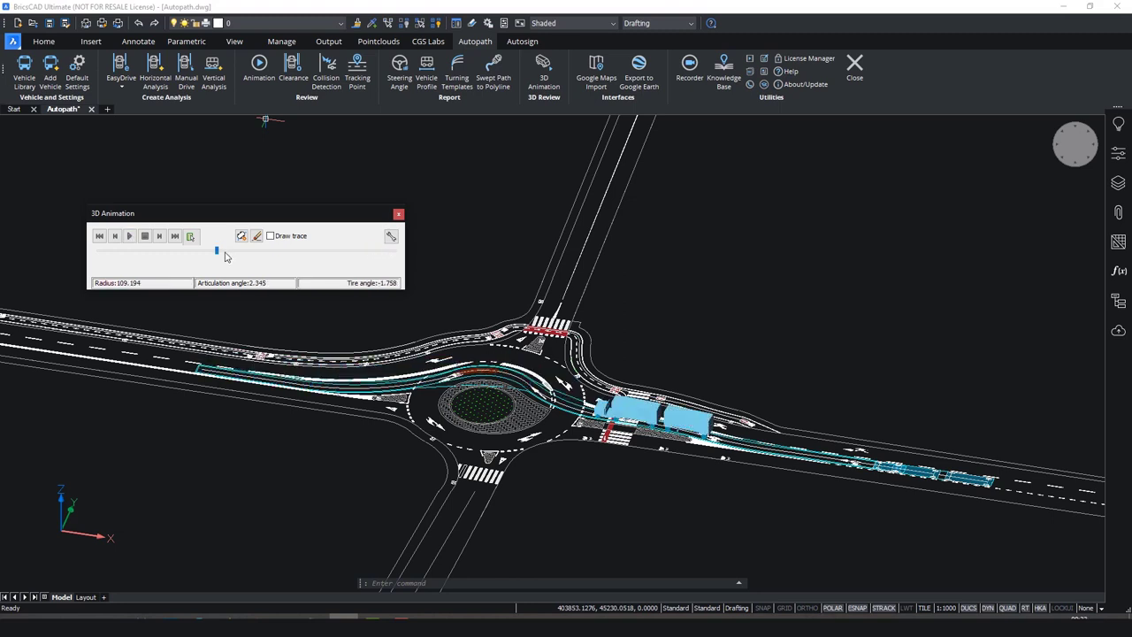
drag(232, 256, 309, 255)
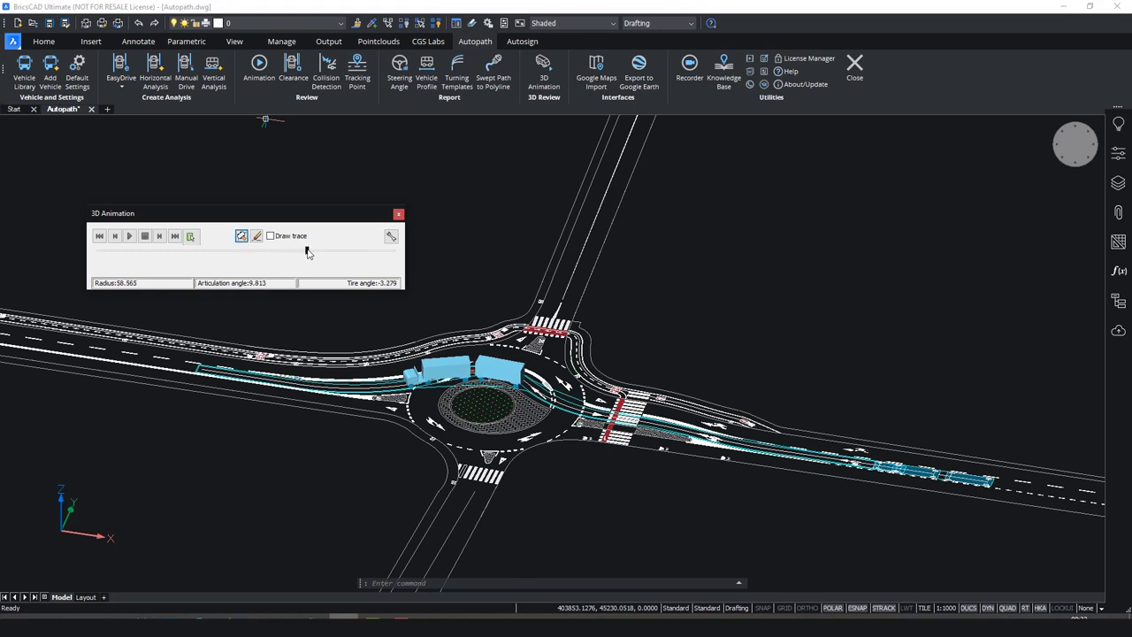
drag(308, 254, 395, 257)
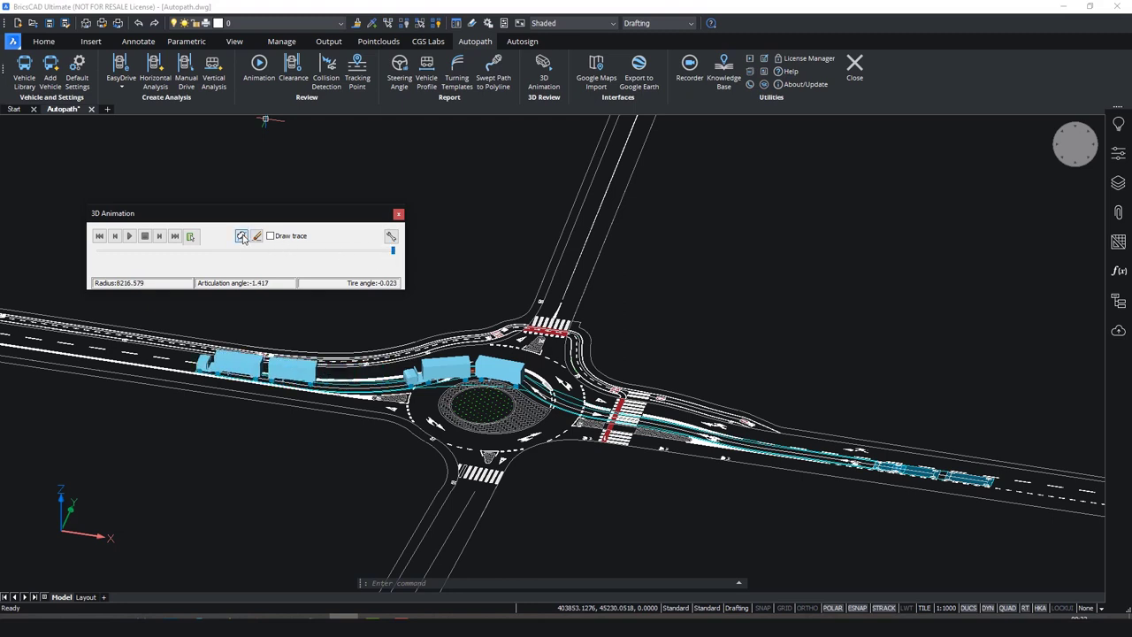
click(398, 215)
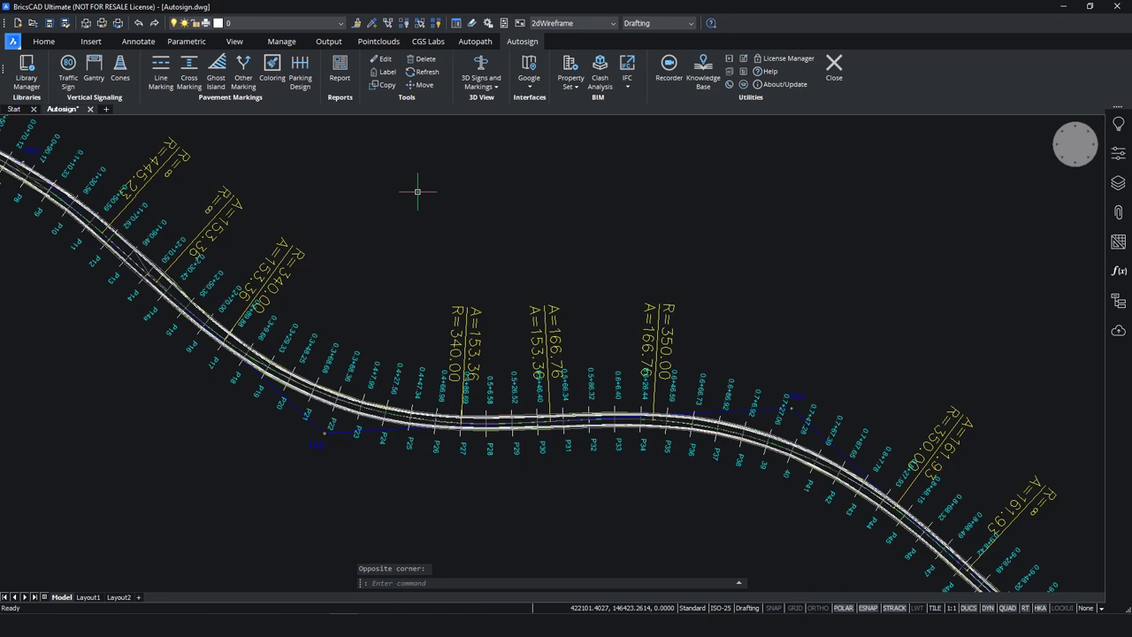
- Open the list of downloadable traffic sign and road marking libraries from the Library Manager
click(27, 71)
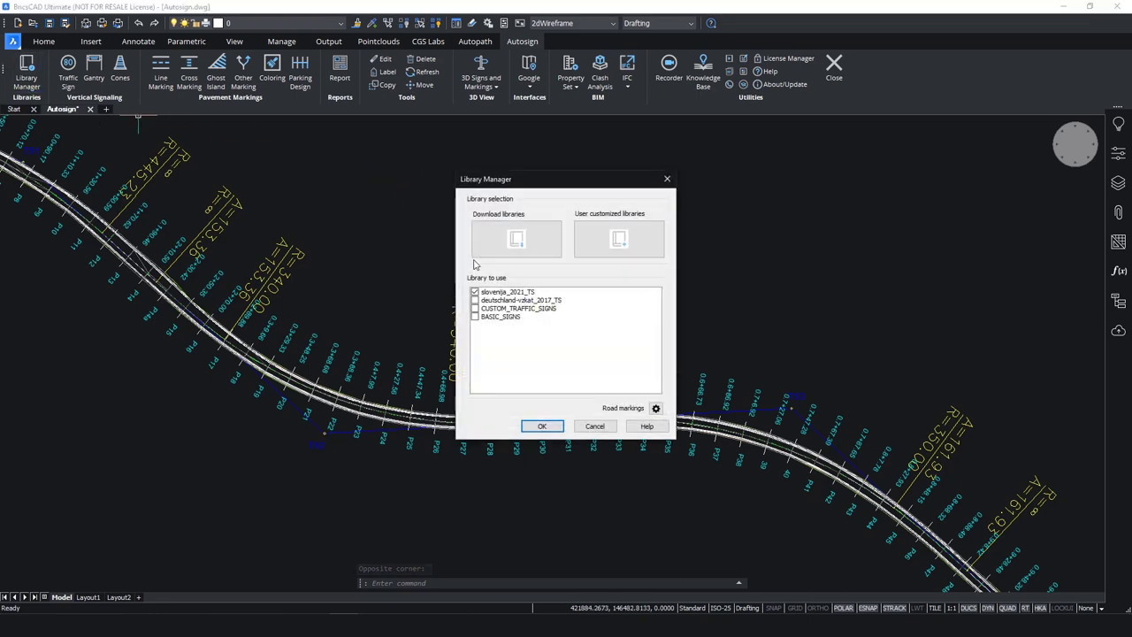
click(518, 251)
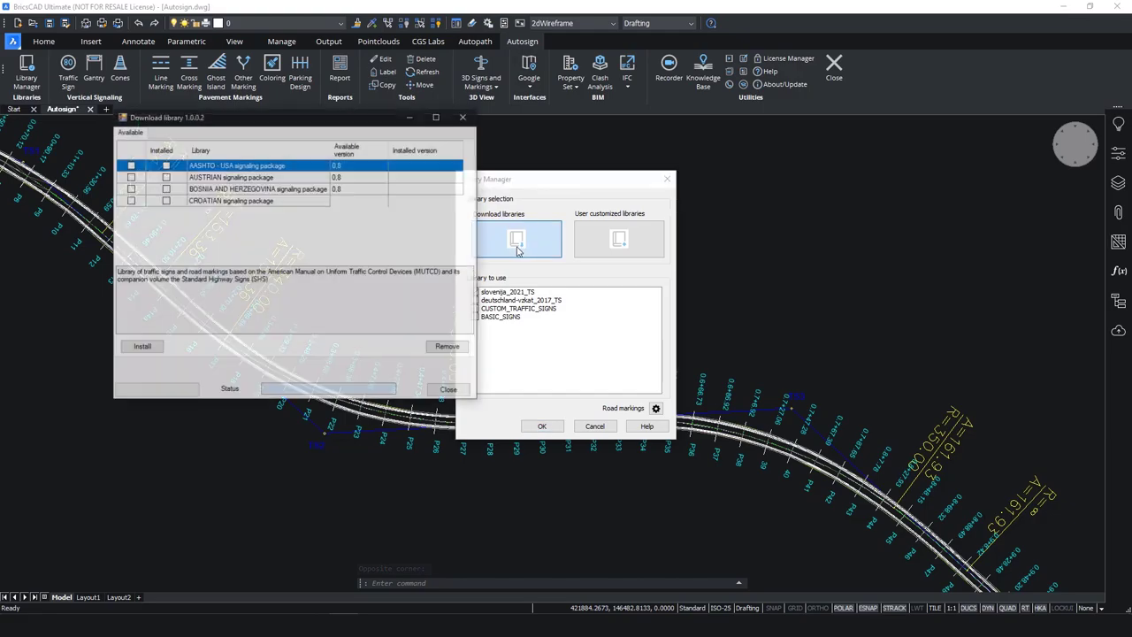